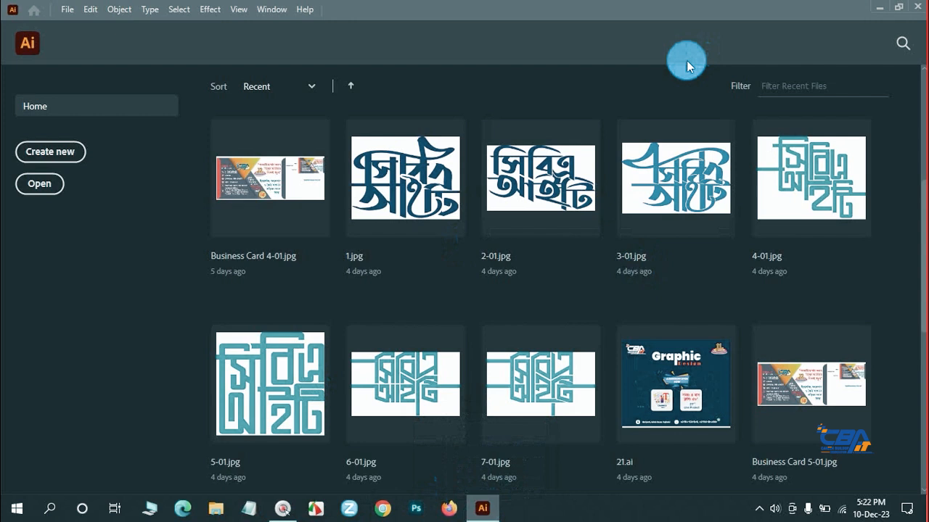
- Start a new document from the custom 3.5 x 2 in preset, keeping its width and height
{"action": "left_click", "coordinate": [54, 156]}
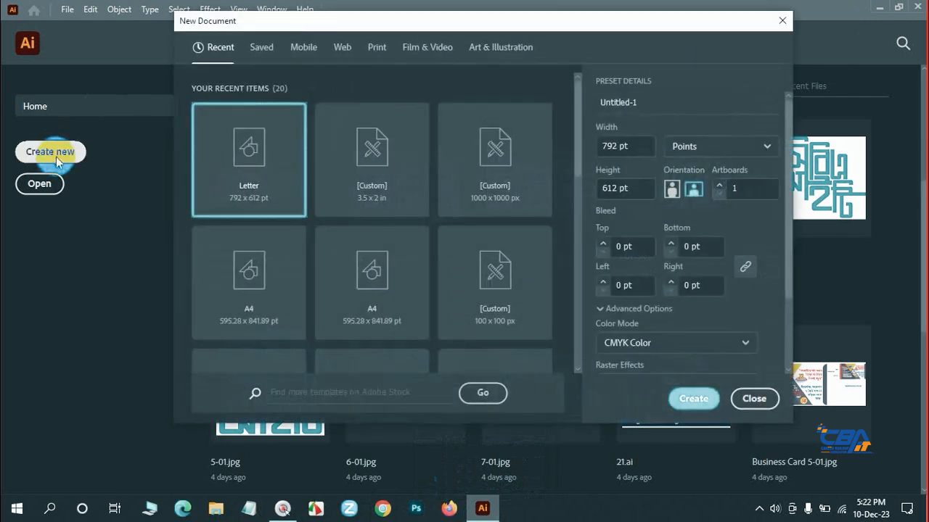
{"action": "left_click", "coordinate": [372, 204]}
{"action": "left_click_drag", "start_coordinate": [624, 146], "coordinate": [579, 156]}
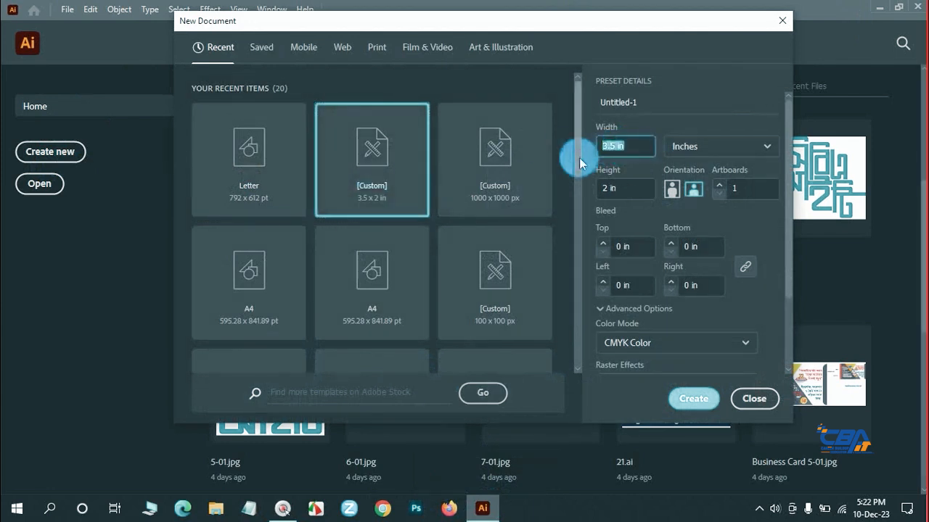
{"action": "left_click_drag", "start_coordinate": [620, 185], "coordinate": [549, 197]}
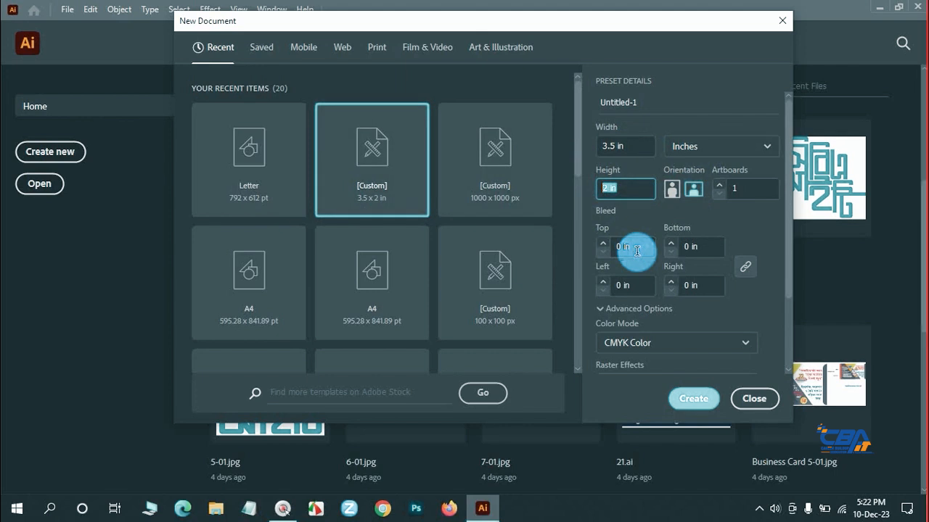
- Set the bleed to 0.125 in on all four sides and create the document in CMYK Color at High (300 ppi)
{"action": "left_click", "coordinate": [701, 246]}
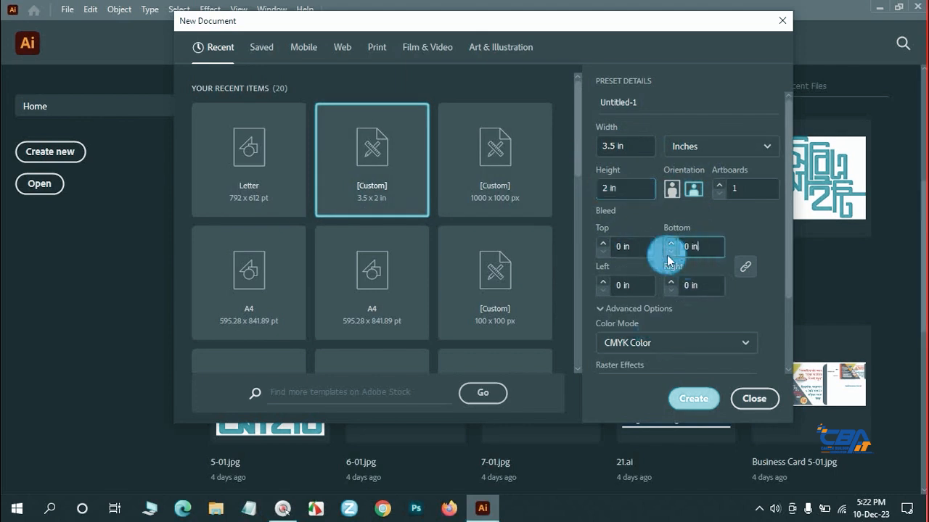
{"action": "left_click", "coordinate": [629, 246]}
{"action": "key", "text": "Up"}
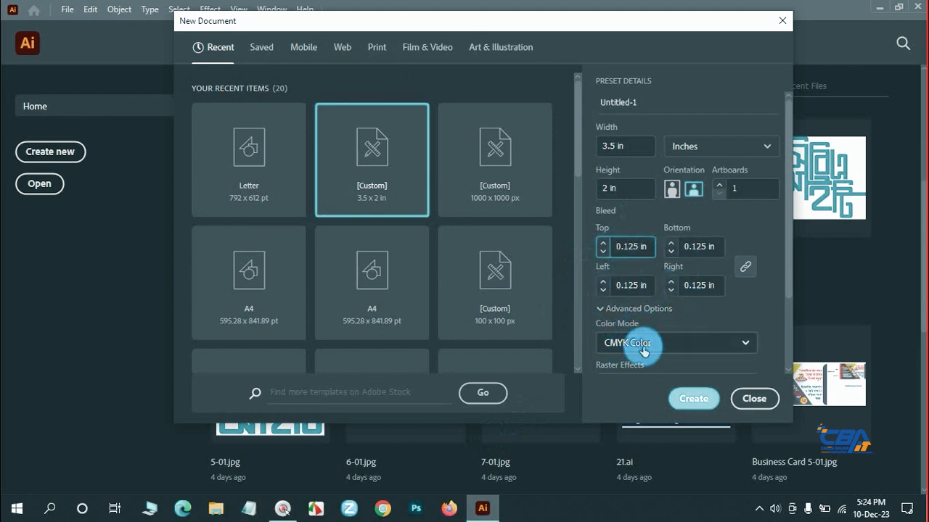
{"action": "scroll", "coordinate": [685, 299], "scroll_direction": "down", "scroll_amount": 3}
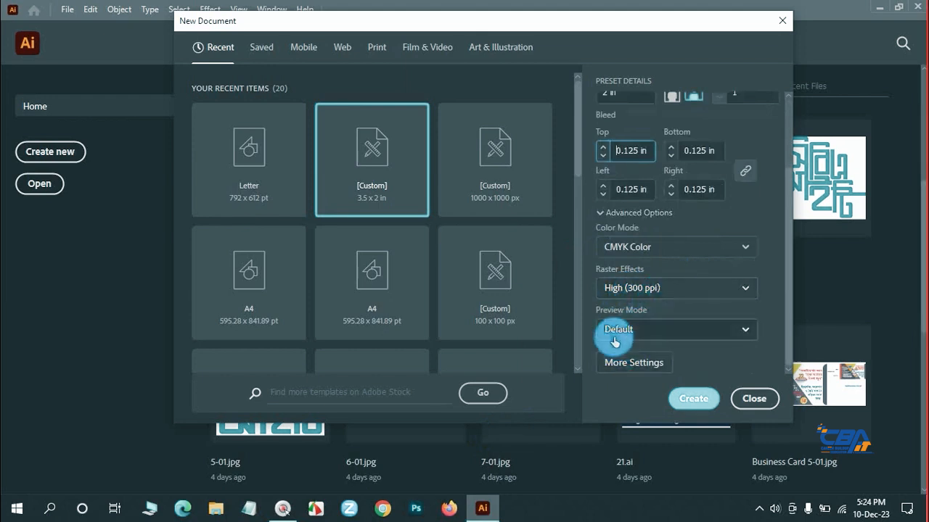
{"action": "left_click", "coordinate": [693, 398]}
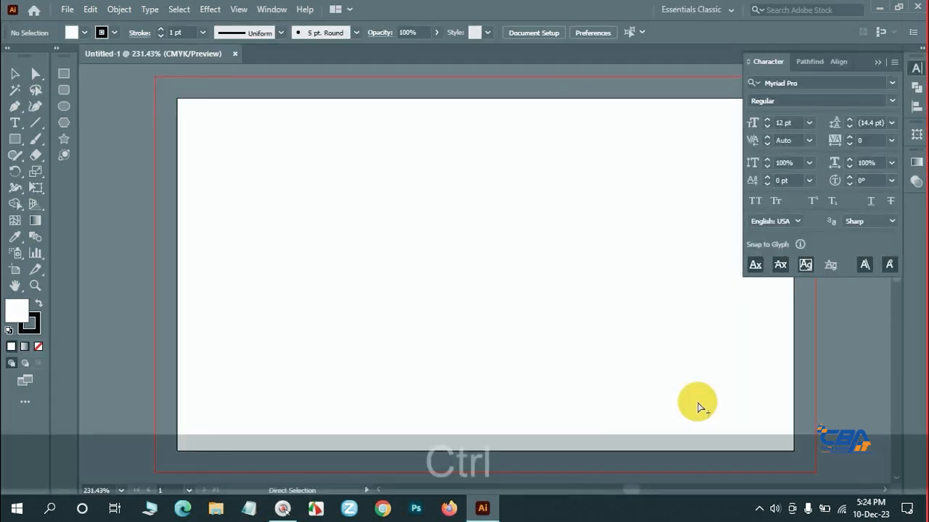
- Draw a 3.5 x 2 in rectangle exactly covering the artboard and remove its fill
{"action": "left_click", "coordinate": [531, 280], "text": "ctrl+alt"}
{"action": "left_click", "coordinate": [531, 280], "text": "ctrl+alt"}
{"action": "left_click", "coordinate": [532, 280], "text": "ctrl+alt"}
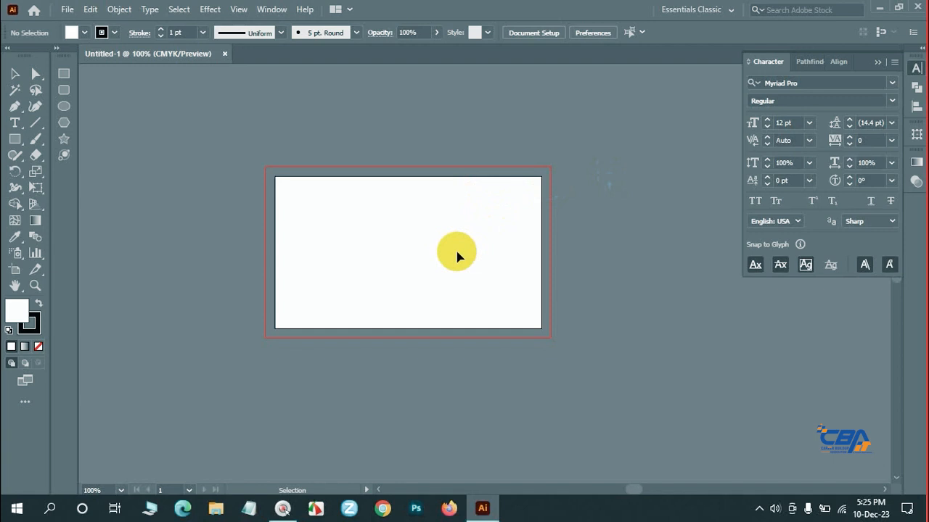
{"action": "left_click", "coordinate": [64, 73]}
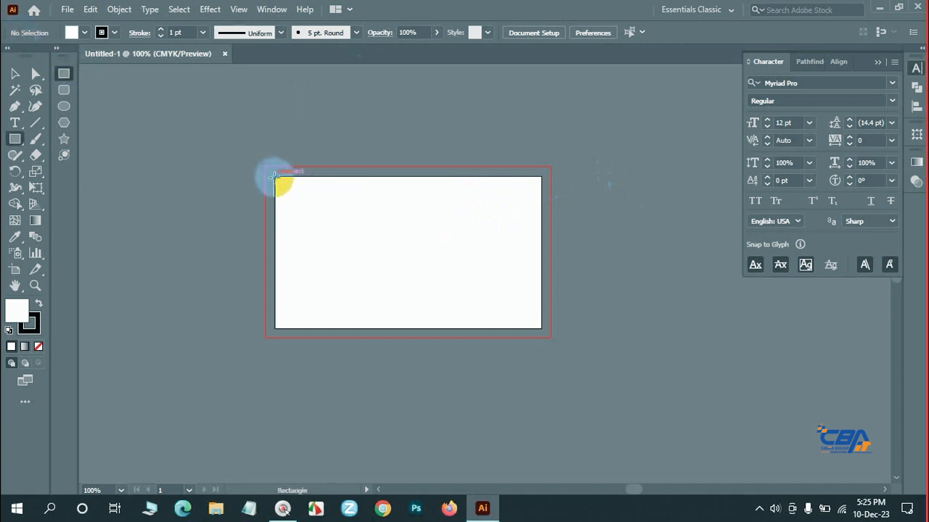
{"action": "left_click_drag", "start_coordinate": [274, 176], "coordinate": [541, 328]}
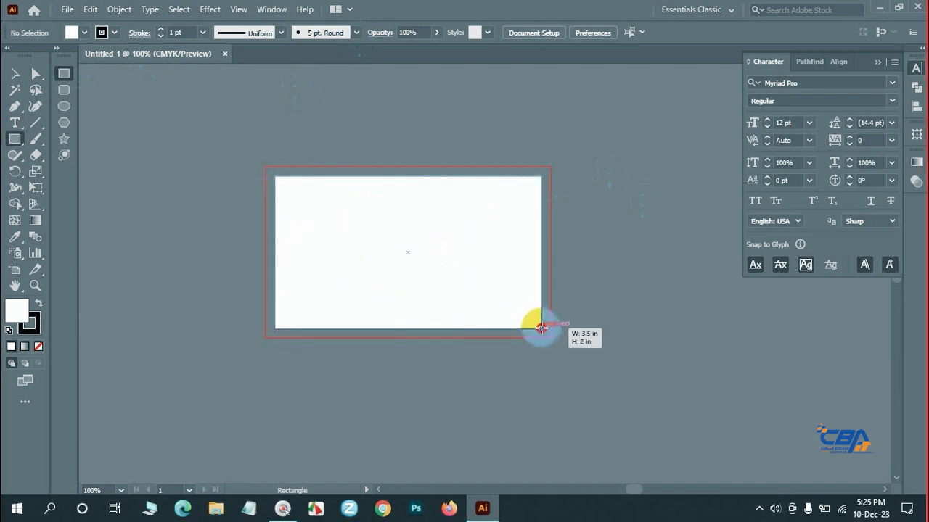
{"action": "left_click_drag", "start_coordinate": [541, 328], "coordinate": [541, 328]}
{"action": "left_click", "coordinate": [38, 346]}
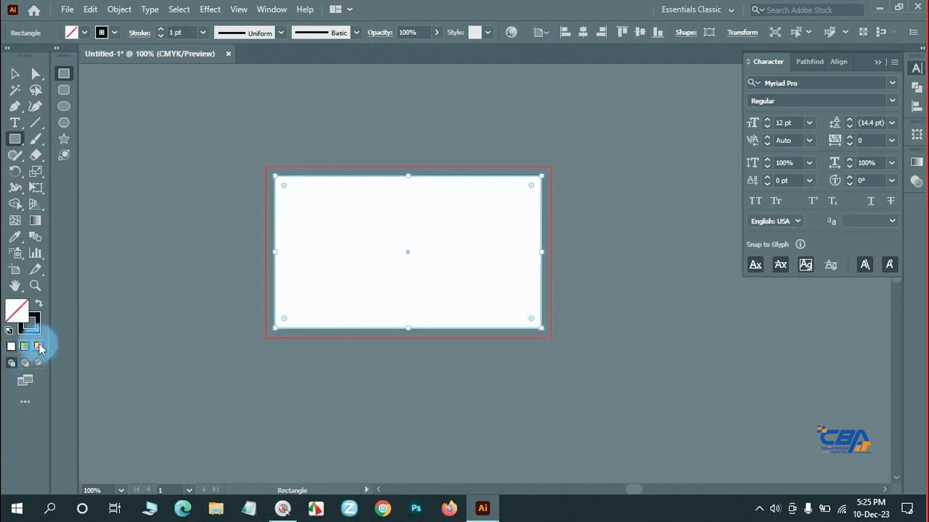
- Move the rectangle off the artboard's centre and realign it to the artboard's horizontal and vertical centre
{"action": "left_click", "coordinate": [16, 76]}
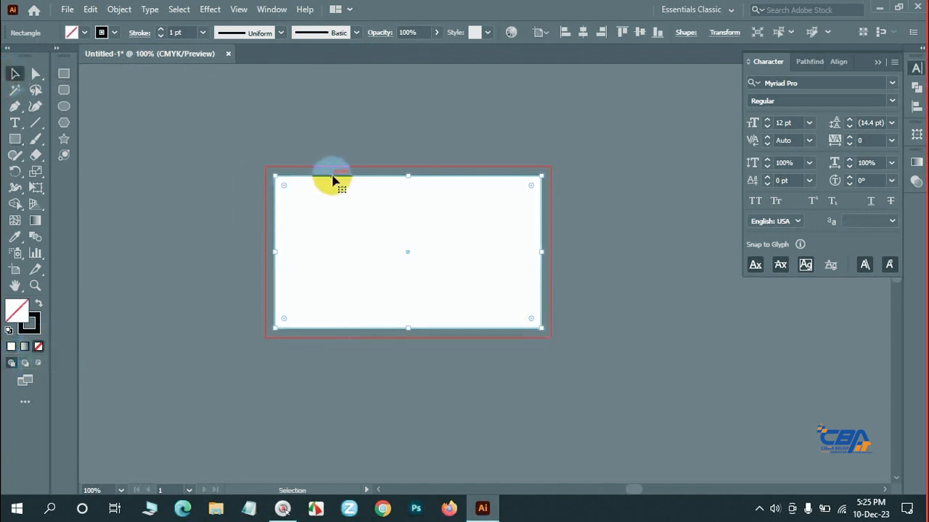
{"action": "left_click_drag", "start_coordinate": [332, 179], "coordinate": [253, 224]}
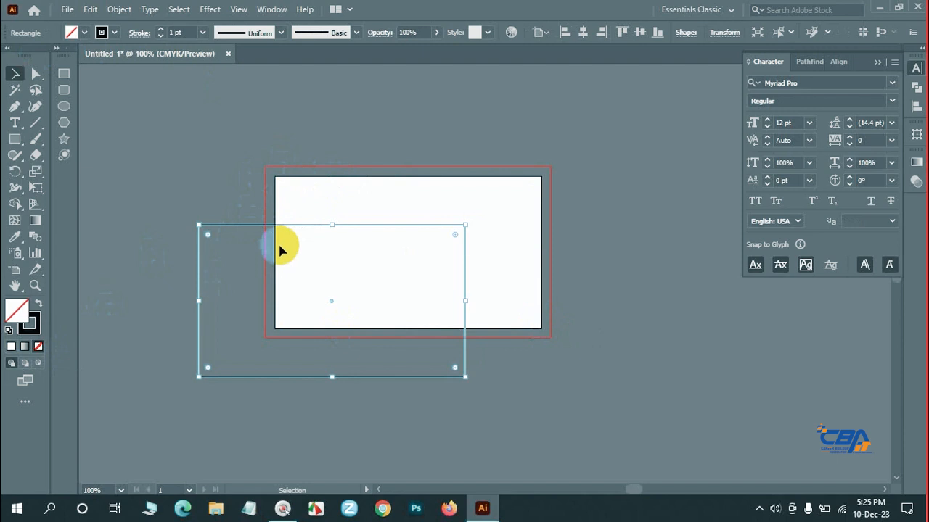
{"action": "left_click", "coordinate": [581, 35]}
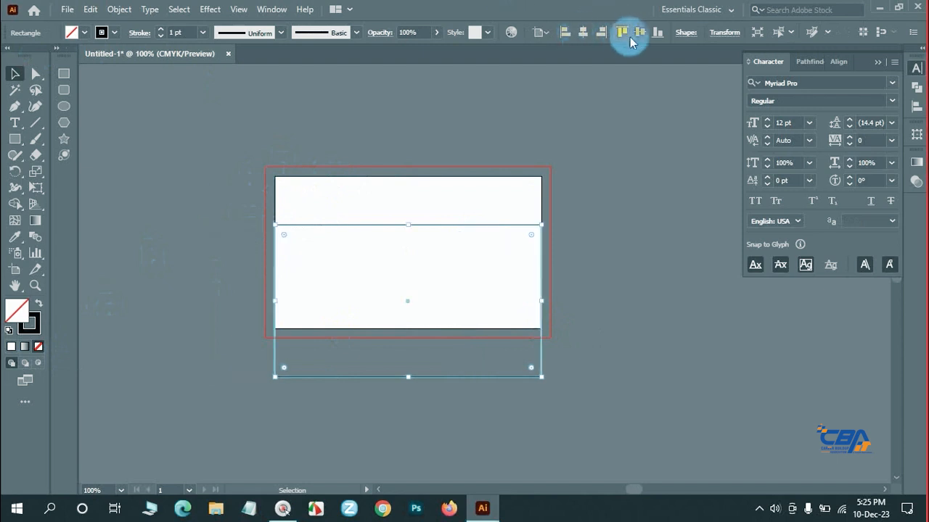
{"action": "left_click", "coordinate": [637, 33]}
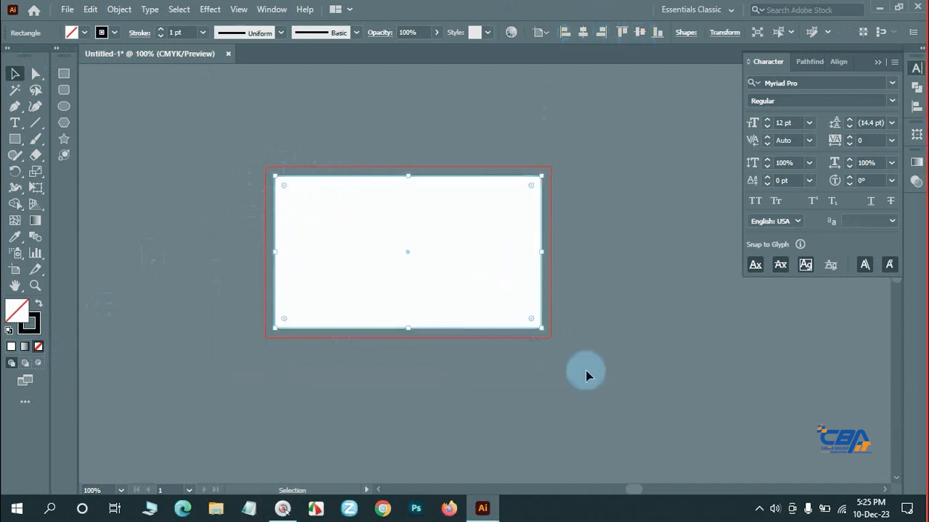
- Offset the rectangle's path inward by -0.125 in with Miter joins to make a safe-area frame
{"action": "left_click", "coordinate": [120, 10]}
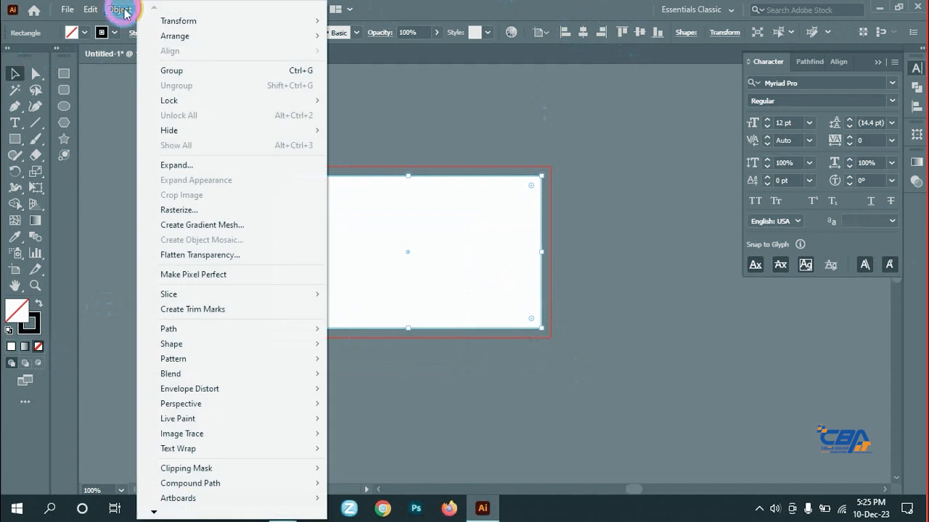
{"action": "mouse_move", "coordinate": [213, 329]}
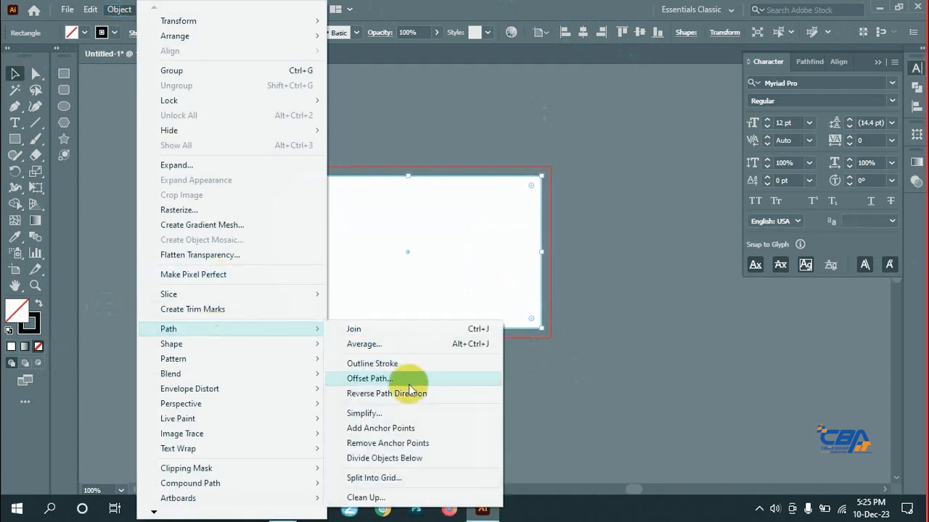
{"action": "left_click", "coordinate": [389, 379]}
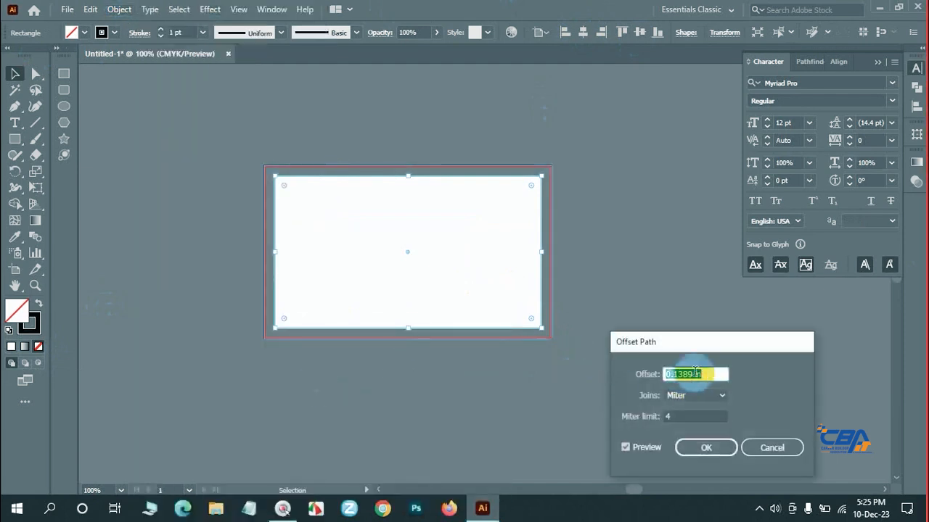
{"action": "scroll", "coordinate": [692, 373], "scroll_direction": "down", "scroll_amount": 1}
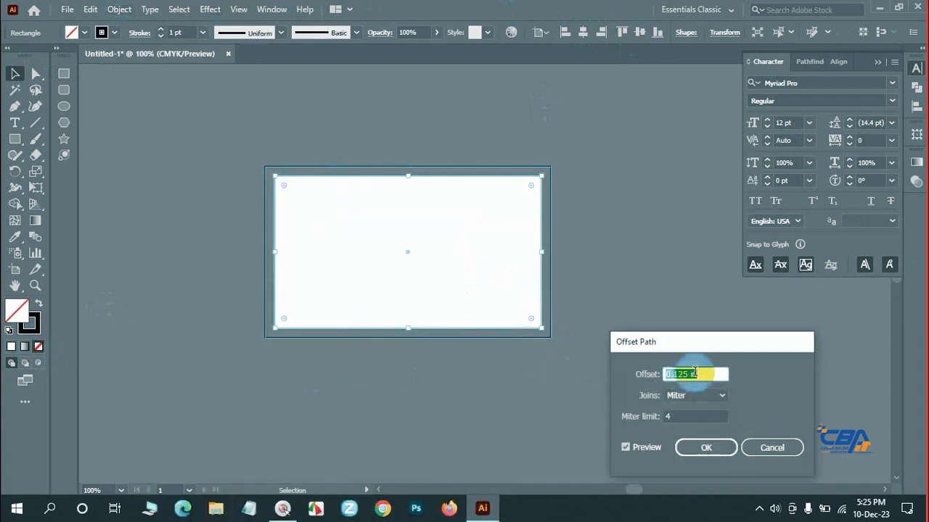
{"action": "type", "text": "-0.125"}
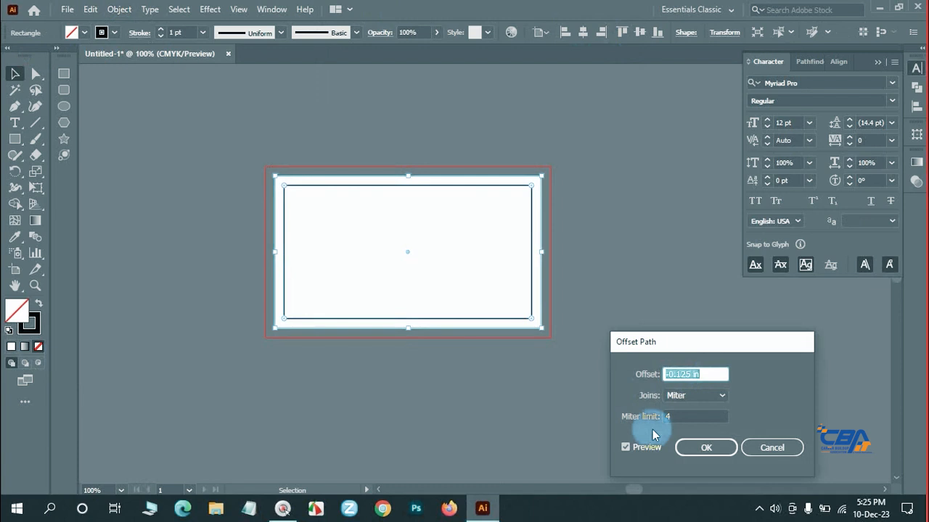
{"action": "scroll", "coordinate": [701, 374], "scroll_direction": "up", "scroll_amount": 2}
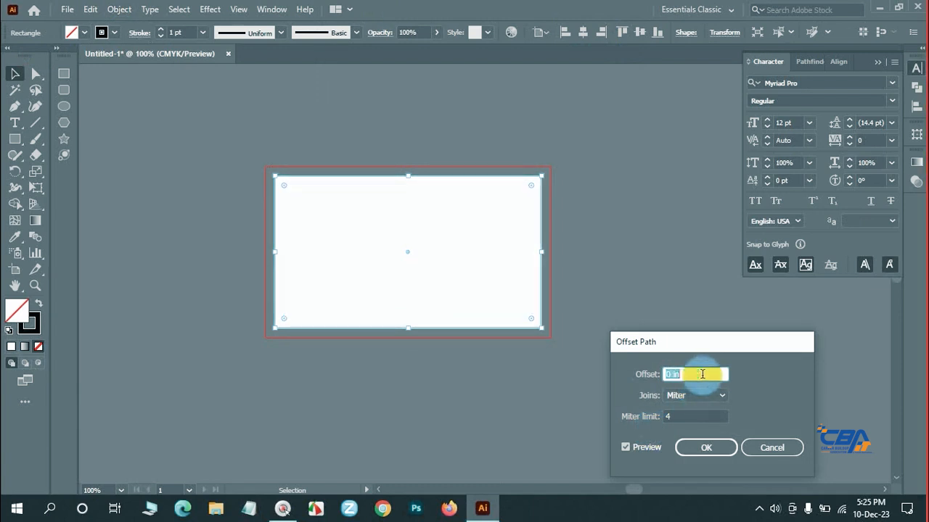
{"action": "scroll", "coordinate": [702, 374], "scroll_direction": "down", "scroll_amount": 1}
{"action": "scroll", "coordinate": [702, 374], "scroll_direction": "up", "scroll_amount": 1}
{"action": "scroll", "coordinate": [702, 374], "scroll_direction": "down", "scroll_amount": 1}
{"action": "scroll", "coordinate": [702, 375], "scroll_direction": "up", "scroll_amount": 1}
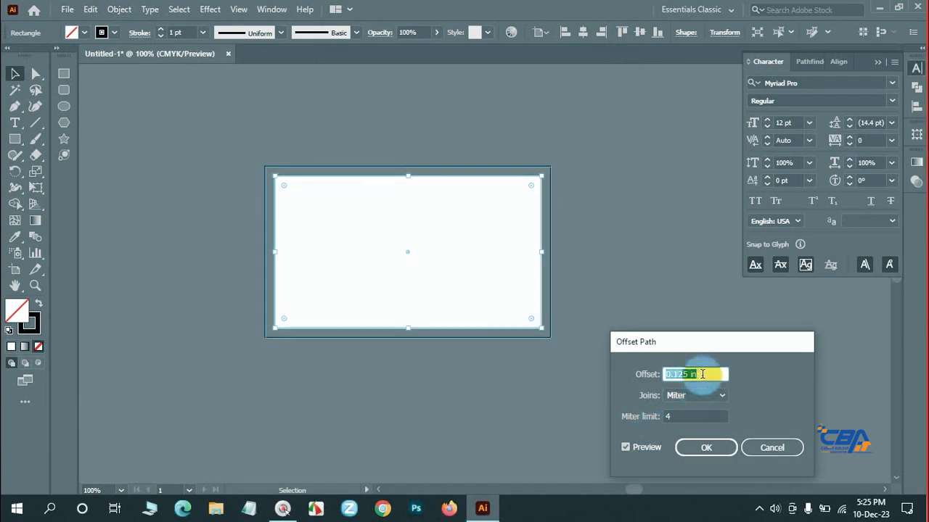
{"action": "scroll", "coordinate": [701, 375], "scroll_direction": "down", "scroll_amount": 1}
{"action": "scroll", "coordinate": [701, 374], "scroll_direction": "up", "scroll_amount": 1}
{"action": "scroll", "coordinate": [702, 374], "scroll_direction": "down", "scroll_amount": 2}
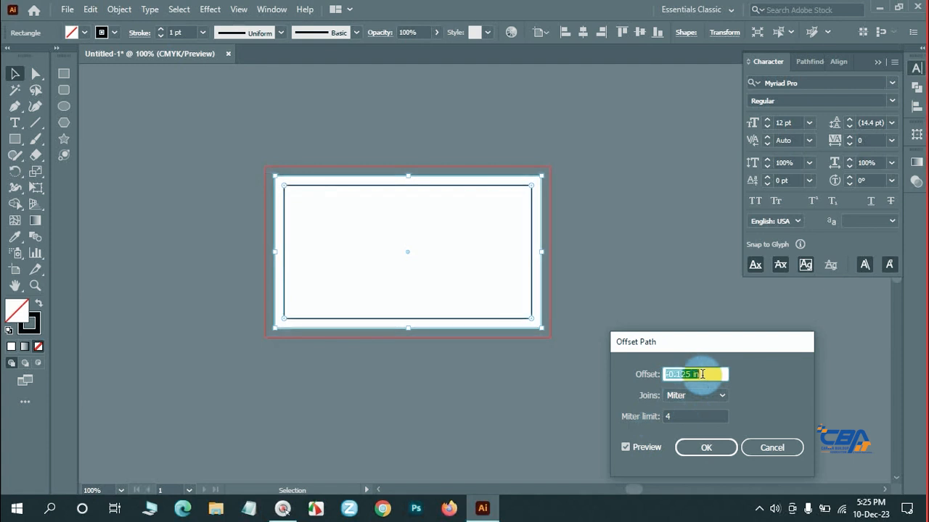
{"action": "left_click", "coordinate": [723, 445]}
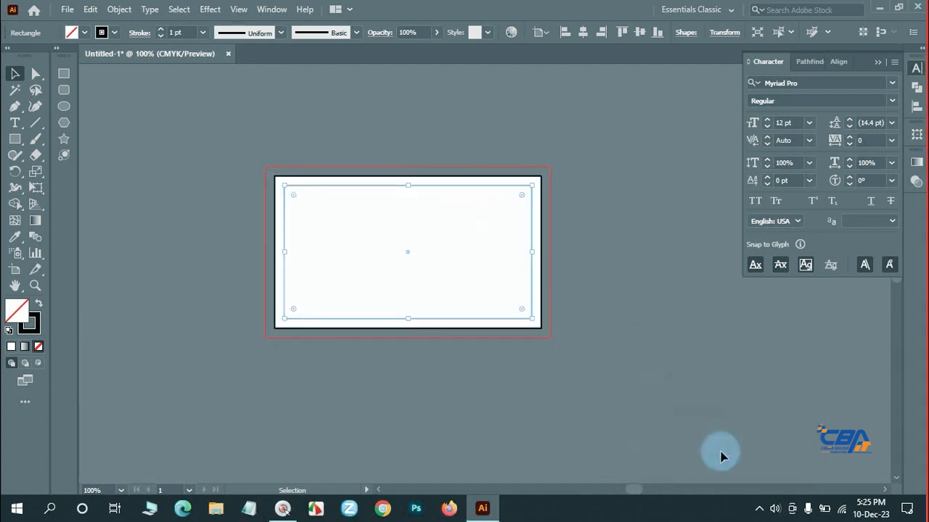
- Convert the inner offset rectangle into guides and lock the guides
{"action": "key", "text": "ctrl+5"}
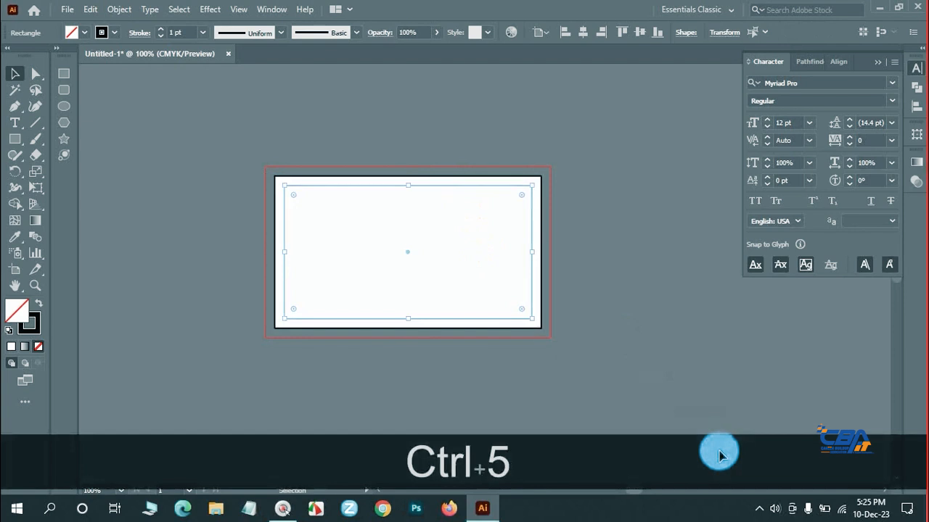
{"action": "left_click", "coordinate": [629, 337]}
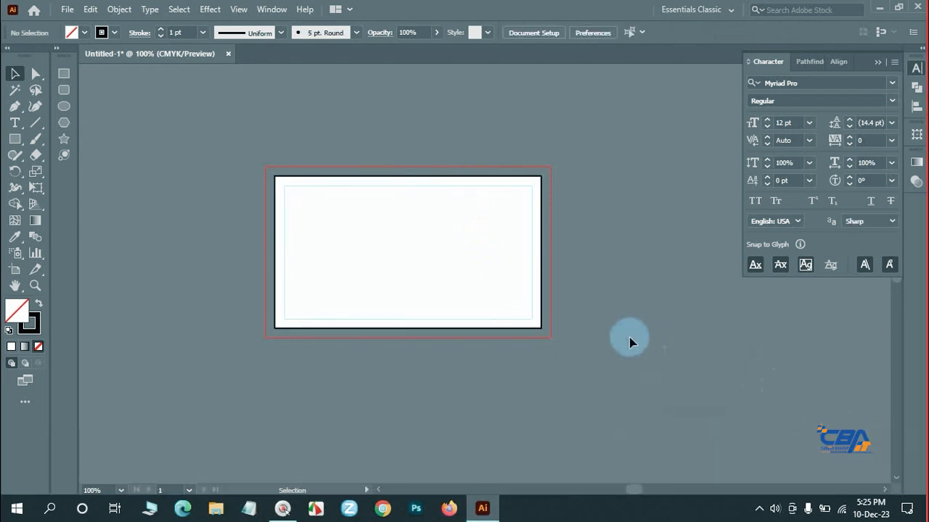
{"action": "right_click", "coordinate": [532, 231]}
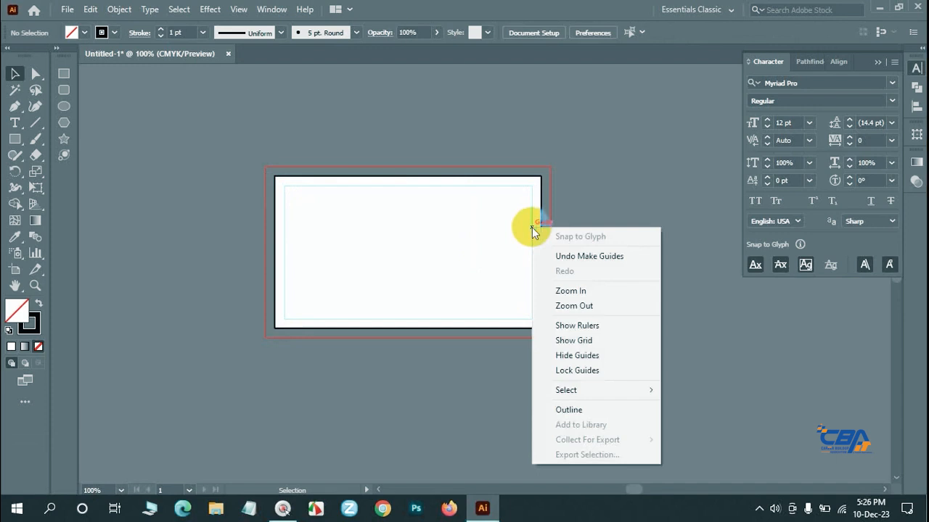
{"action": "left_click", "coordinate": [578, 371]}
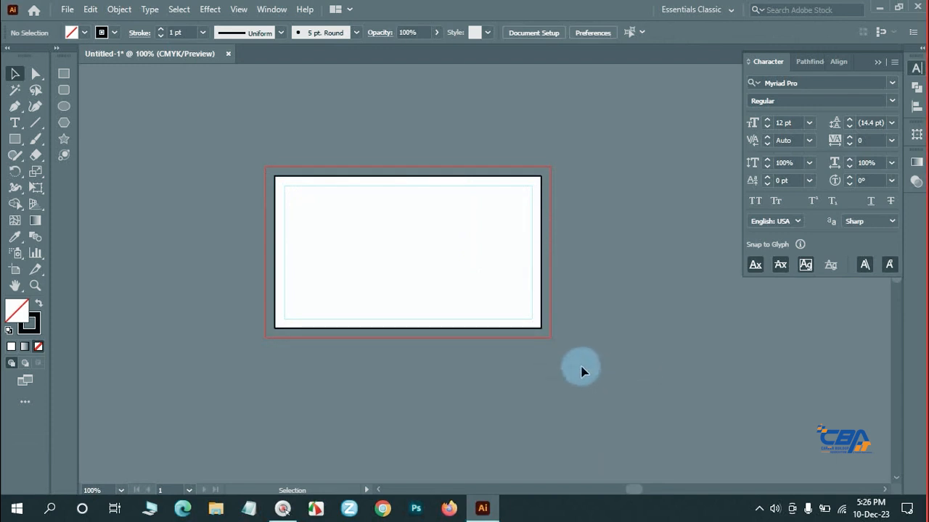
- Swap the outer rectangle's fill and stroke and stretch it symmetrically to the bleed line on all sides
{"action": "left_click", "coordinate": [454, 177]}
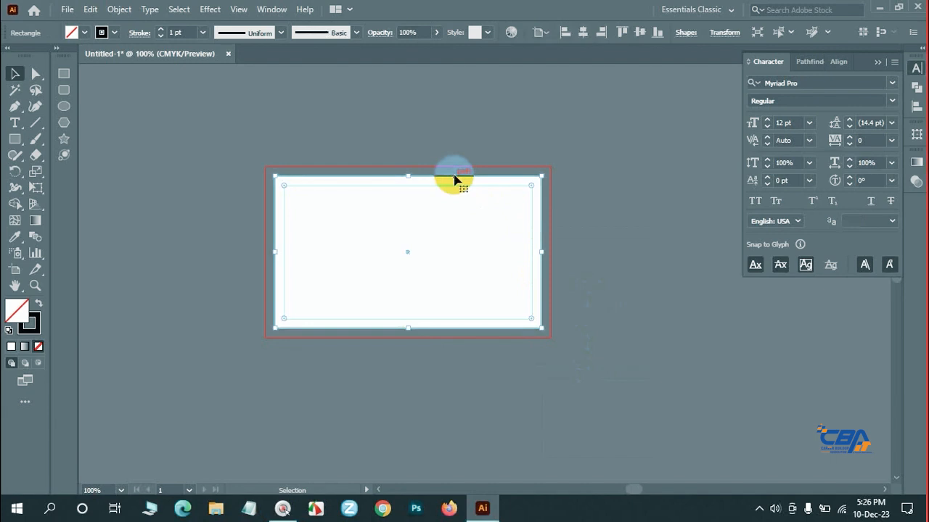
{"action": "key", "text": "shift+x"}
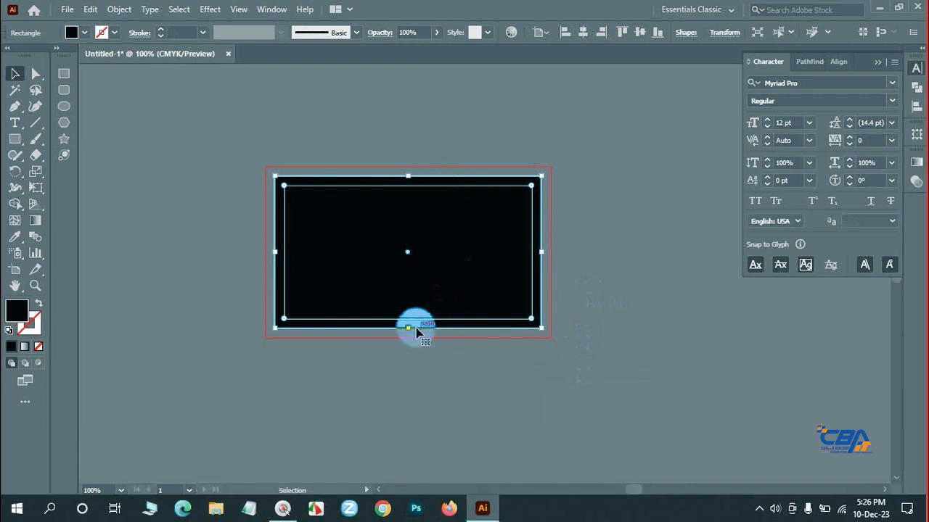
{"action": "left_click_drag", "start_coordinate": [408, 327], "coordinate": [410, 337]}
{"action": "key", "text": "alt"}
{"action": "left_click_drag", "start_coordinate": [541, 252], "coordinate": [550, 252]}
{"action": "left_click", "coordinate": [641, 298]}
- Change the fill of the bleed-size background rectangle to white
{"action": "left_click", "coordinate": [428, 255]}
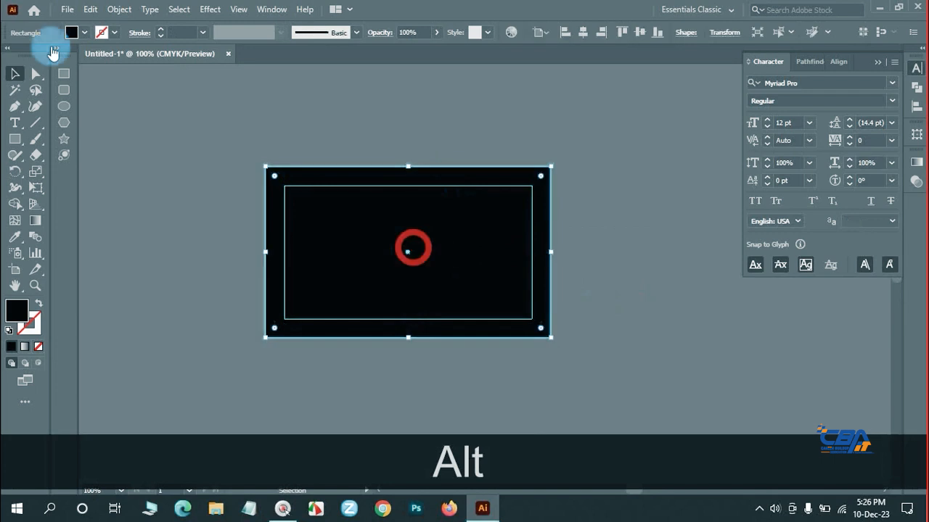
{"action": "left_click", "coordinate": [84, 32]}
{"action": "left_click", "coordinate": [38, 55]}
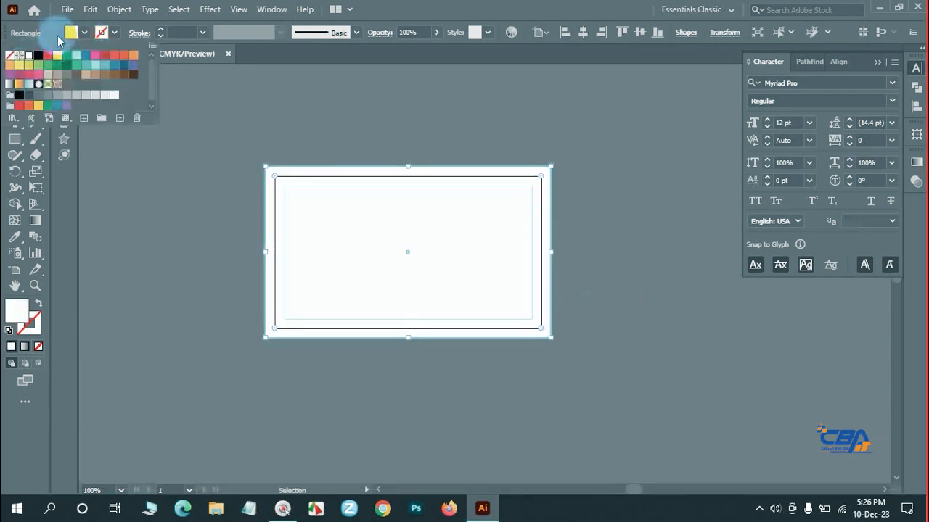
{"action": "left_click", "coordinate": [149, 162]}
{"action": "left_click", "coordinate": [481, 337]}
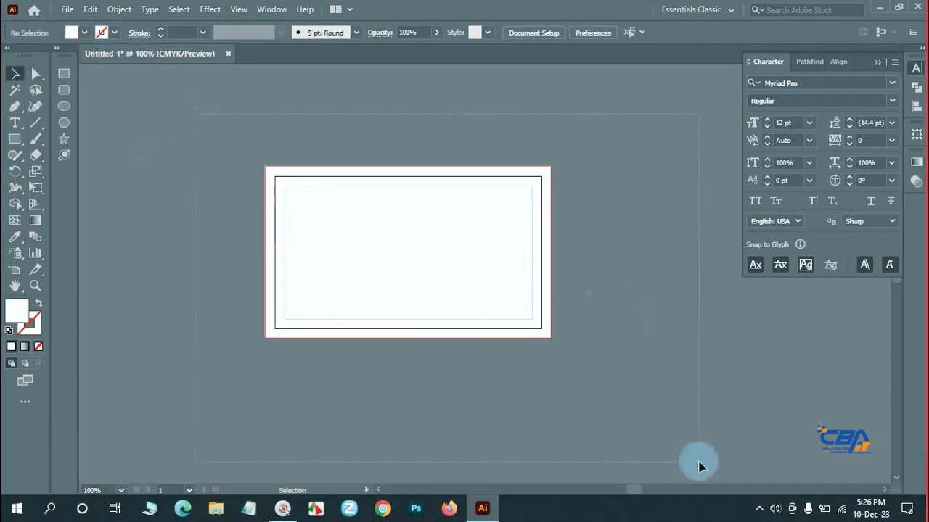
- Select all artwork and lock it so the background cannot be selected
{"action": "key", "text": "ctrl+a"}
{"action": "key", "text": "ctrl+2"}
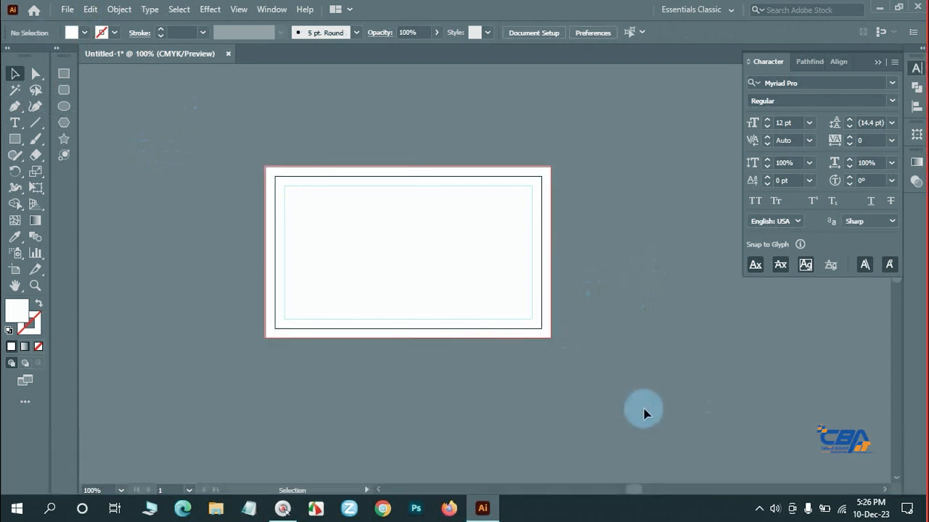
{"action": "left_click", "coordinate": [503, 182]}
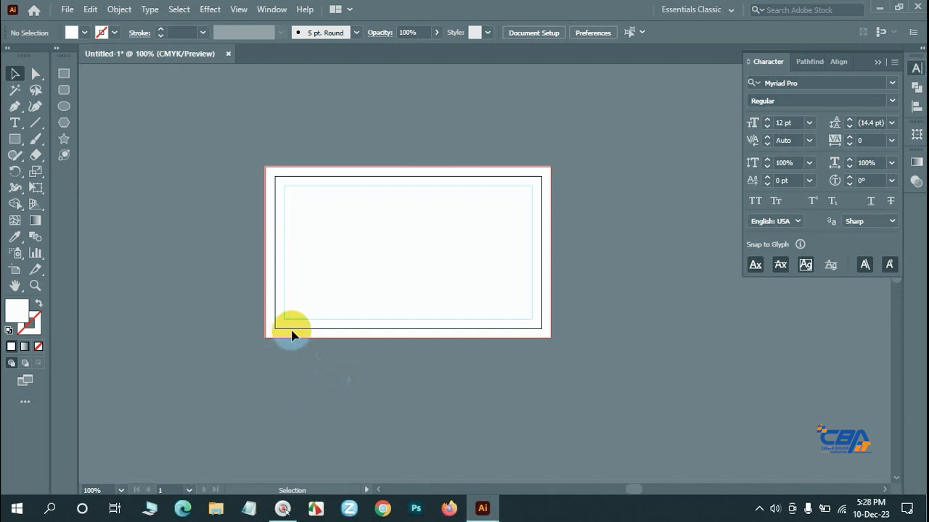
- Open Chrome with one of the saved profiles and search Google for "business card design"
{"action": "left_click", "coordinate": [386, 509]}
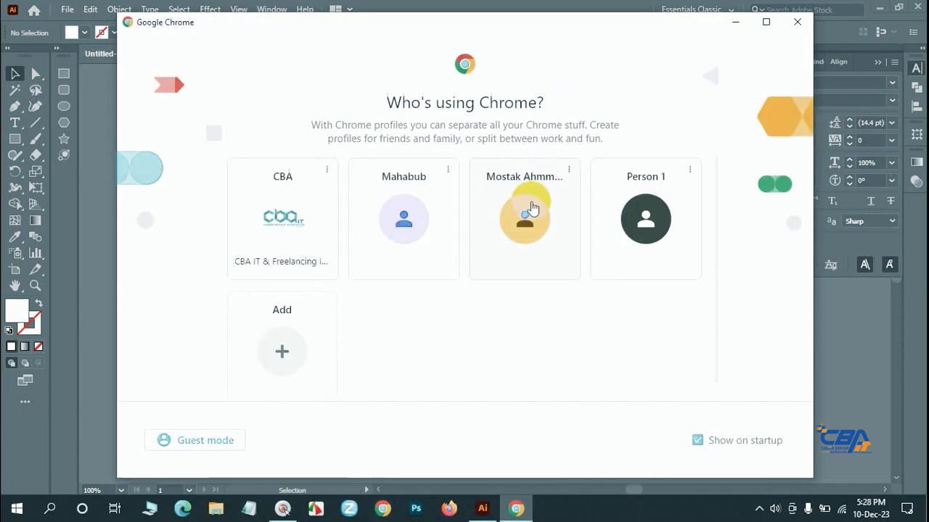
{"action": "left_click", "coordinate": [525, 218]}
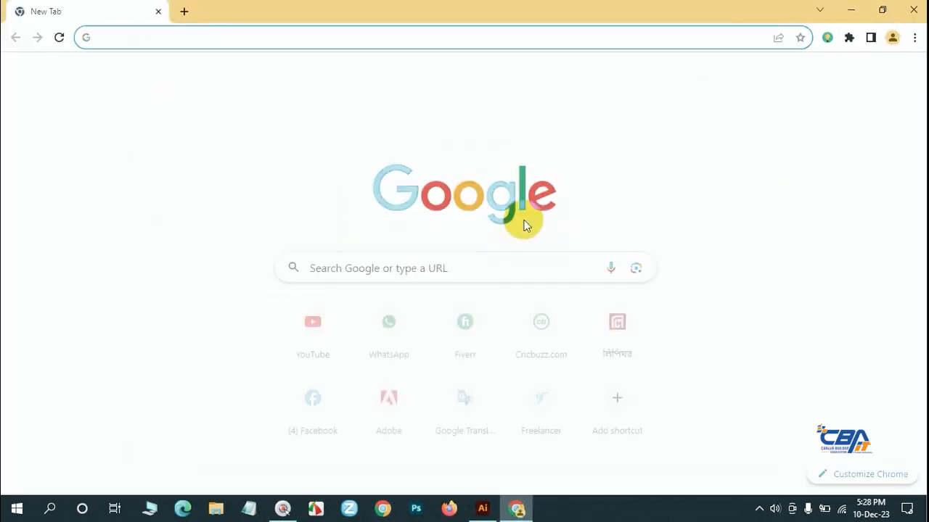
{"action": "left_click", "coordinate": [176, 33]}
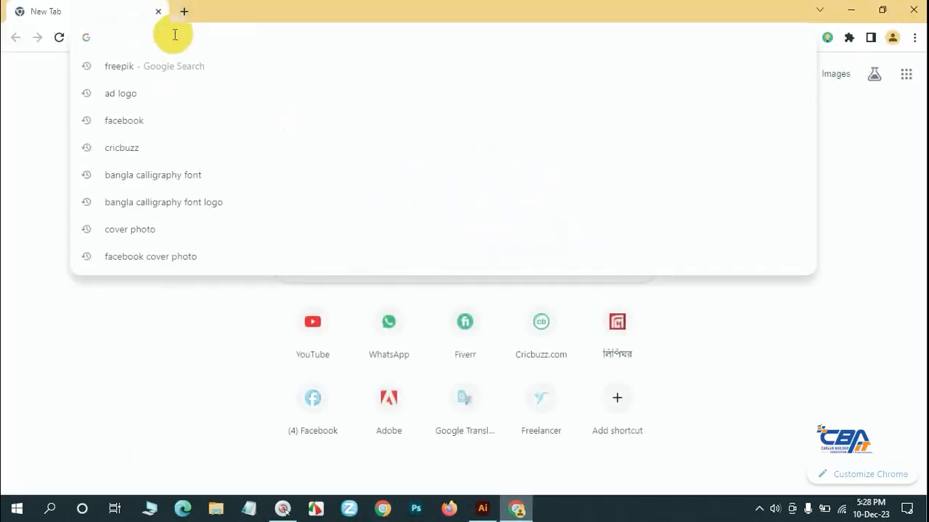
{"action": "type", "text": "BUSINESS"}
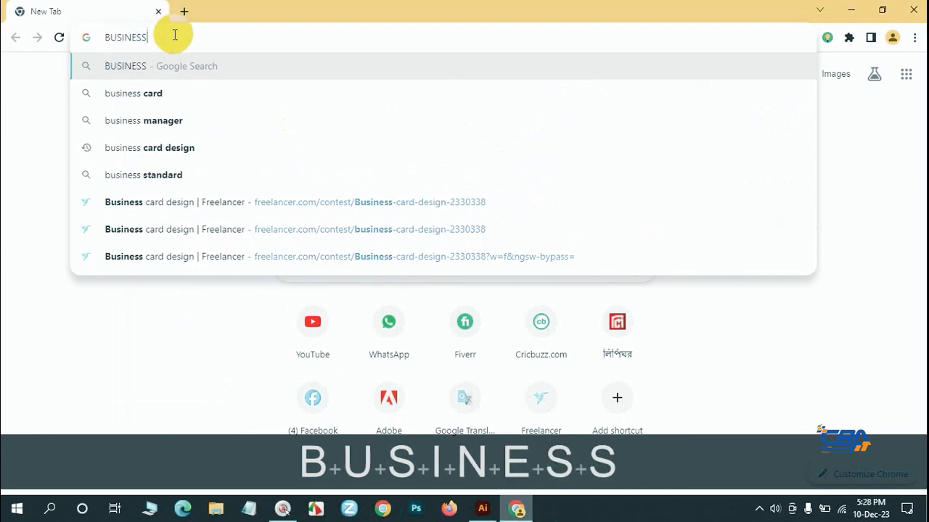
{"action": "left_click", "coordinate": [151, 153]}
{"action": "key", "text": "Caps_Lock"}
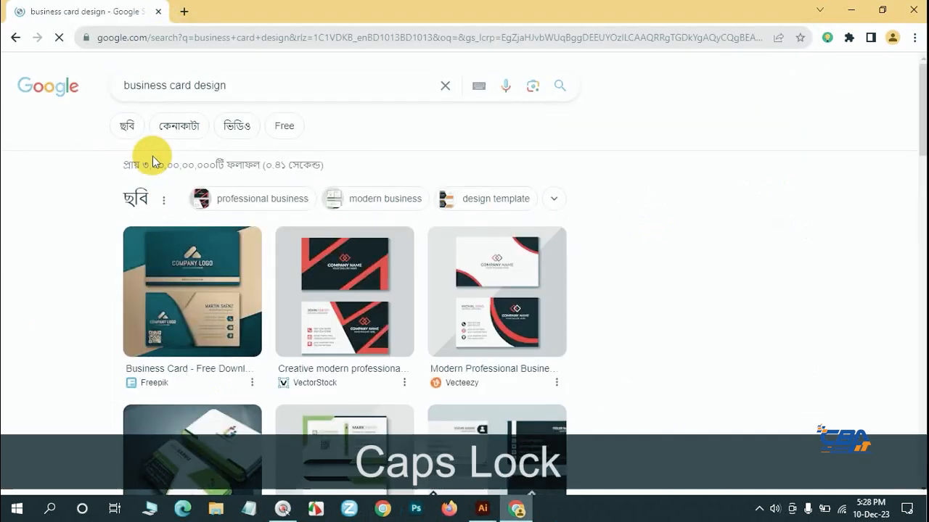
- Browse the image results and open the preview of Vecteezy's modern professional card with red and dark curves
{"action": "scroll", "coordinate": [330, 247], "scroll_direction": "down", "scroll_amount": 2}
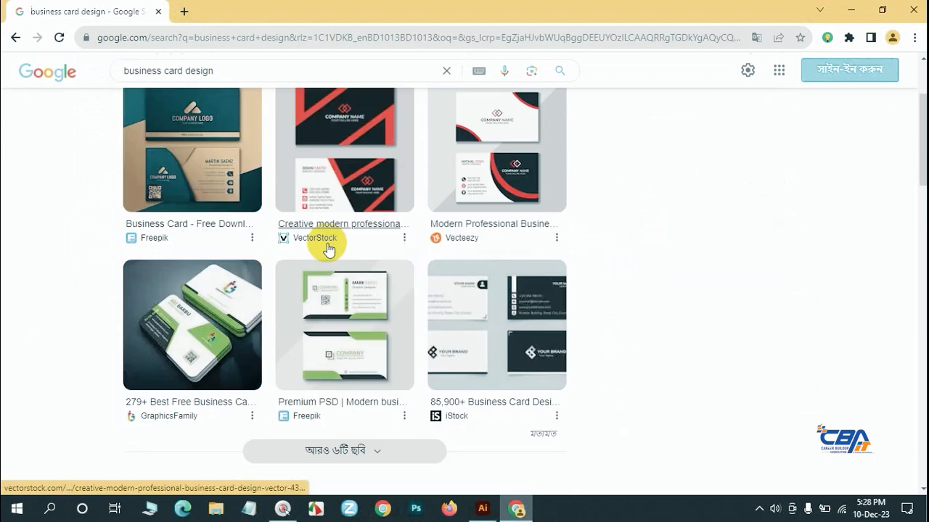
{"action": "middle_click", "coordinate": [468, 164]}
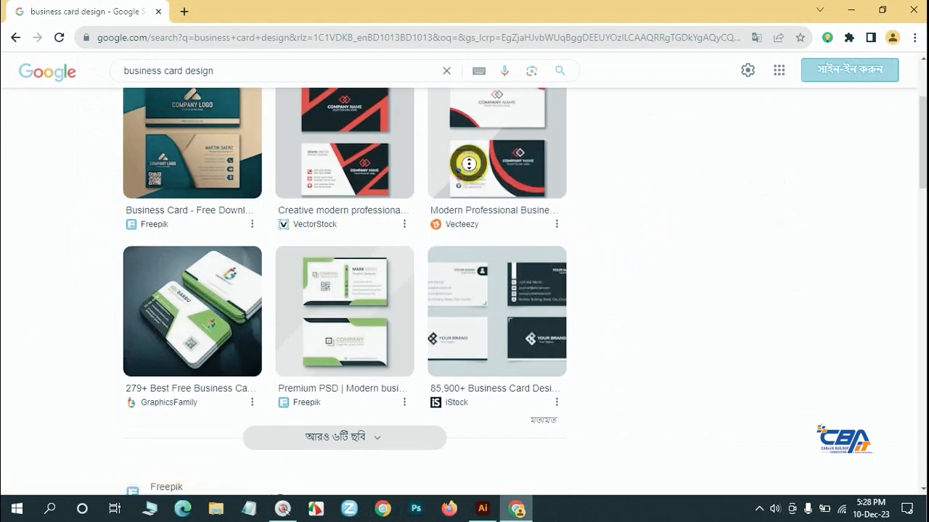
{"action": "scroll", "coordinate": [472, 222], "scroll_direction": "down", "scroll_amount": 3}
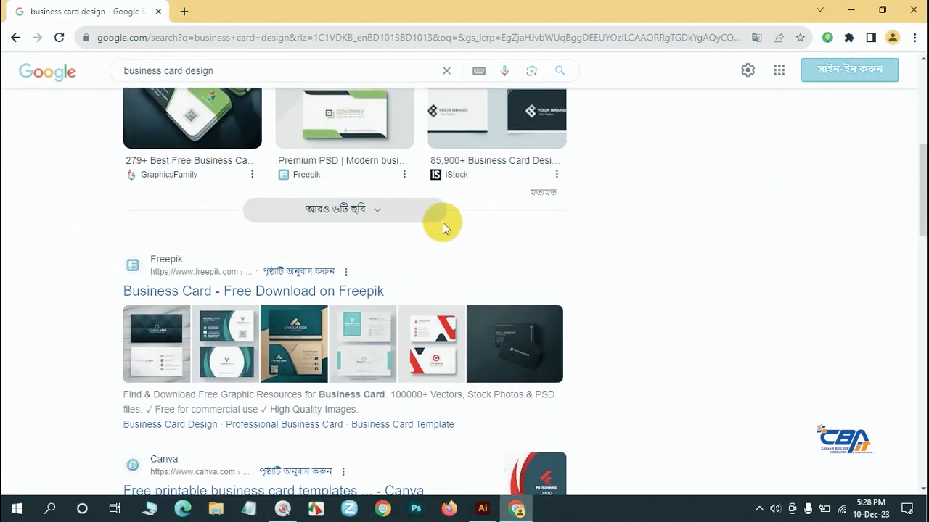
{"action": "scroll", "coordinate": [441, 234], "scroll_direction": "up", "scroll_amount": 3}
{"action": "left_click", "coordinate": [472, 215]}
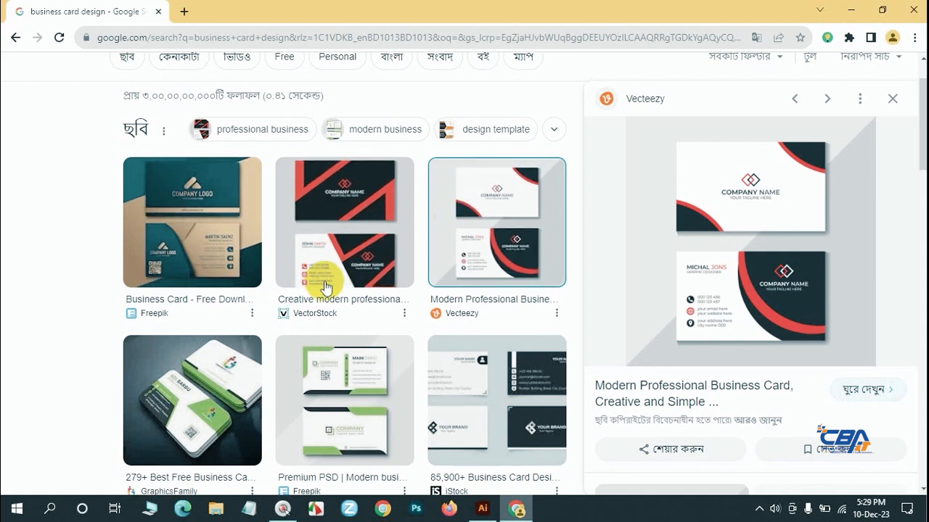
- Expand the image results and look through more business card designs for reference
{"action": "scroll", "coordinate": [325, 286], "scroll_direction": "down", "scroll_amount": 3}
{"action": "scroll", "coordinate": [325, 282], "scroll_direction": "down", "scroll_amount": 2}
{"action": "scroll", "coordinate": [323, 282], "scroll_direction": "up", "scroll_amount": 2}
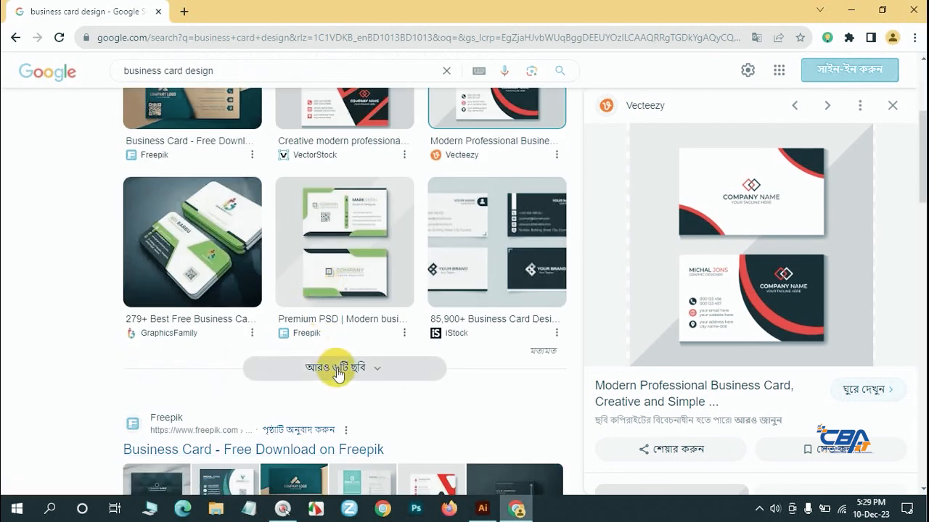
{"action": "left_click", "coordinate": [336, 370]}
{"action": "scroll", "coordinate": [339, 372], "scroll_direction": "down", "scroll_amount": 2}
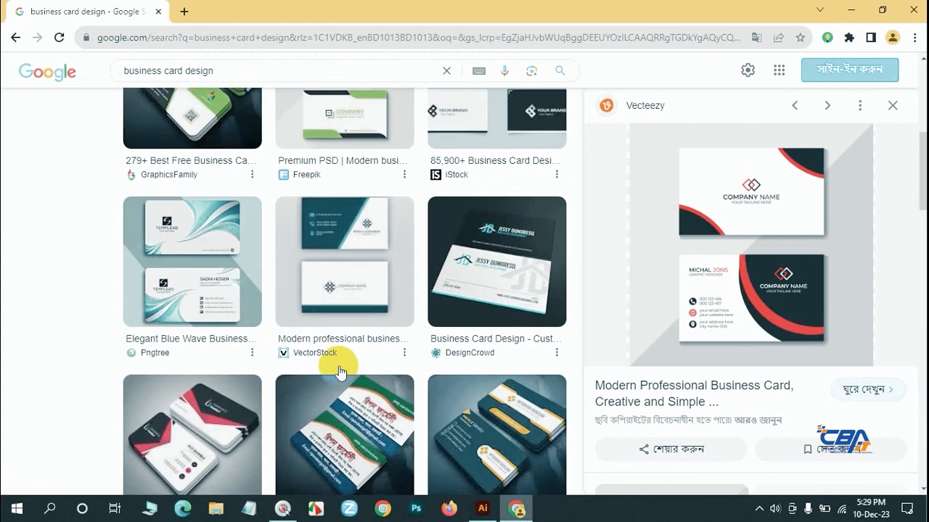
{"action": "scroll", "coordinate": [340, 366], "scroll_direction": "down", "scroll_amount": 2}
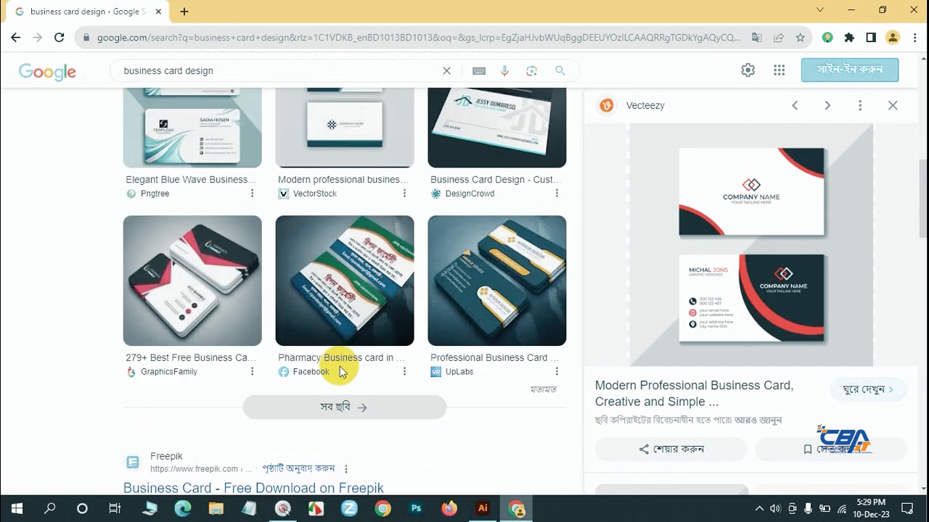
{"action": "scroll", "coordinate": [341, 368], "scroll_direction": "down", "scroll_amount": 2}
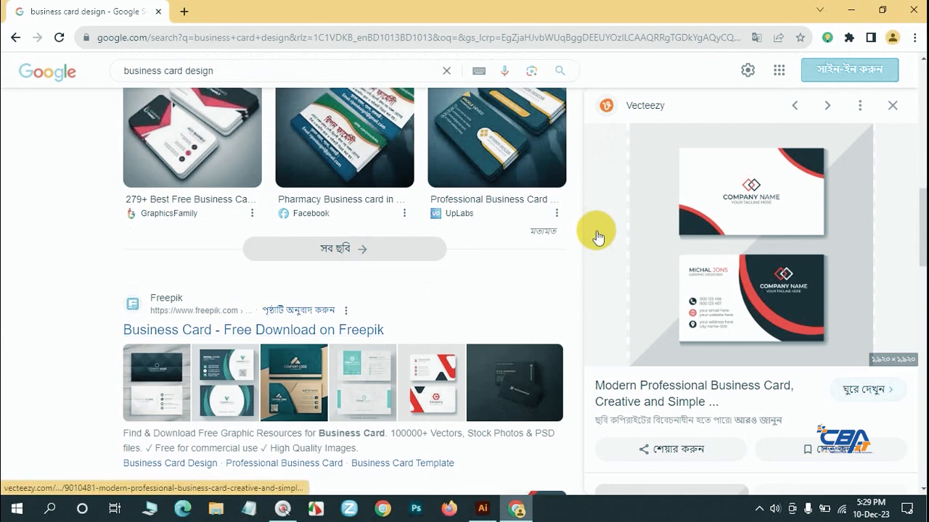
- Copy the previewed Vecteezy card image and paste it into the Illustrator document
{"action": "right_click", "coordinate": [733, 244]}
{"action": "left_click", "coordinate": [803, 404]}
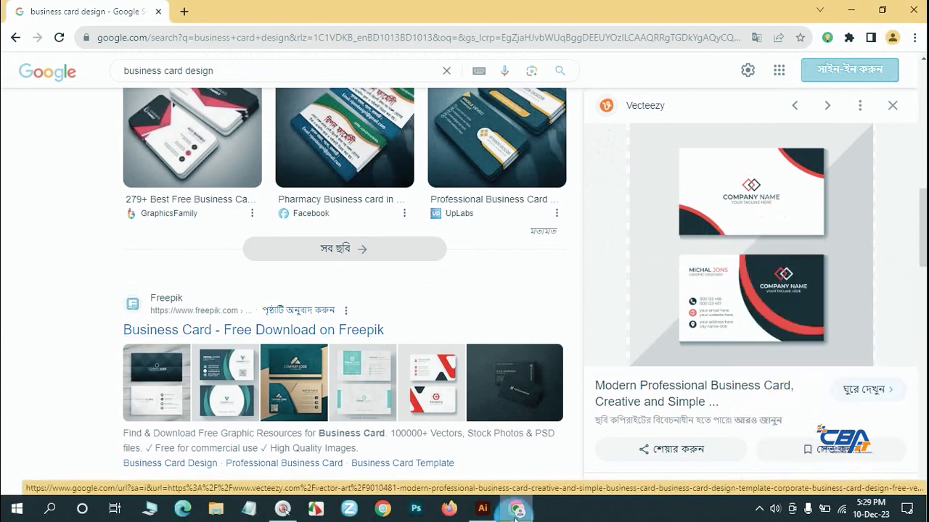
{"action": "left_click", "coordinate": [482, 509]}
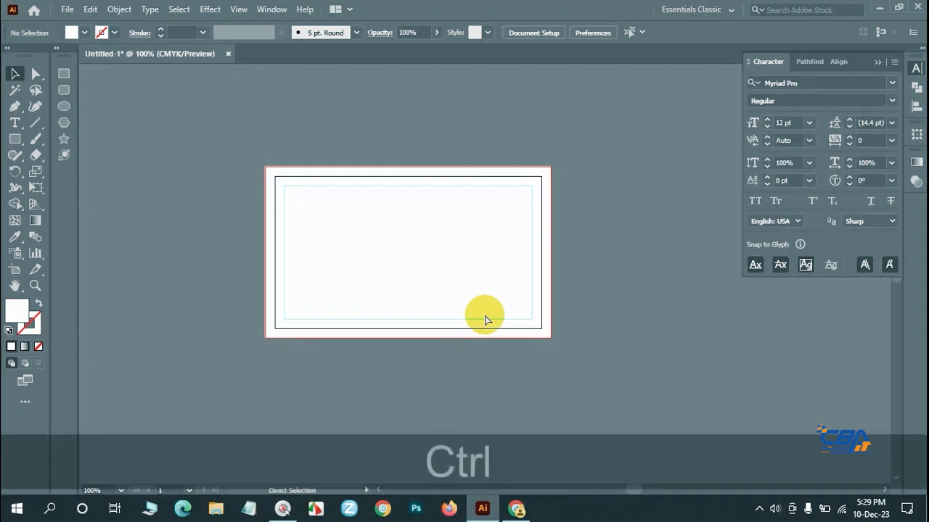
{"action": "key", "text": "ctrl+v"}
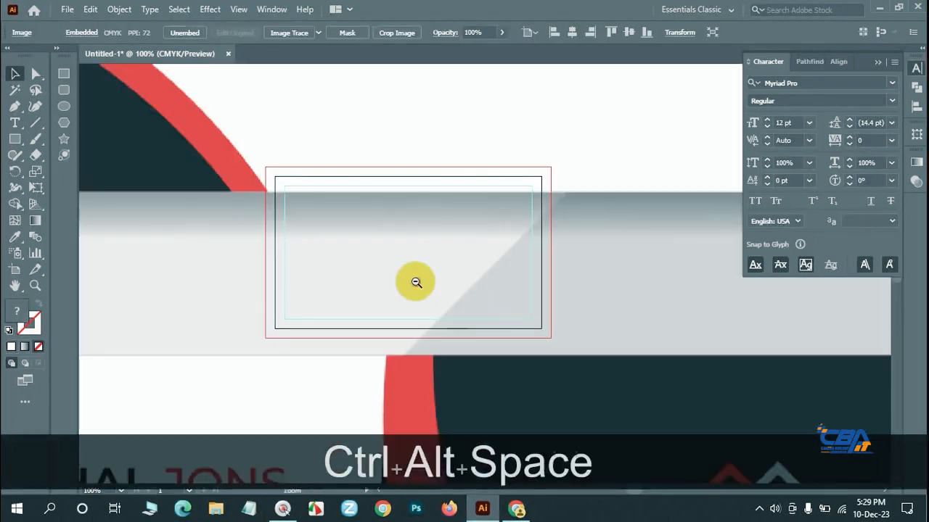
- Scale the pasted reference image down proportionally and move it off the artboard to its left side
{"action": "left_click", "coordinate": [415, 280], "text": "ctrl+alt"}
{"action": "left_click", "coordinate": [480, 279], "text": "ctrl+alt"}
{"action": "left_click", "coordinate": [480, 279], "text": "ctrl+alt"}
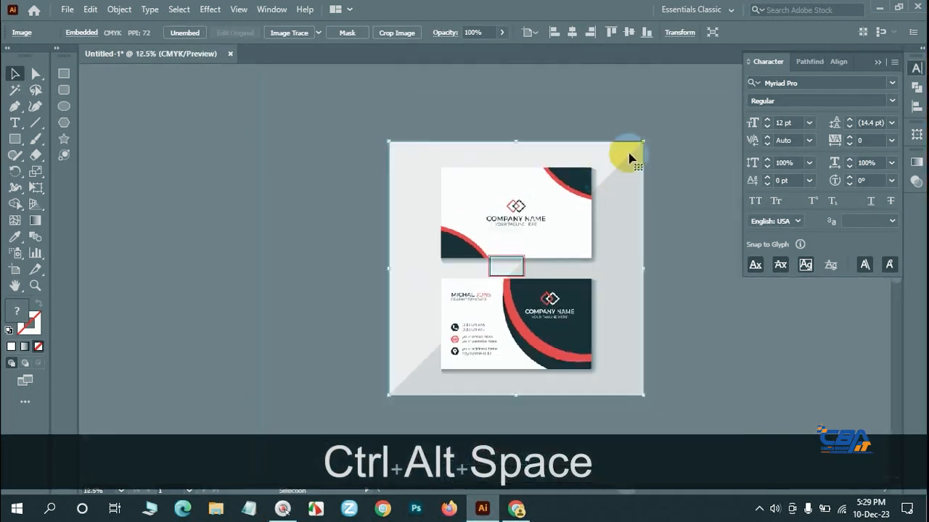
{"action": "left_click_drag", "start_coordinate": [642, 140], "coordinate": [580, 210]}
{"action": "left_click_drag", "start_coordinate": [543, 249], "coordinate": [430, 236]}
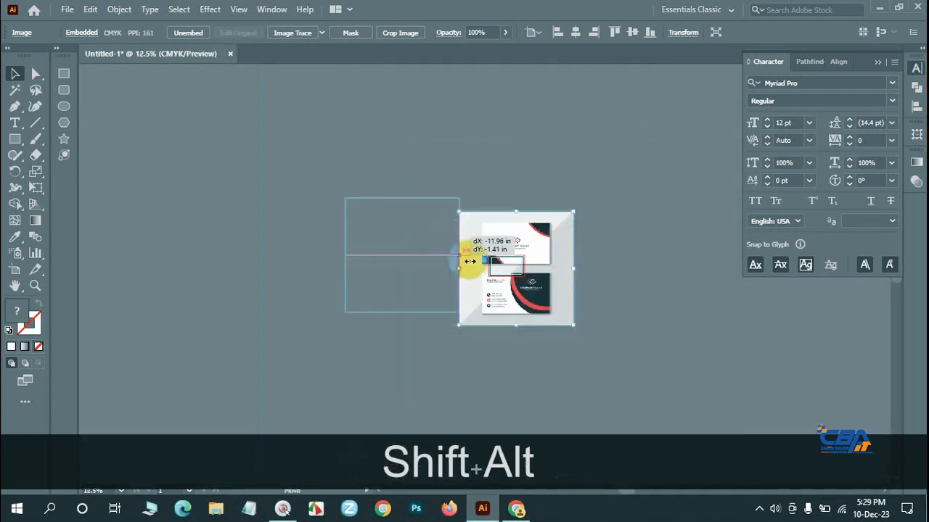
{"action": "left_click", "coordinate": [510, 348]}
- Shrink the reference image further and place it close beside the artboard
{"action": "left_click", "coordinate": [503, 267], "text": "ctrl"}
{"action": "left_click", "coordinate": [480, 233], "text": "ctrl"}
{"action": "left_click", "coordinate": [480, 234], "text": "ctrl"}
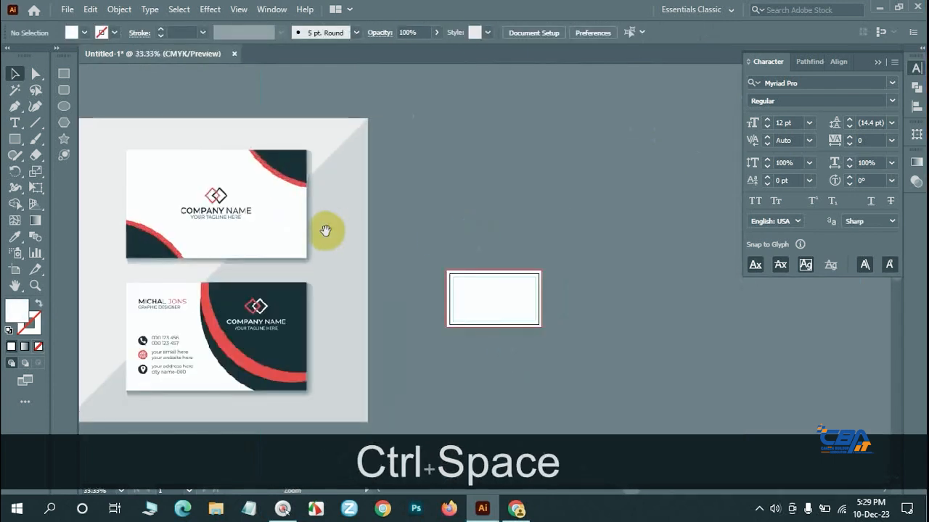
{"action": "left_click_drag", "start_coordinate": [326, 231], "coordinate": [402, 231]}
{"action": "left_click", "coordinate": [409, 205]}
{"action": "left_click_drag", "start_coordinate": [435, 122], "coordinate": [359, 205]}
{"action": "left_click_drag", "start_coordinate": [315, 265], "coordinate": [438, 297]}
- Draw an ellipse about 3.15 x 3.2 in overlapping the card's right part, its lower edge on the bottom bleed line
{"action": "left_click", "coordinate": [534, 297], "text": "ctrl"}
{"action": "left_click", "coordinate": [534, 298], "text": "ctrl"}
{"action": "left_click", "coordinate": [535, 297], "text": "ctrl"}
{"action": "left_click_drag", "start_coordinate": [411, 244], "coordinate": [518, 234]}
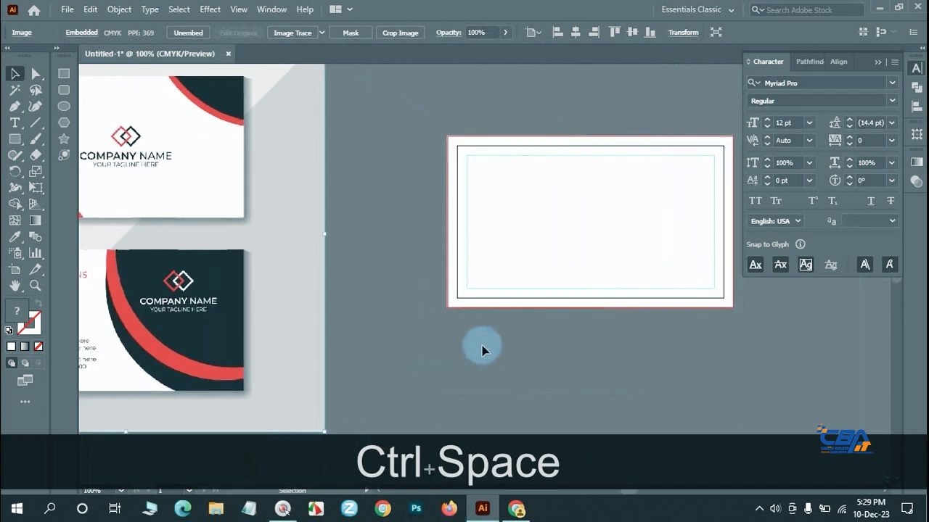
{"action": "left_click", "coordinate": [527, 307], "text": "ctrl+alt"}
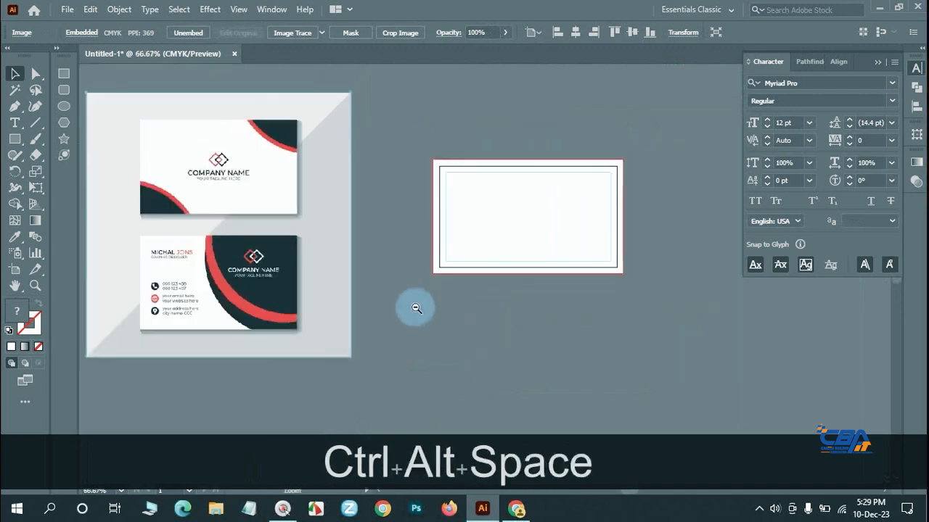
{"action": "left_click", "coordinate": [247, 310]}
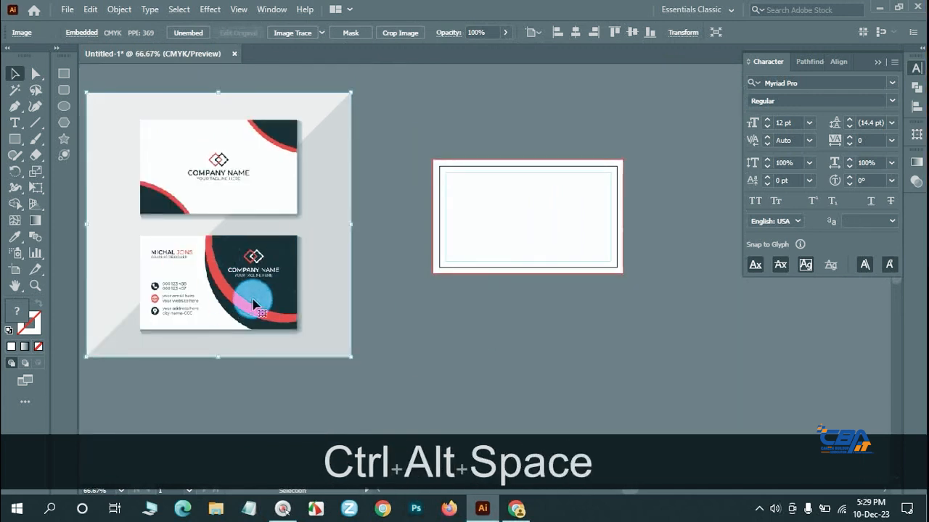
{"action": "left_click", "coordinate": [427, 336]}
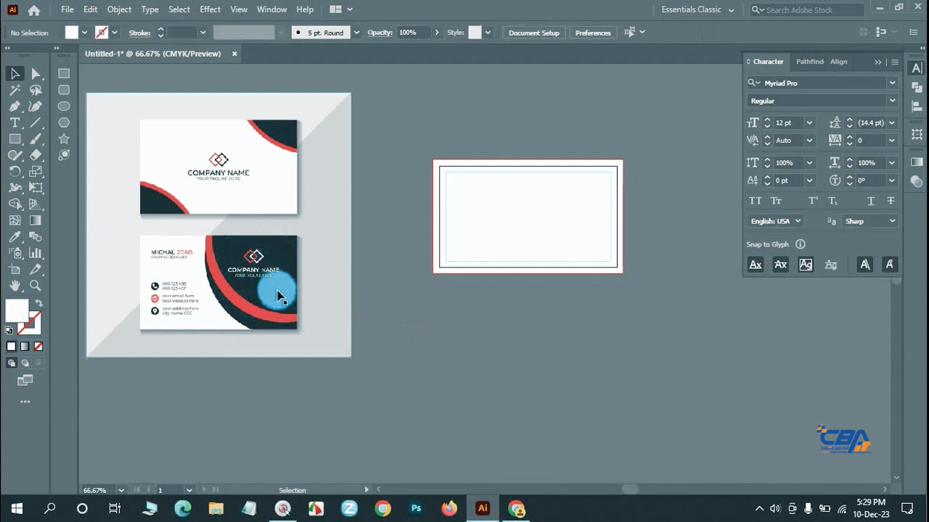
{"action": "left_click", "coordinate": [64, 106]}
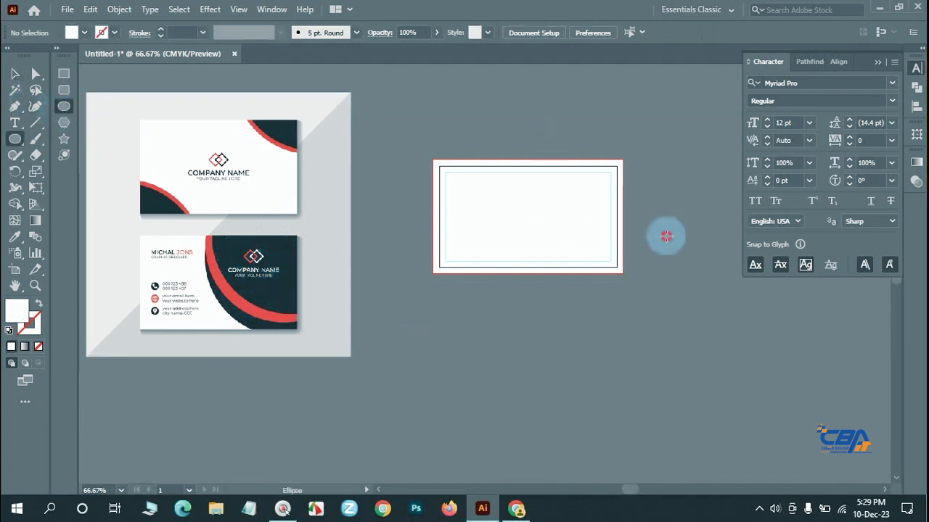
{"action": "left_click_drag", "start_coordinate": [666, 235], "coordinate": [700, 273]}
{"action": "key", "text": "space"}
{"action": "key", "text": "space"}
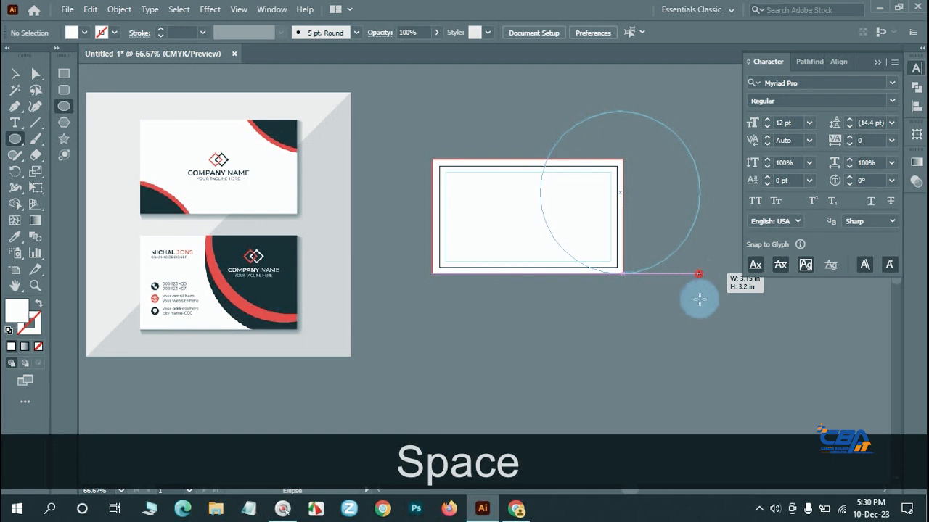
- Fill the circle with the dark teal sampled from the reference card using the Eyedropper, leaving it deselected
{"action": "left_click", "coordinate": [14, 237]}
{"action": "left_click", "coordinate": [298, 245]}
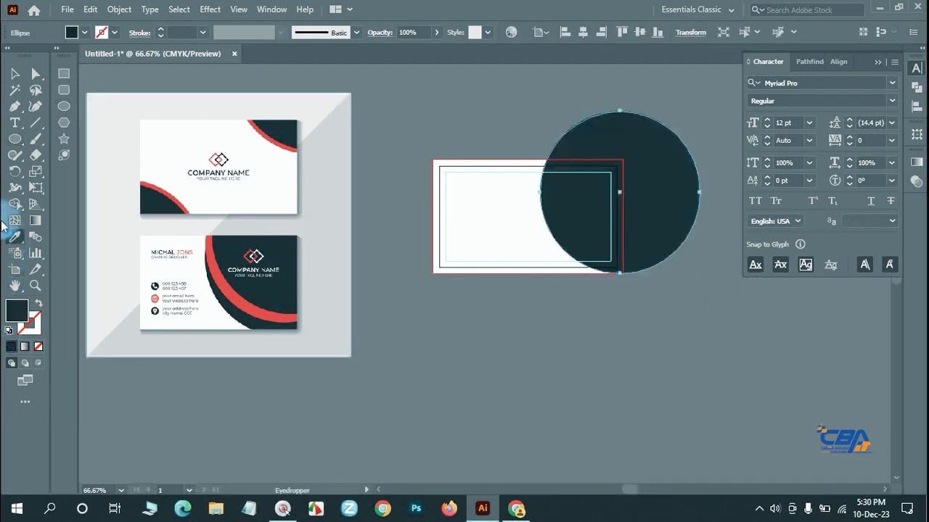
{"action": "left_click", "coordinate": [13, 75]}
{"action": "left_click", "coordinate": [608, 364]}
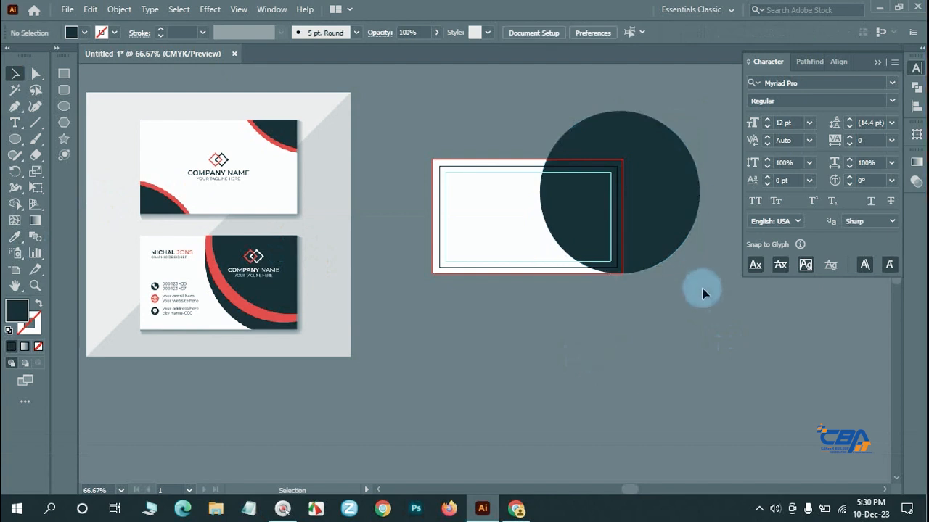
- Duplicate the dark circle about 0.37 in upward and 0.07 in to the right
{"action": "left_click", "coordinate": [653, 239]}
{"action": "left_click_drag", "start_coordinate": [659, 245], "coordinate": [660, 226]}
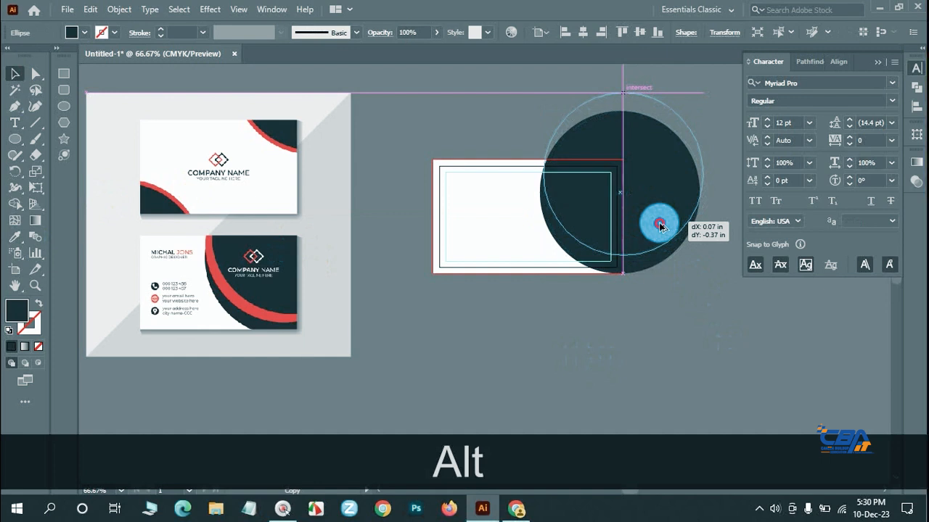
{"action": "left_click_drag", "start_coordinate": [661, 226], "coordinate": [660, 226]}
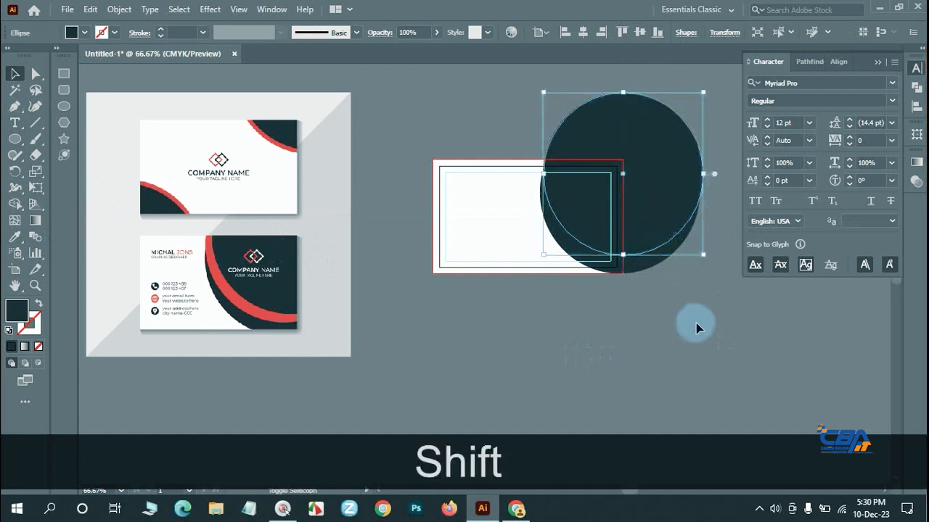
- Swap the duplicate circle's fill and stroke and set its stroke weight to 20 pt
{"action": "key", "text": "shift+x"}
{"action": "left_click", "coordinate": [181, 32]}
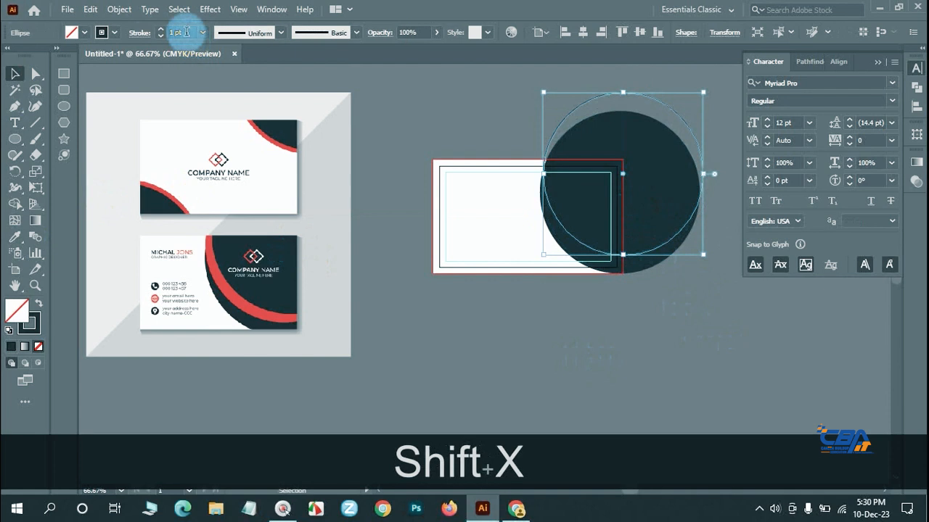
{"action": "type", "text": "15"}
{"action": "key", "text": "Return"}
{"action": "type", "text": "22"}
{"action": "key", "text": "Return"}
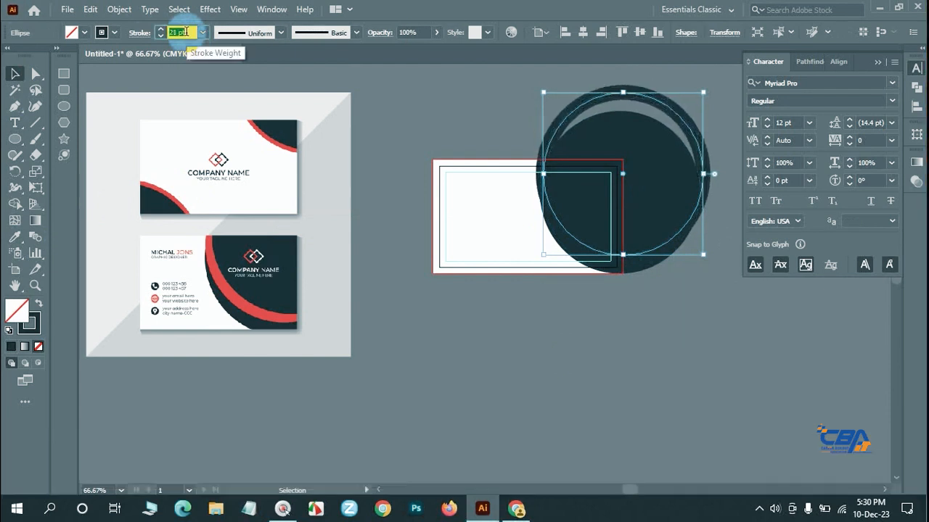
{"action": "scroll", "coordinate": [186, 32], "scroll_direction": "down", "scroll_amount": 1}
- Change the ring's stroke colour to the red swatch and deselect it
{"action": "left_click", "coordinate": [115, 32]}
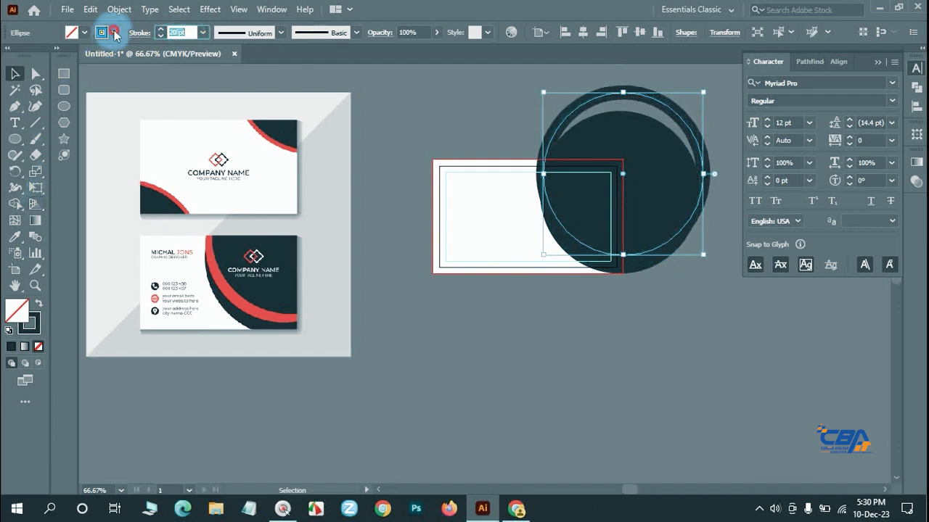
{"action": "left_click", "coordinate": [52, 56]}
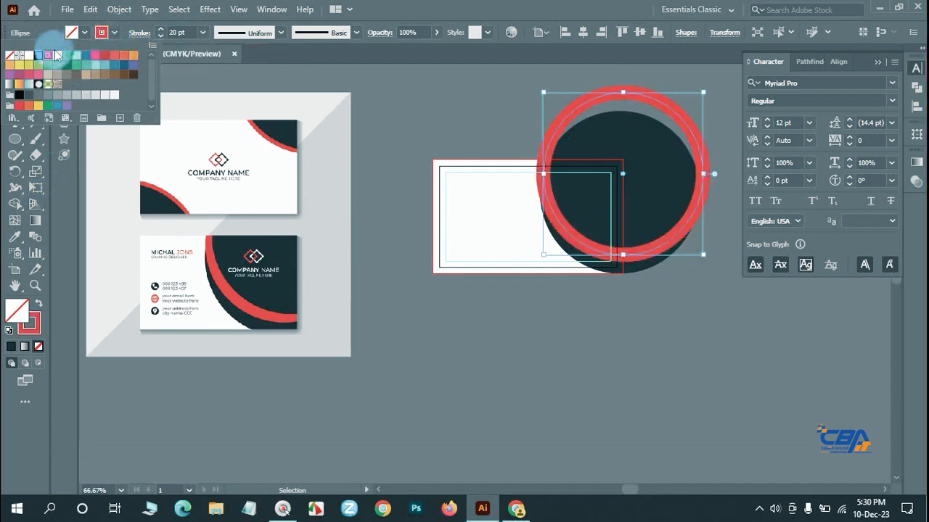
{"action": "left_click", "coordinate": [104, 32]}
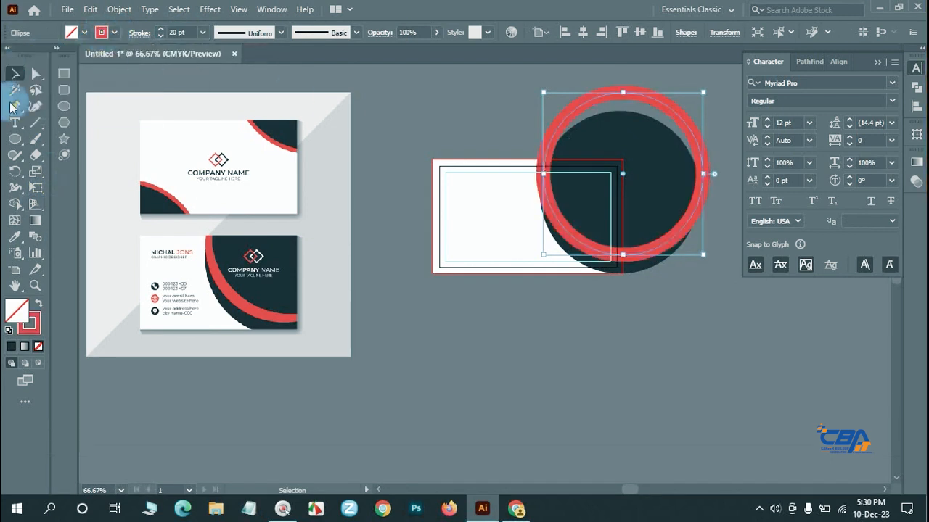
{"action": "left_click", "coordinate": [590, 396]}
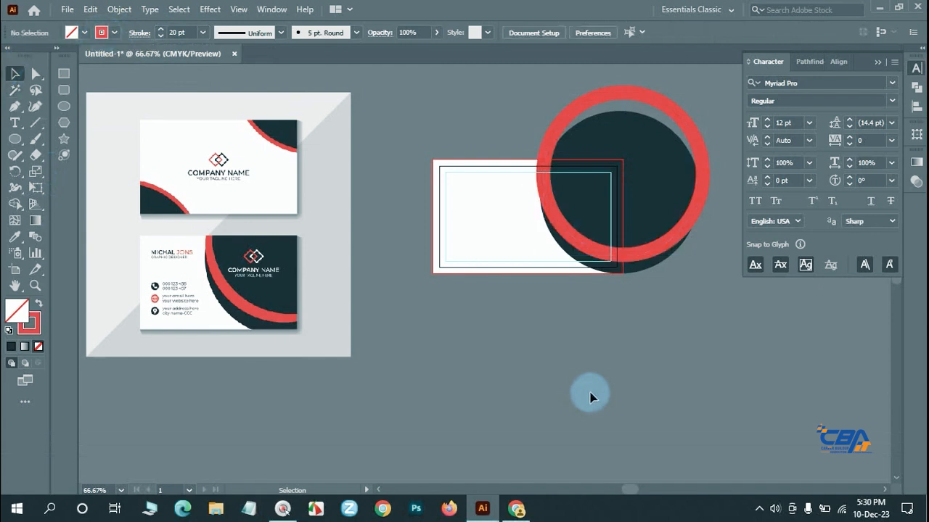
- Set the red ring's stroke weight to 13 pt and deselect it
{"action": "left_click", "coordinate": [589, 248]}
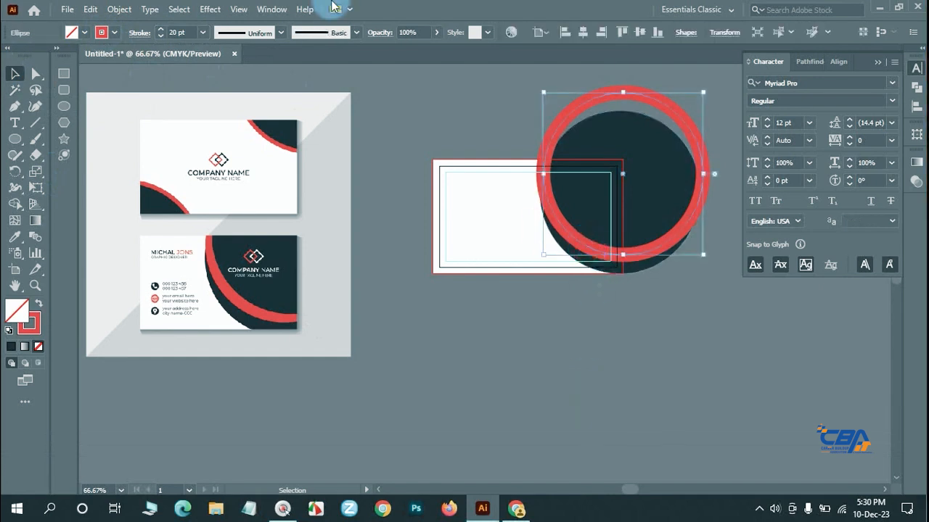
{"action": "left_click", "coordinate": [181, 33]}
{"action": "type", "text": "16"}
{"action": "key", "text": "Return"}
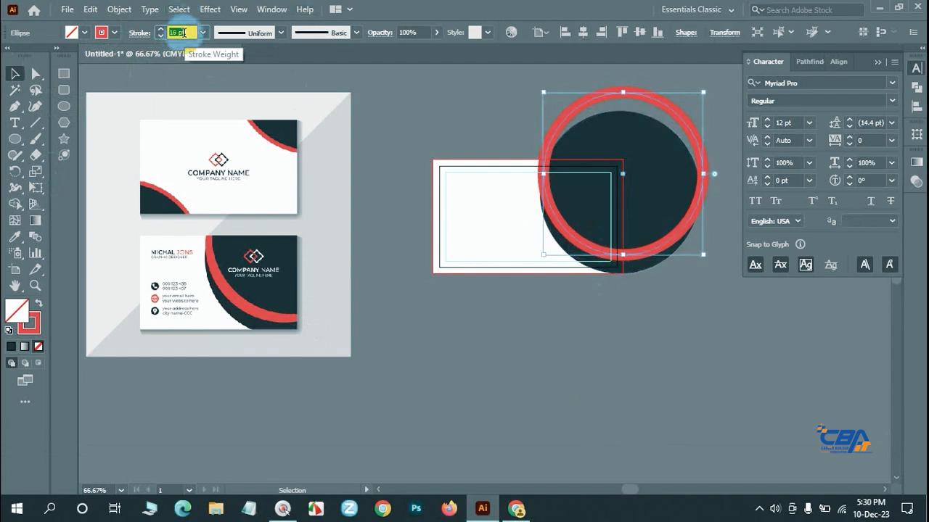
{"action": "type", "text": "13"}
{"action": "key", "text": "Return"}
{"action": "left_click", "coordinate": [653, 285]}
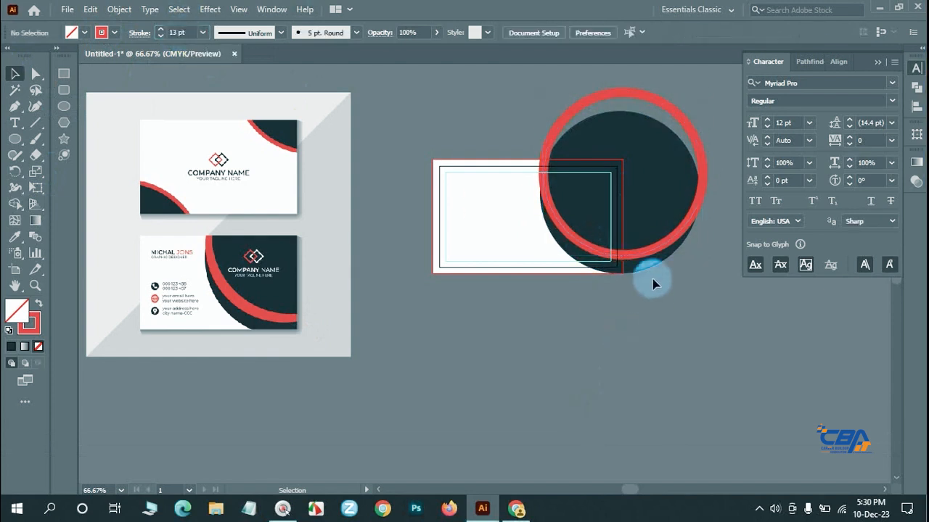
- Nudge the red ring six increments to the right over the dark circle and deselect it
{"action": "left_click", "coordinate": [655, 249]}
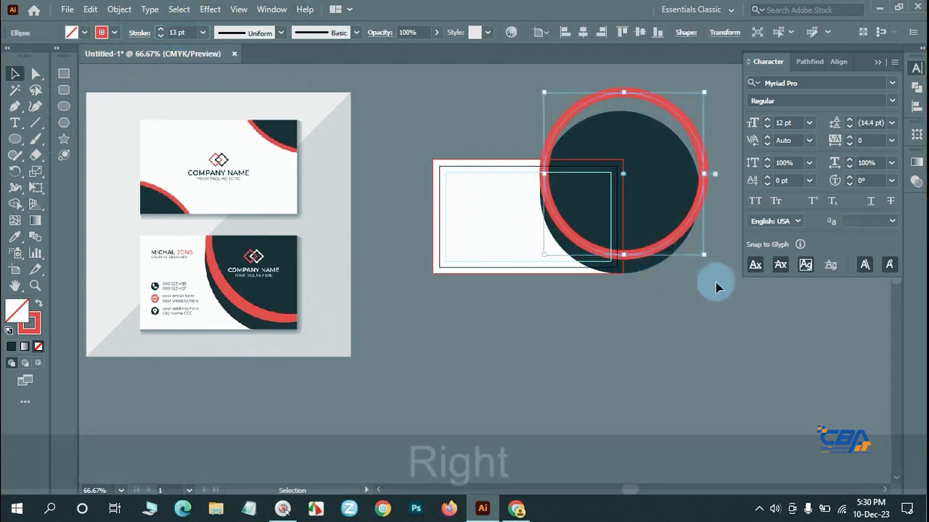
{"action": "key", "text": "Right"}
{"action": "key", "text": "Right"}
{"action": "key", "text": "Right"}
{"action": "key", "text": "Right"}
{"action": "key", "text": "Right"}
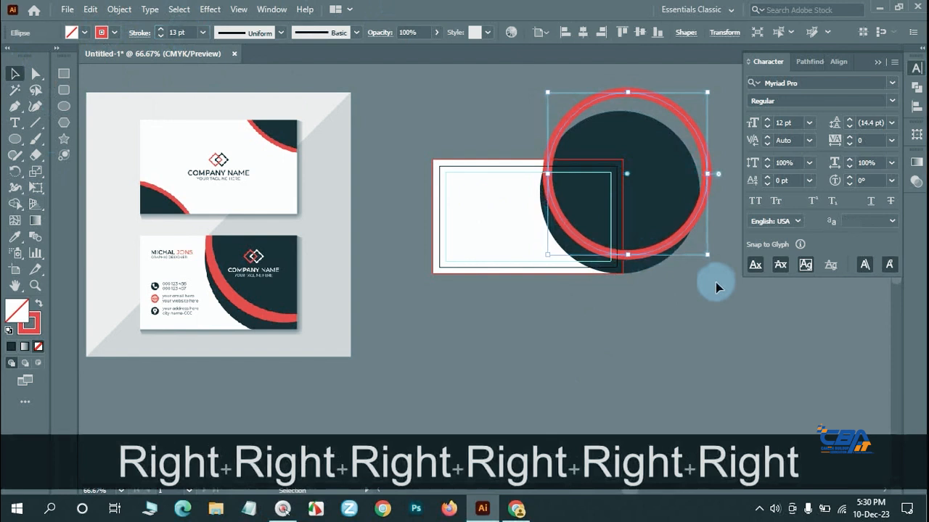
{"action": "key", "text": "Right"}
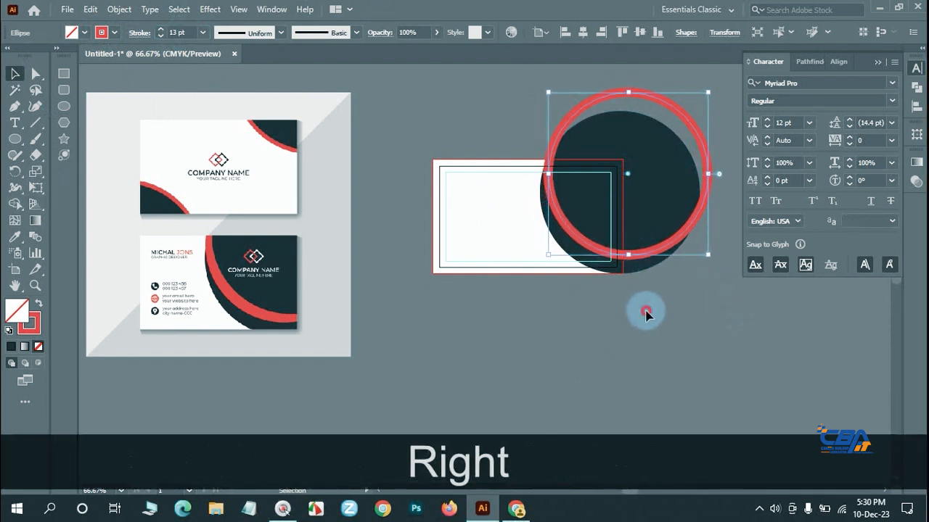
{"action": "left_click", "coordinate": [644, 313]}
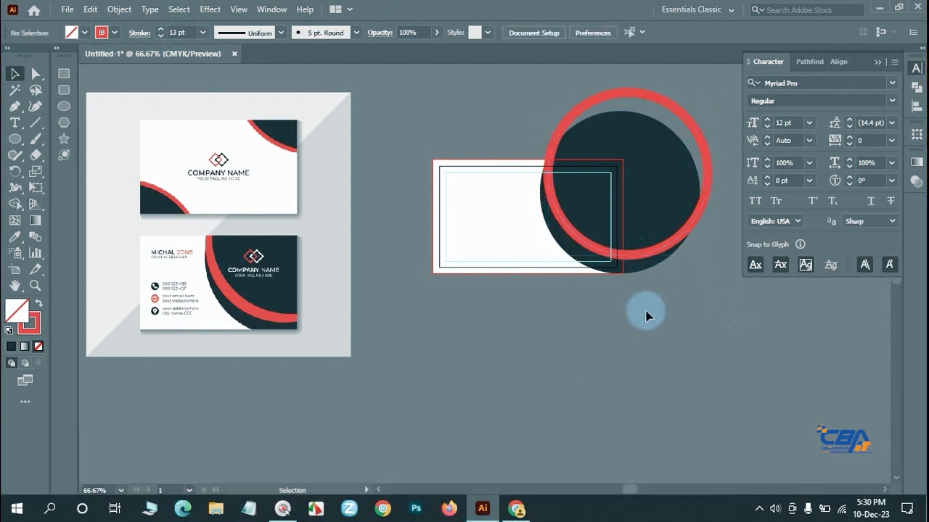
- Expand the red ring's appearance, then enter and leave isolation mode on the resulting path
{"action": "left_click", "coordinate": [623, 94]}
{"action": "left_click", "coordinate": [110, 10]}
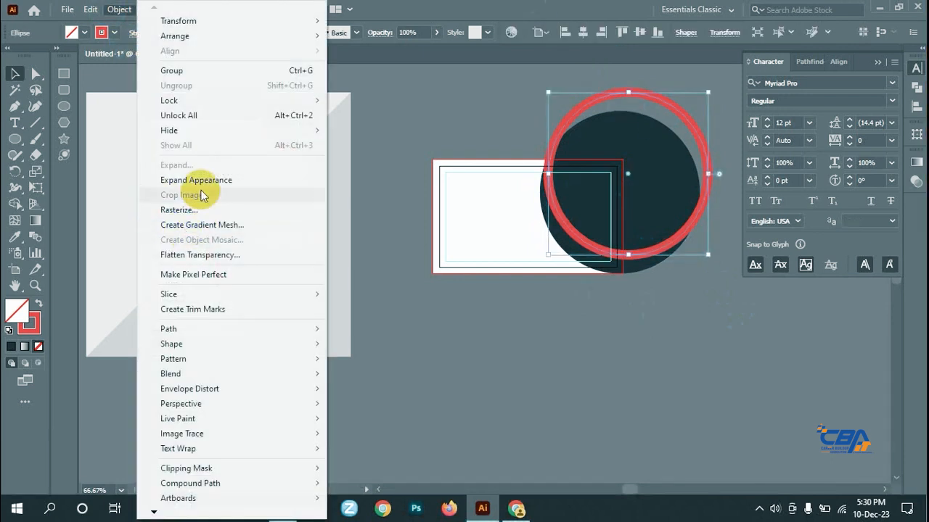
{"action": "left_click", "coordinate": [183, 182]}
{"action": "left_click", "coordinate": [663, 369]}
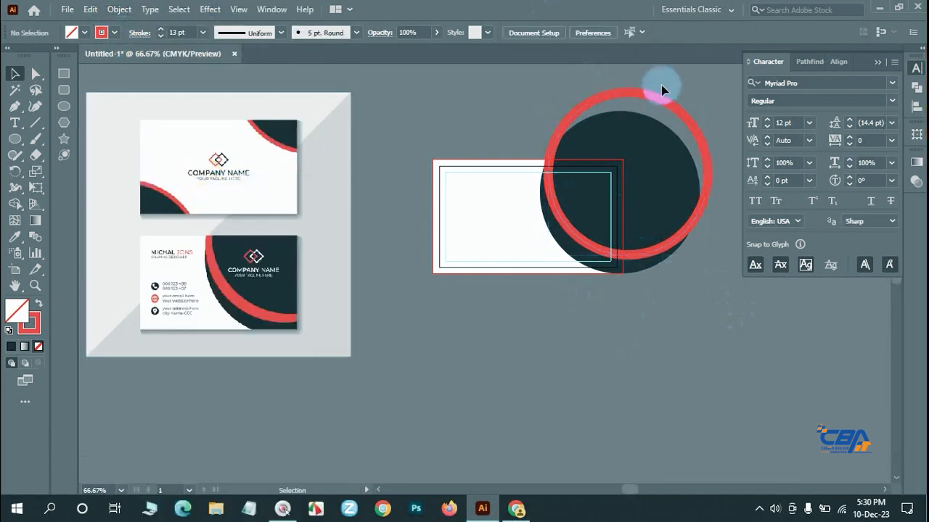
{"action": "double_click", "coordinate": [650, 100]}
{"action": "left_click", "coordinate": [522, 373]}
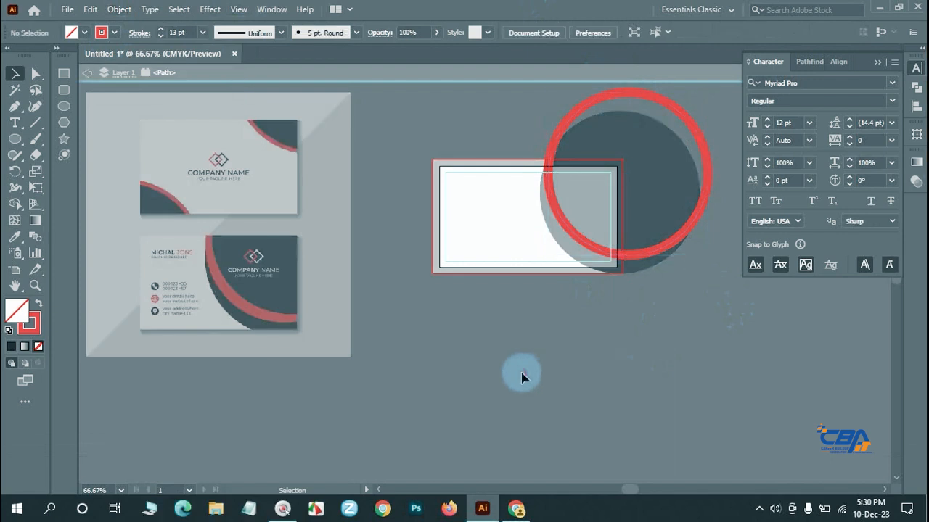
{"action": "double_click", "coordinate": [526, 105]}
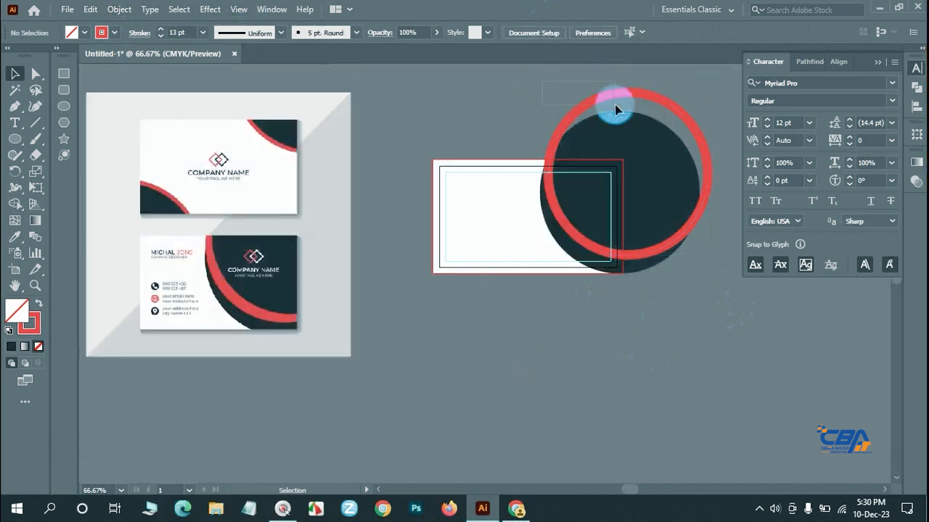
- Expand the red ring's stroke into a filled shape using the default Expand options and deselect it
{"action": "left_click", "coordinate": [615, 107]}
{"action": "left_click", "coordinate": [112, 15]}
{"action": "left_click", "coordinate": [177, 153]}
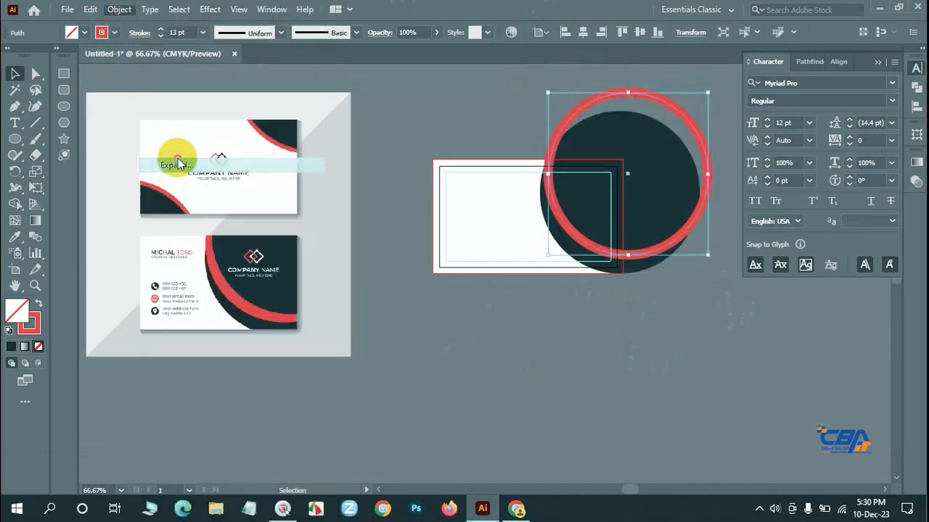
{"action": "key", "text": "Return"}
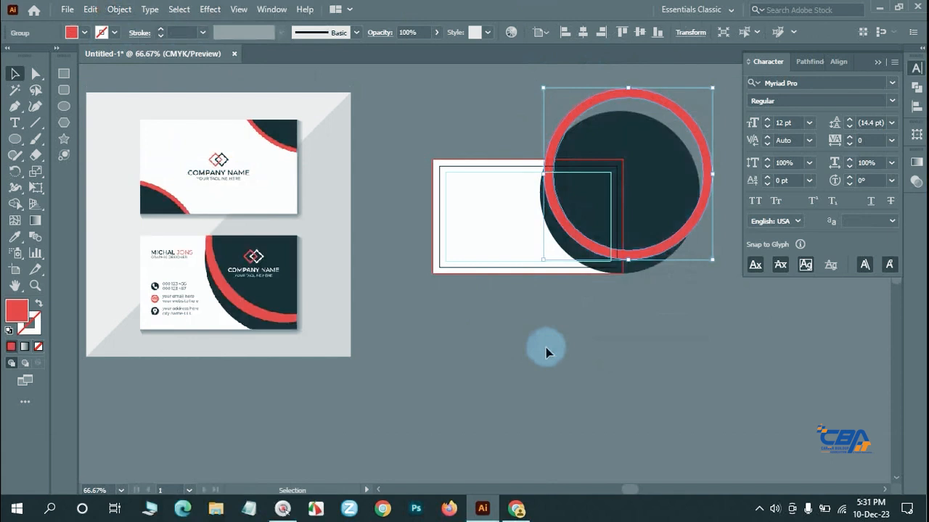
{"action": "left_click", "coordinate": [678, 350]}
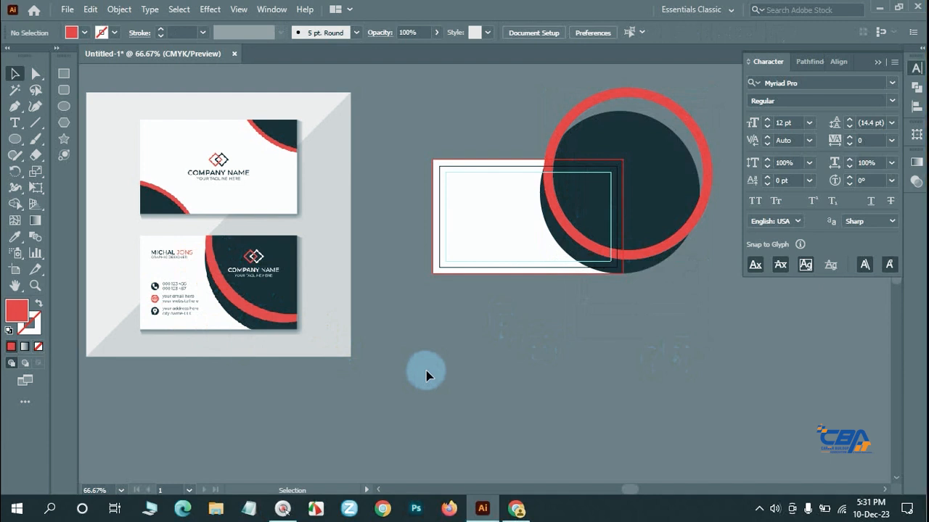
- Set the name text below the reference card to the Nexa font in Extra Light
{"action": "left_click", "coordinate": [280, 317], "text": "ctrl"}
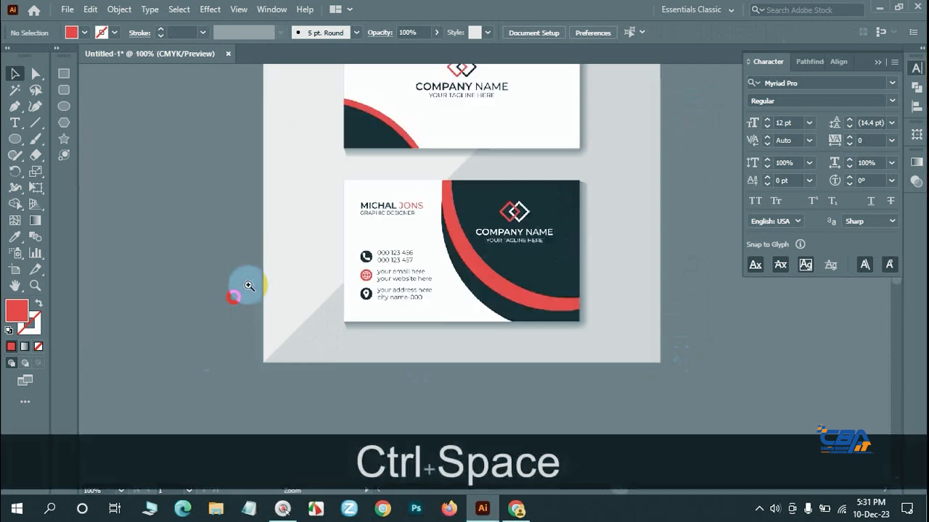
{"action": "left_click", "coordinate": [479, 258], "text": "ctrl+space"}
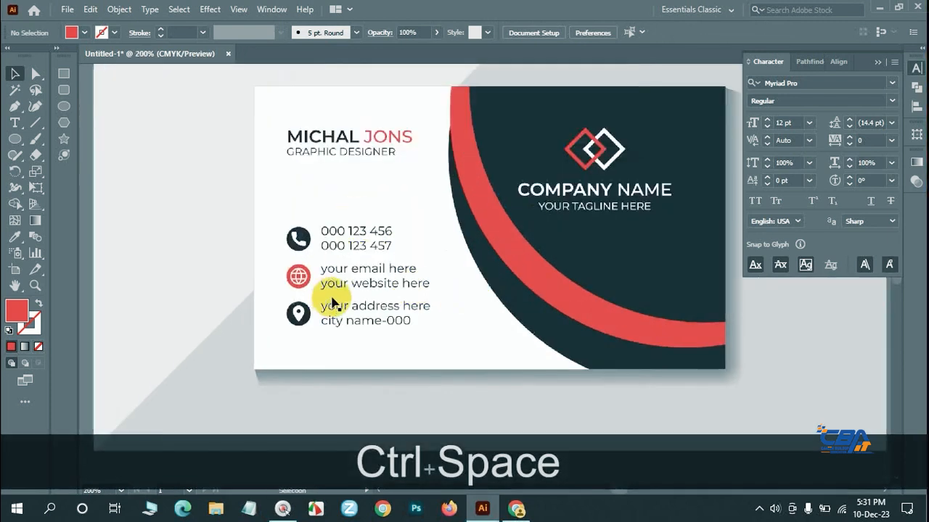
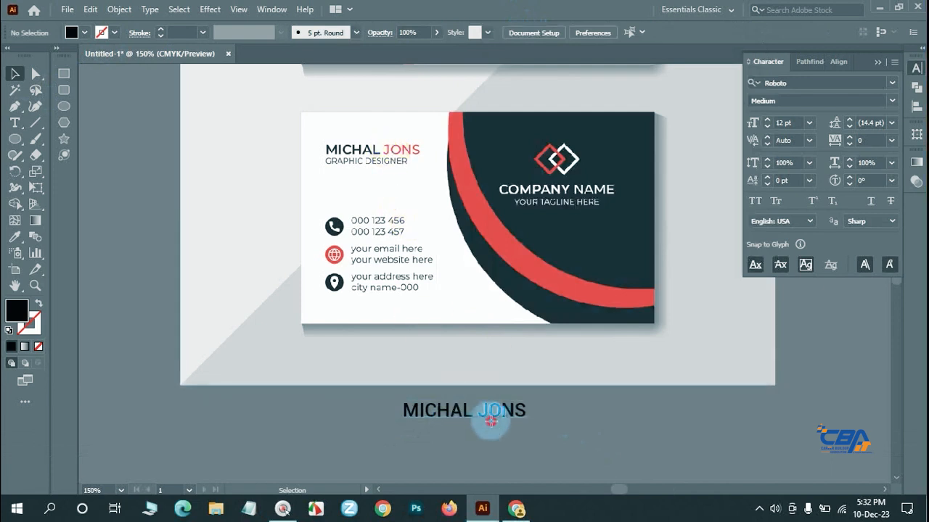
{"action": "left_click", "coordinate": [487, 416]}
{"action": "left_click", "coordinate": [498, 30]}
{"action": "type", "text": "nex"}
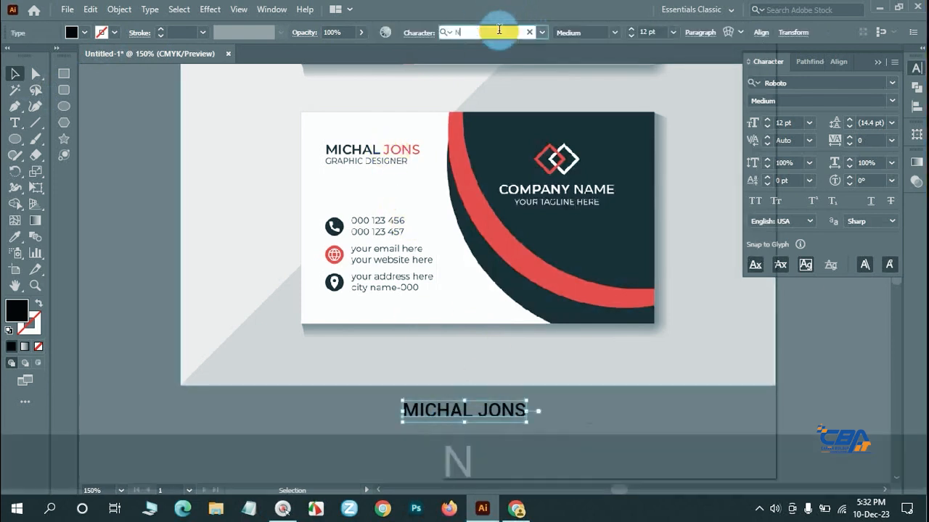
{"action": "key", "text": "Return"}
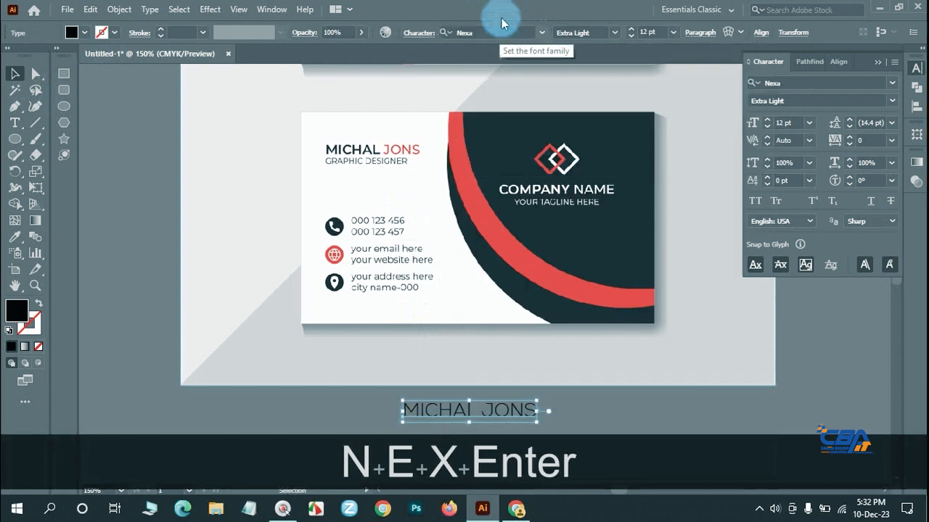
{"action": "left_click", "coordinate": [613, 32]}
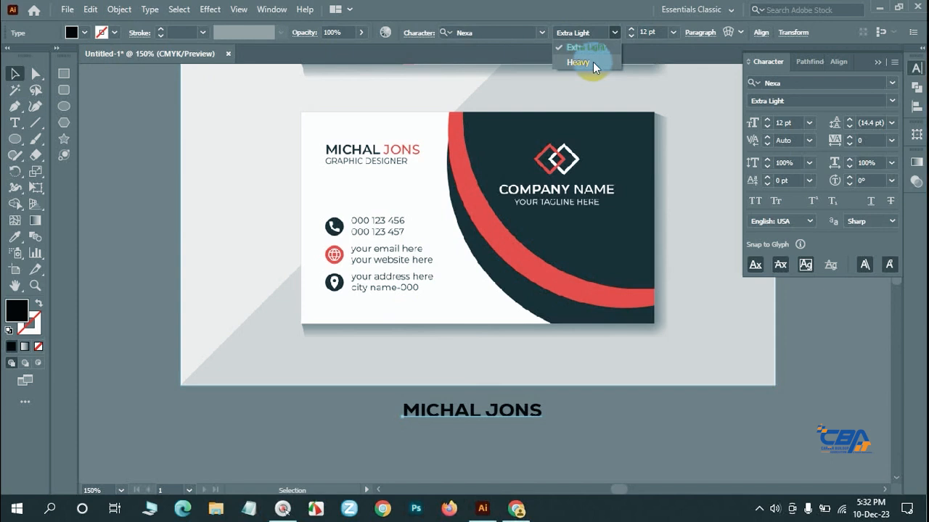
{"action": "left_click", "coordinate": [541, 34]}
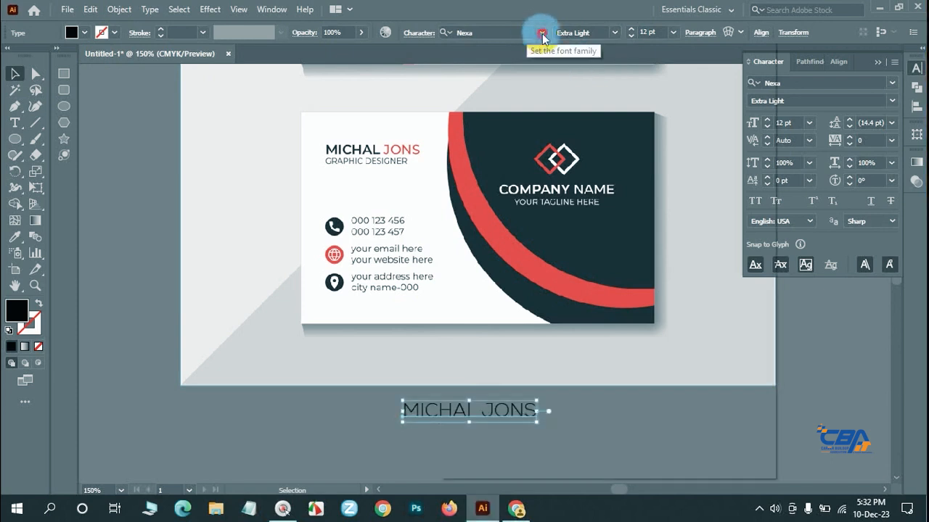
- Change the name text's font to Nexa Bold and deselect it
{"action": "left_click", "coordinate": [542, 34]}
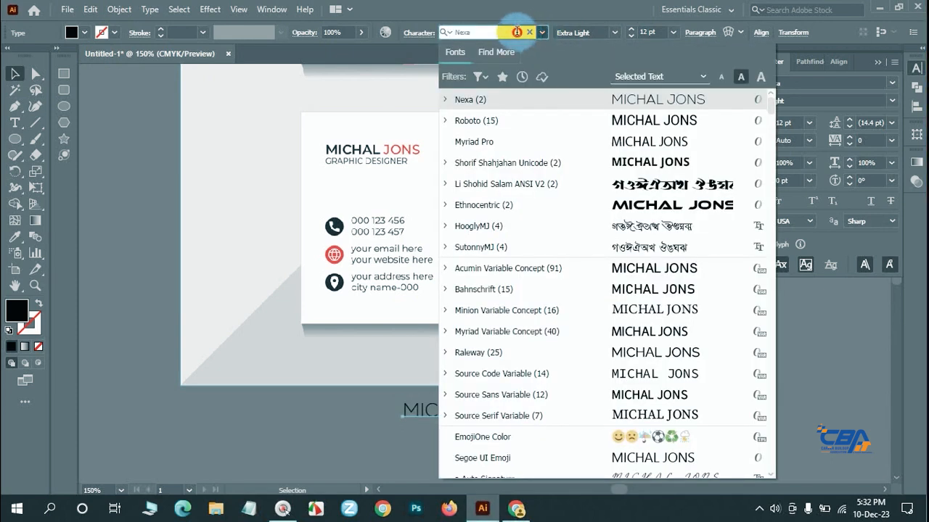
{"action": "left_click", "coordinate": [510, 33]}
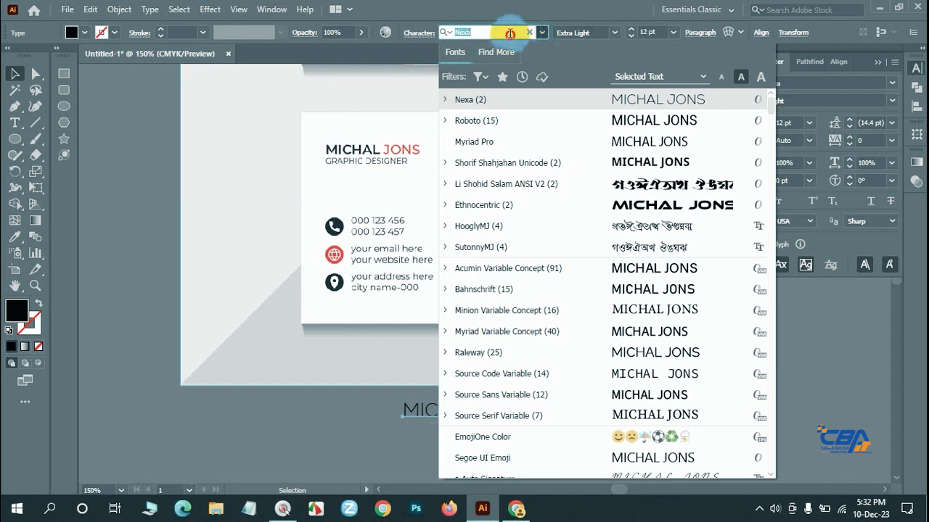
{"action": "key", "text": "BackSpace"}
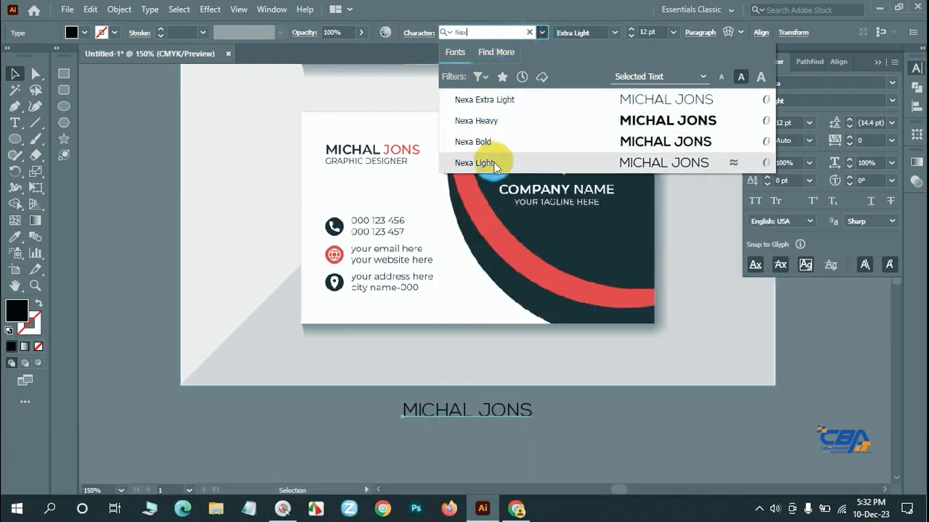
{"action": "left_click", "coordinate": [492, 142]}
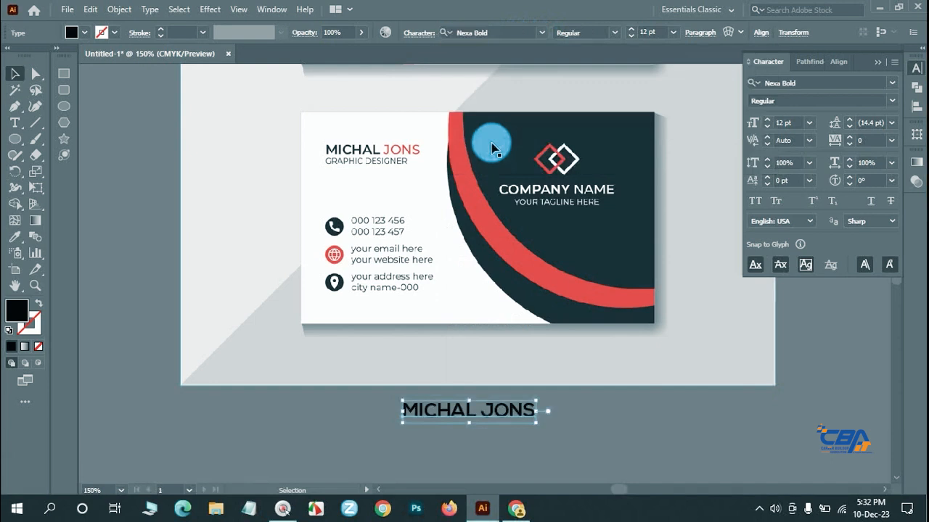
{"action": "left_click", "coordinate": [592, 435]}
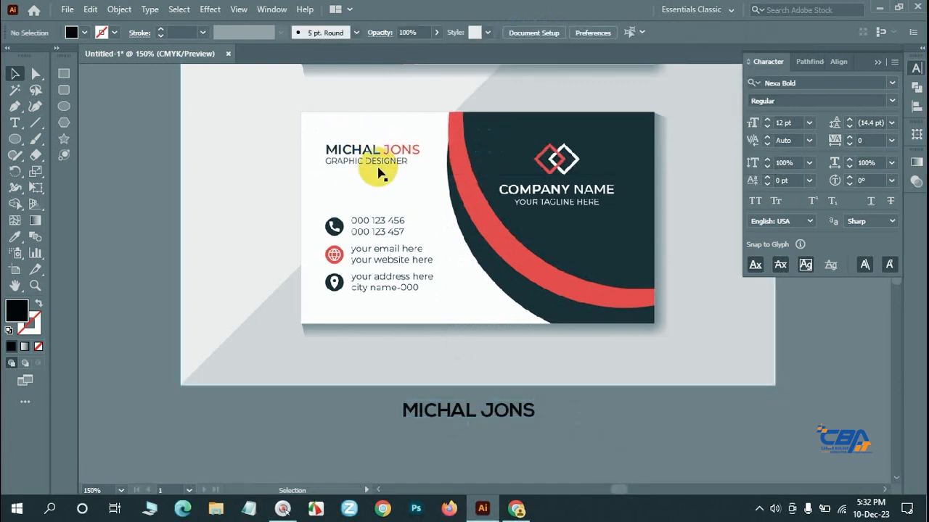
{"action": "left_click", "coordinate": [518, 409]}
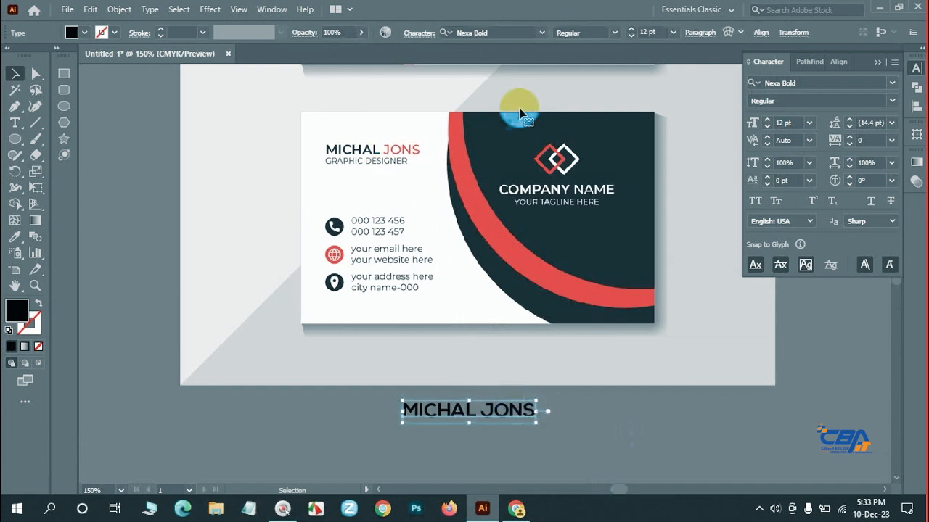
{"action": "left_click", "coordinate": [503, 32]}
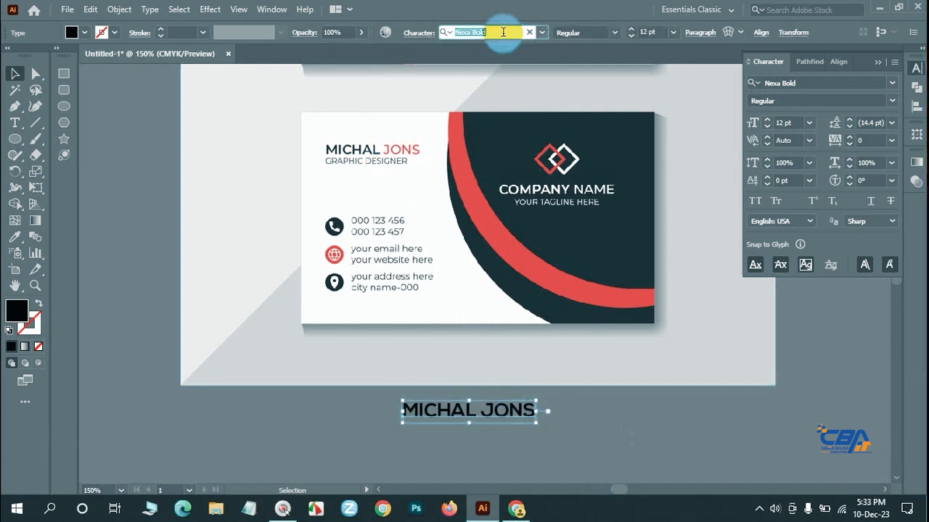
{"action": "type", "text": "B"}
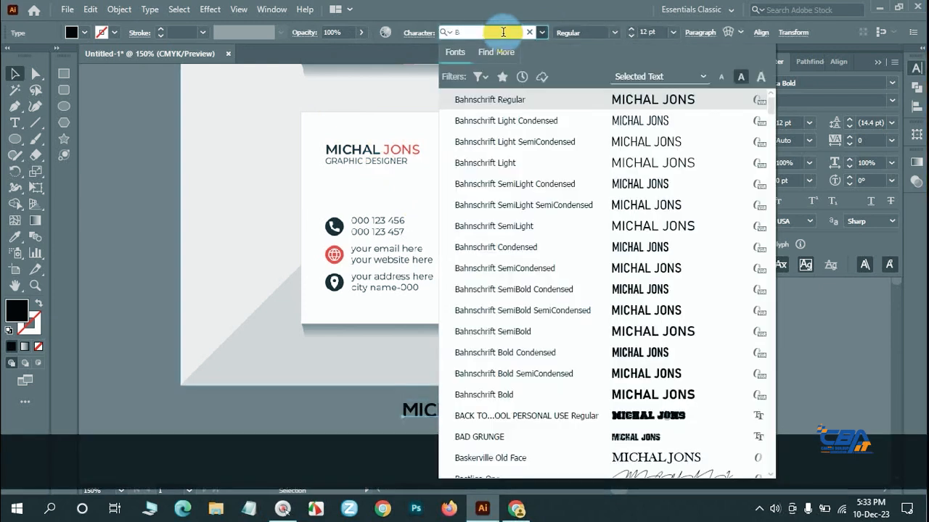
{"action": "type", "text": "E"}
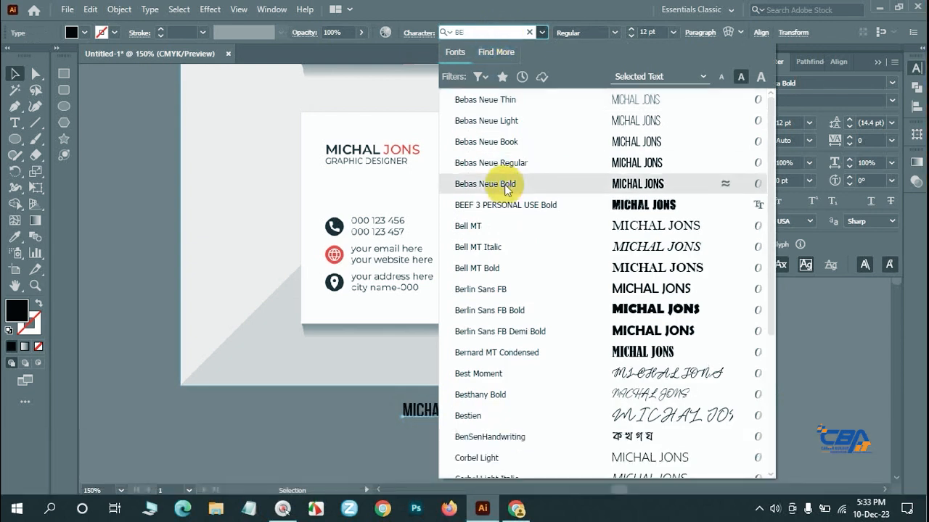
{"action": "left_click", "coordinate": [145, 201]}
- Set the name text's font to Roboto Medium and deselect it
{"action": "left_click", "coordinate": [510, 414]}
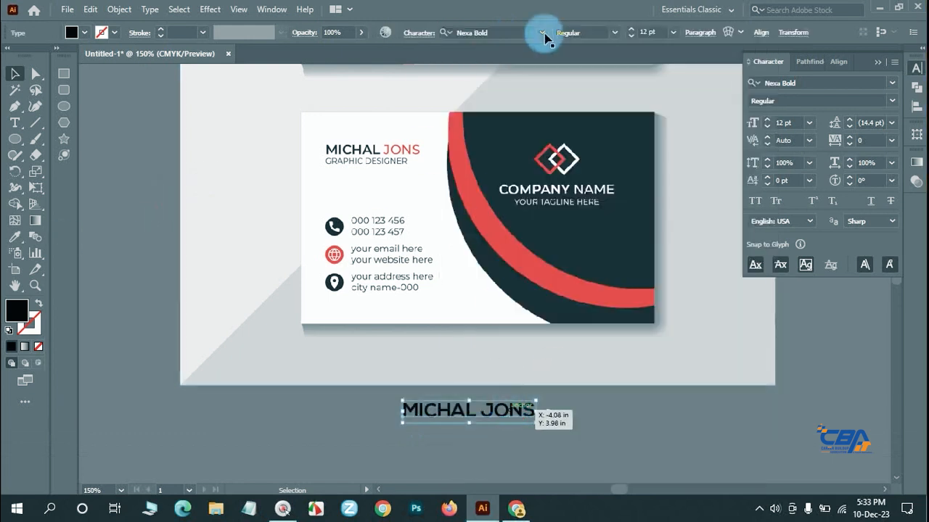
{"action": "left_click", "coordinate": [510, 32]}
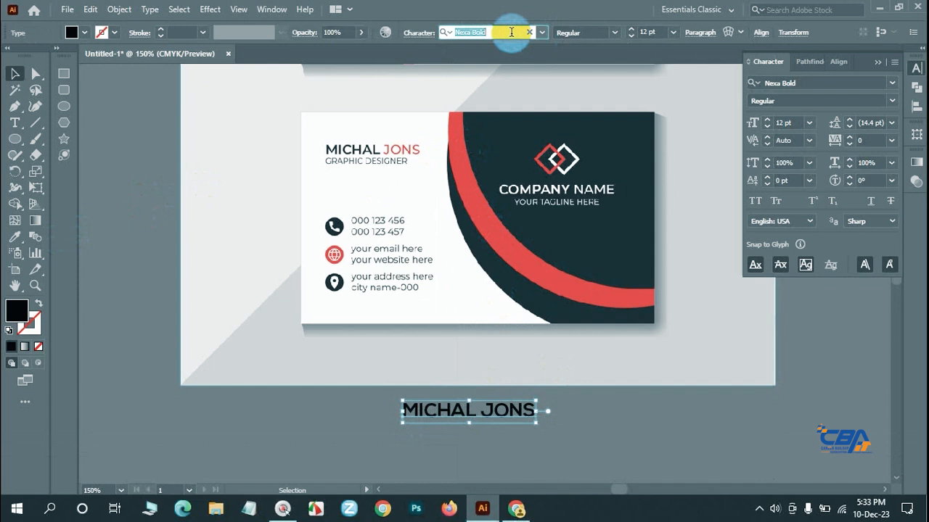
{"action": "type", "text": "ROBO"}
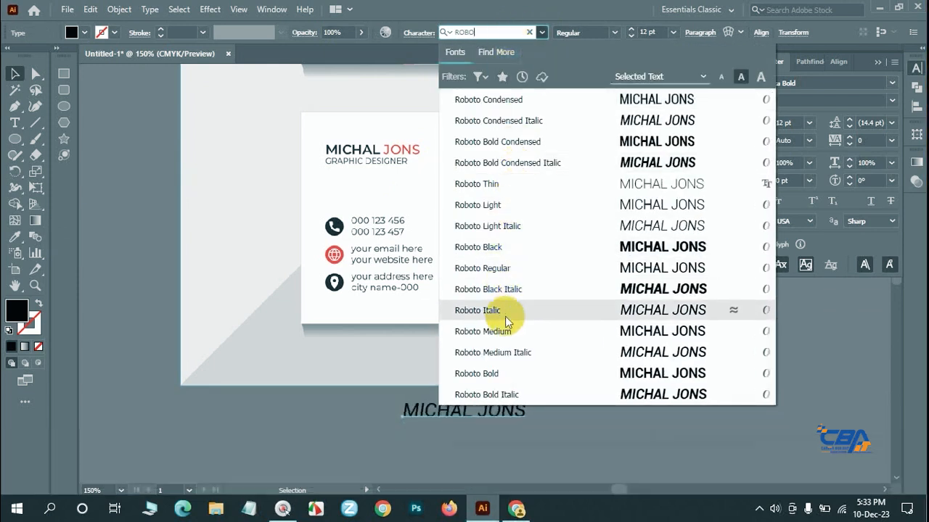
{"action": "left_click", "coordinate": [508, 331]}
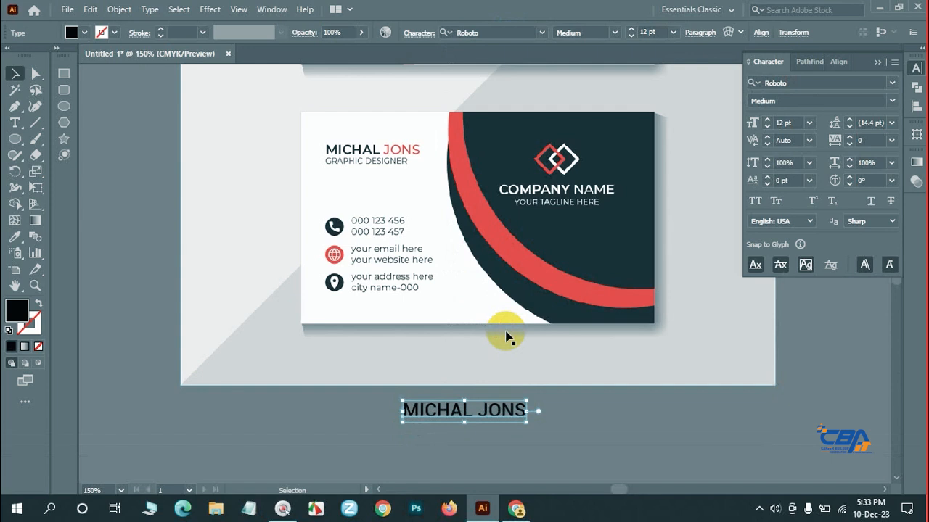
{"action": "left_click", "coordinate": [564, 425]}
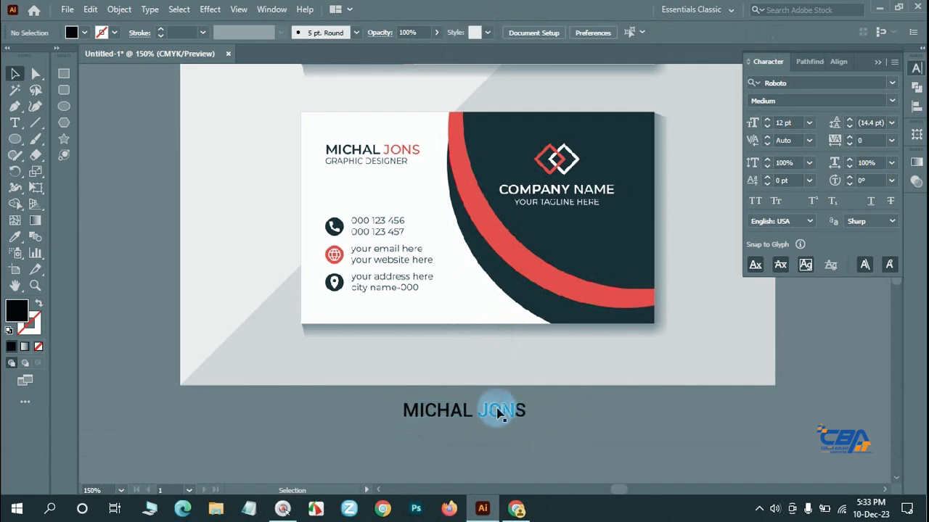
- Add the text "GRAPHIC DESIGNER" on its own line just below the name text under the reference card
{"action": "left_click", "coordinate": [15, 123]}
{"action": "left_click", "coordinate": [420, 440]}
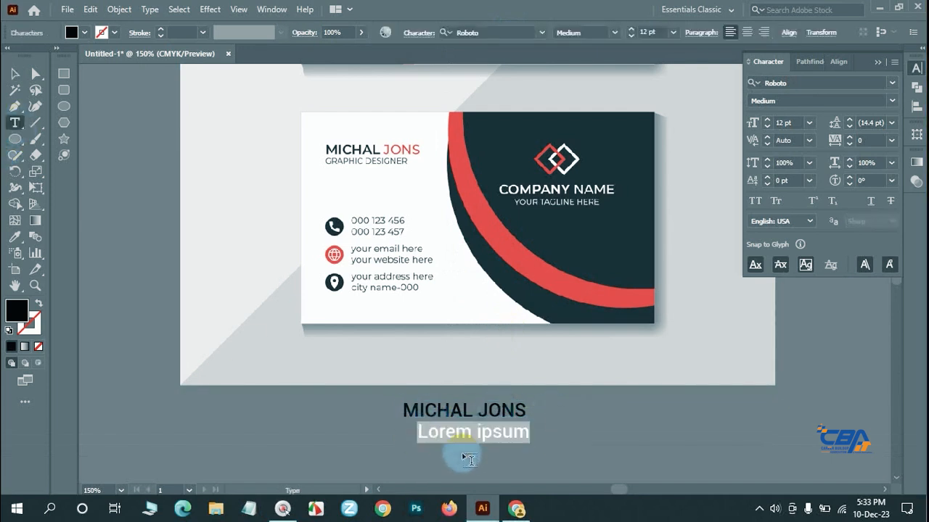
{"action": "type", "text": "GRA"}
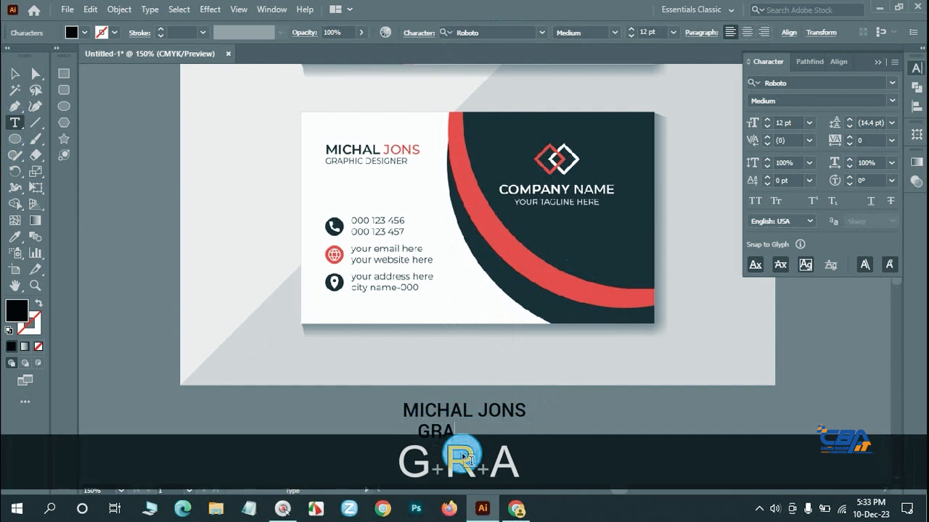
{"action": "type", "text": "PHIC DE"}
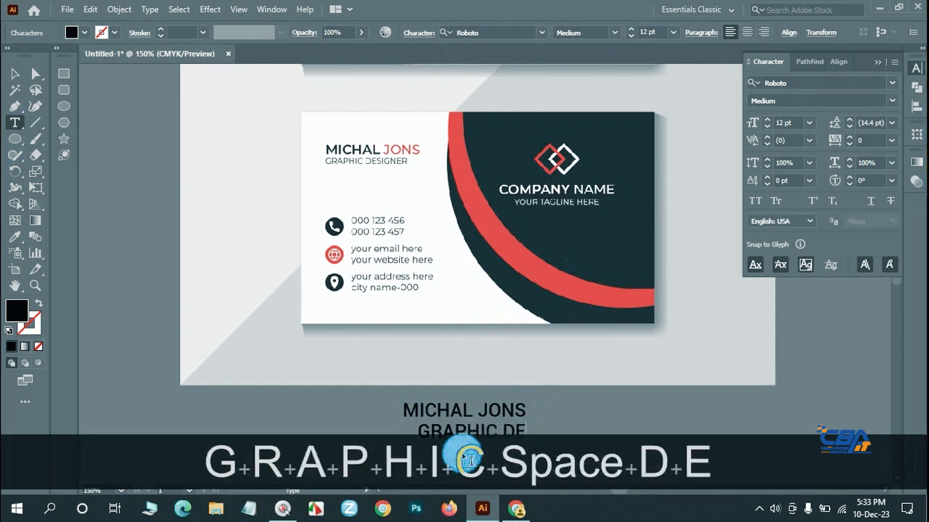
{"action": "type", "text": "SIGN"}
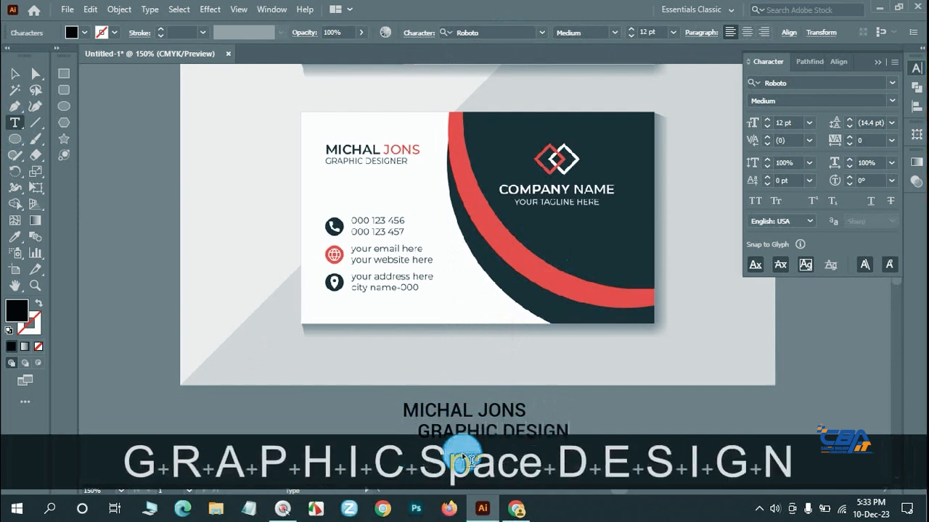
{"action": "type", "text": "ER"}
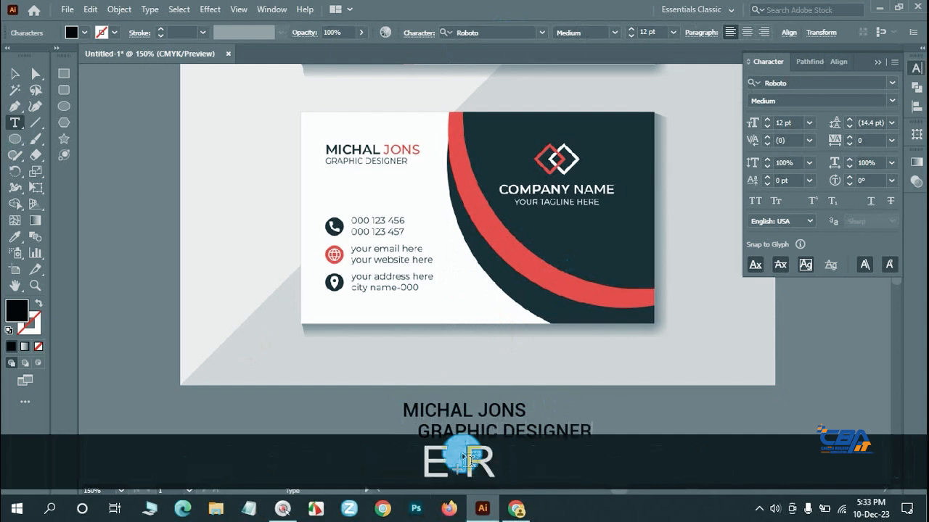
{"action": "left_click", "coordinate": [15, 73]}
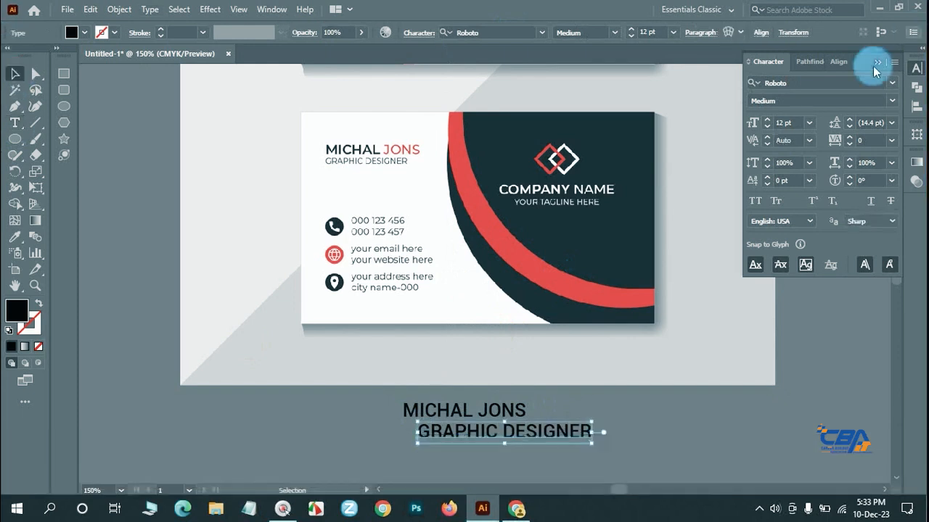
- Set the GRAPHIC DESIGNER text to 7 pt and move it directly beneath the name, flush with the name's left edge
{"action": "left_click", "coordinate": [659, 32]}
{"action": "type", "text": "6"}
{"action": "key", "text": "Return"}
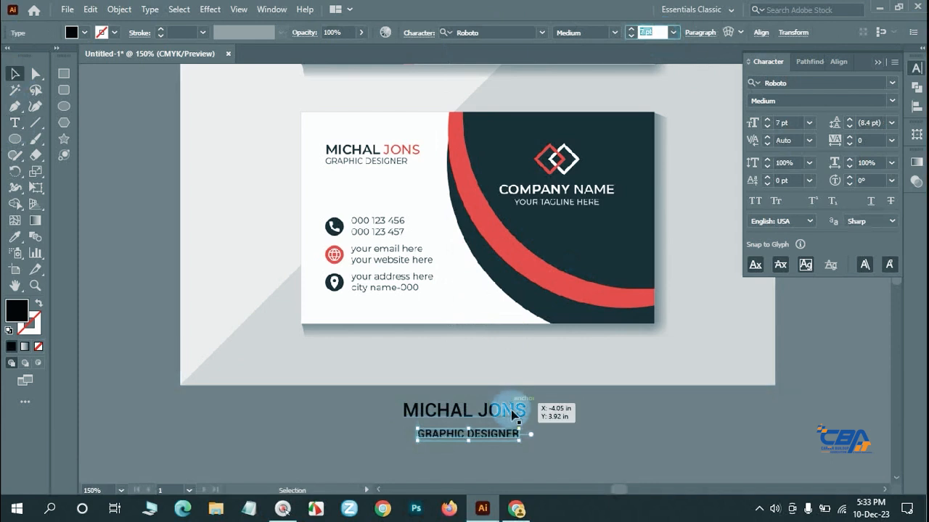
{"action": "left_click", "coordinate": [562, 430]}
{"action": "left_click_drag", "start_coordinate": [504, 435], "coordinate": [491, 426]}
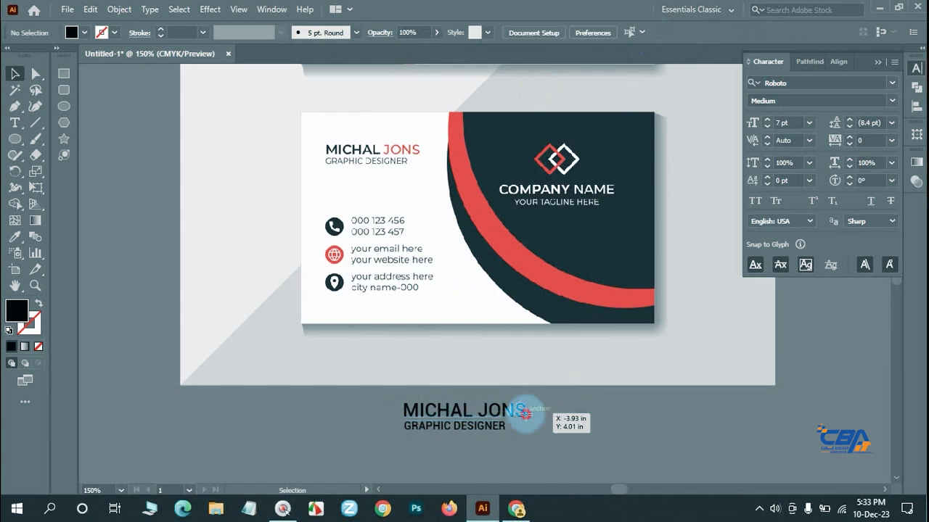
- Set the name text's size to 11 pt and deselect it
{"action": "left_click", "coordinate": [524, 412]}
{"action": "left_click", "coordinate": [653, 33]}
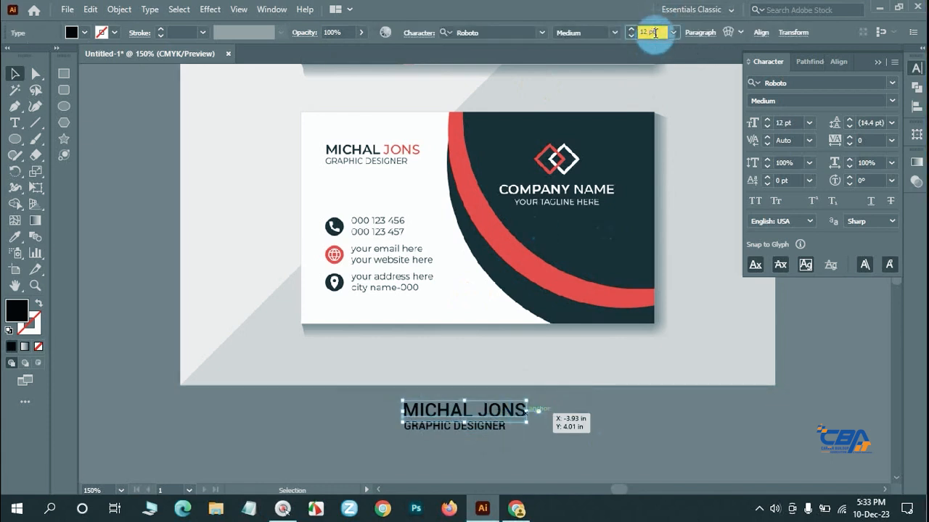
{"action": "key", "text": "Down"}
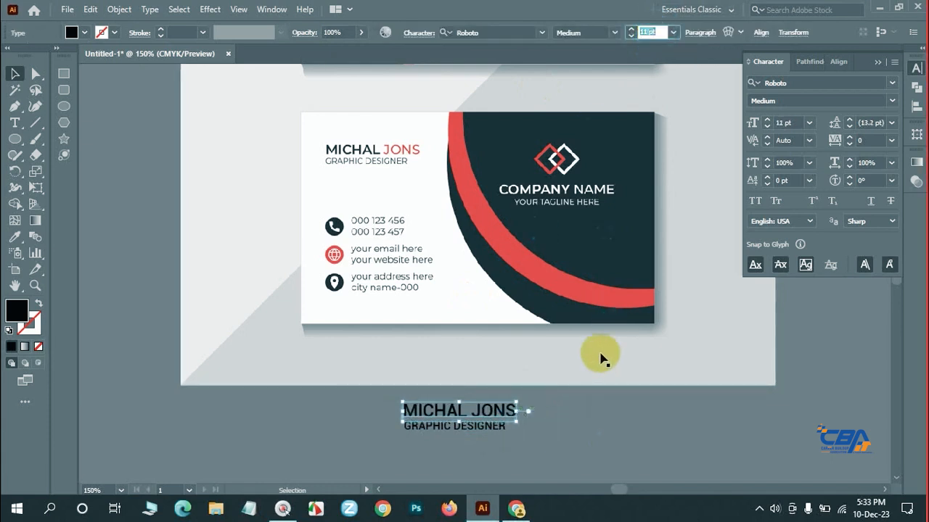
{"action": "left_click", "coordinate": [585, 436]}
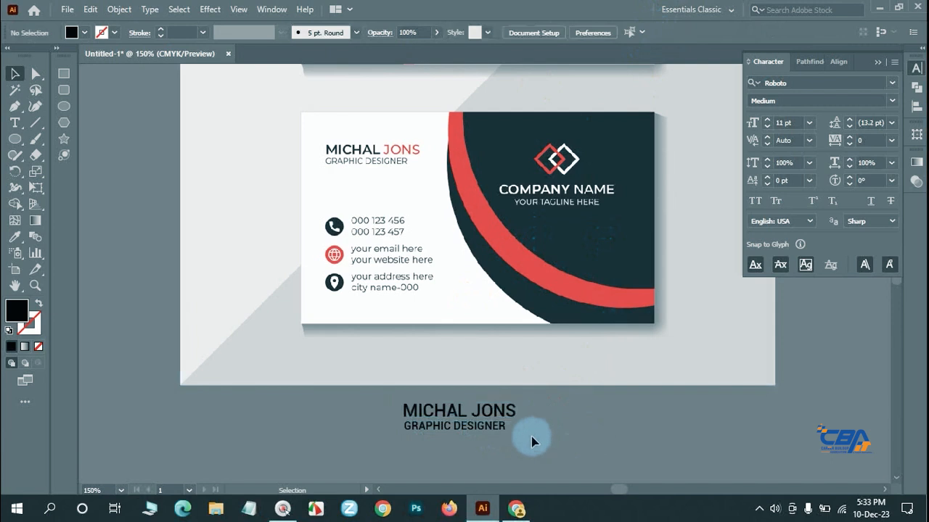
- Colour only the surname in the name text with the card's red fill and deselect it
{"action": "left_click", "coordinate": [15, 123]}
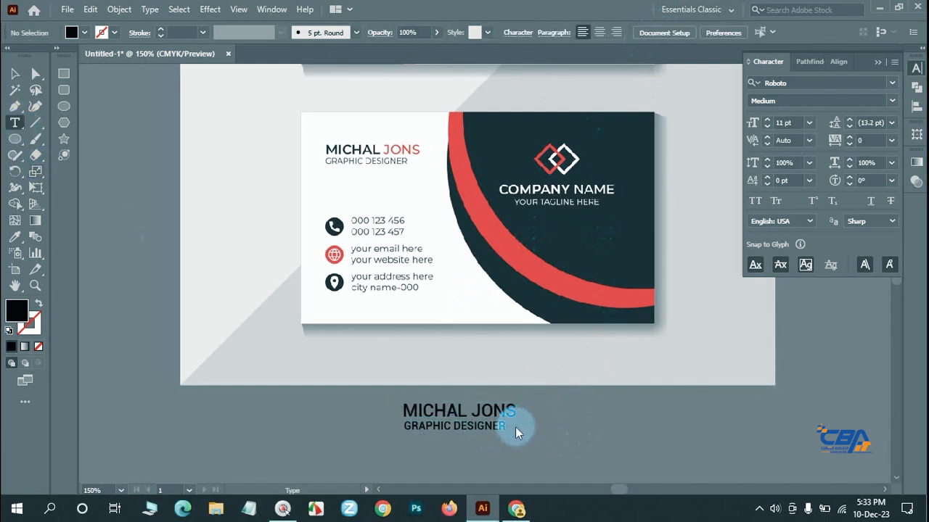
{"action": "left_click_drag", "start_coordinate": [516, 410], "coordinate": [471, 410]}
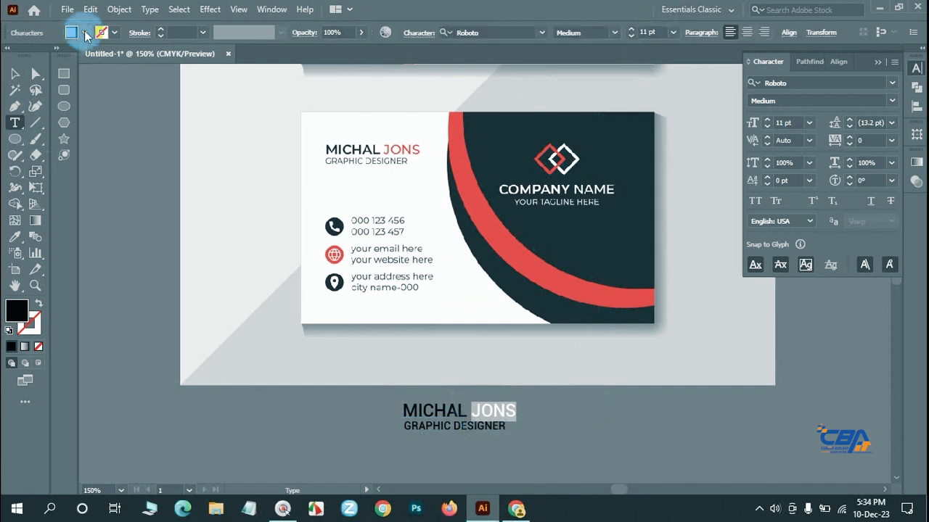
{"action": "left_click", "coordinate": [75, 33]}
{"action": "left_click", "coordinate": [47, 55]}
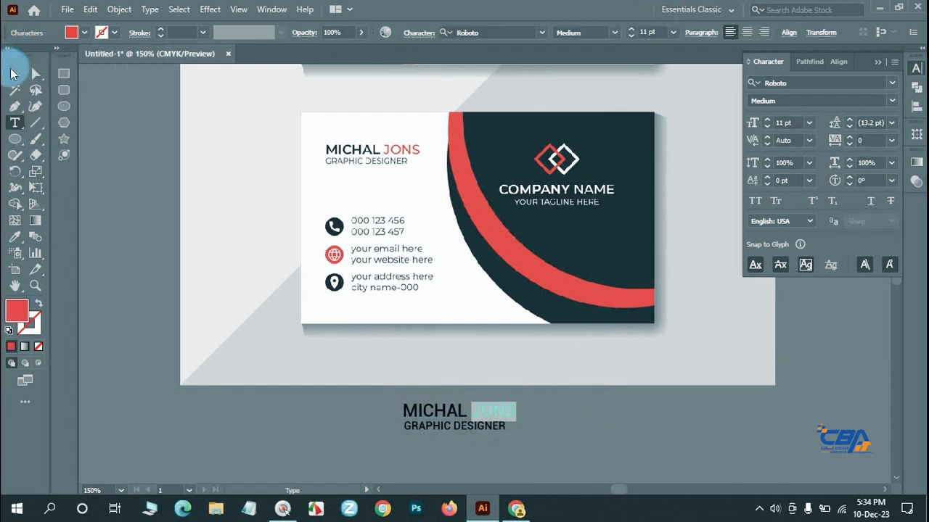
{"action": "left_click", "coordinate": [15, 74]}
{"action": "left_click", "coordinate": [573, 423]}
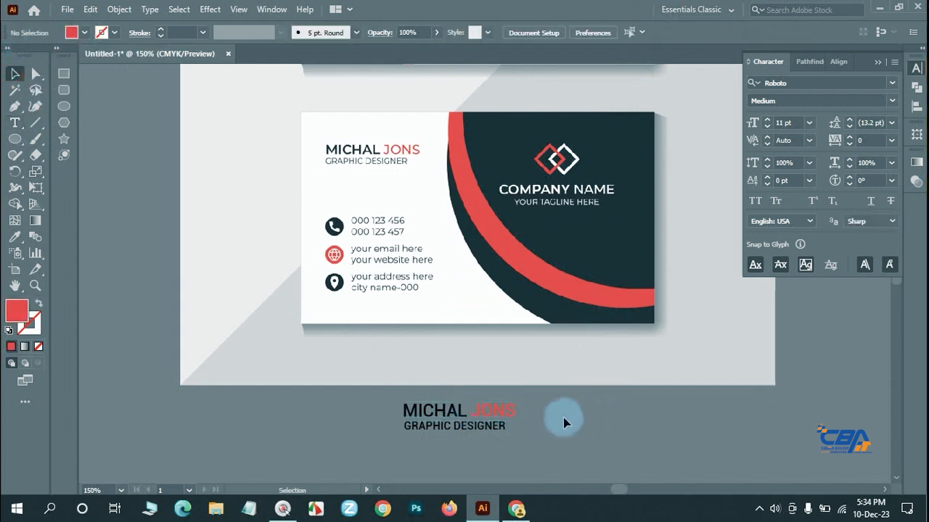
- Move the name and job title texts together into the upper-left area of the new card with the guides
{"action": "key", "text": "ctrl+alt+space"}
{"action": "left_click", "coordinate": [597, 366], "text": "ctrl+alt"}
{"action": "left_click", "coordinate": [602, 314], "text": "ctrl+alt"}
{"action": "left_click", "coordinate": [602, 313], "text": "ctrl+alt"}
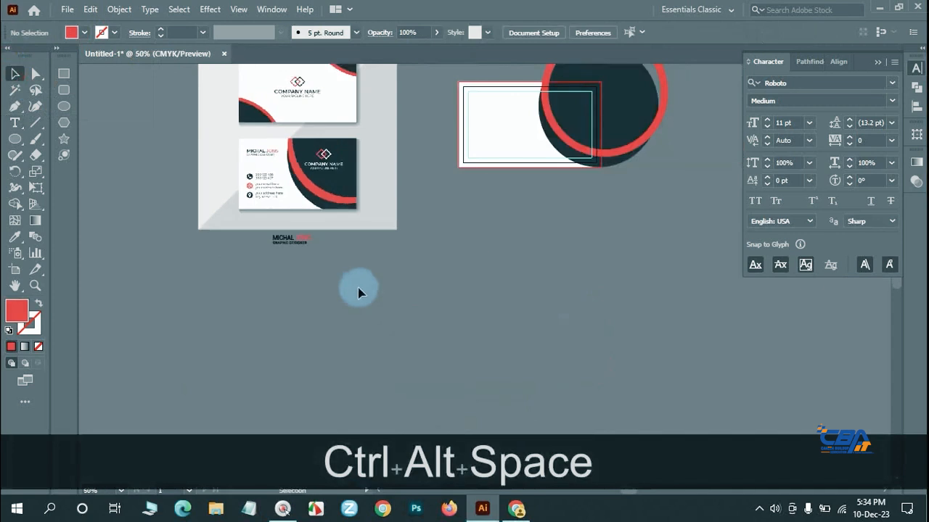
{"action": "left_click_drag", "start_coordinate": [249, 238], "coordinate": [313, 271]}
{"action": "left_click_drag", "start_coordinate": [289, 240], "coordinate": [480, 96]}
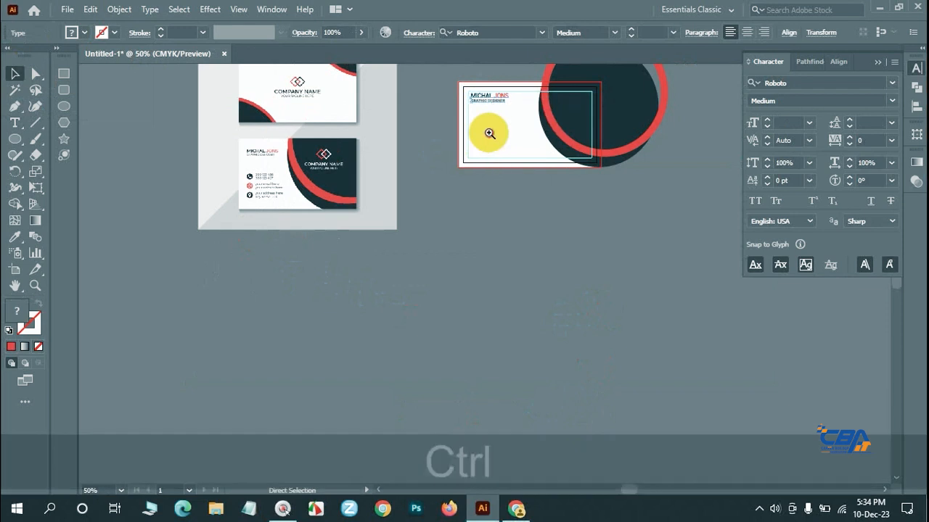
- Group the name and job title, fit the group into the upper-left corner of the cyan safe-area guide, and deselect it
{"action": "left_click", "coordinate": [489, 133], "text": "ctrl"}
{"action": "left_click", "coordinate": [489, 134], "text": "ctrl"}
{"action": "left_click", "coordinate": [517, 343], "text": "ctrl"}
{"action": "left_click_drag", "start_coordinate": [506, 380], "coordinate": [529, 191]}
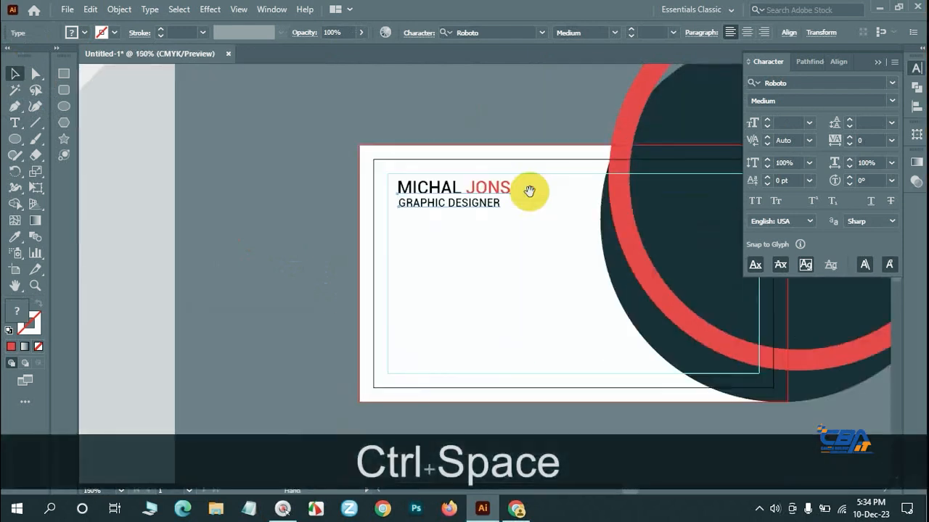
{"action": "key", "text": "ctrl+g"}
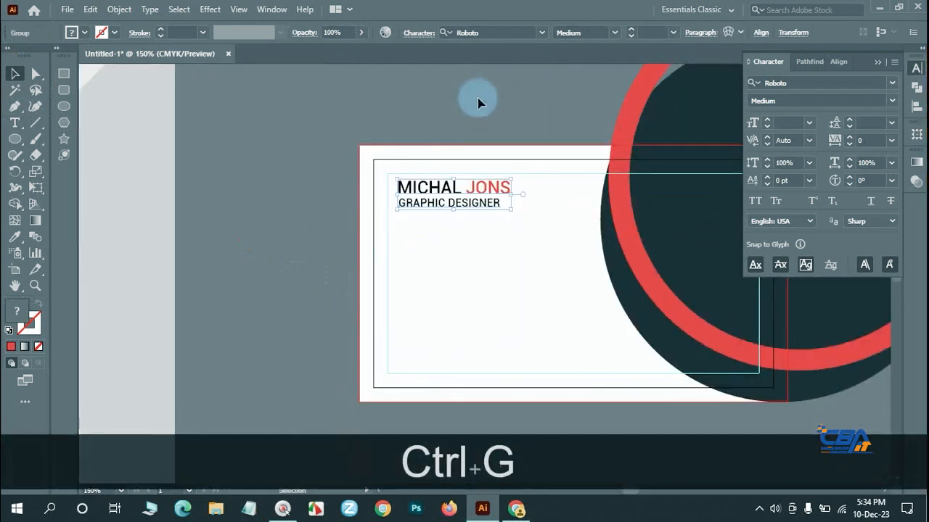
{"action": "left_click_drag", "start_coordinate": [420, 190], "coordinate": [403, 179]}
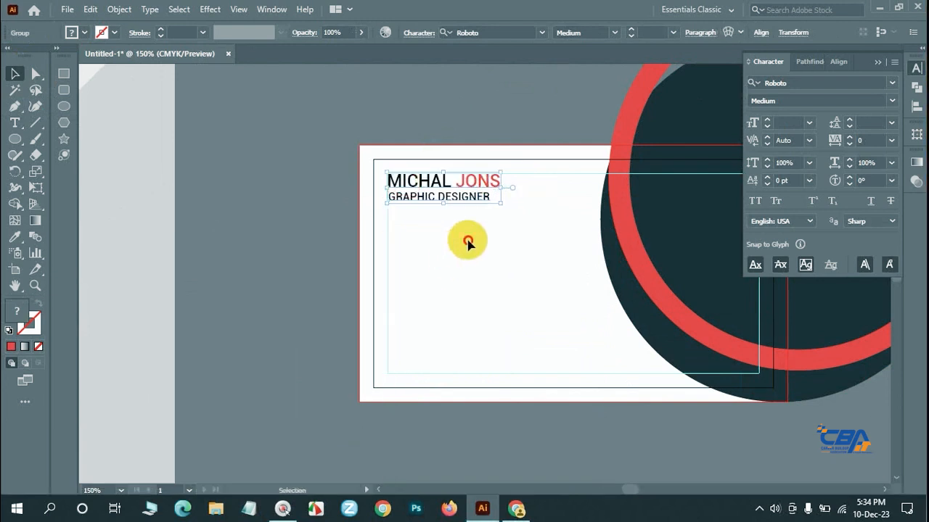
{"action": "left_click", "coordinate": [467, 245]}
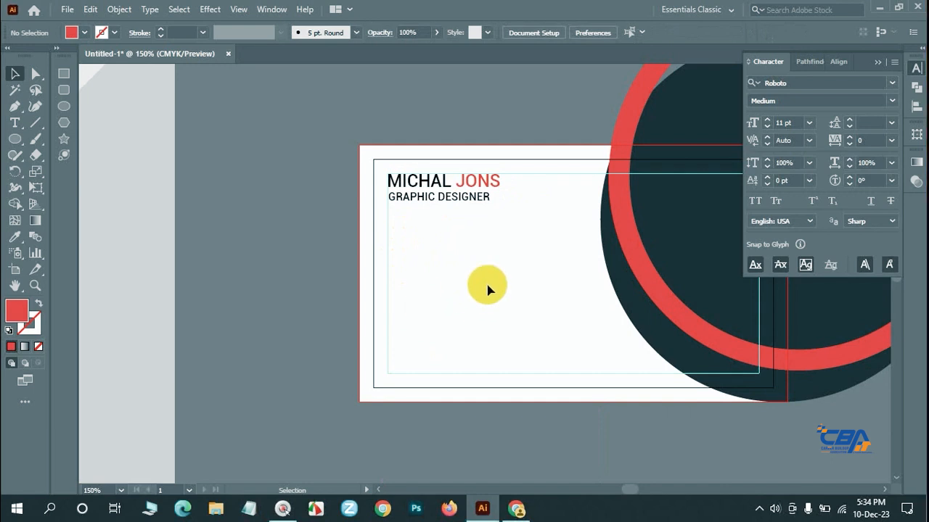
- In File Explorer, open the Business Card folder on USB Drive (G:) and show its files as large thumbnails
{"action": "left_click", "coordinate": [215, 509]}
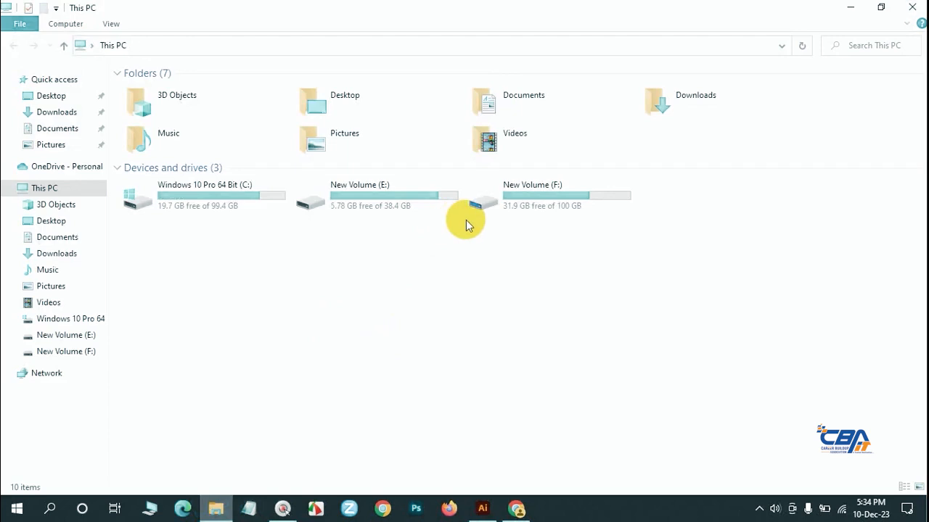
{"action": "double_click", "coordinate": [704, 203]}
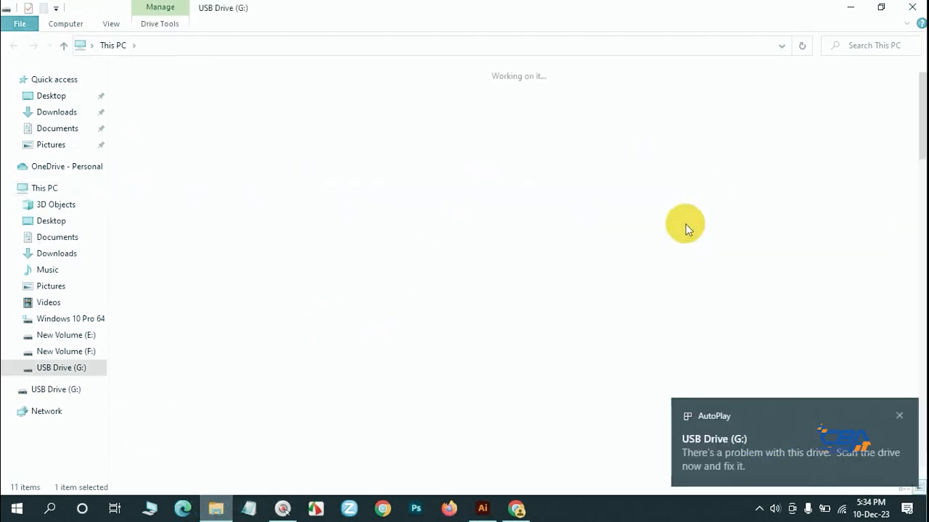
{"action": "left_click", "coordinate": [901, 418]}
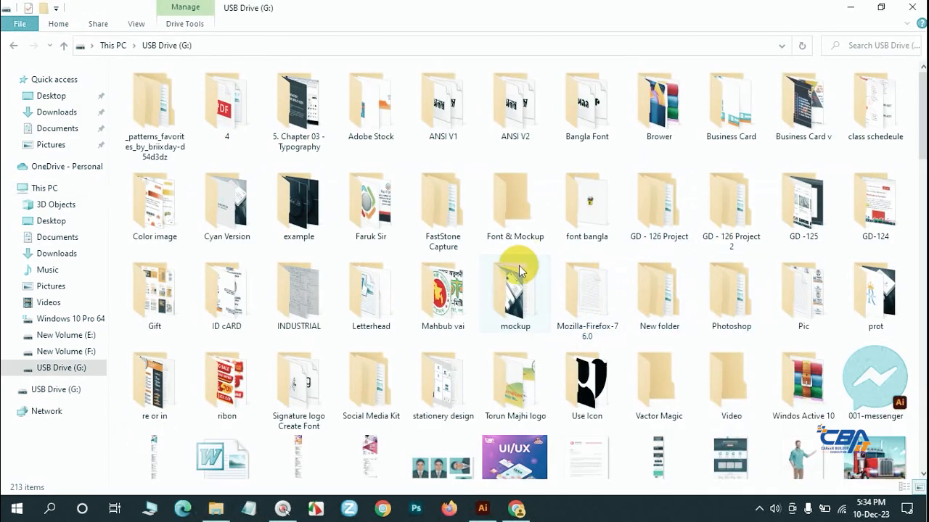
{"action": "double_click", "coordinate": [725, 116]}
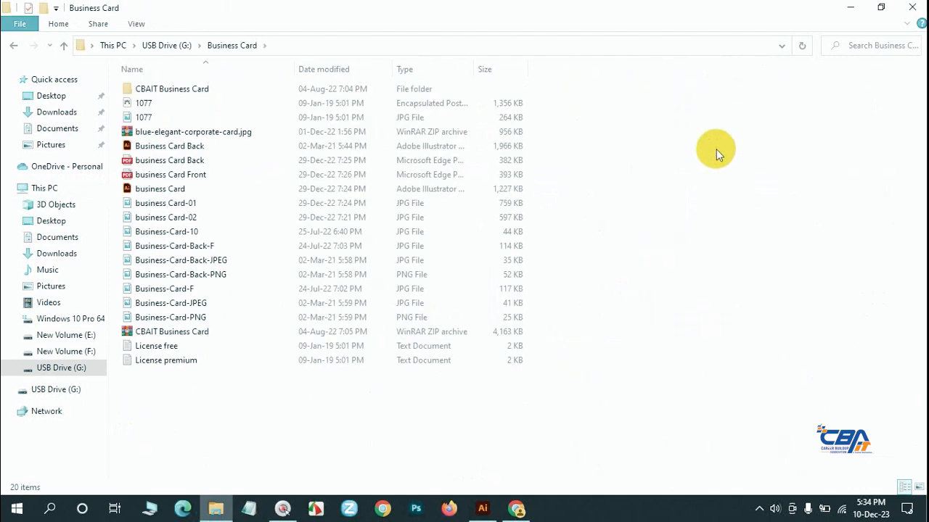
{"action": "left_click", "coordinate": [918, 487]}
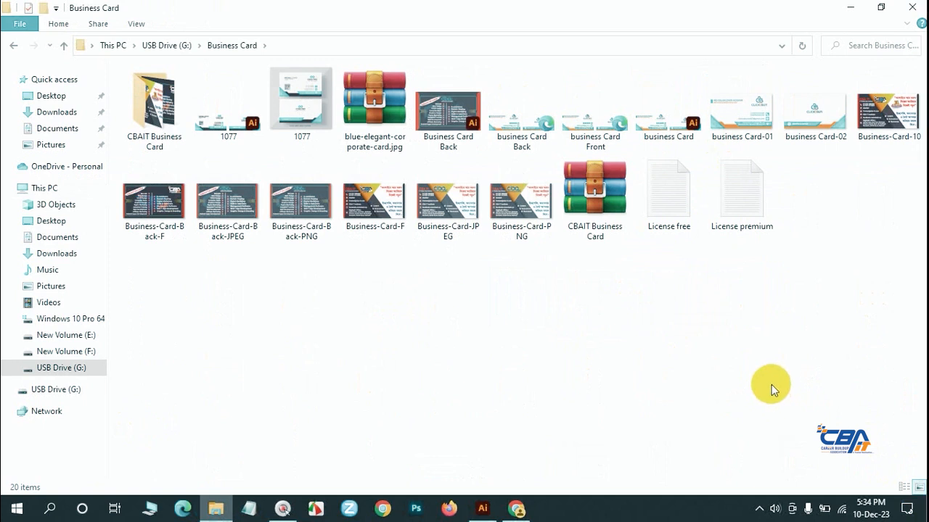
- Open the Illustrator file "business Card" and dismiss the missing fonts warning without replacing the fonts
{"action": "left_click", "coordinate": [668, 128]}
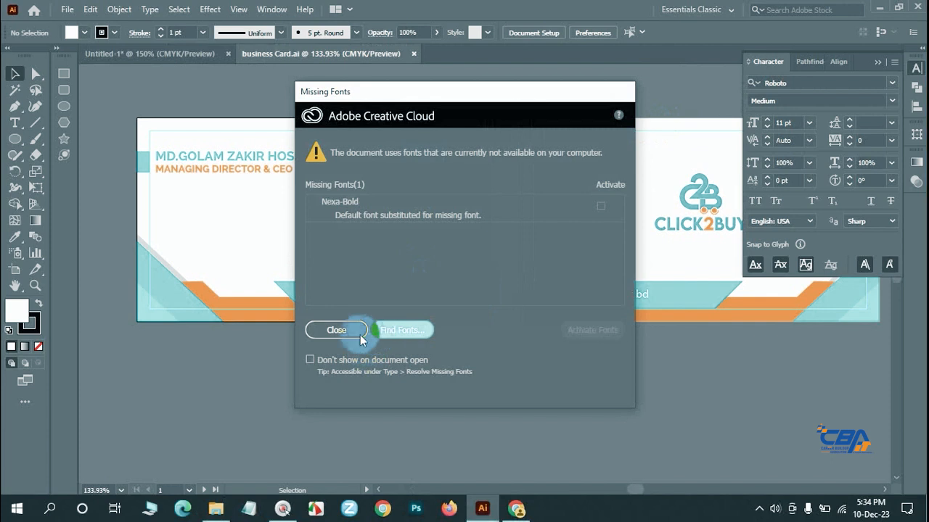
{"action": "left_click", "coordinate": [336, 330]}
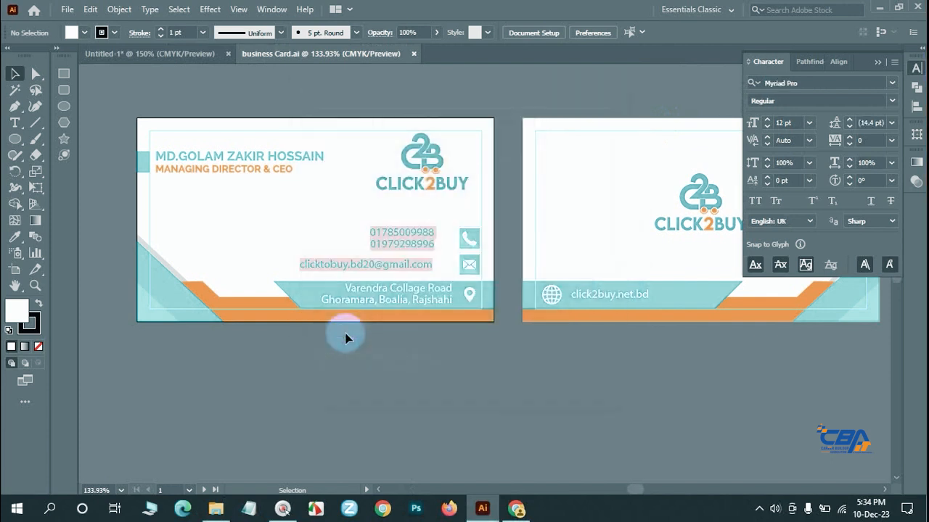
{"action": "left_click", "coordinate": [498, 370]}
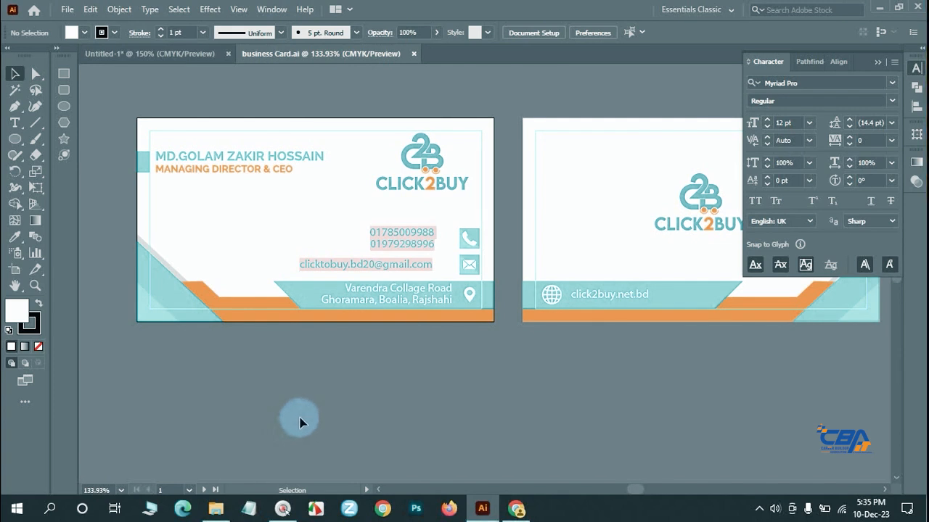
- Search Windows Settings for "FONT", open the font settings, and look through the available fonts
{"action": "left_click", "coordinate": [16, 509]}
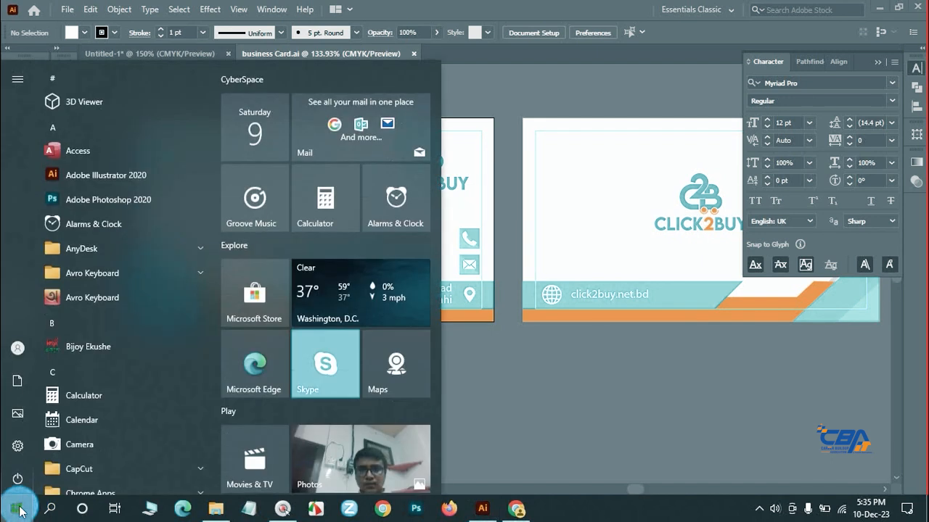
{"action": "left_click", "coordinate": [17, 445]}
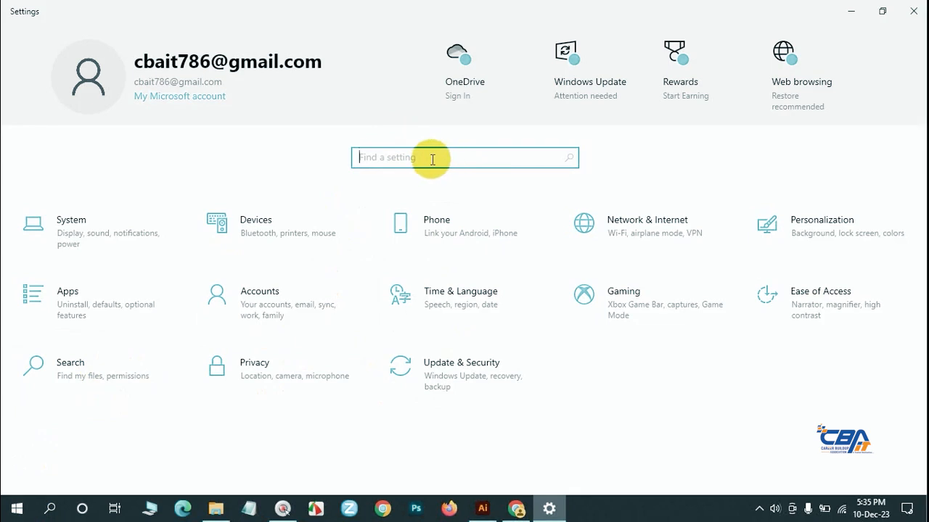
{"action": "type", "text": "FONT"}
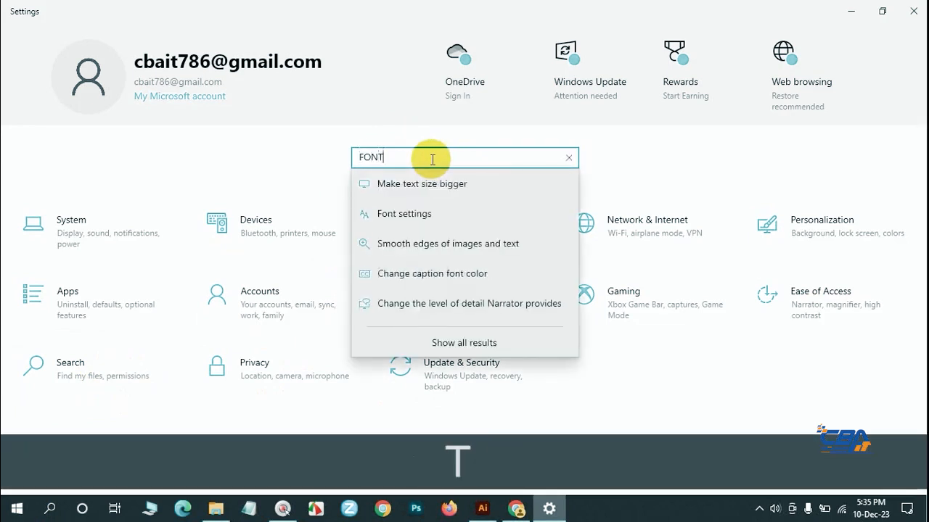
{"action": "left_click", "coordinate": [397, 214]}
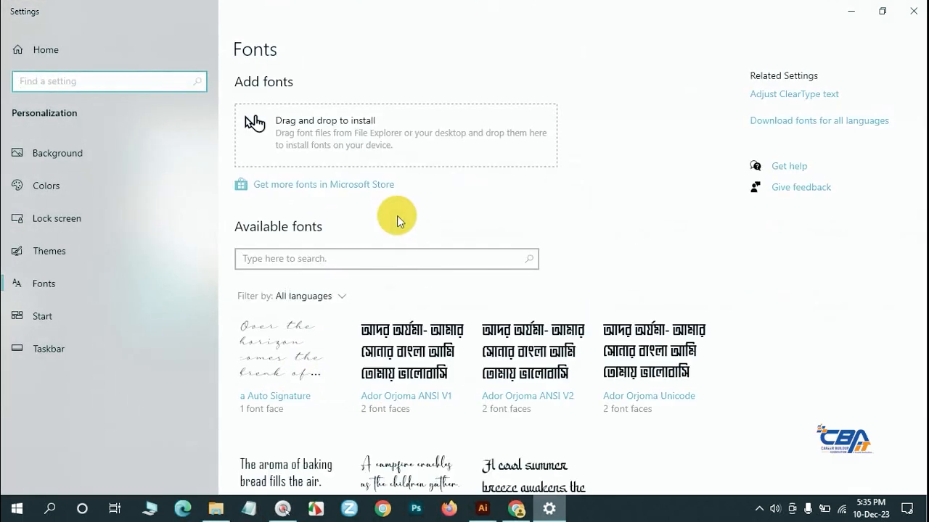
{"action": "scroll", "coordinate": [398, 216], "scroll_direction": "down", "scroll_amount": 8}
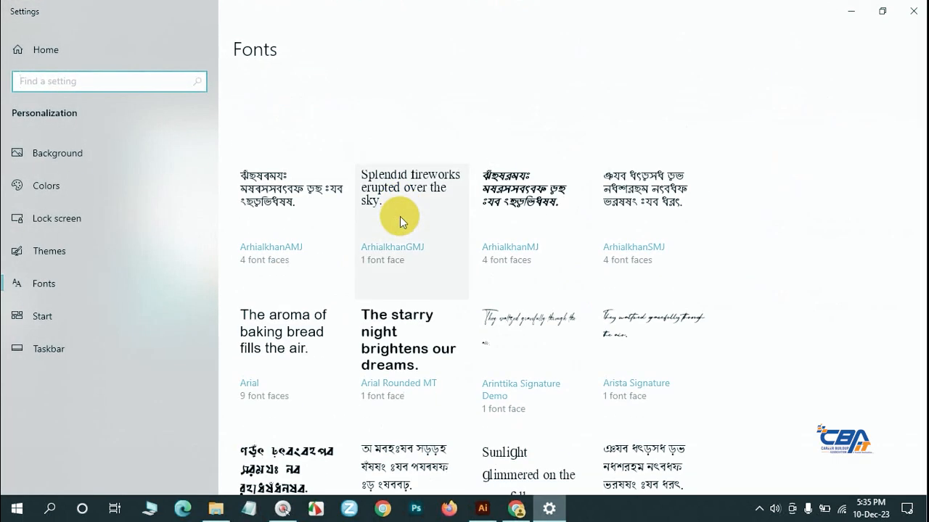
{"action": "scroll", "coordinate": [400, 216], "scroll_direction": "up", "scroll_amount": 8}
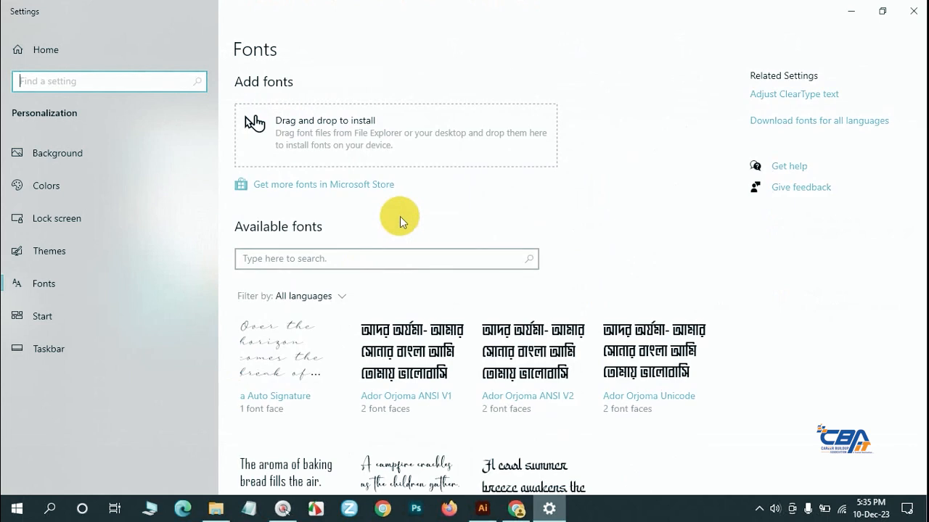
- Browse the installed fonts, view the details of the "allah names 3" font, return to the list, and close the settings window
{"action": "scroll", "coordinate": [399, 216], "scroll_direction": "down", "scroll_amount": 5}
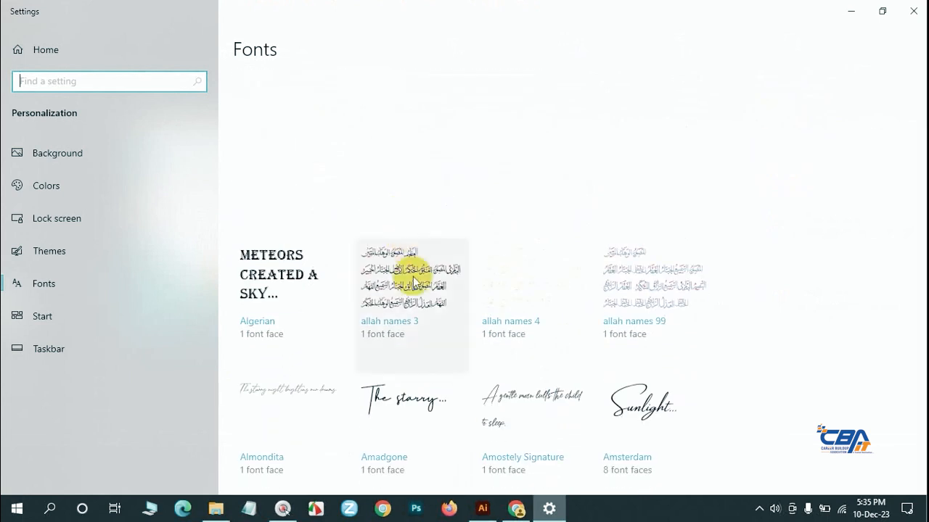
{"action": "left_click", "coordinate": [437, 308]}
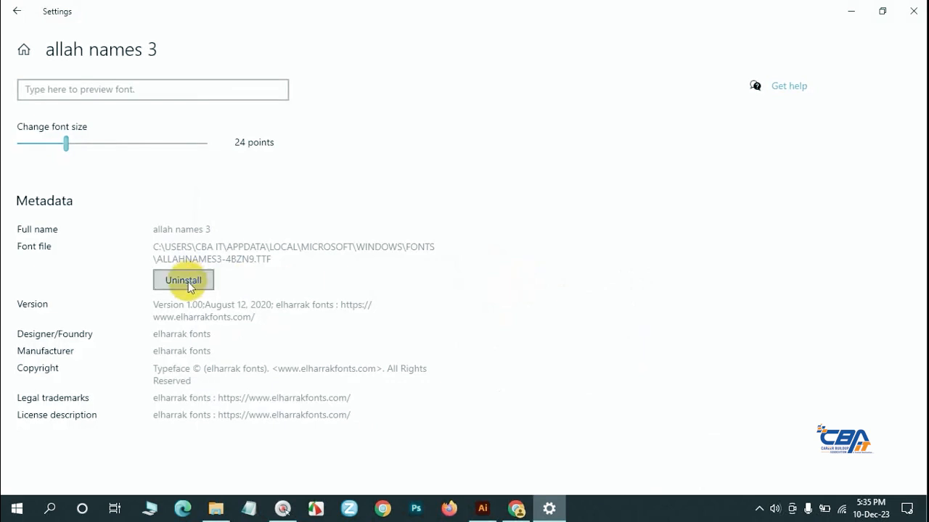
{"action": "left_click", "coordinate": [17, 11]}
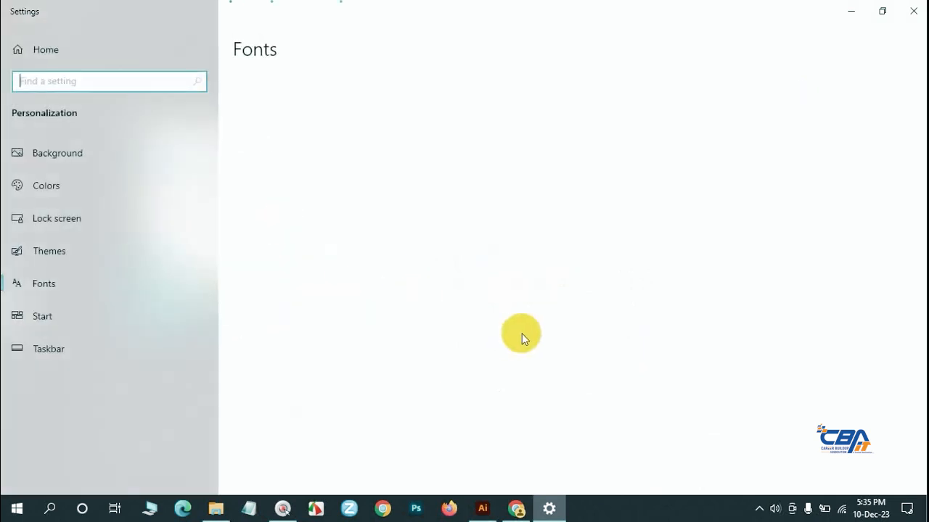
{"action": "scroll", "coordinate": [524, 332], "scroll_direction": "down", "scroll_amount": 6}
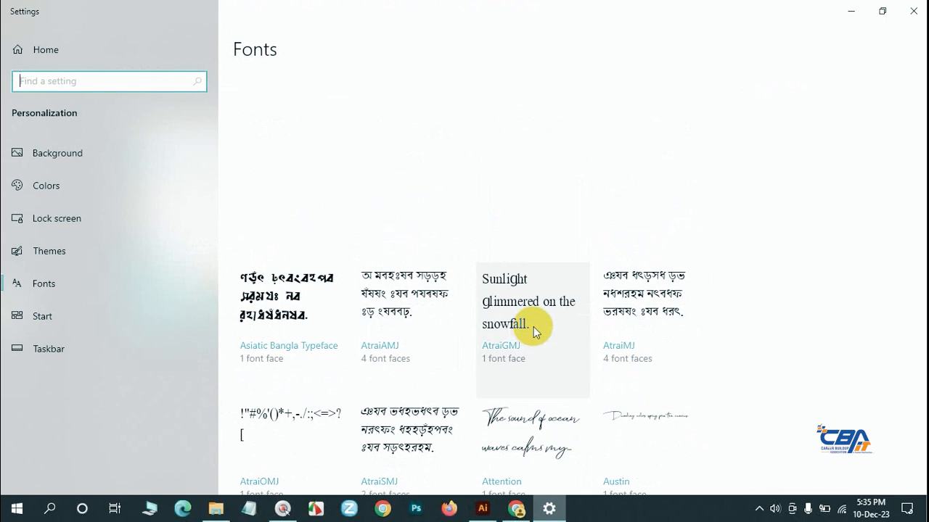
{"action": "left_click", "coordinate": [914, 12]}
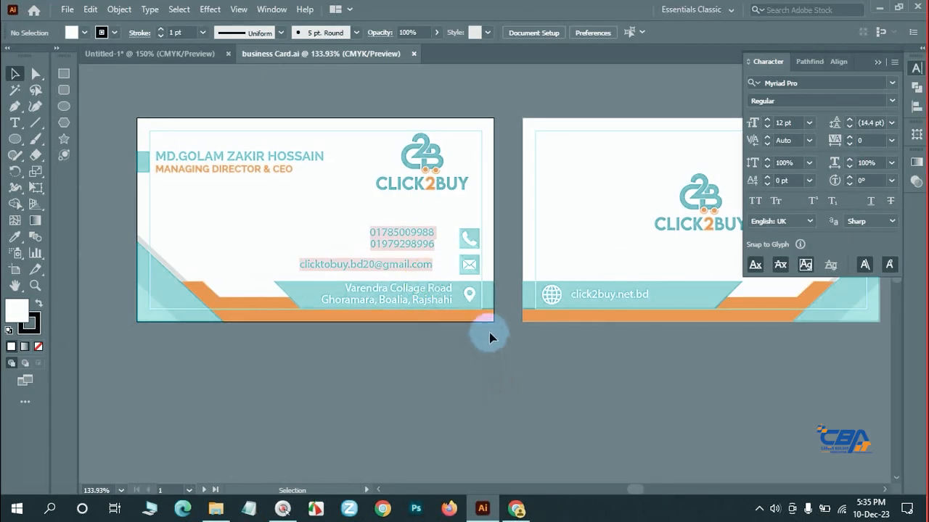
- Copy the phone, e-mail and address texts with their icons from "business Card" into the Untitled-1 document, placing them beside the card
{"action": "left_click", "coordinate": [407, 239]}
{"action": "left_click", "coordinate": [391, 265], "text": "shift"}
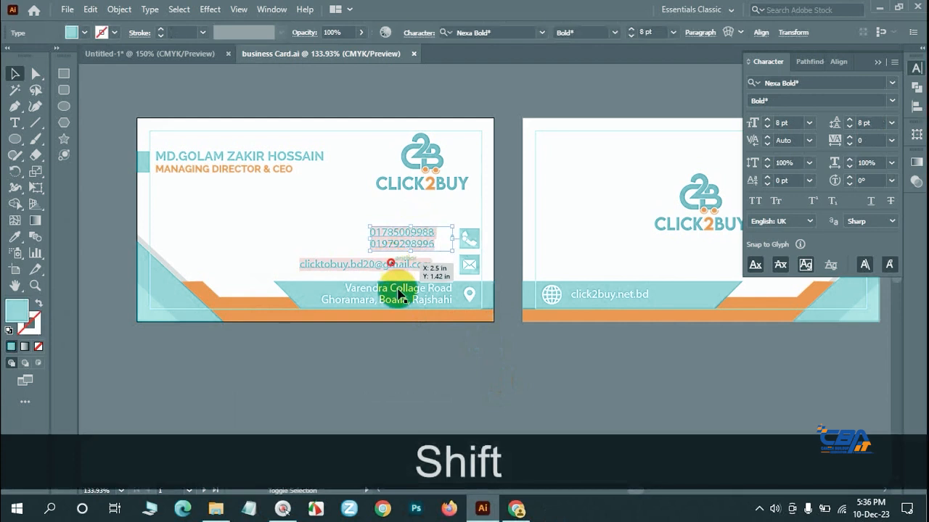
{"action": "left_click", "coordinate": [394, 296], "text": "shift"}
{"action": "left_click", "coordinate": [468, 298], "text": "shift"}
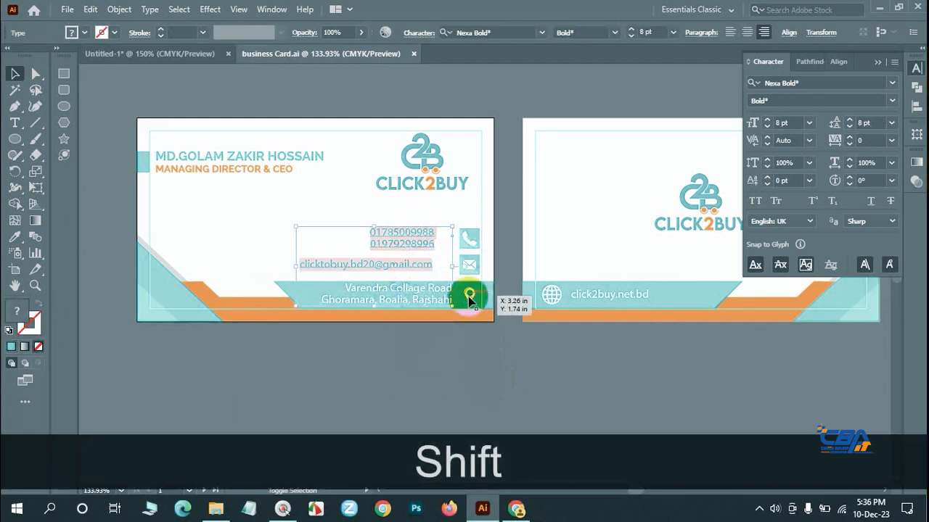
{"action": "left_click", "coordinate": [469, 264], "text": "shift"}
{"action": "left_click", "coordinate": [468, 245], "text": "shift"}
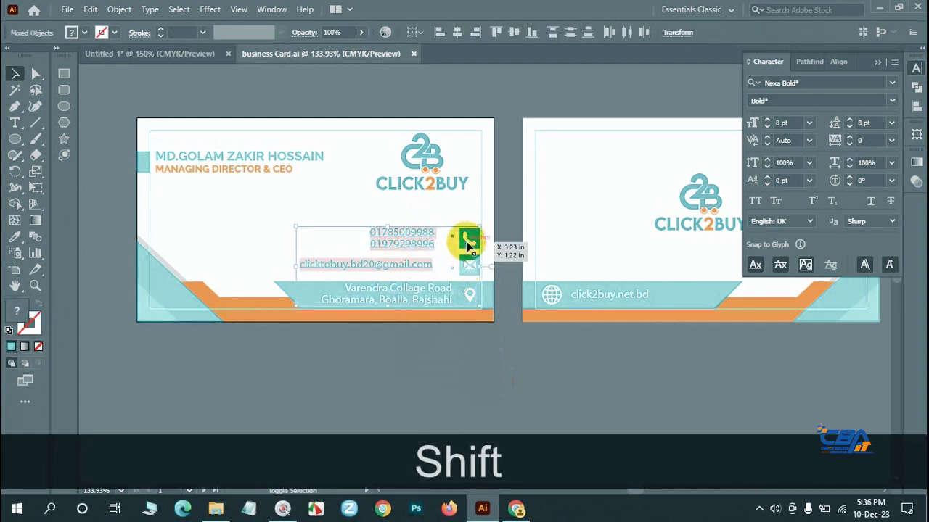
{"action": "left_click_drag", "start_coordinate": [468, 243], "coordinate": [304, 211]}
{"action": "left_click", "coordinate": [297, 331]}
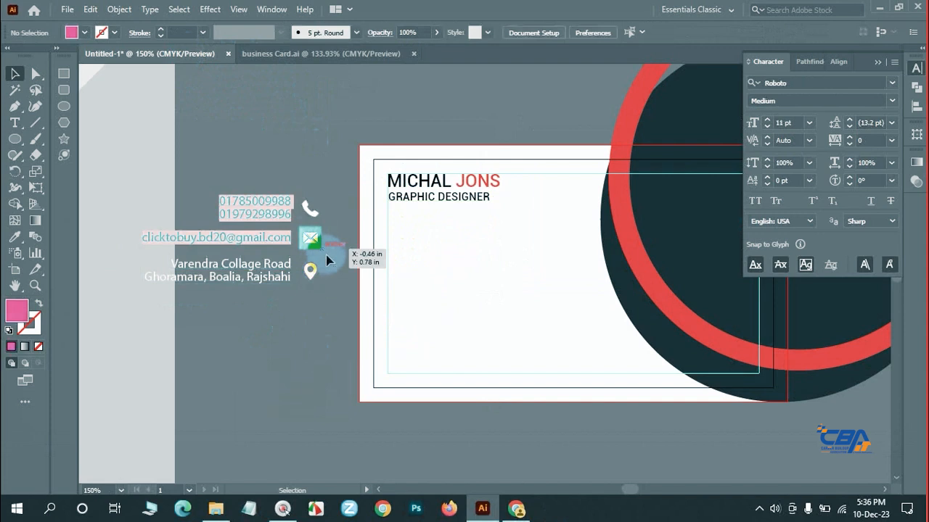
- Set the font of the phone number and e-mail texts to Roboto Medium and deselect them
{"action": "key", "text": "ctrl+space"}
{"action": "left_click", "coordinate": [322, 258], "text": "ctrl"}
{"action": "left_click", "coordinate": [473, 293], "text": "ctrl"}
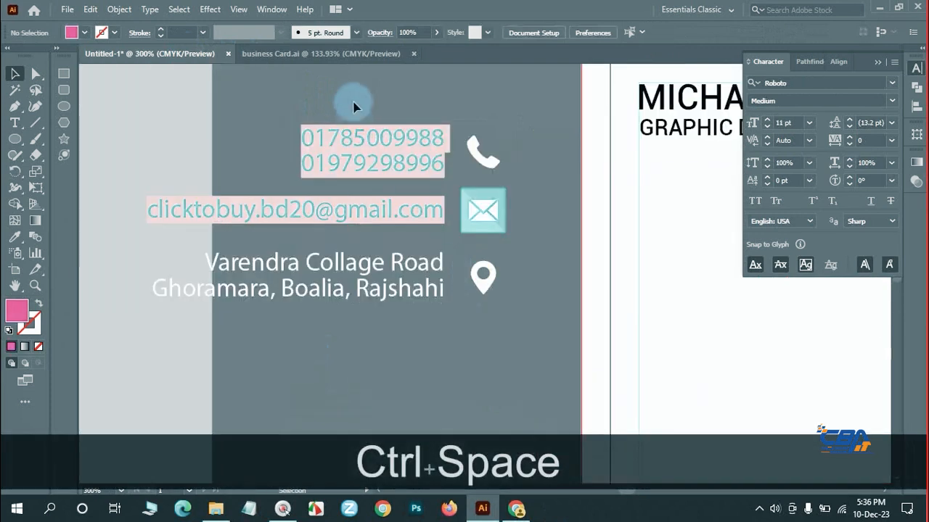
{"action": "left_click_drag", "start_coordinate": [353, 107], "coordinate": [390, 234]}
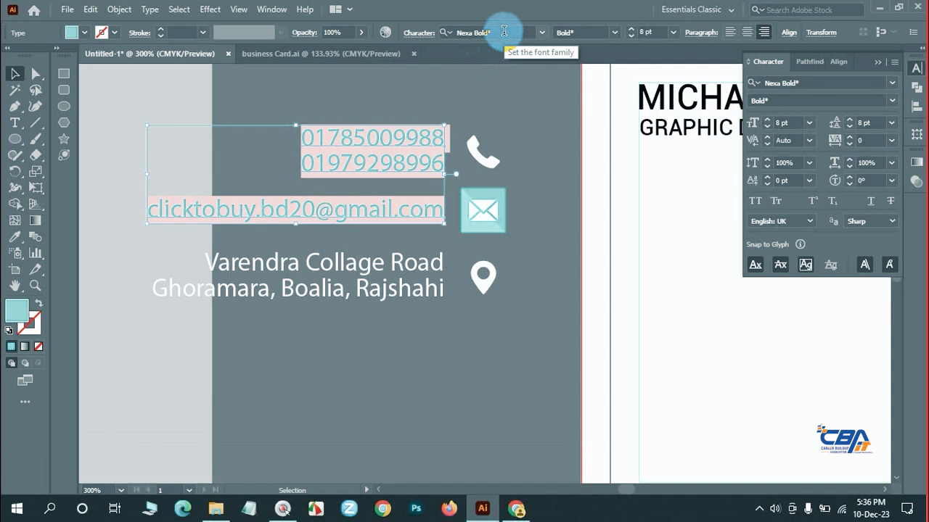
{"action": "key", "text": "r"}
{"action": "key", "text": "o"}
{"action": "key", "text": "b"}
{"action": "key", "text": "o"}
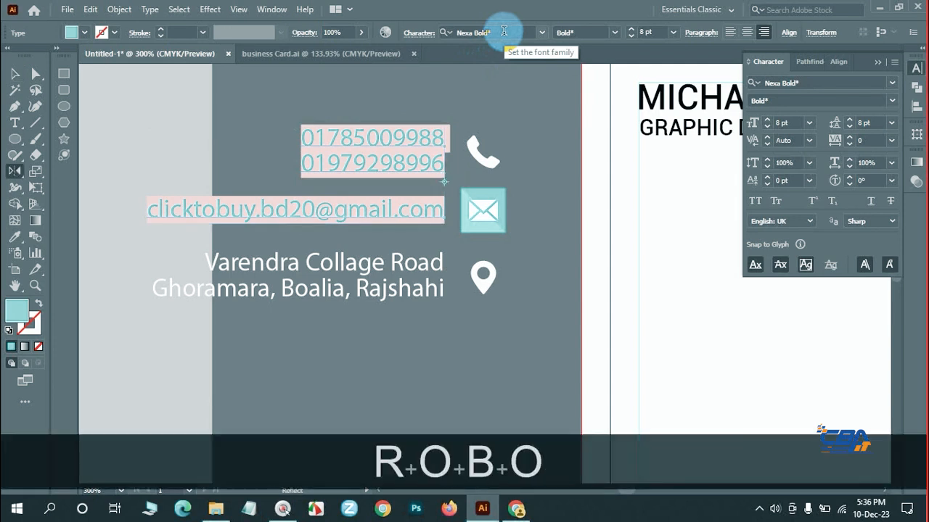
{"action": "left_click", "coordinate": [504, 32]}
{"action": "type", "text": "ROBO"}
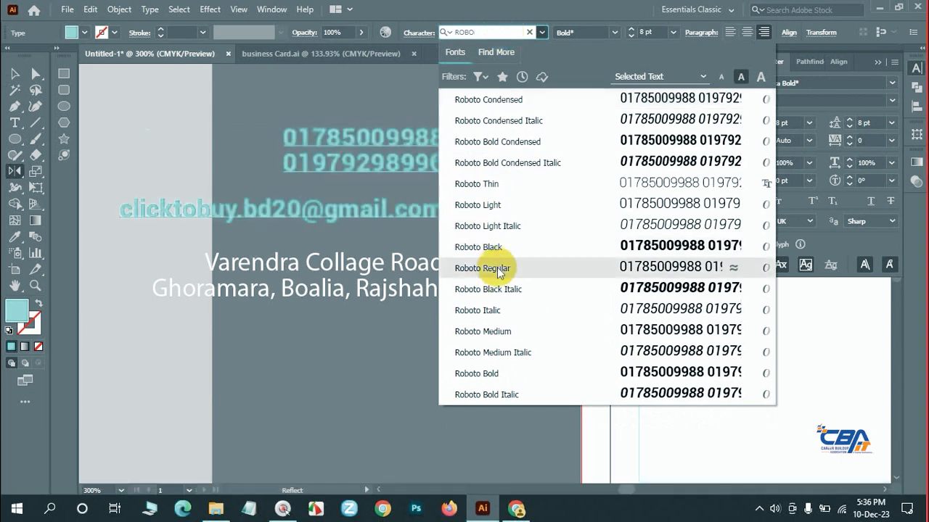
{"action": "left_click", "coordinate": [505, 333]}
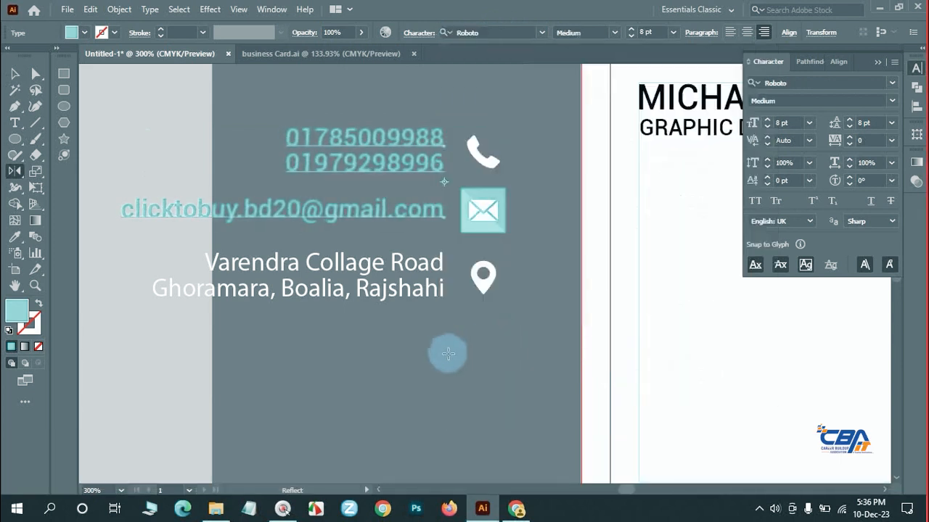
{"action": "left_click", "coordinate": [16, 74]}
{"action": "left_click", "coordinate": [481, 423]}
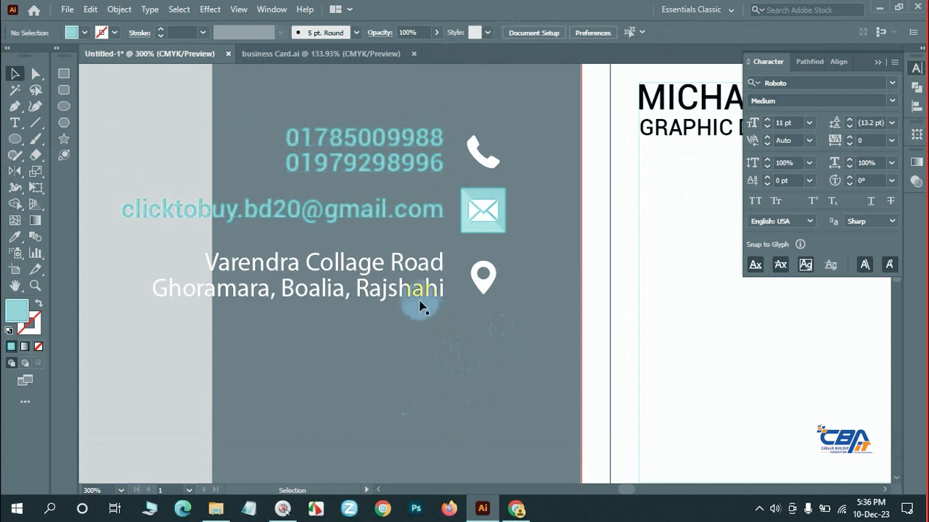
- Apply the e-mail text's font and color to the address text with the Eyedropper
{"action": "left_click", "coordinate": [416, 297]}
{"action": "left_click", "coordinate": [15, 236]}
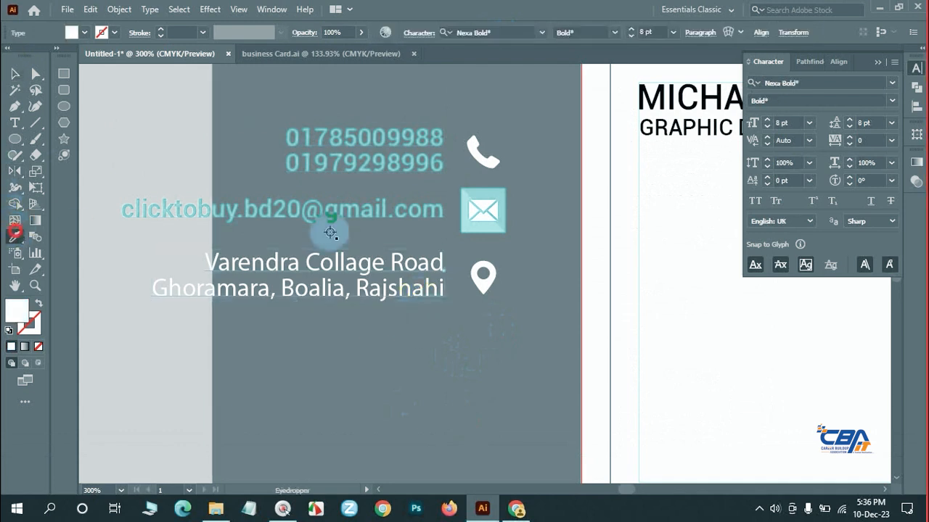
{"action": "left_click", "coordinate": [336, 212]}
{"action": "left_click", "coordinate": [16, 74]}
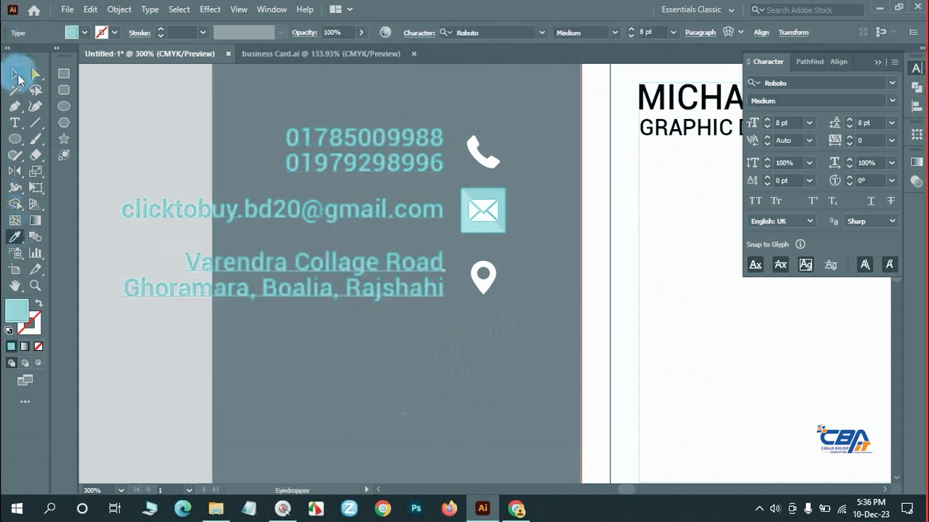
{"action": "left_click", "coordinate": [349, 399]}
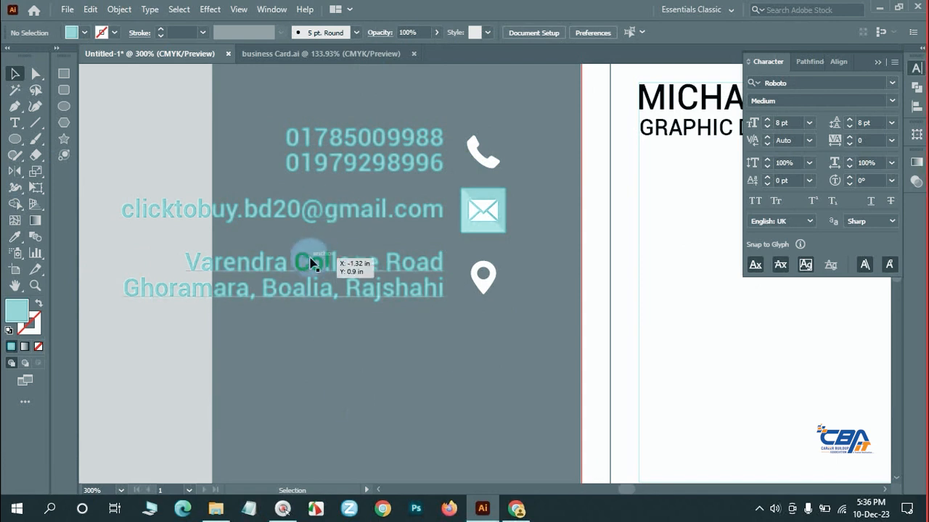
{"action": "left_click", "coordinate": [492, 228]}
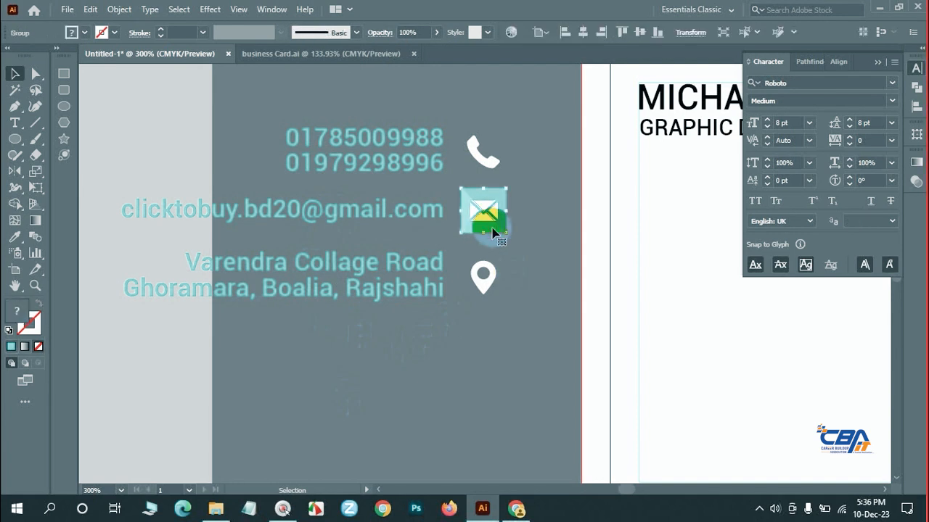
{"action": "key", "text": "BackSpace"}
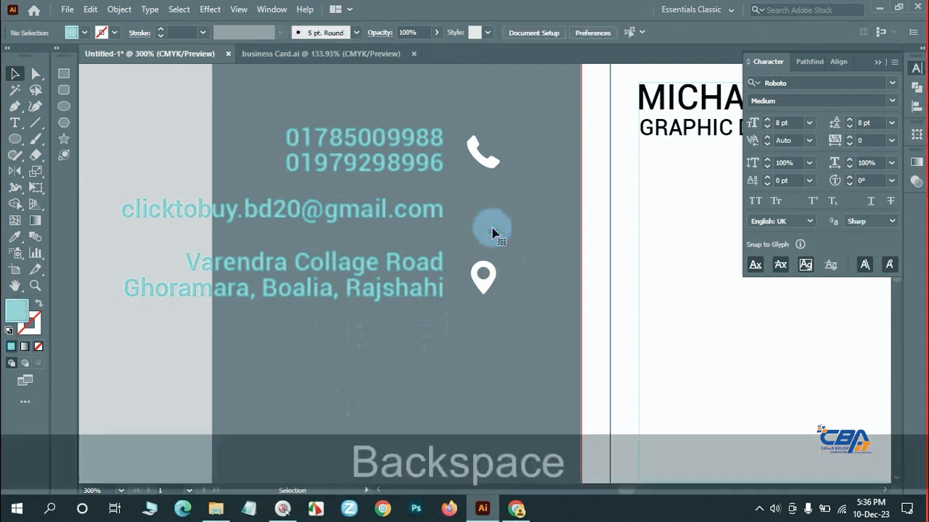
{"action": "key", "text": "ctrl+z"}
- Ungroup the e-mail icon and delete its square background, keeping only the envelope
{"action": "right_click", "coordinate": [481, 217]}
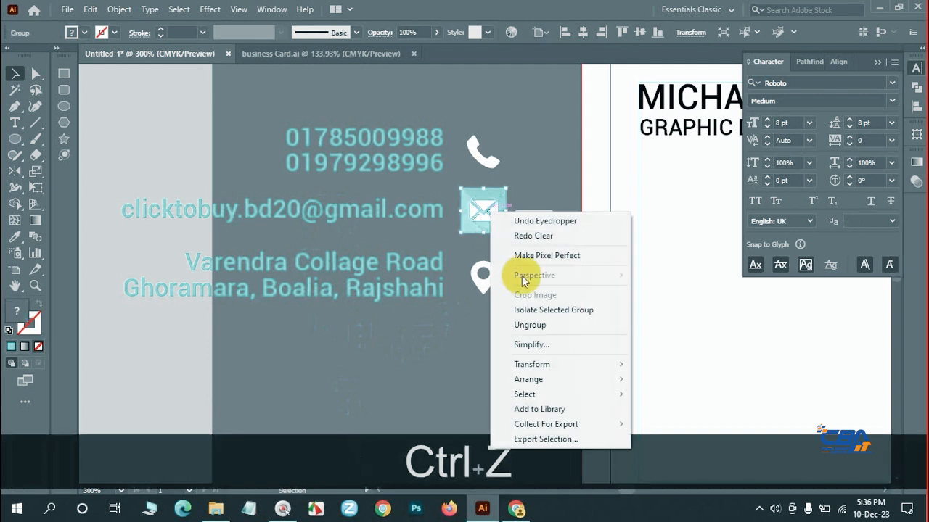
{"action": "left_click", "coordinate": [510, 237]}
{"action": "left_click", "coordinate": [501, 230]}
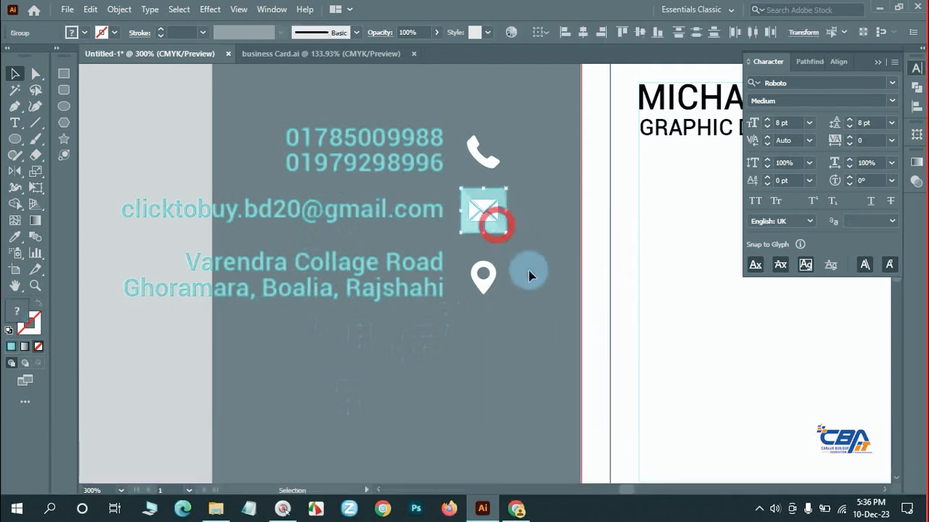
{"action": "key", "text": "BackSpace"}
- Recolor the phone, envelope and location icons to match the e-mail text's light teal with the Eyedropper
{"action": "left_click_drag", "start_coordinate": [517, 312], "coordinate": [489, 230]}
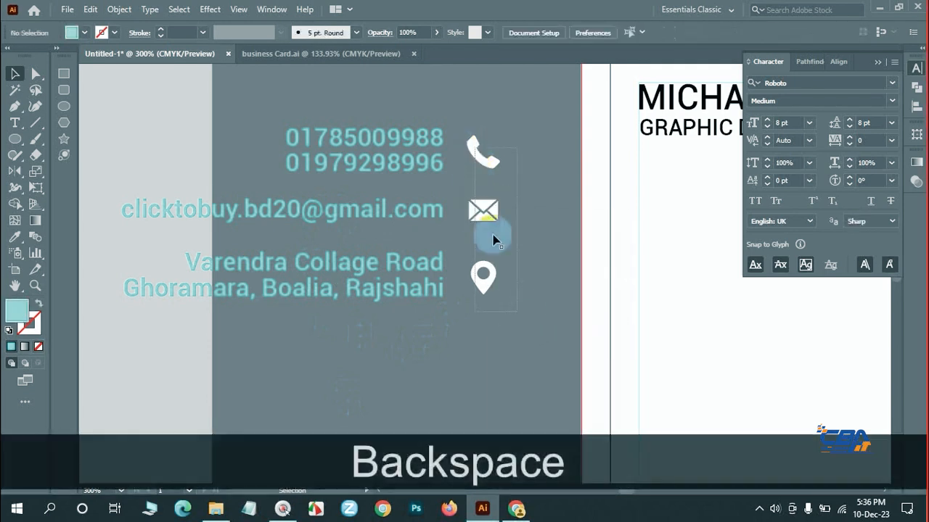
{"action": "left_click", "coordinate": [14, 236]}
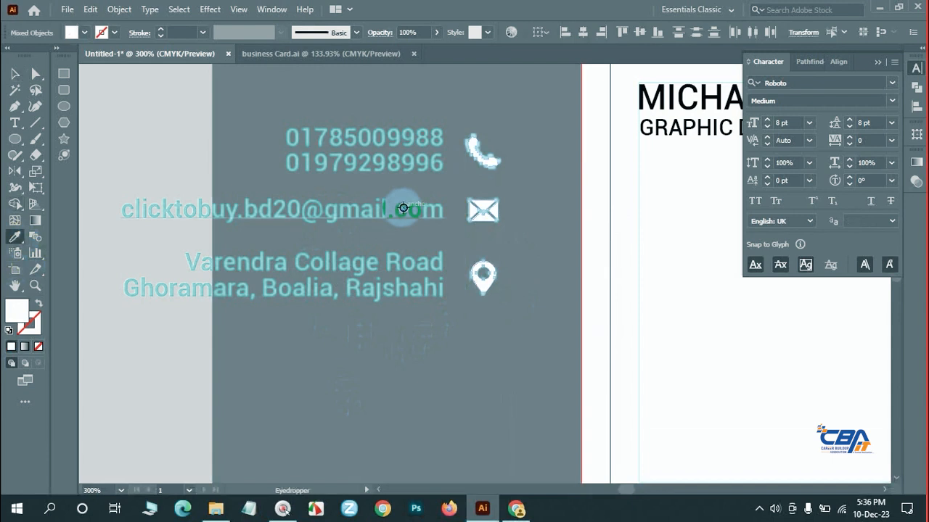
{"action": "left_click", "coordinate": [403, 208]}
{"action": "left_click", "coordinate": [15, 73]}
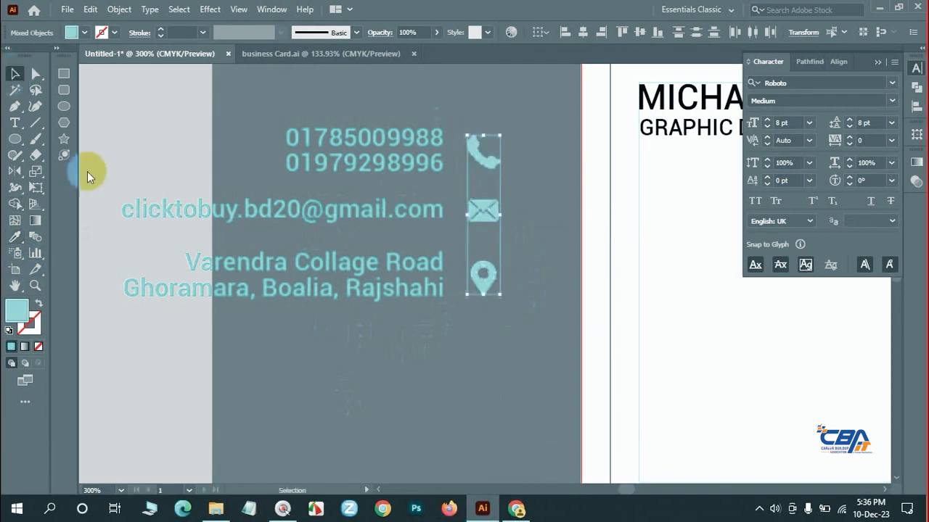
{"action": "left_click", "coordinate": [500, 402]}
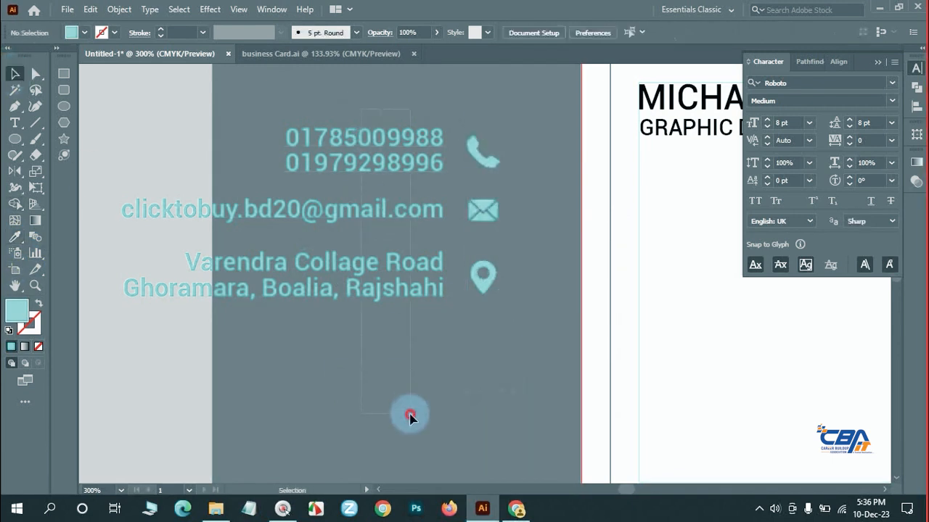
- Left-align the phone, e-mail and address texts and move them to the right side of their icons with a small gap
{"action": "left_click_drag", "start_coordinate": [410, 417], "coordinate": [409, 417]}
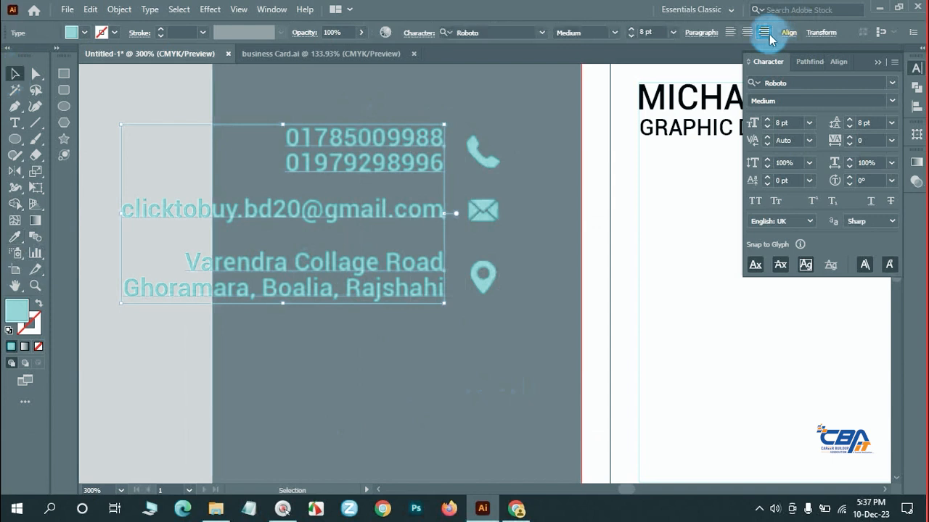
{"action": "left_click", "coordinate": [731, 32]}
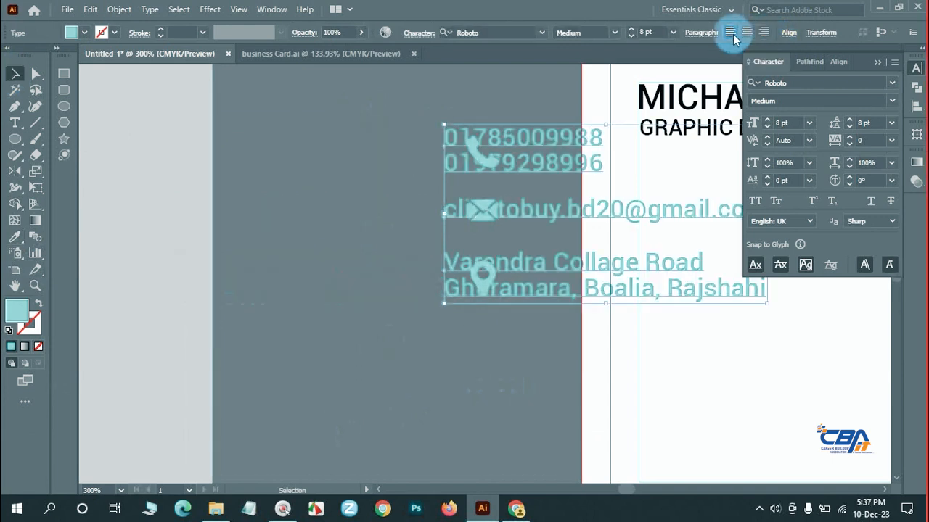
{"action": "left_click_drag", "start_coordinate": [545, 145], "coordinate": [601, 145]}
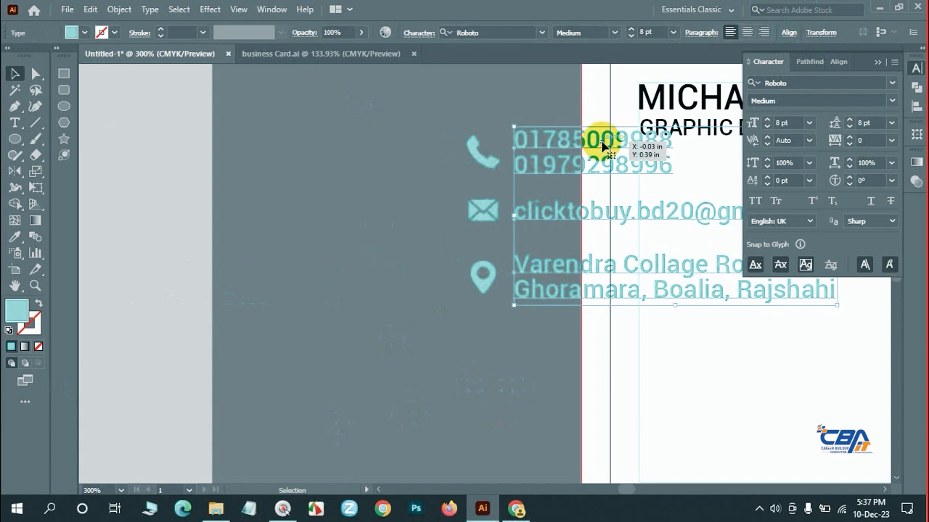
{"action": "key", "text": "Right"}
{"action": "key", "text": "Right"}
{"action": "key", "text": "Right"}
{"action": "left_click", "coordinate": [373, 248]}
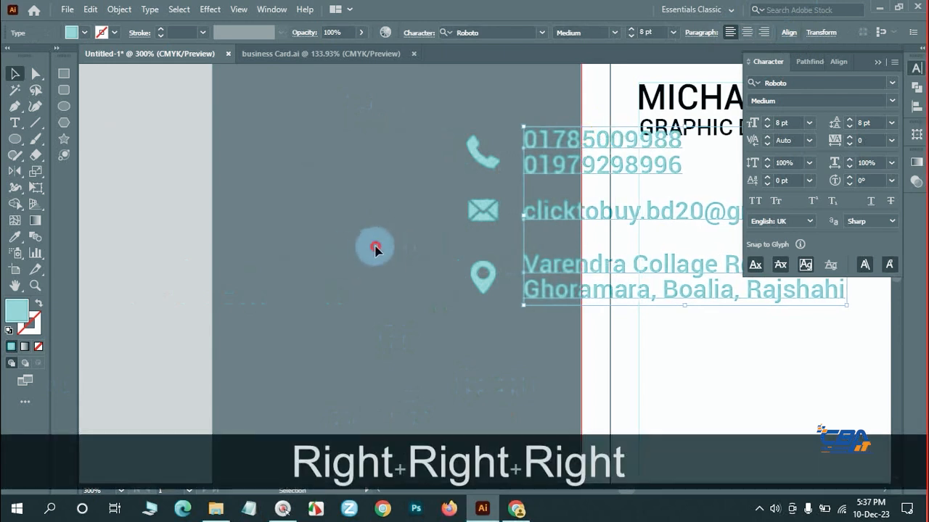
- Move the contact texts and icons together onto the card, near the lower-left corner of the cyan safe-area guide, and deselect them
{"action": "left_click", "coordinate": [517, 270]}
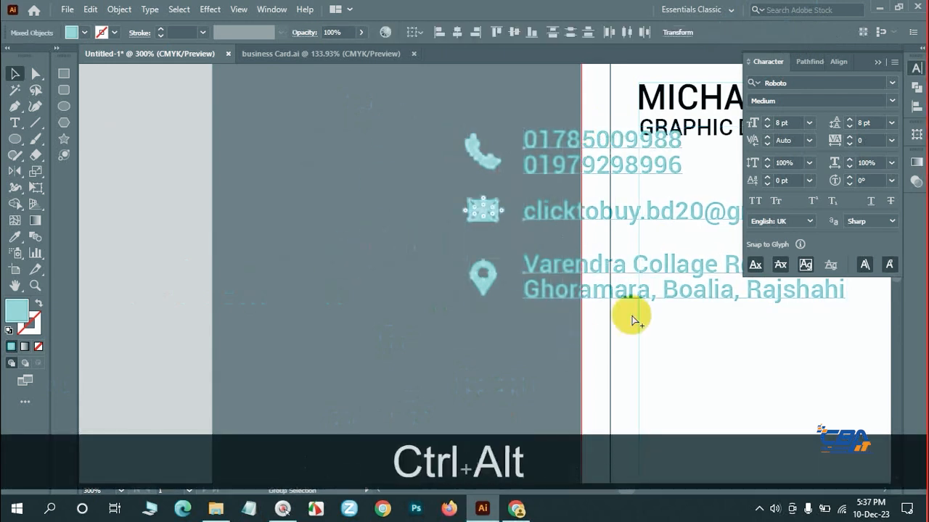
{"action": "left_click", "coordinate": [635, 313], "text": "ctrl+alt"}
{"action": "left_click", "coordinate": [635, 313], "text": "ctrl+alt"}
{"action": "left_click_drag", "start_coordinate": [351, 161], "coordinate": [437, 242]}
{"action": "left_click", "coordinate": [220, 269]}
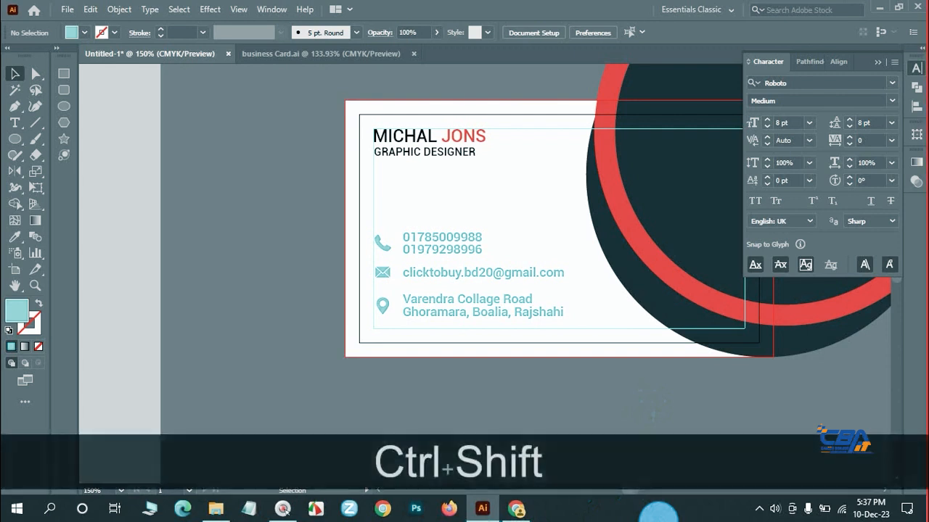
- Toggle the transparency grid on and off, and unlock all locked objects on the card
{"action": "key", "text": "ctrl+shift+d"}
{"action": "key", "text": "ctrl+shift+d"}
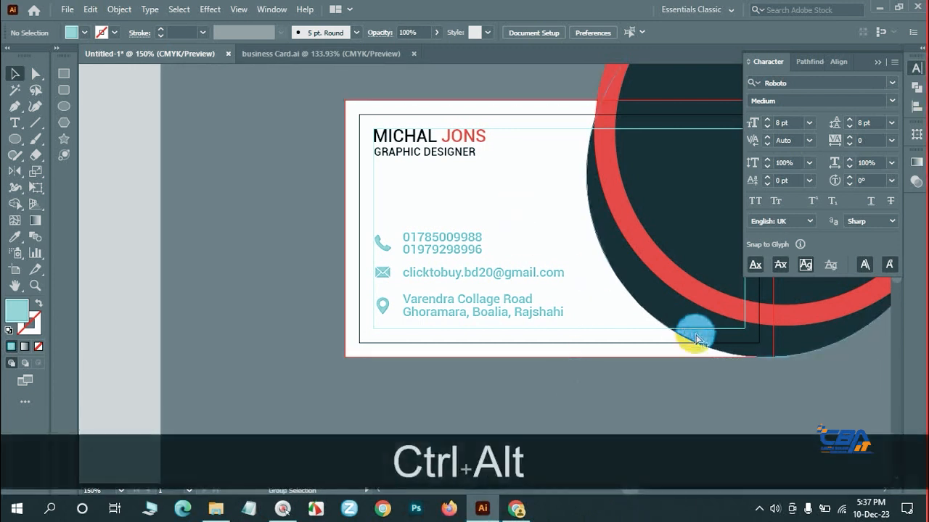
{"action": "key", "text": "ctrl+alt+2"}
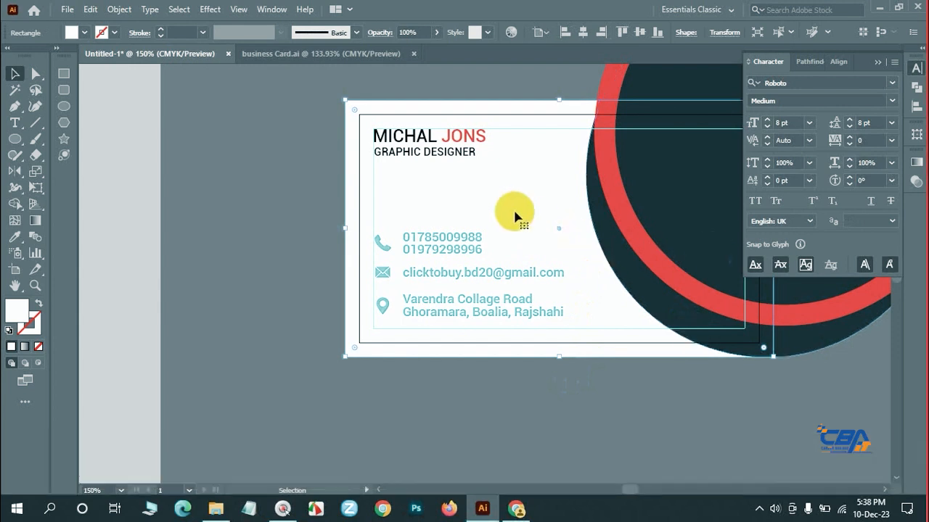
{"action": "key", "text": "ctrl+alt+space"}
{"action": "left_click", "coordinate": [577, 284], "text": "ctrl+alt"}
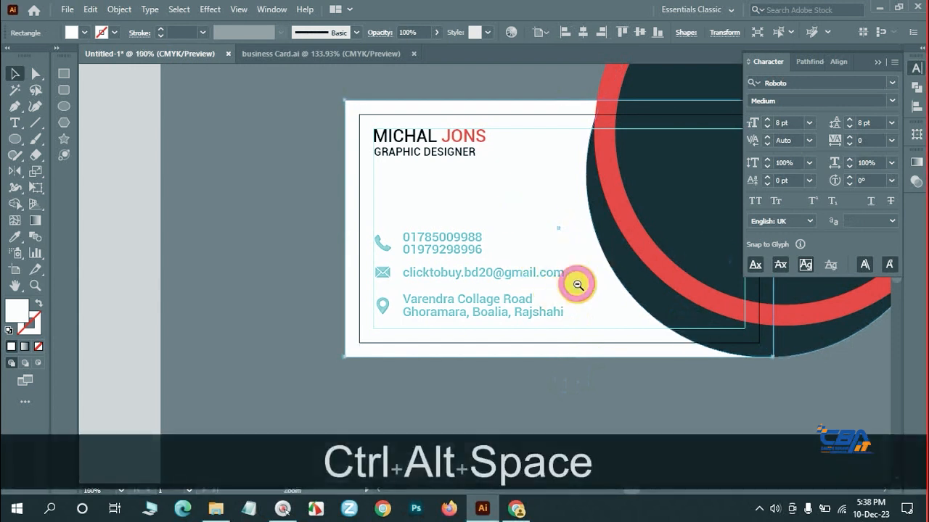
{"action": "left_click", "coordinate": [578, 284], "text": "ctrl+alt"}
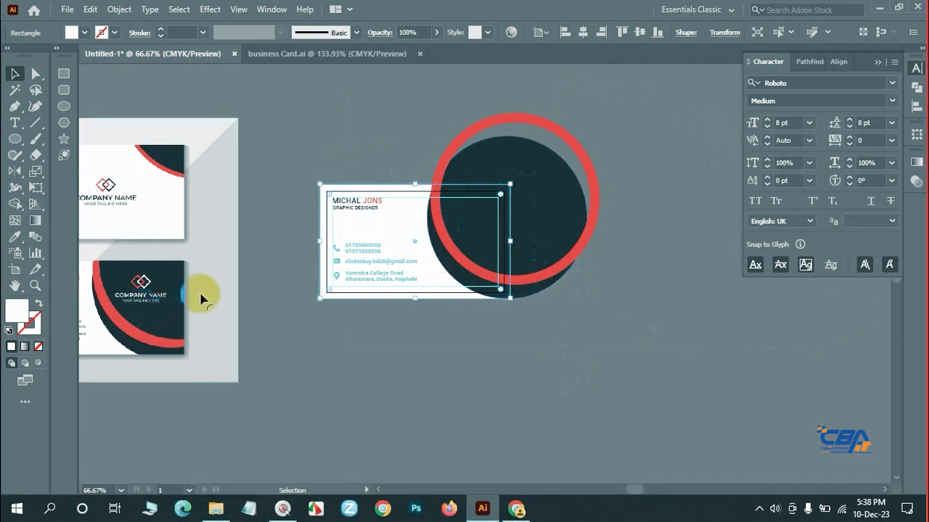
{"action": "left_click", "coordinate": [202, 296]}
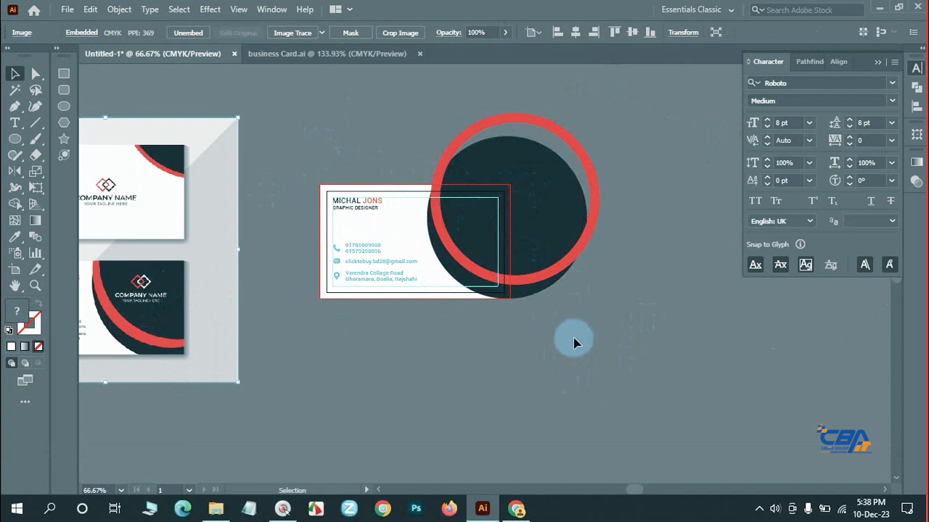
{"action": "left_click", "coordinate": [449, 335]}
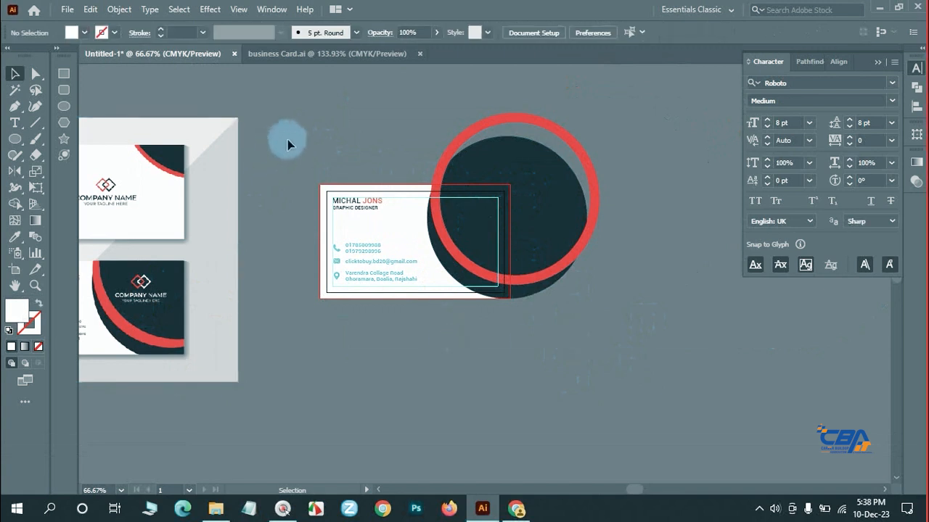
{"action": "left_click", "coordinate": [401, 222]}
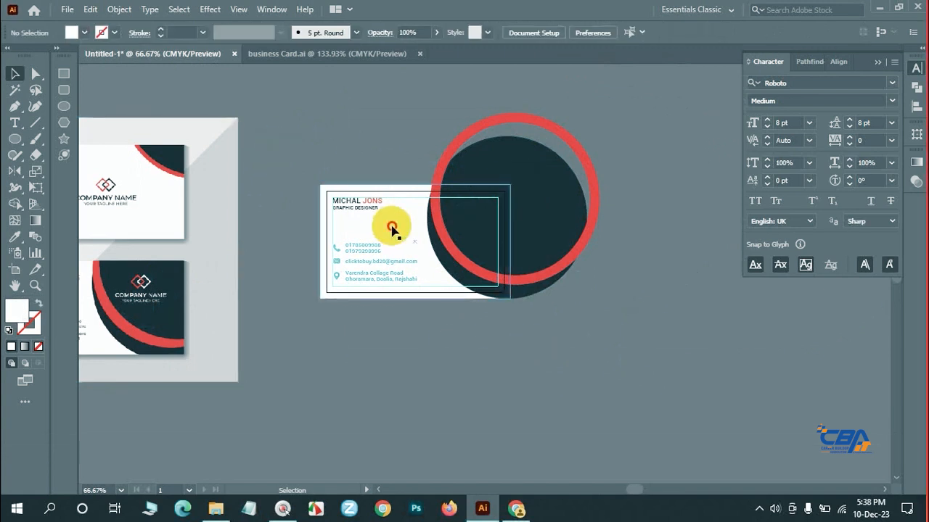
{"action": "left_click", "coordinate": [404, 300]}
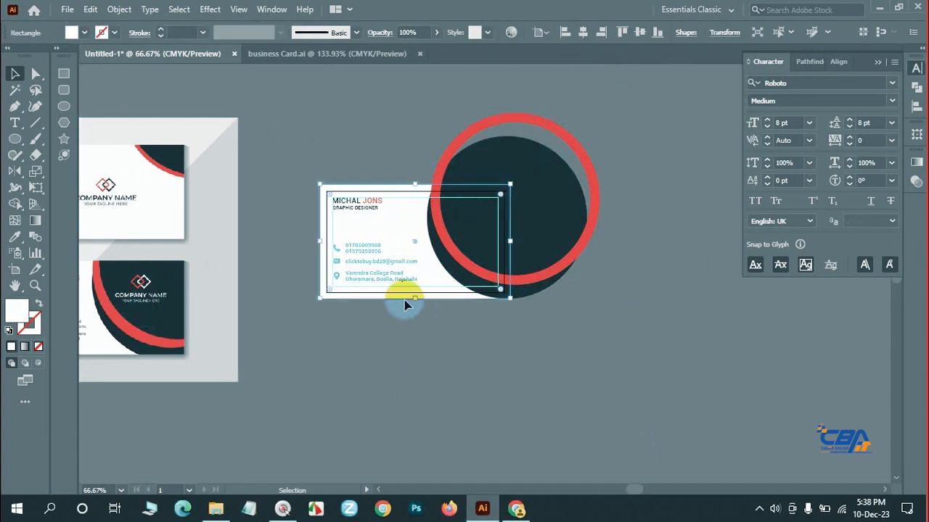
- Try moving the white background rectangle below the card, toggle the transparency grid on and off, and undo the move
{"action": "left_click", "coordinate": [396, 230]}
{"action": "left_click_drag", "start_coordinate": [397, 219], "coordinate": [408, 331]}
{"action": "key", "text": "ctrl+shift+d"}
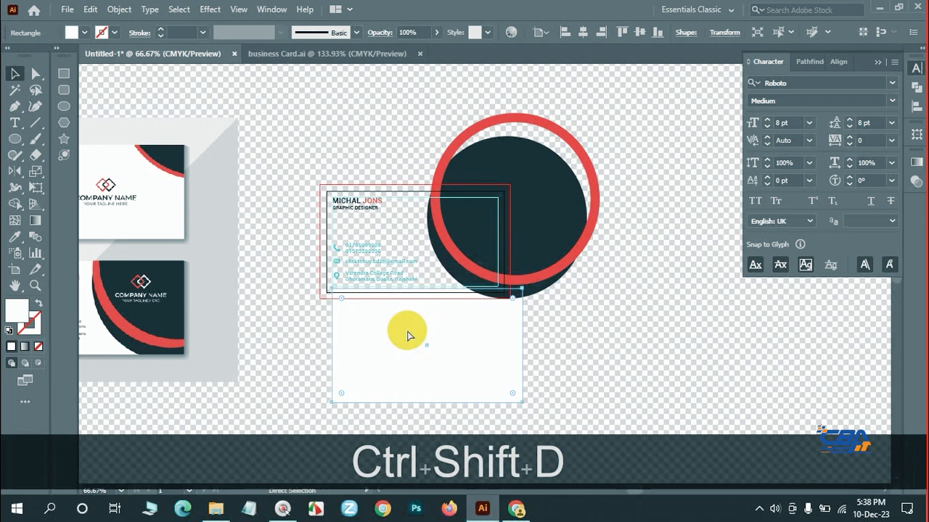
{"action": "key", "text": "ctrl+z"}
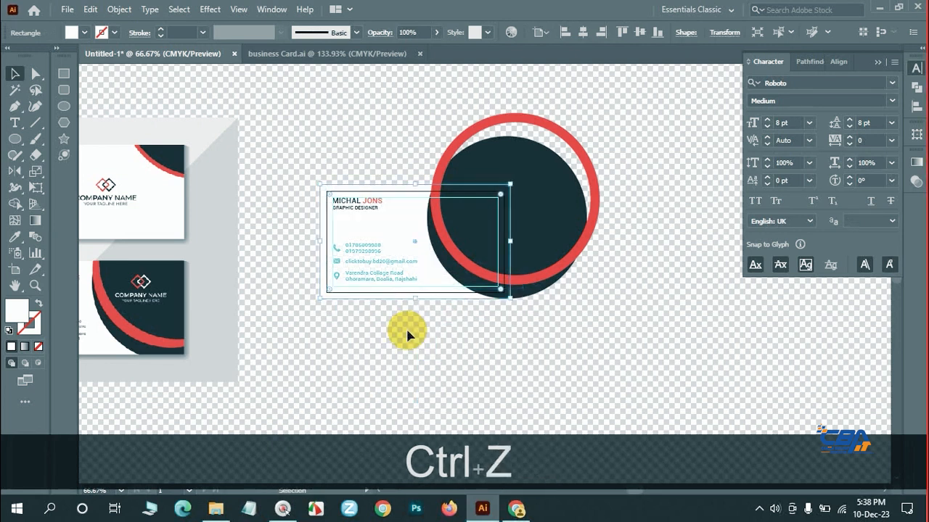
{"action": "key", "text": "ctrl+shift+d"}
{"action": "left_click", "coordinate": [478, 347]}
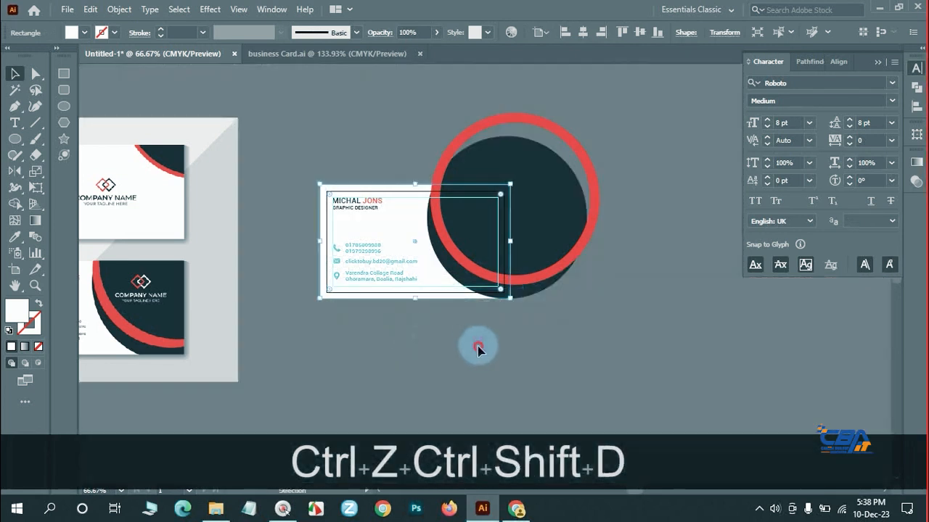
- Duplicate the card's white background rectangle in place and bring it to the front of all artwork
{"action": "left_click", "coordinate": [406, 229]}
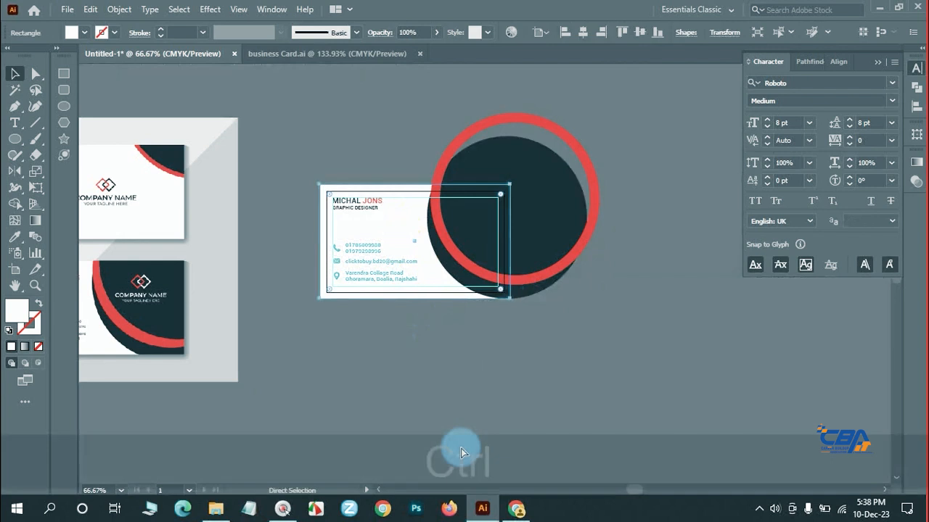
{"action": "key", "text": "ctrl+c"}
{"action": "key", "text": "ctrl+f"}
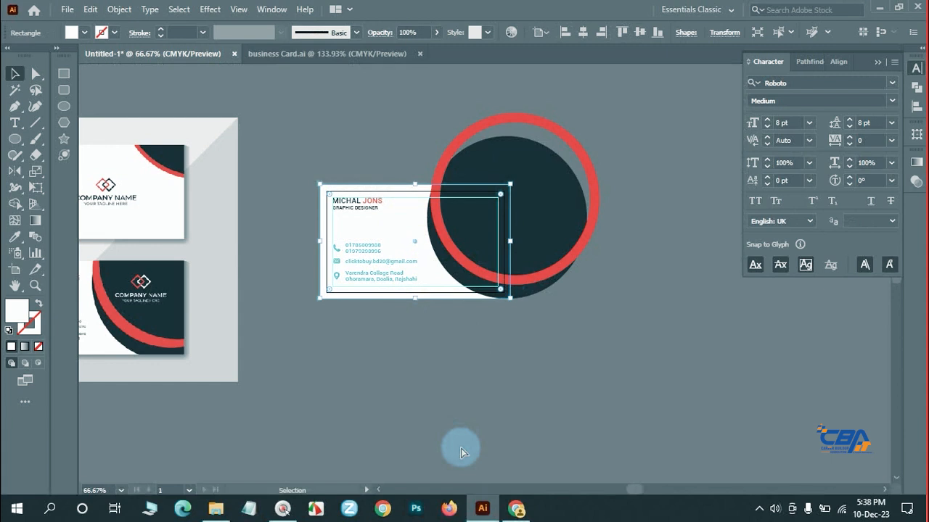
{"action": "key", "text": "ctrl+shift+bracketright"}
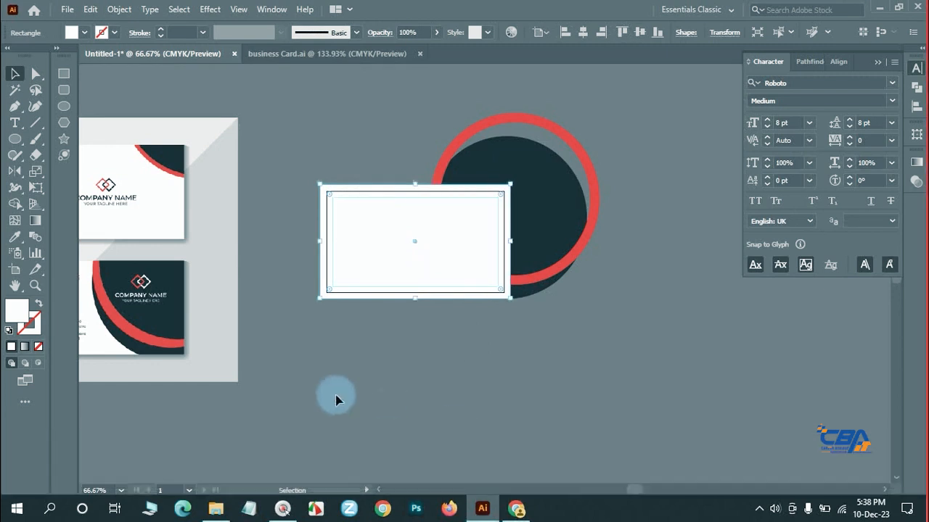
- Select the card artwork with the front rectangle, make a clipping mask from it, and deselect
{"action": "left_click", "coordinate": [257, 336]}
{"action": "left_click_drag", "start_coordinate": [283, 165], "coordinate": [578, 350]}
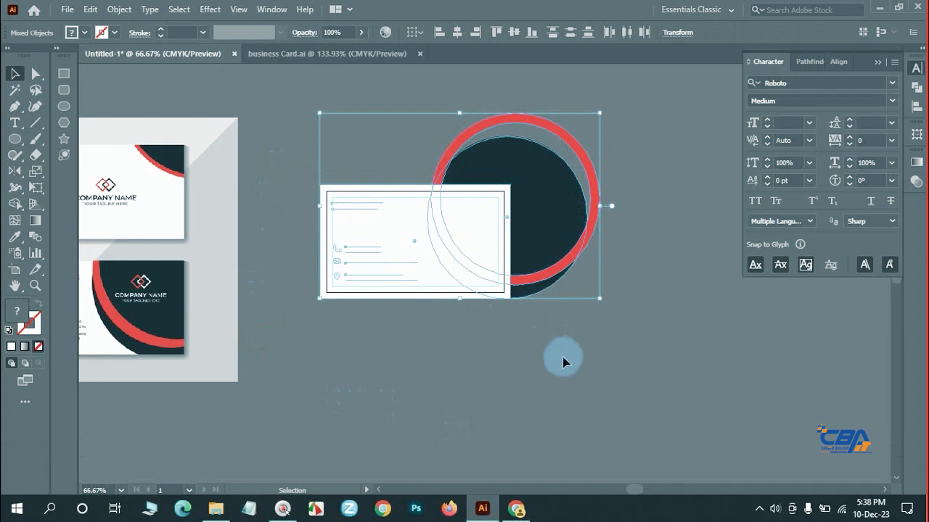
{"action": "key", "text": "ctrl+7"}
{"action": "left_click", "coordinate": [564, 339]}
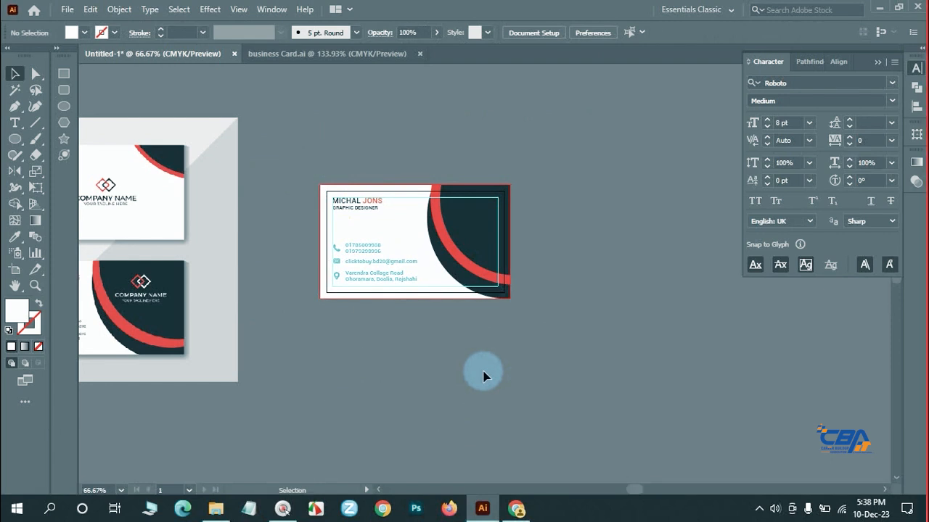
- Try moving the clipped card group away from its guides, and undo the moves
{"action": "left_click_drag", "start_coordinate": [460, 239], "coordinate": [596, 199]}
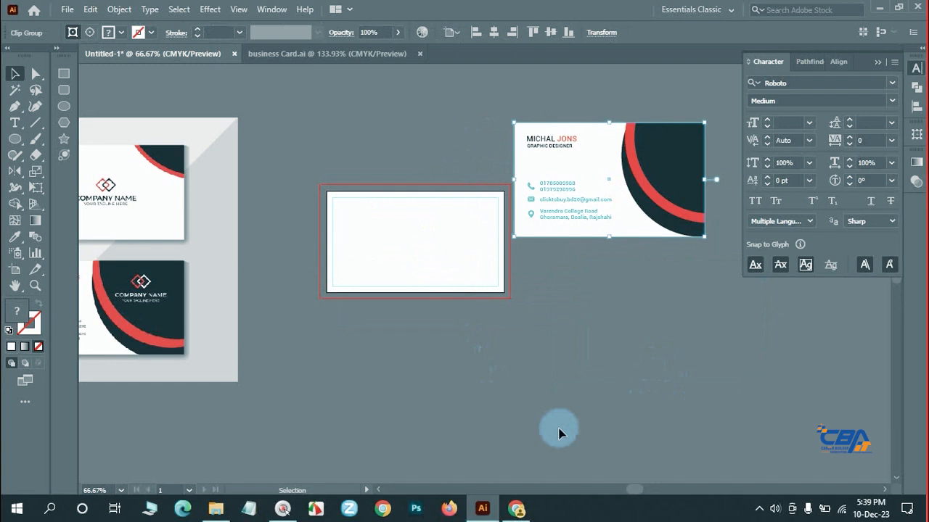
{"action": "key", "text": "ctrl"}
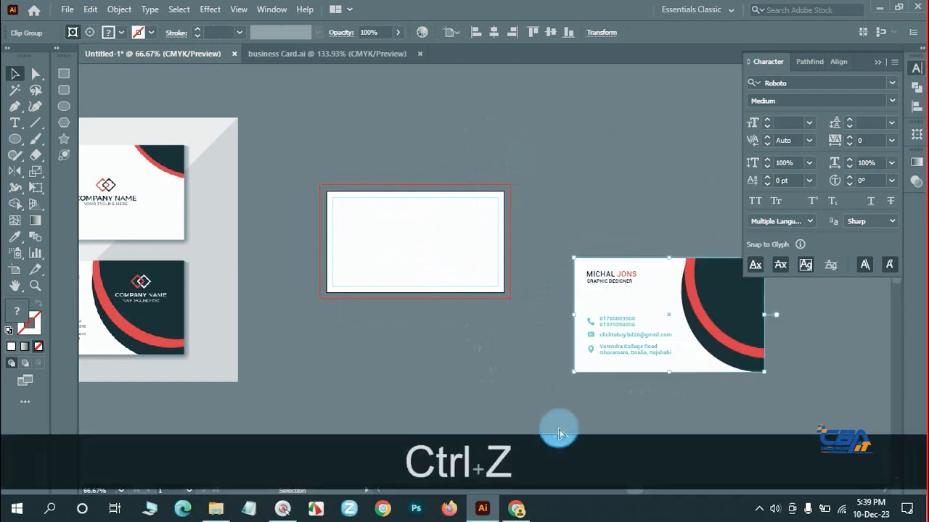
{"action": "key", "text": "ctrl+z"}
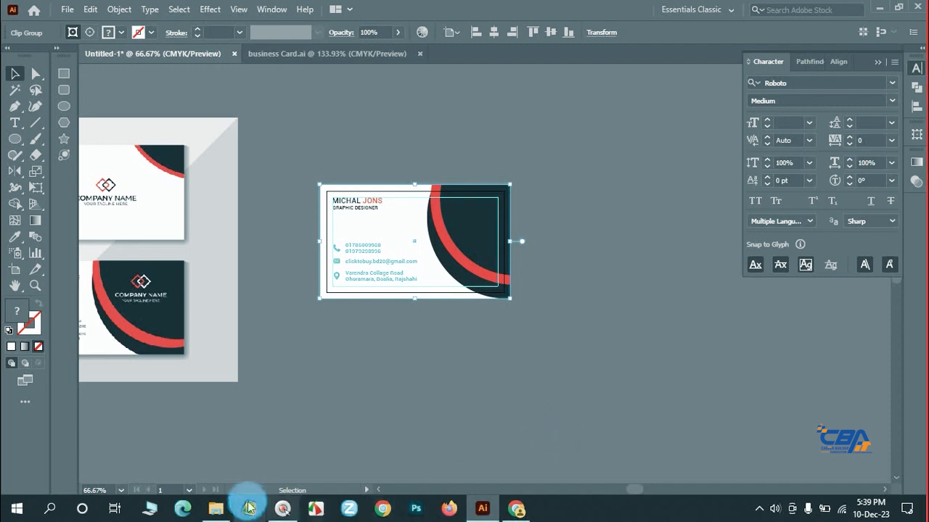
- Switch to File Explorer, look through USB Drive (G:), its Font & Mockup folder and New Volume (E:), and return to Illustrator
{"action": "left_click", "coordinate": [216, 508]}
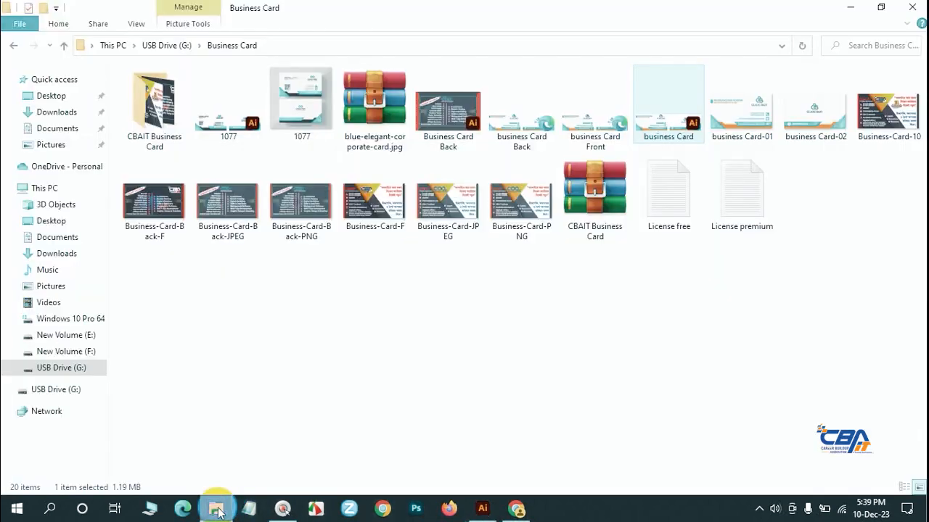
{"action": "left_click", "coordinate": [14, 47]}
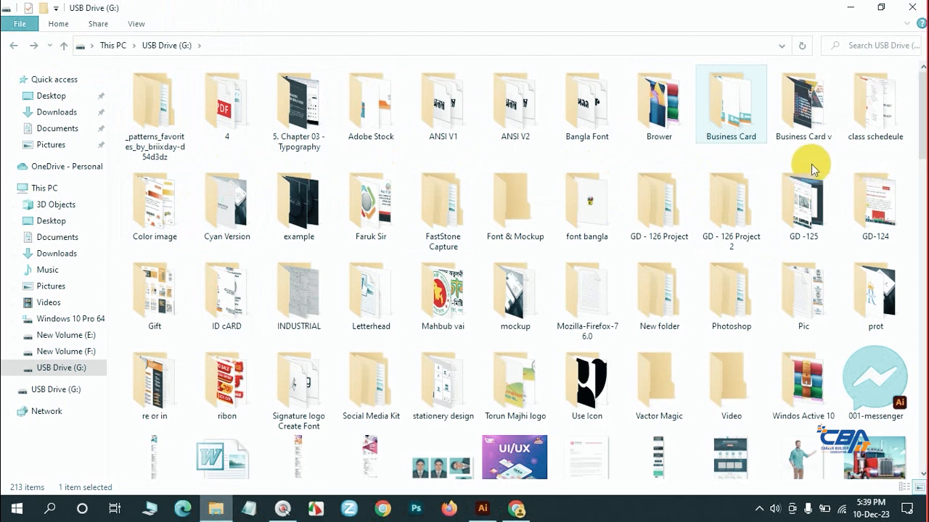
{"action": "left_click", "coordinate": [517, 211]}
{"action": "double_click", "coordinate": [517, 210]}
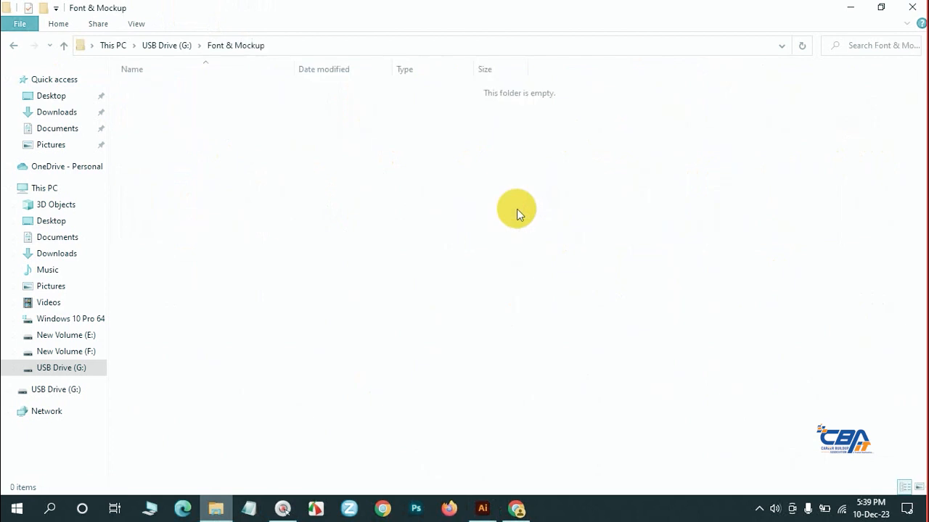
{"action": "left_click", "coordinate": [13, 46]}
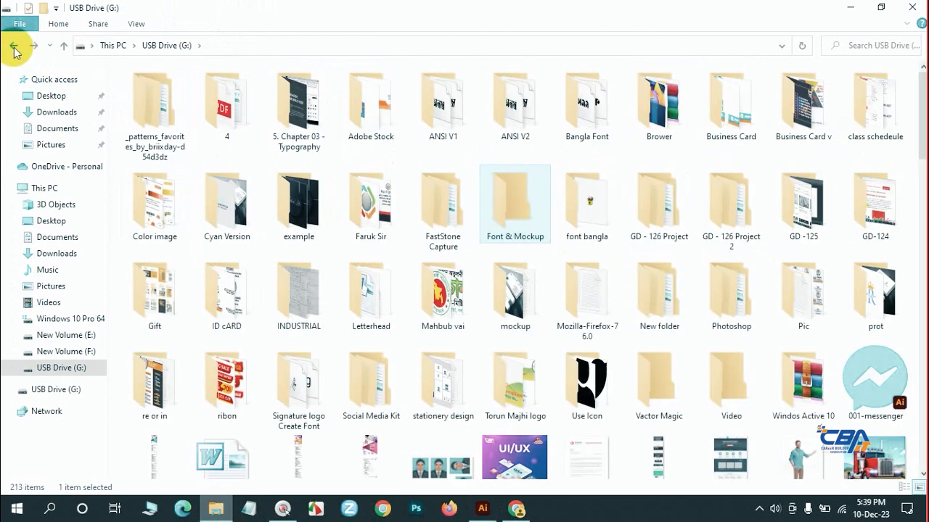
{"action": "left_click", "coordinate": [13, 46]}
{"action": "left_click", "coordinate": [83, 338]}
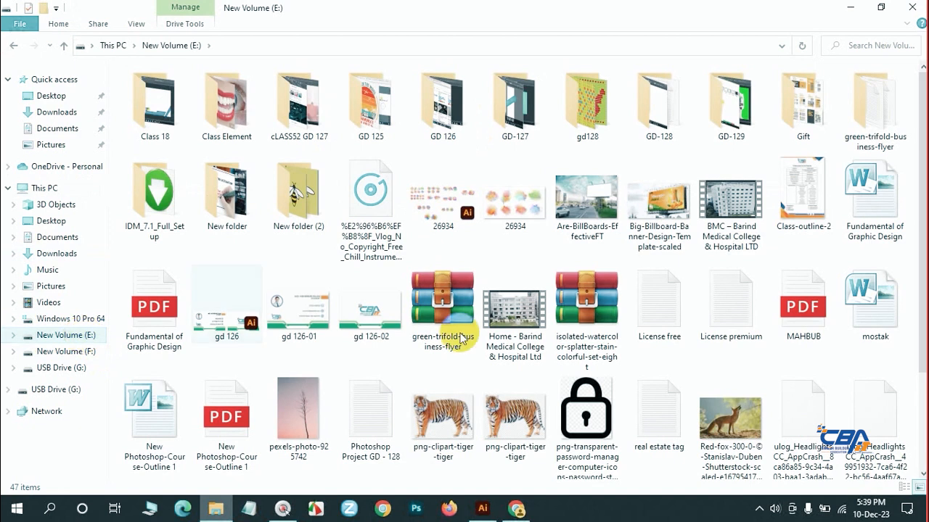
{"action": "scroll", "coordinate": [528, 316], "scroll_direction": "down", "scroll_amount": 2}
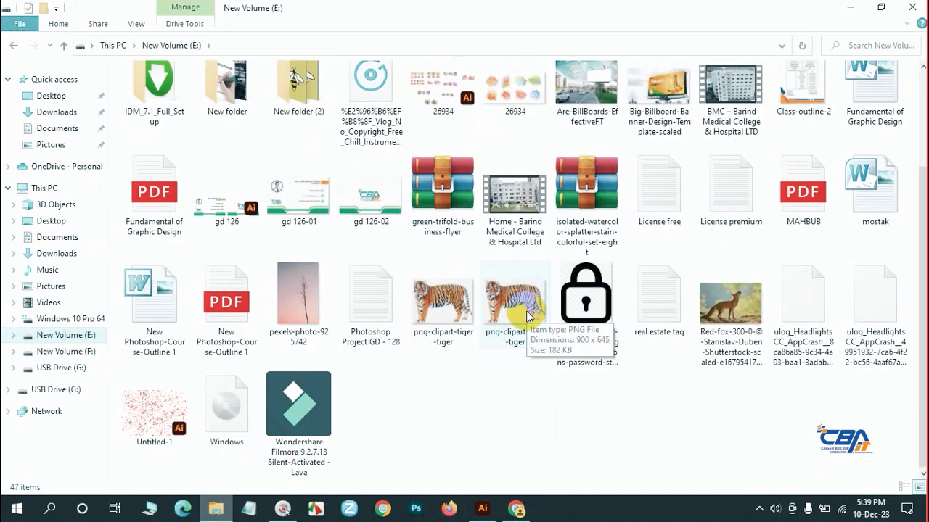
{"action": "scroll", "coordinate": [528, 316], "scroll_direction": "up", "scroll_amount": 2}
{"action": "left_click", "coordinate": [482, 507]}
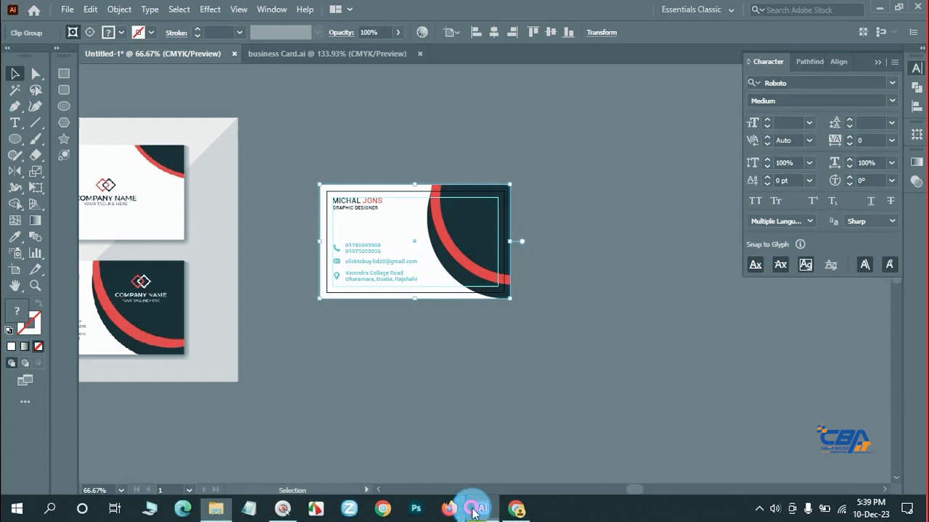
- Undo the clipping mask and the bring-to-front of the rectangle, and deselect everything
{"action": "left_click", "coordinate": [563, 408]}
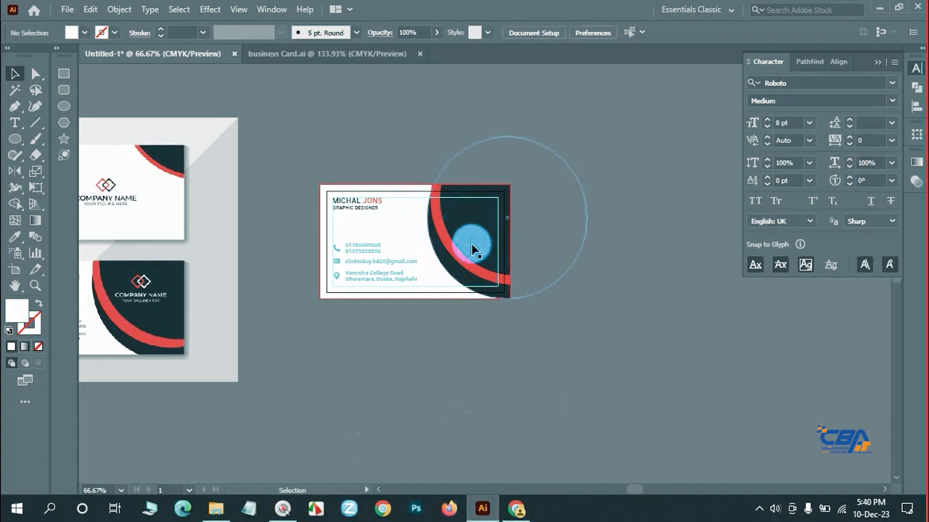
{"action": "left_click", "coordinate": [471, 249]}
{"action": "key", "text": "ctrl+z"}
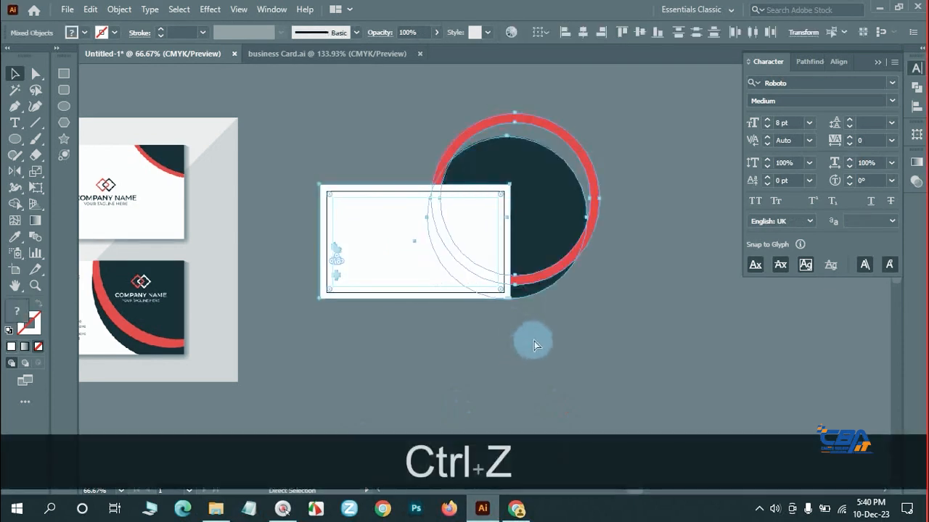
{"action": "key", "text": "ctrl+z"}
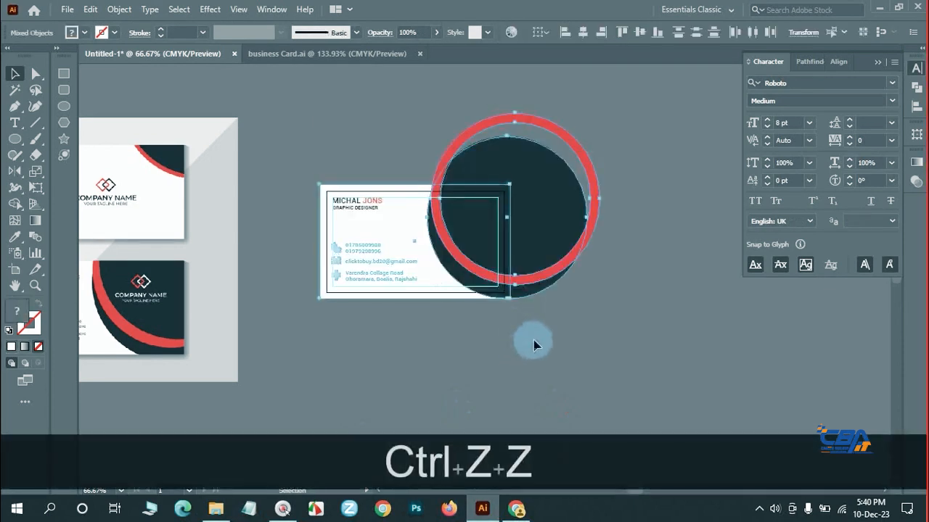
{"action": "left_click", "coordinate": [534, 344]}
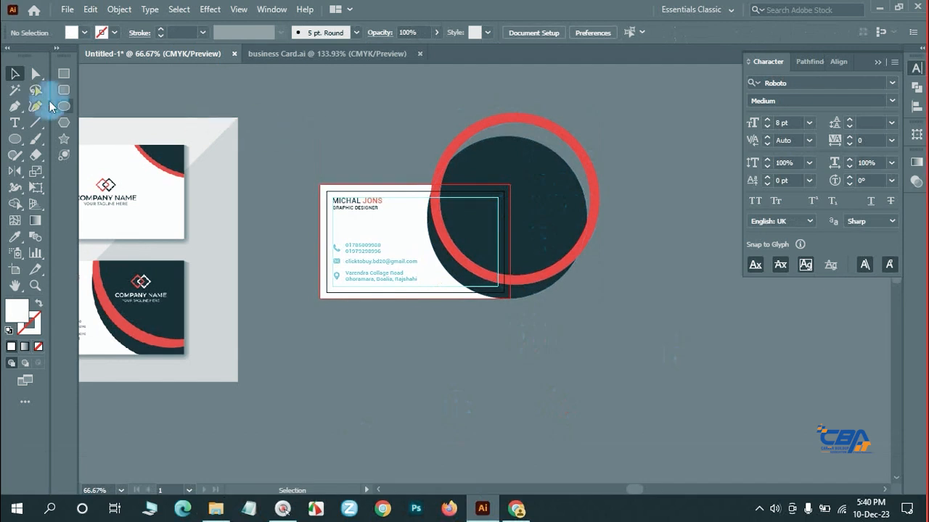
- Draw a horizontal line along the card's top bleed edge and a vertical line along its right bleed edge, both extending past the circles
{"action": "left_click", "coordinate": [34, 122]}
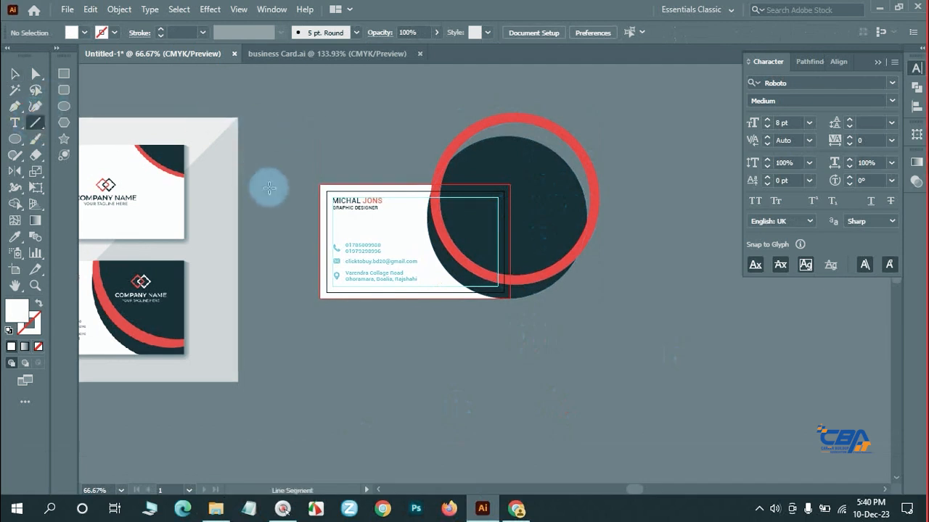
{"action": "left_click_drag", "start_coordinate": [268, 182], "coordinate": [677, 249]}
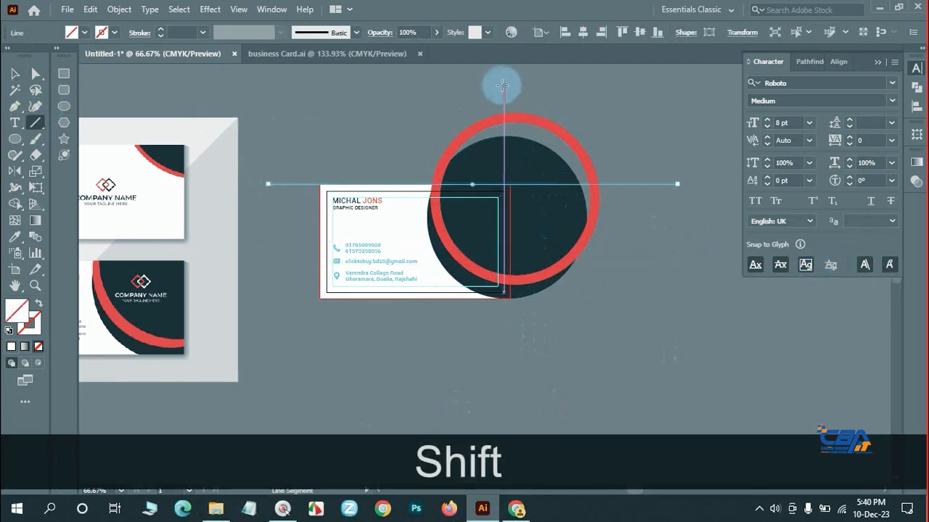
{"action": "left_click_drag", "start_coordinate": [508, 83], "coordinate": [510, 366]}
- Select the card artwork and both lines, and remove the circle parts outside the card's top and right edges with the Shape Builder
{"action": "left_click", "coordinate": [15, 73]}
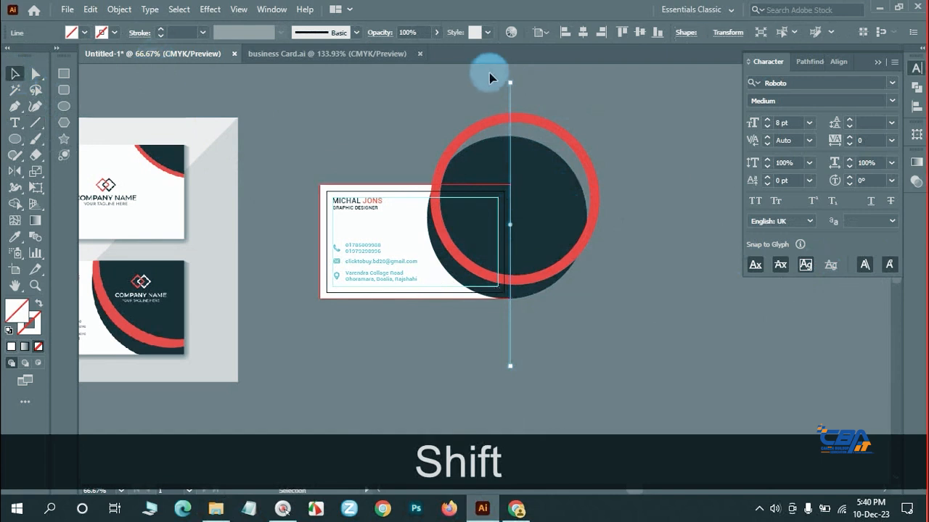
{"action": "left_click_drag", "start_coordinate": [550, 245], "coordinate": [621, 344]}
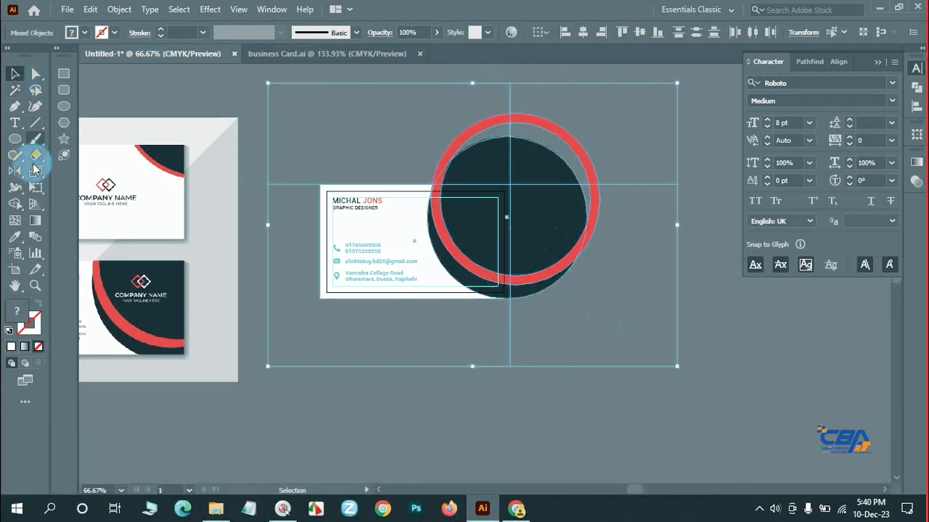
{"action": "left_click", "coordinate": [15, 205]}
{"action": "left_click_drag", "start_coordinate": [549, 326], "coordinate": [562, 108]}
{"action": "left_click_drag", "start_coordinate": [575, 144], "coordinate": [382, 159]}
{"action": "mouse_move", "coordinate": [570, 155]}
{"action": "left_mouse_down"}
{"action": "mouse_move", "coordinate": [617, 246]}
{"action": "mouse_move", "coordinate": [616, 152]}
{"action": "left_mouse_up"}
{"action": "mouse_move", "coordinate": [560, 95]}
{"action": "left_mouse_down"}
{"action": "mouse_move", "coordinate": [524, 120]}
{"action": "mouse_move", "coordinate": [582, 119]}
{"action": "left_mouse_up"}
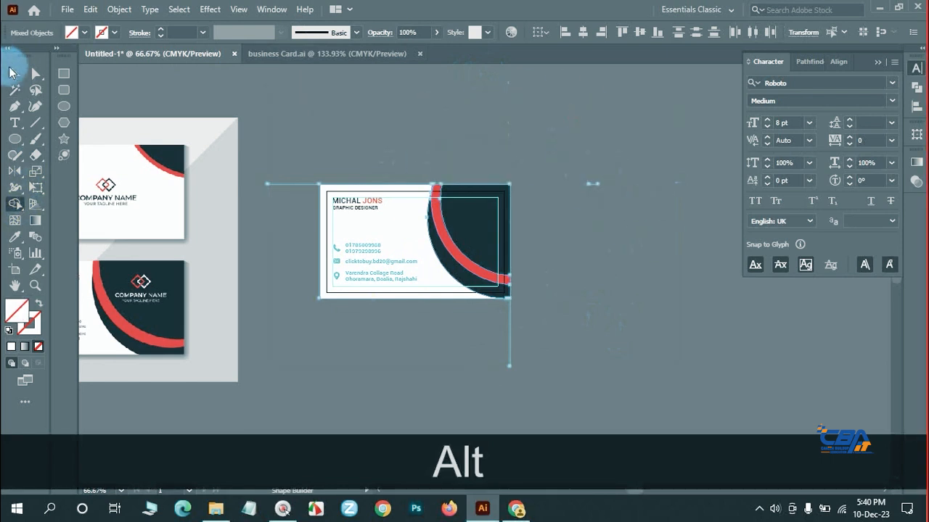
- Delete the leftover vertical and horizontal cutting lines outside the card
{"action": "left_click", "coordinate": [13, 71]}
{"action": "left_click", "coordinate": [741, 316]}
{"action": "left_click_drag", "start_coordinate": [560, 394], "coordinate": [479, 342]}
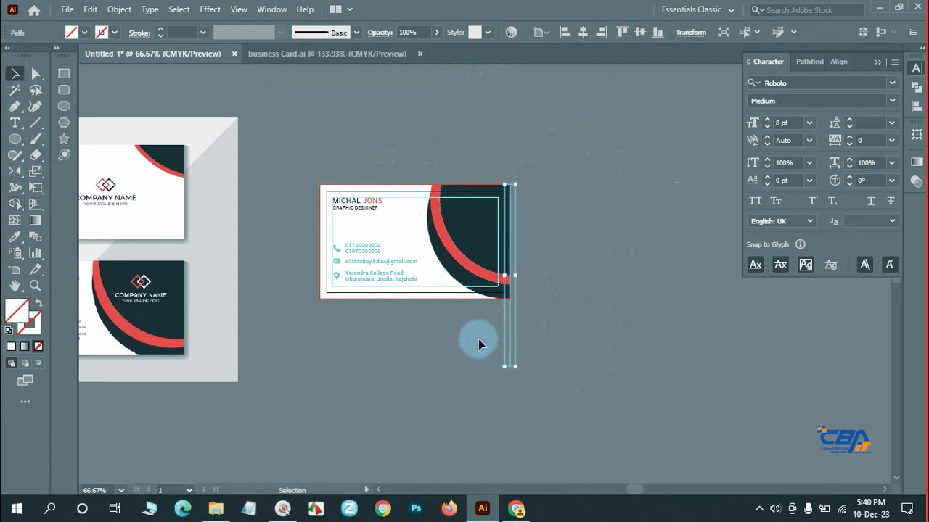
{"action": "key", "text": "BackSpace"}
{"action": "left_click_drag", "start_coordinate": [256, 119], "coordinate": [306, 255]}
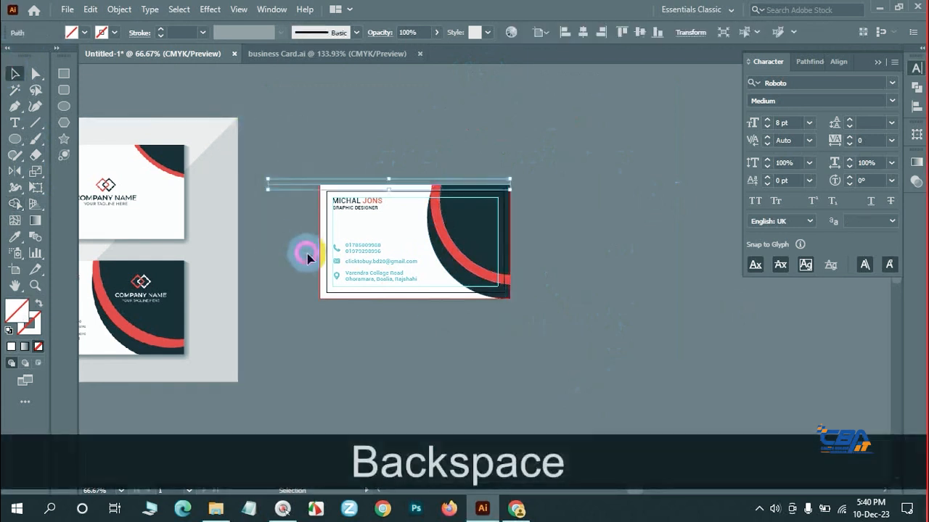
{"action": "key", "text": "BackSpace"}
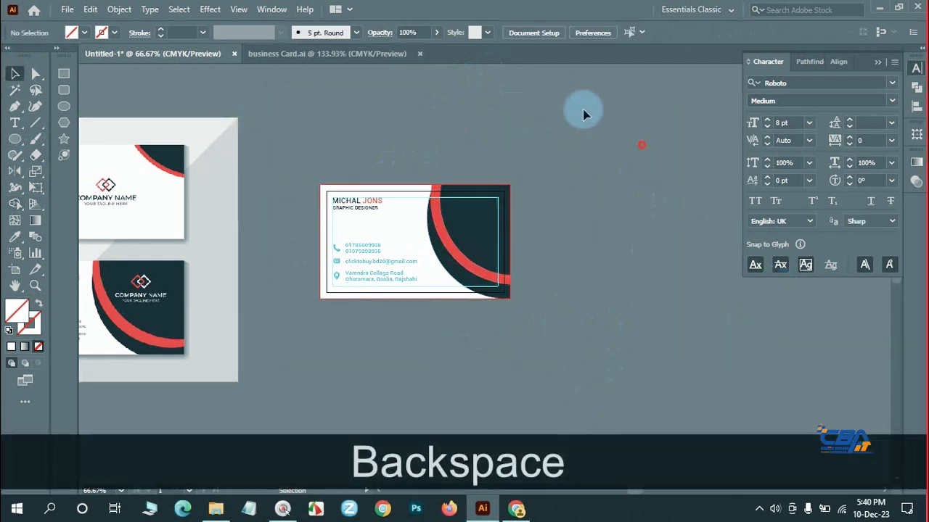
- Delete any leftover pieces beside the card, and test the trimmed dark shape by moving it off the card and undoing the move
{"action": "left_click_drag", "start_coordinate": [564, 84], "coordinate": [771, 366]}
{"action": "key", "text": "BackSpace"}
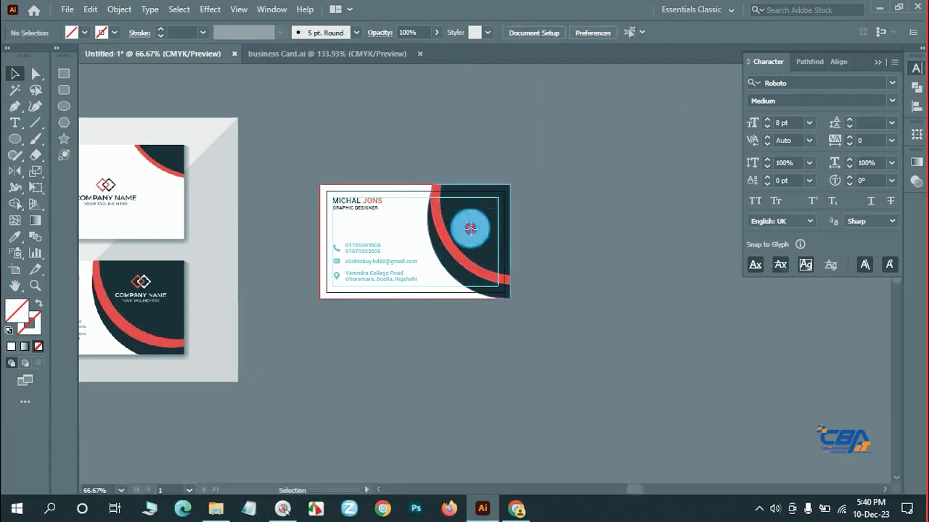
{"action": "left_click_drag", "start_coordinate": [470, 226], "coordinate": [682, 309]}
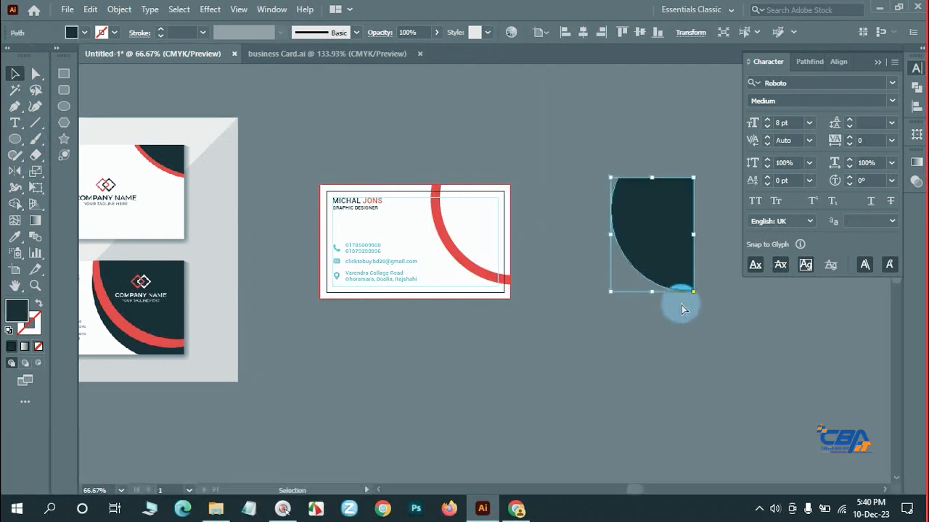
{"action": "key", "text": "ctrl+z"}
{"action": "left_click", "coordinate": [754, 339]}
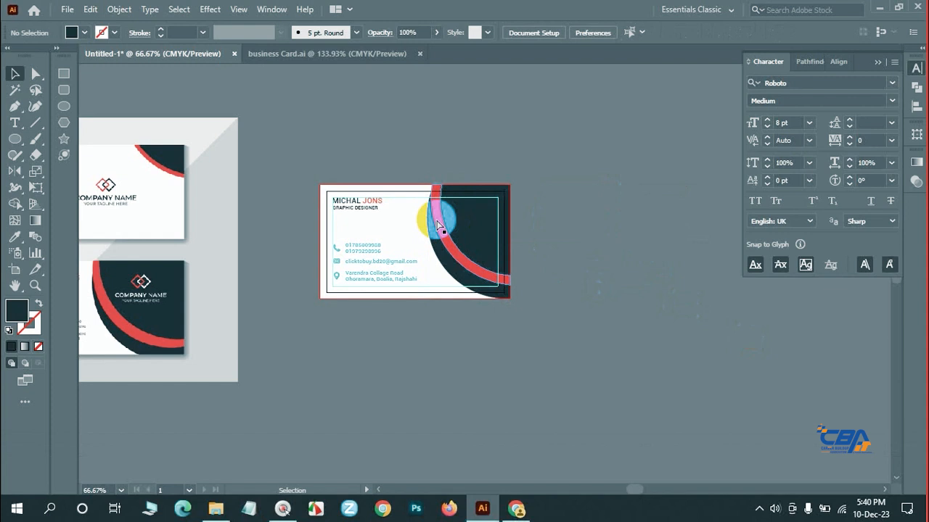
- Undo the Shape Builder trimming and both cutting lines, going back past the placement of the contact details
{"action": "key", "text": "ctrl+z"}
{"action": "key", "text": "ctrl+z"}
{"action": "key", "text": "ctrl+z"}
{"action": "key", "text": "ctrl+z"}
{"action": "key", "text": "ctrl+z"}
{"action": "key", "text": "ctrl+z"}
{"action": "key", "text": "ctrl+z"}
{"action": "key", "text": "ctrl+z"}
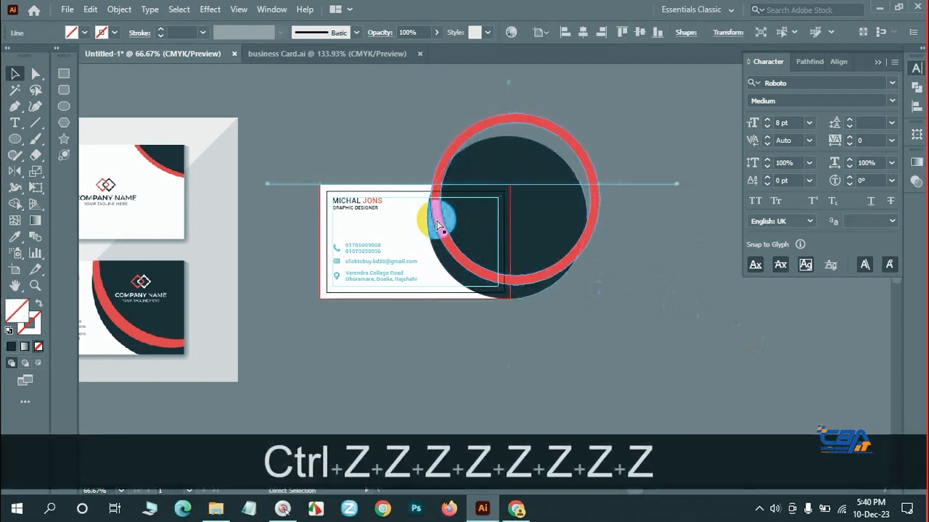
{"action": "key", "text": "ctrl+z"}
{"action": "key", "text": "ctrl+z"}
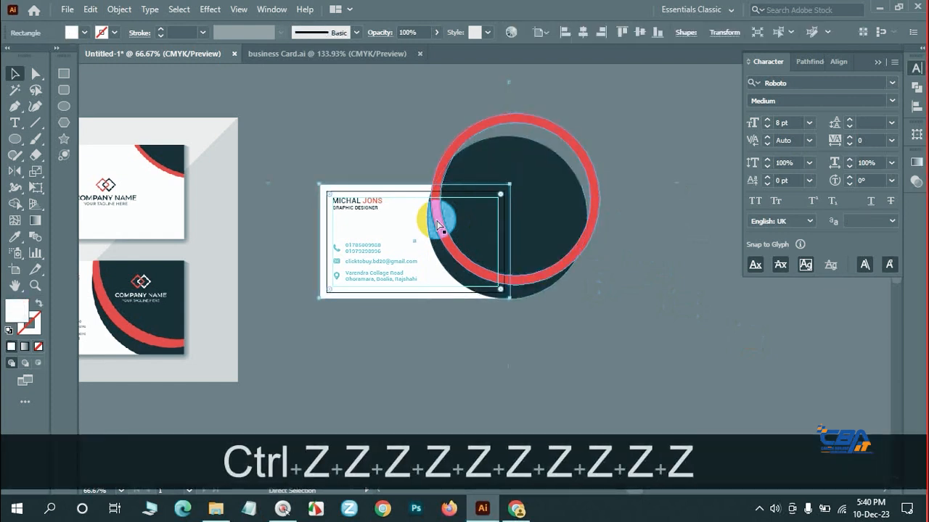
{"action": "key", "text": "ctrl+z"}
{"action": "key", "text": "ctrl+z"}
- Redo the placement of the contact details and their icons inside the card's safe area, keeping both circles whole
{"action": "key", "text": "ctrl+shift+z"}
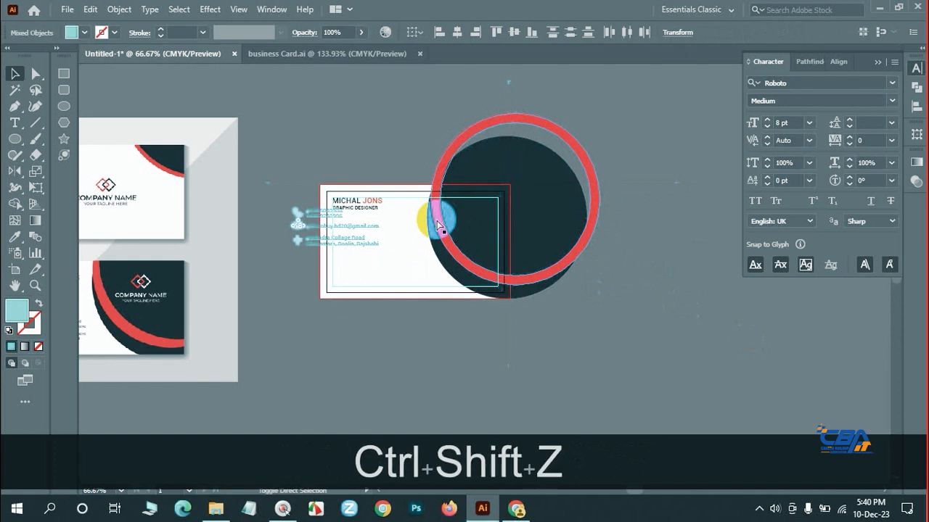
{"action": "key", "text": "ctrl+shift+z"}
{"action": "key", "text": "ctrl+shift+z"}
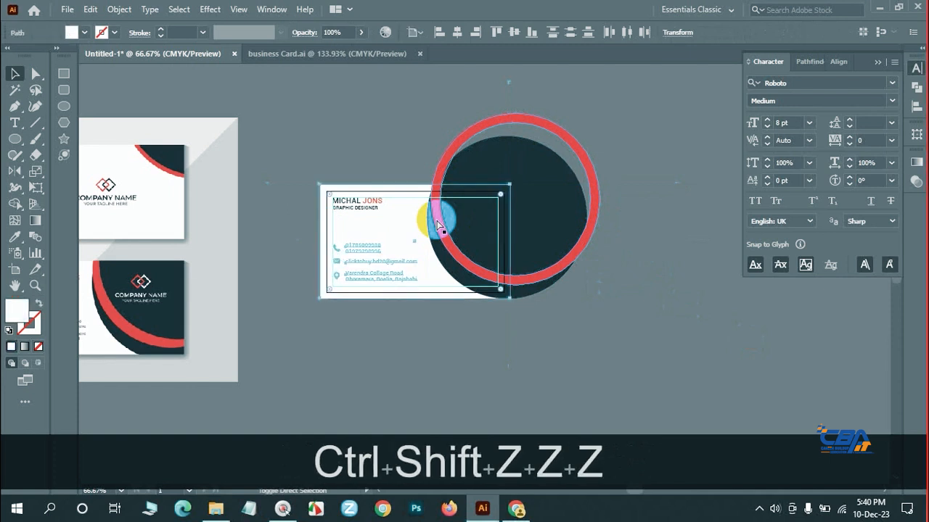
{"action": "key", "text": "ctrl+shift+z"}
{"action": "key", "text": "ctrl+shift+z"}
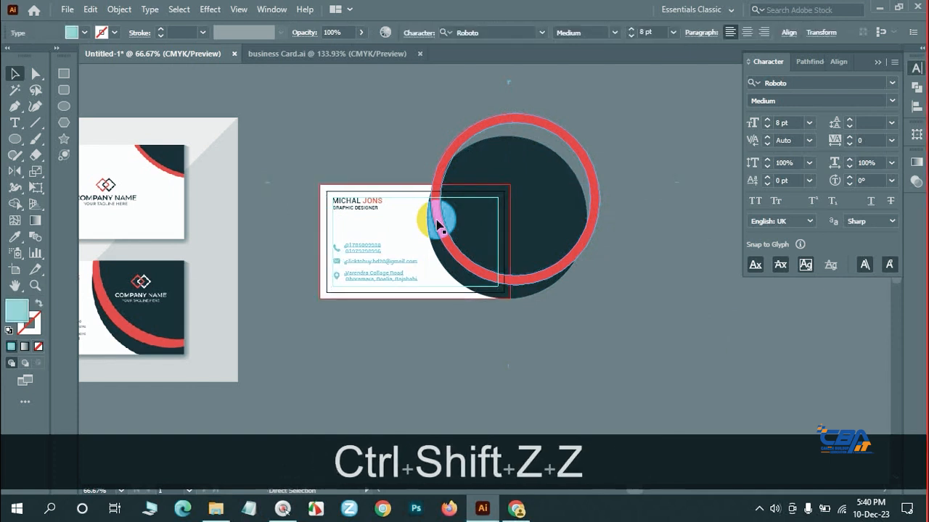
- Duplicate the white card background rectangle in place and bring the copy to the front of all artwork
{"action": "key", "text": "v"}
{"action": "left_click", "coordinate": [421, 356]}
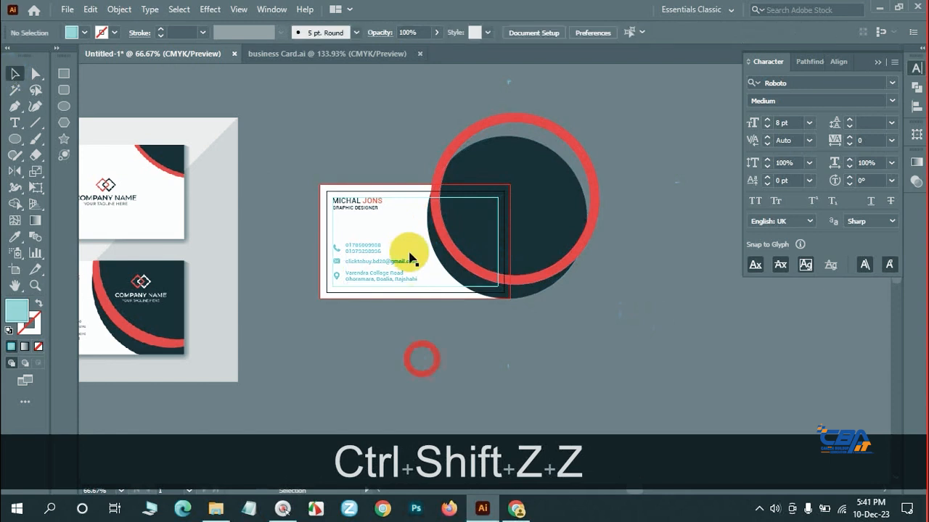
{"action": "left_click", "coordinate": [406, 233]}
{"action": "key", "text": "ctrl+c"}
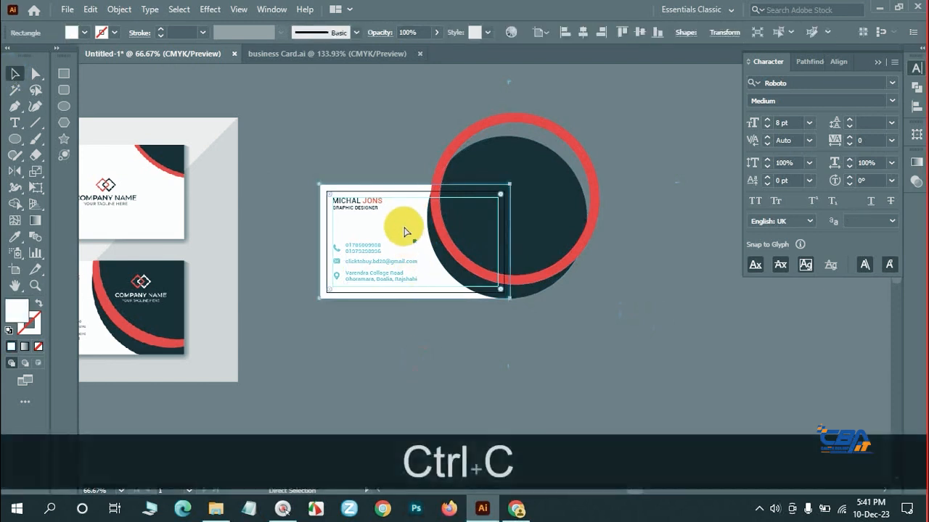
{"action": "key", "text": "ctrl+f"}
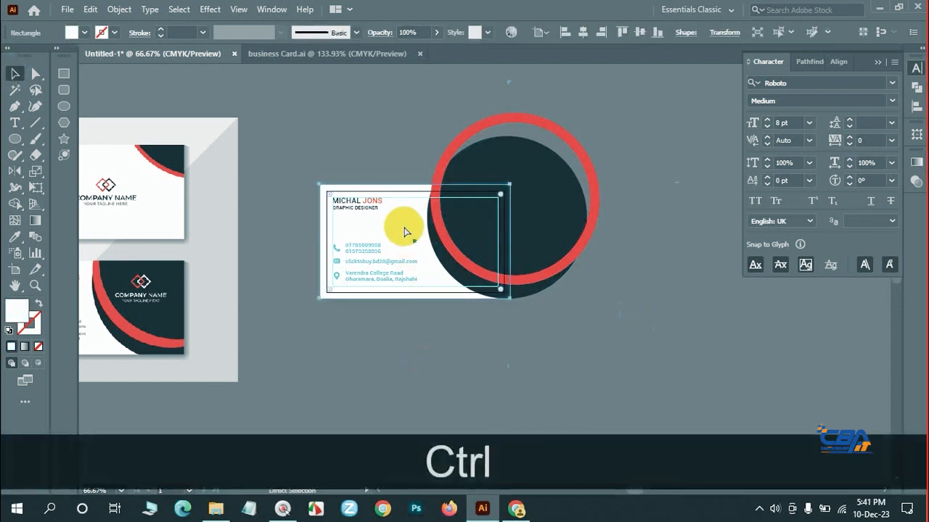
{"action": "key", "text": "ctrl+shift+bracketright"}
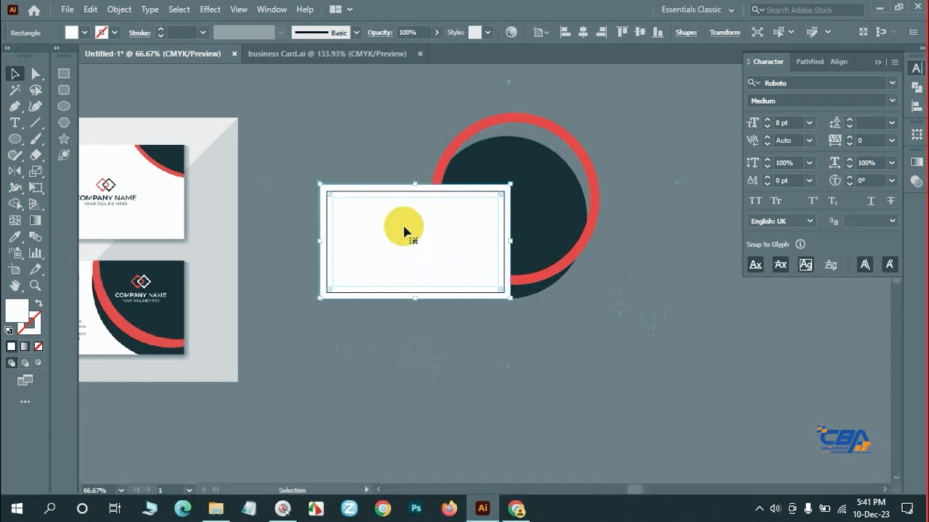
- Try clipping all artwork with the front rectangle and cutting the clip group, undo both operations and clear the selection
{"action": "key", "text": "ctrl+a"}
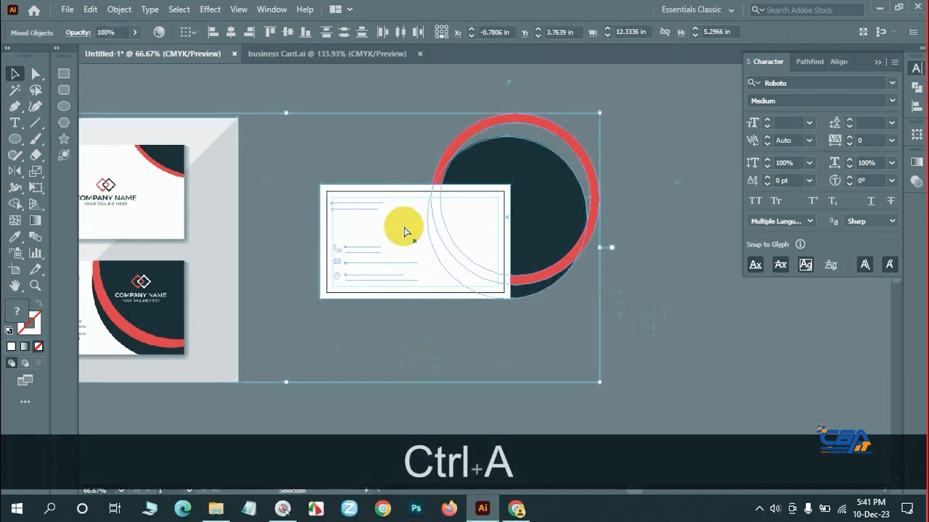
{"action": "key", "text": "ctrl+7"}
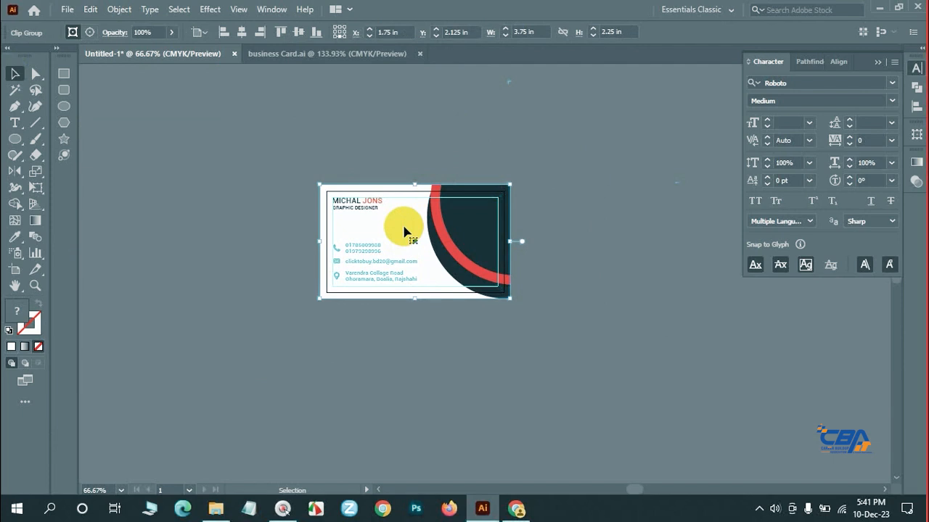
{"action": "key", "text": "ctrl+x"}
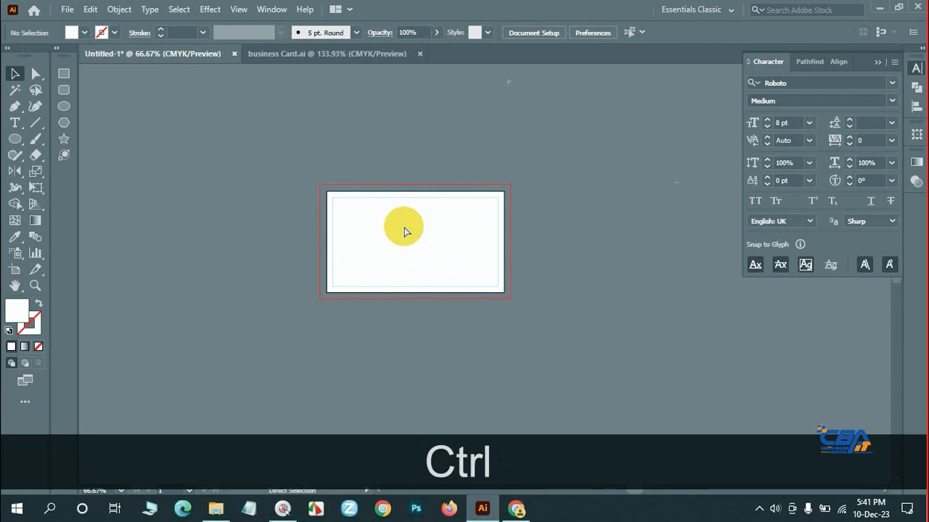
{"action": "key", "text": "ctrl+z"}
{"action": "key", "text": "ctrl+z"}
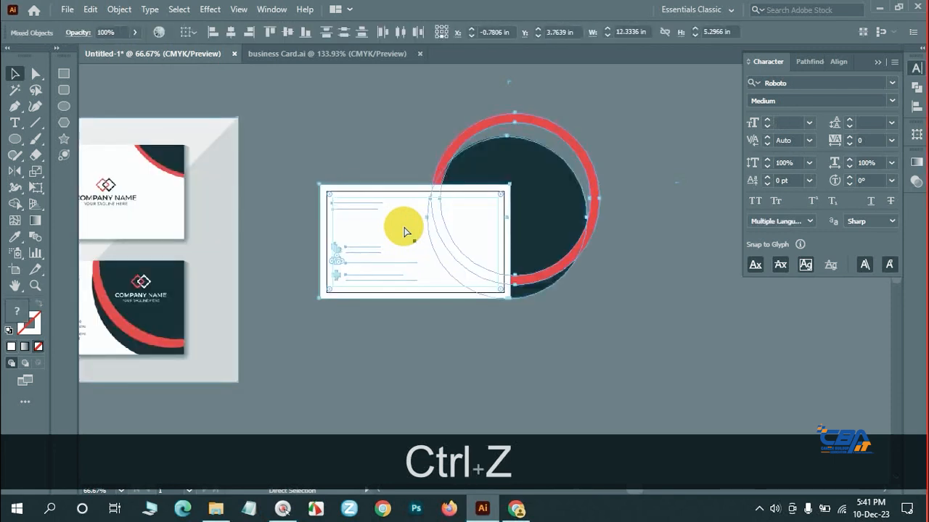
{"action": "left_click", "coordinate": [619, 293]}
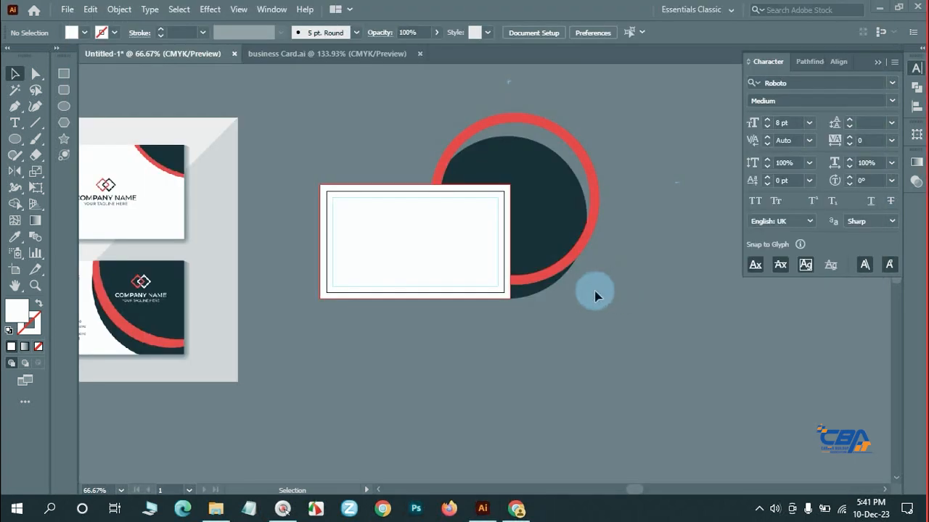
- Open the Layers panel beside the artwork and expand Layer 1 to view its objects
{"action": "left_click", "coordinate": [266, 12]}
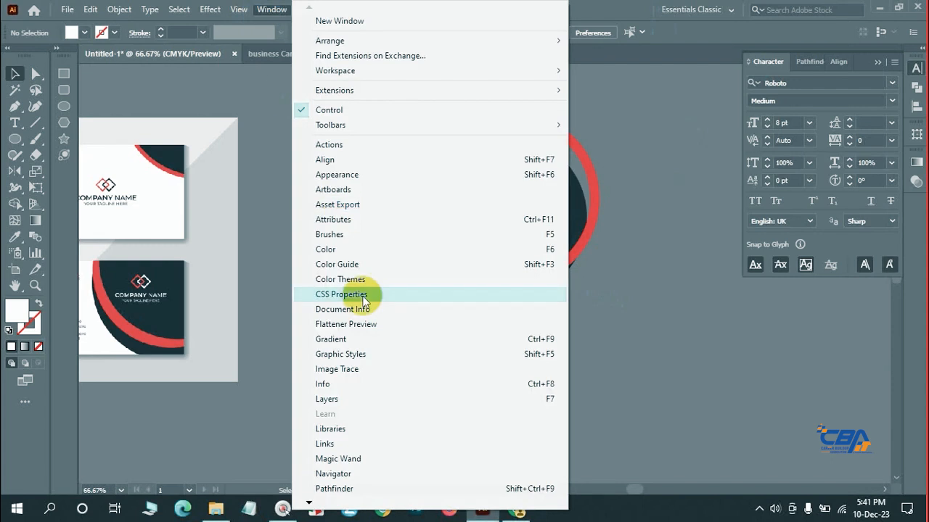
{"action": "left_click", "coordinate": [347, 400]}
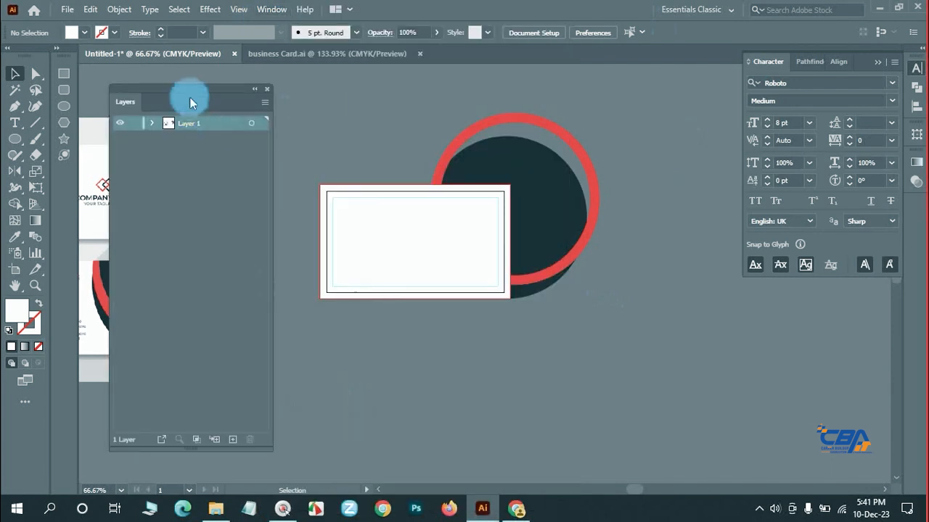
{"action": "left_click_drag", "start_coordinate": [212, 98], "coordinate": [613, 95]}
{"action": "left_click", "coordinate": [586, 114]}
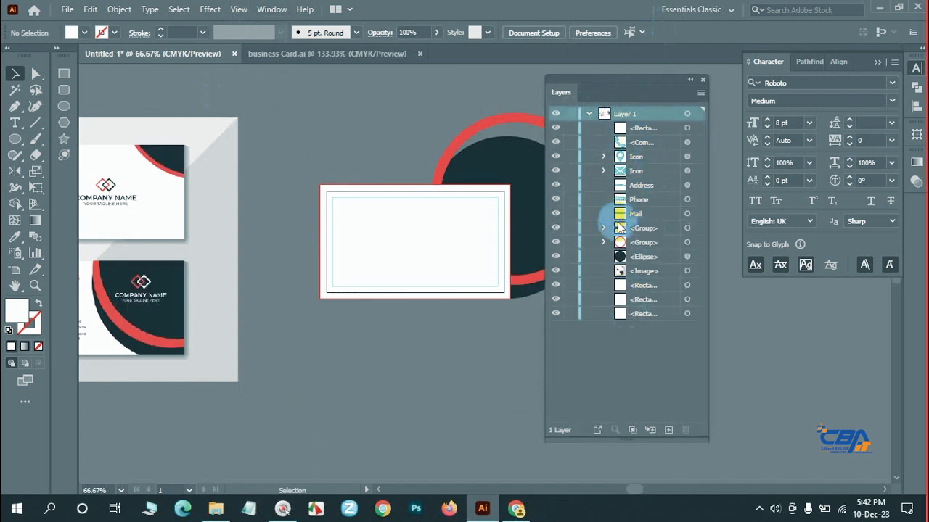
- Add a new layer above Layer 1, delete it, try locking an item, and close the Layers panel
{"action": "left_click", "coordinate": [669, 431]}
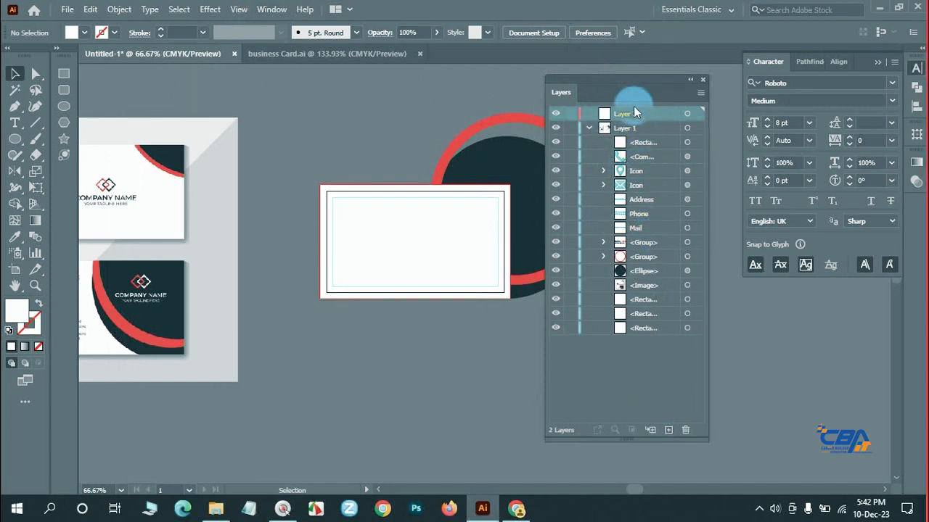
{"action": "left_click", "coordinate": [683, 430]}
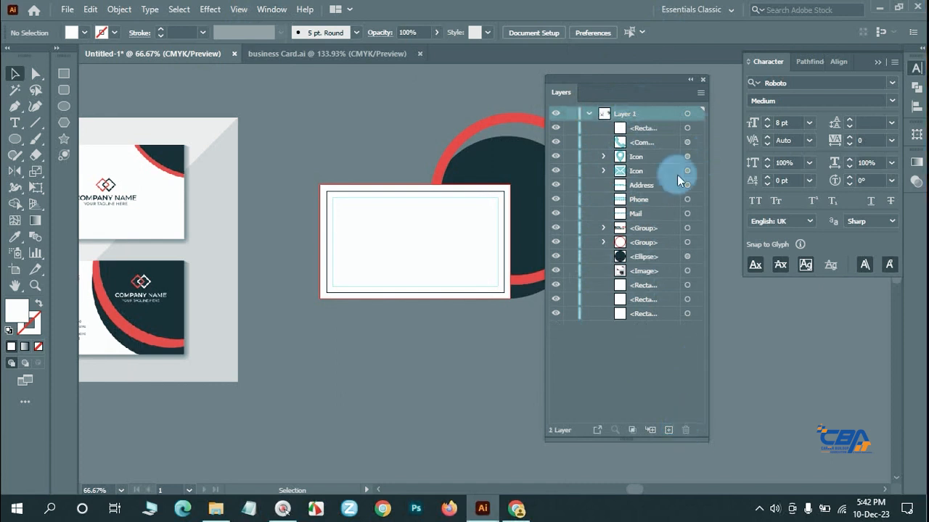
{"action": "left_click", "coordinate": [570, 228]}
{"action": "left_click", "coordinate": [570, 229]}
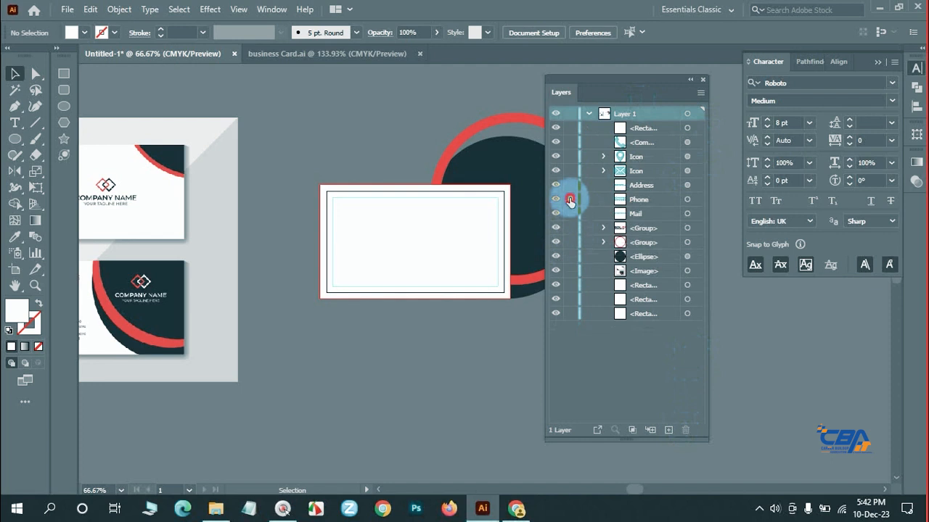
{"action": "left_click", "coordinate": [702, 81]}
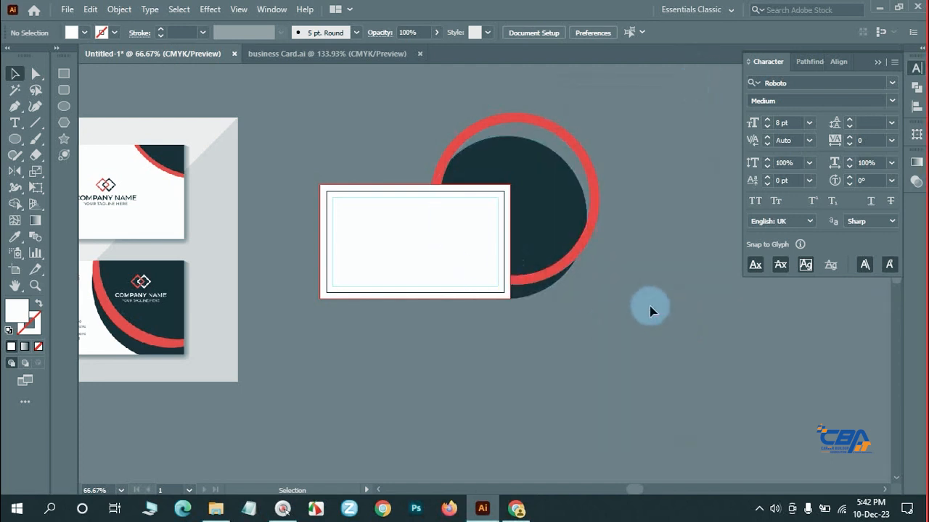
- Undo the recent changes and delete the white rectangle covering the card design
{"action": "key", "text": "ctrl+z"}
{"action": "key", "text": "ctrl+z"}
{"action": "key", "text": "ctrl+z"}
{"action": "key", "text": "ctrl+z"}
{"action": "key", "text": "ctrl+z"}
{"action": "left_click", "coordinate": [462, 258]}
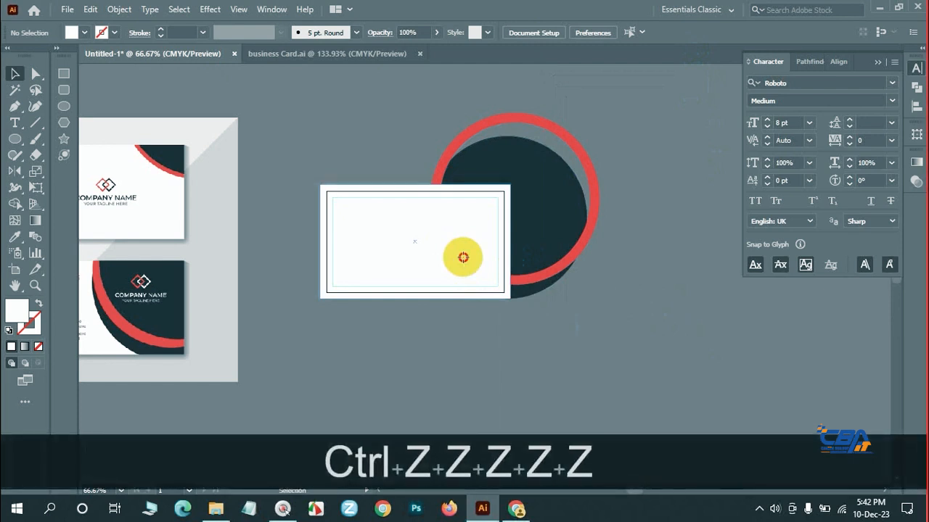
{"action": "key", "text": "BackSpace"}
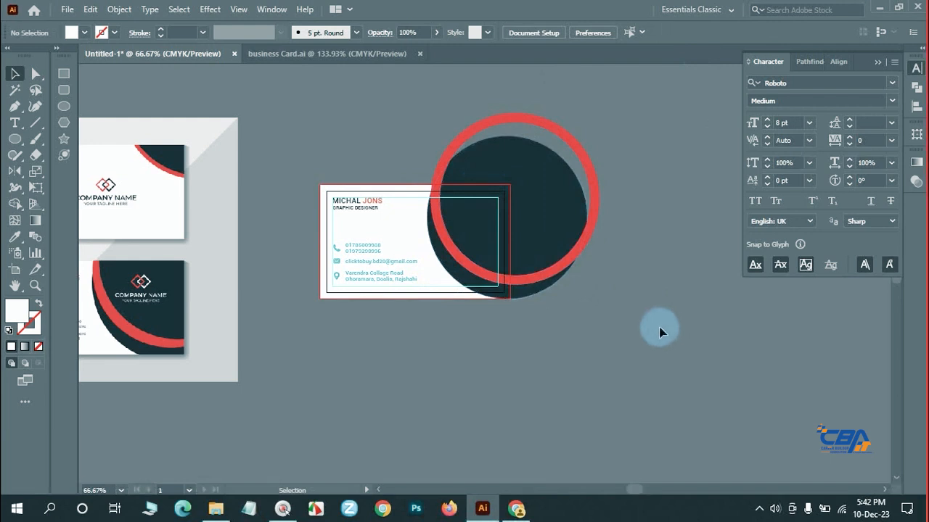
- Add a second artboard of 3.5 x 2 in beside the existing card
{"action": "key", "text": "ctrl+alt+space"}
{"action": "left_click", "coordinate": [479, 272]}
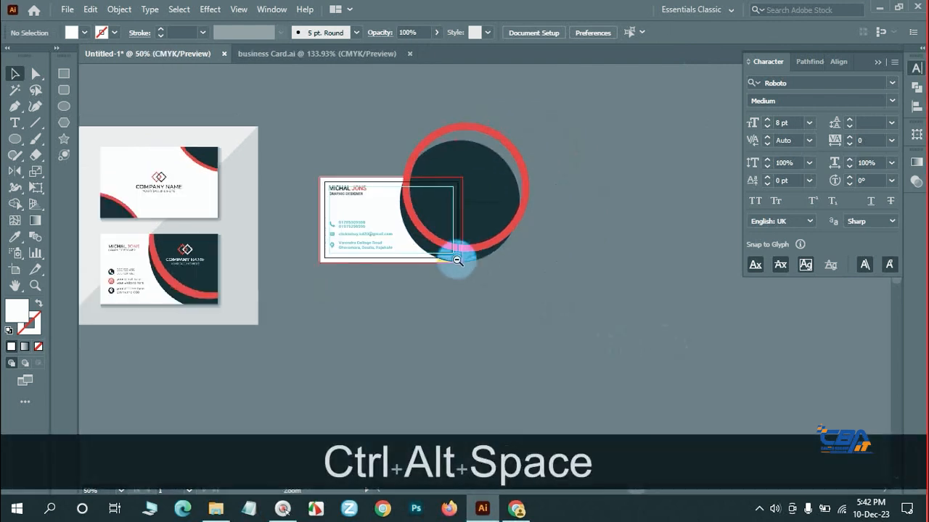
{"action": "left_click_drag", "start_coordinate": [408, 228], "coordinate": [520, 241]}
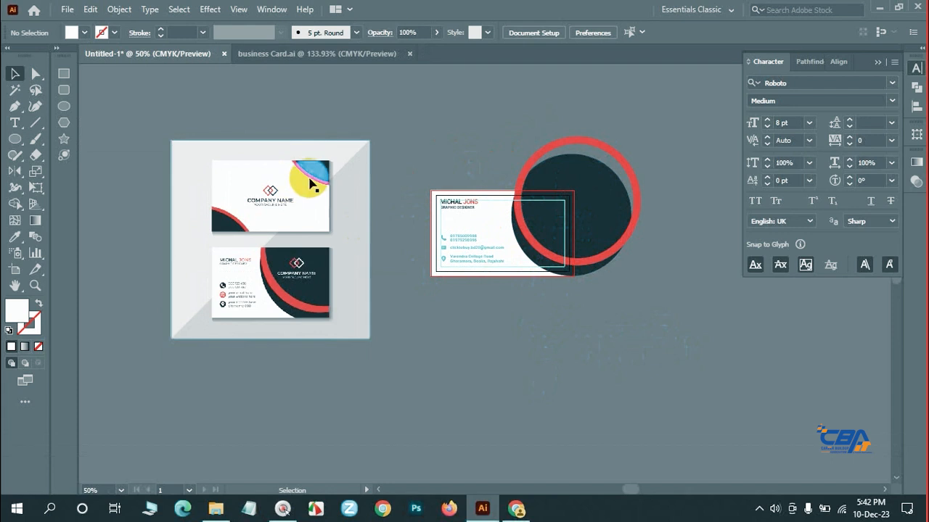
{"action": "left_click", "coordinate": [16, 272]}
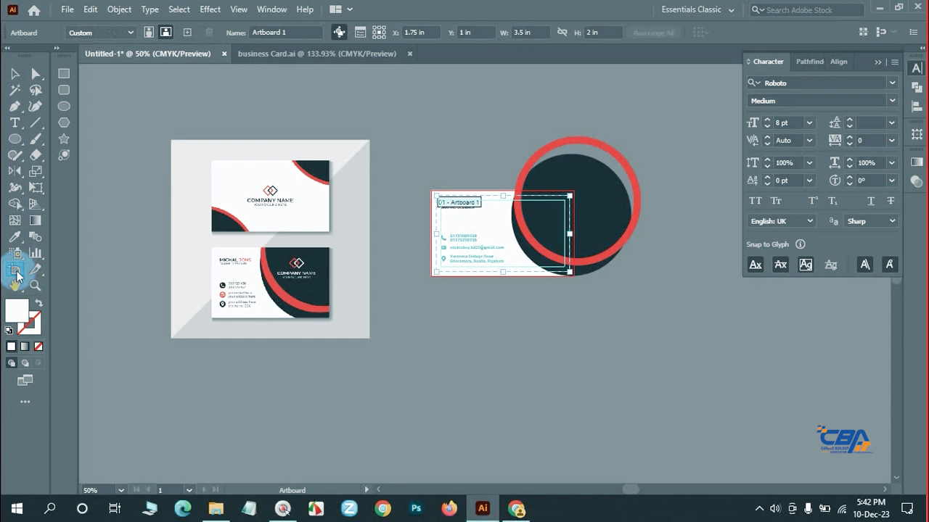
{"action": "left_click", "coordinate": [188, 33]}
- Try to move Artboard 2 up and away from the first card, undo the move and leave artboard editing
{"action": "mouse_move", "coordinate": [516, 288]}
{"action": "left_mouse_down"}
{"action": "mouse_move", "coordinate": [518, 278]}
{"action": "mouse_move", "coordinate": [492, 276]}
{"action": "mouse_move", "coordinate": [778, 342]}
{"action": "mouse_move", "coordinate": [634, 210]}
{"action": "mouse_move", "coordinate": [640, 219]}
{"action": "left_mouse_up"}
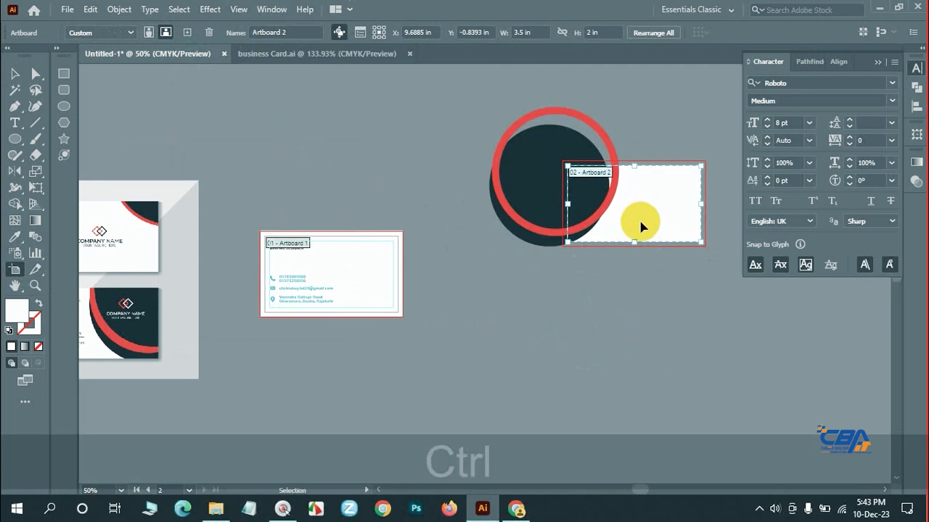
{"action": "key", "text": "ctrl+z"}
{"action": "key", "text": "ctrl+z"}
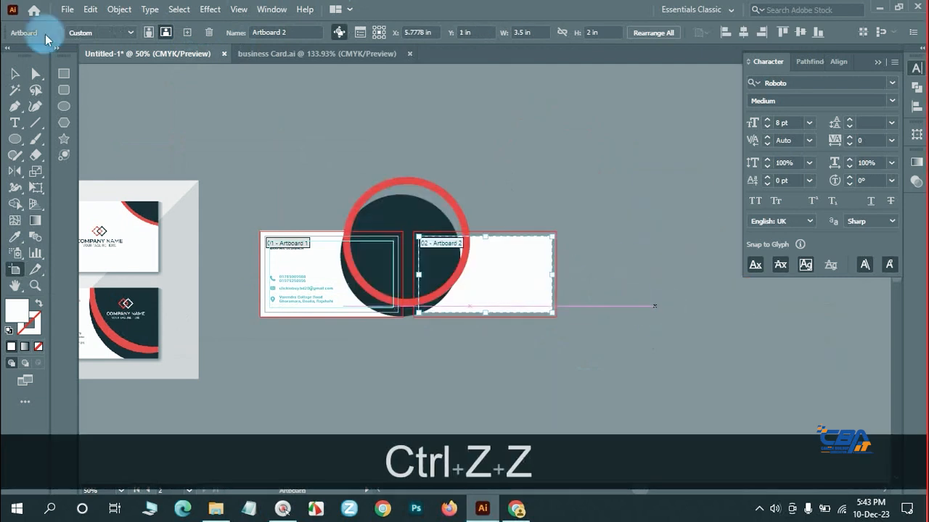
{"action": "left_click", "coordinate": [14, 74]}
{"action": "left_click", "coordinate": [644, 326]}
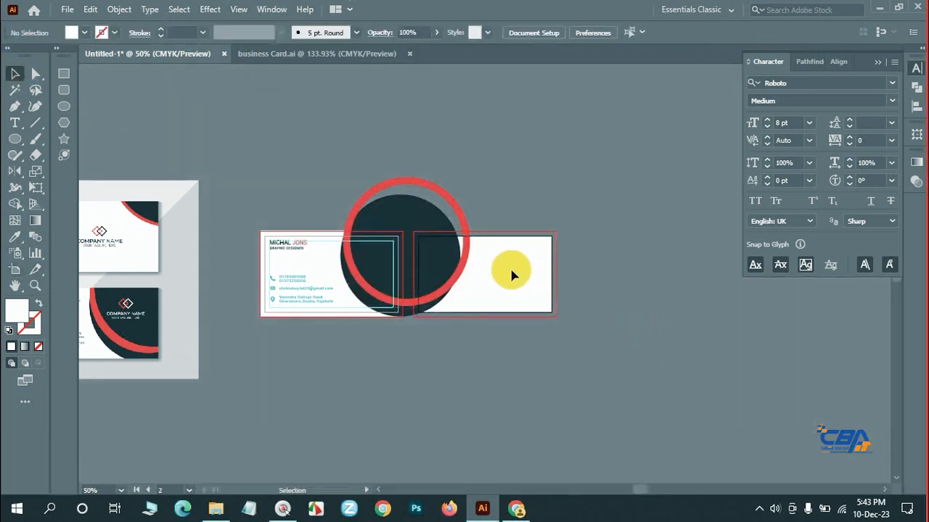
- Try again to move Artboard 2 farther from the first card, and undo both the move and the artboard's creation
{"action": "left_click", "coordinate": [14, 269]}
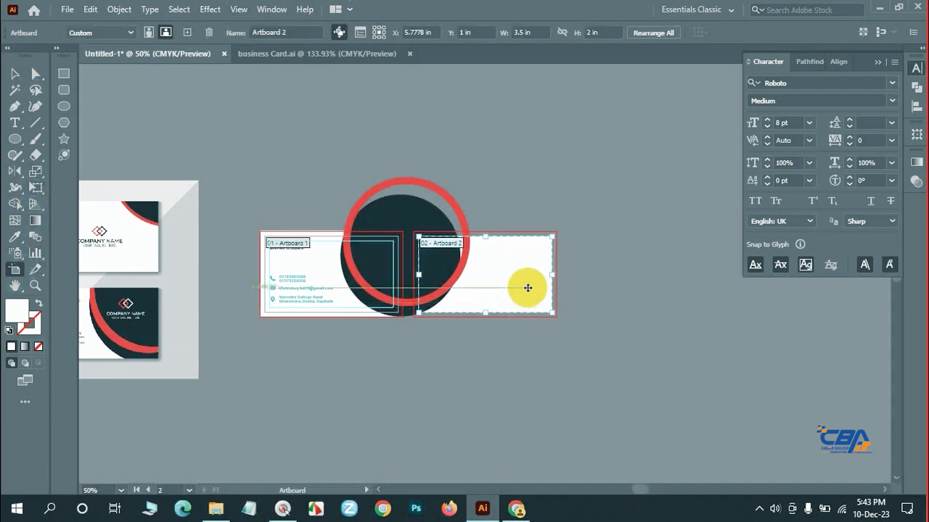
{"action": "left_click_drag", "start_coordinate": [530, 288], "coordinate": [687, 307]}
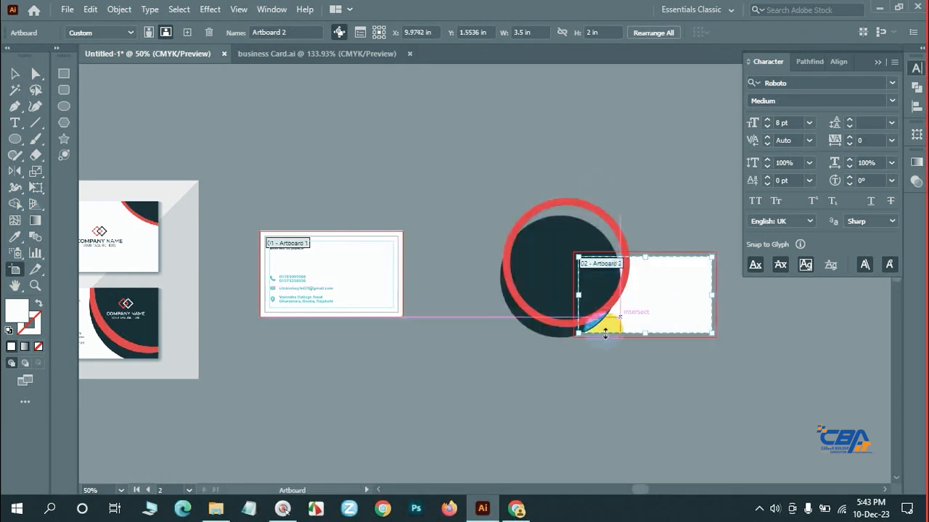
{"action": "key", "text": "ctrl+z"}
{"action": "key", "text": "ctrl+z"}
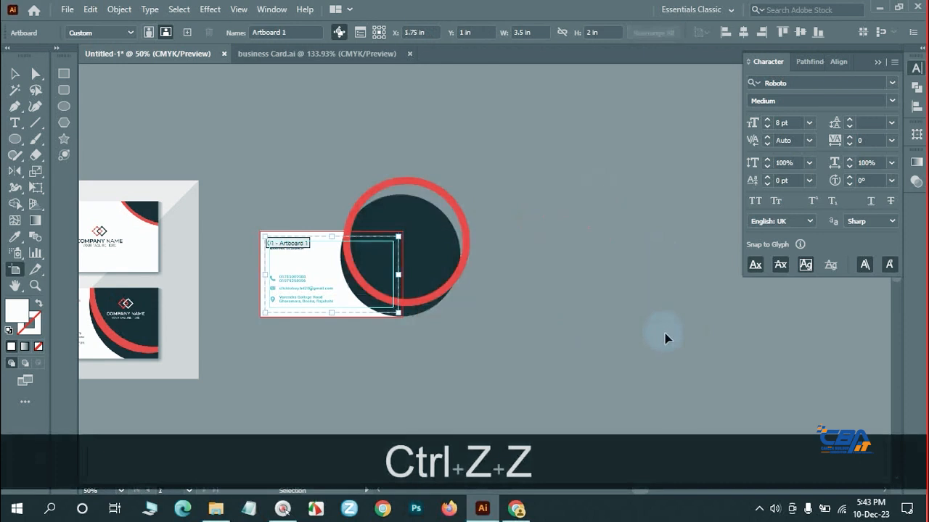
- Try to move Artboard 1 with its artwork, undo the move and select the white card background rectangle
{"action": "left_click_drag", "start_coordinate": [306, 265], "coordinate": [454, 293]}
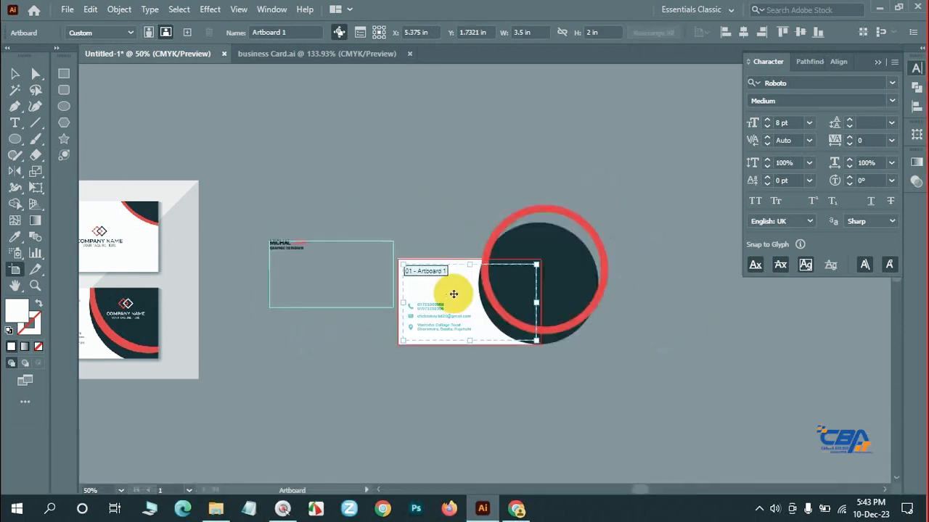
{"action": "key", "text": "ctrl+z"}
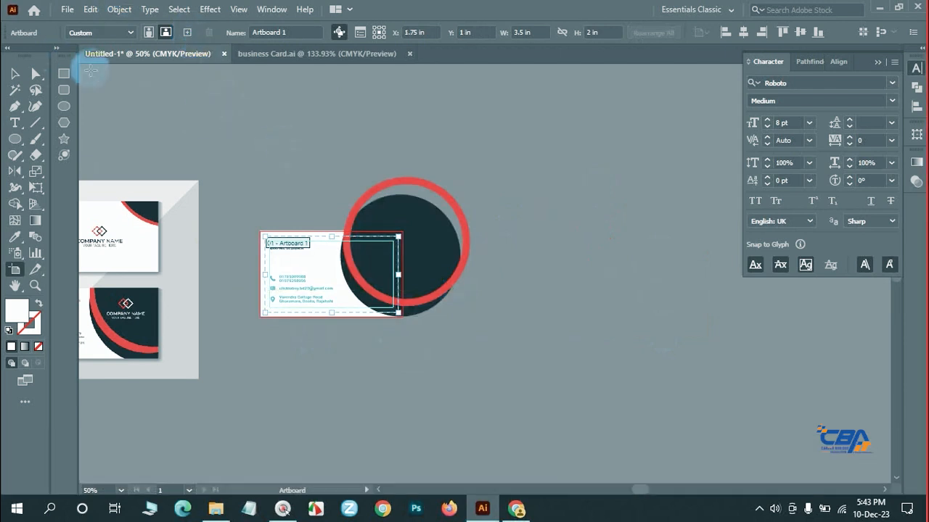
{"action": "left_click", "coordinate": [15, 73]}
{"action": "left_click", "coordinate": [301, 249]}
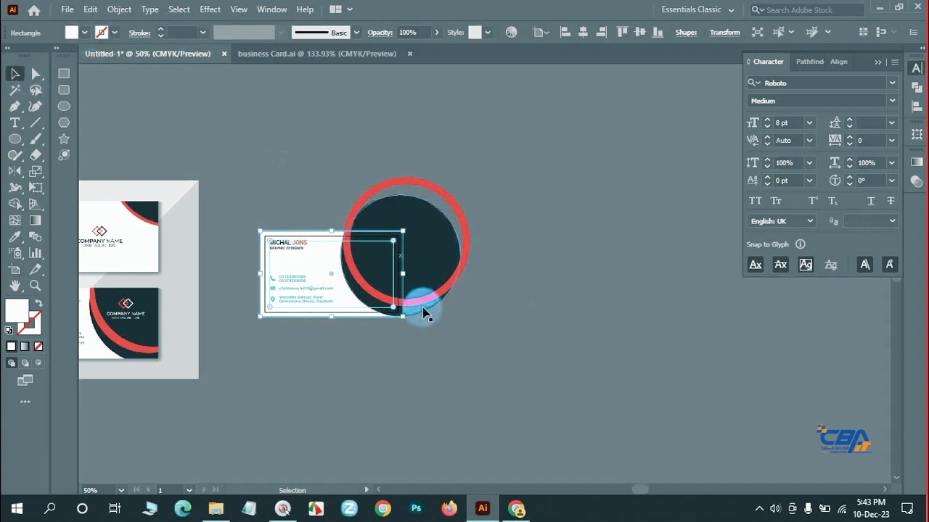
- Add a new 3.5 x 2 in artboard beside Artboard 1, keeping the Custom preset
{"action": "left_click", "coordinate": [15, 269]}
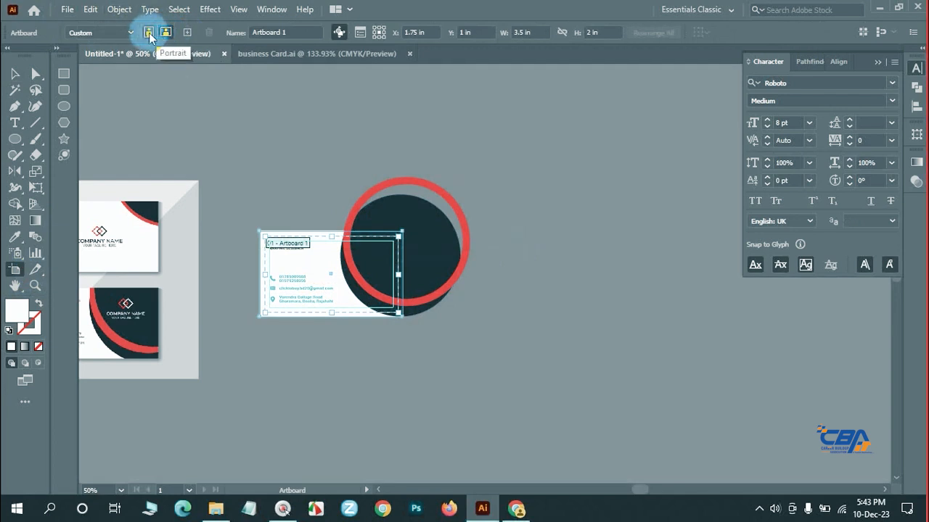
{"action": "left_click", "coordinate": [128, 32]}
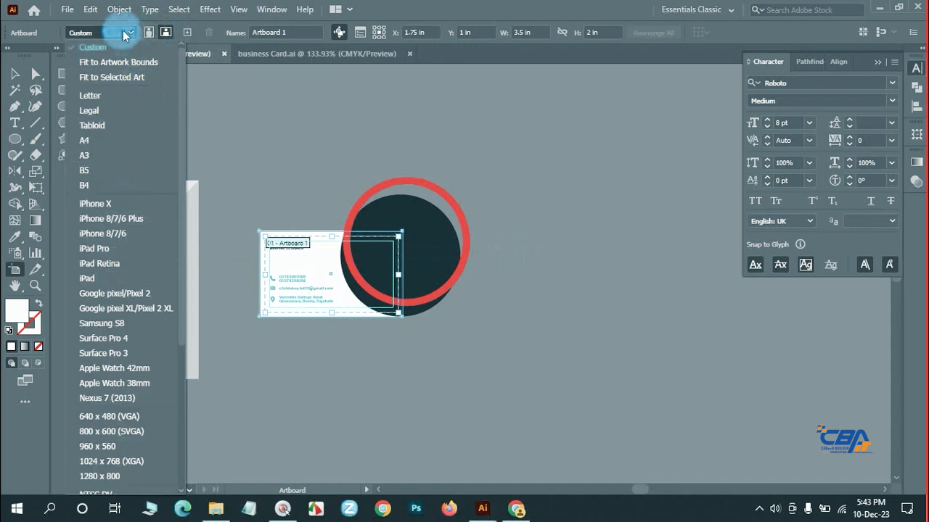
{"action": "left_click", "coordinate": [128, 33]}
{"action": "left_click", "coordinate": [186, 33]}
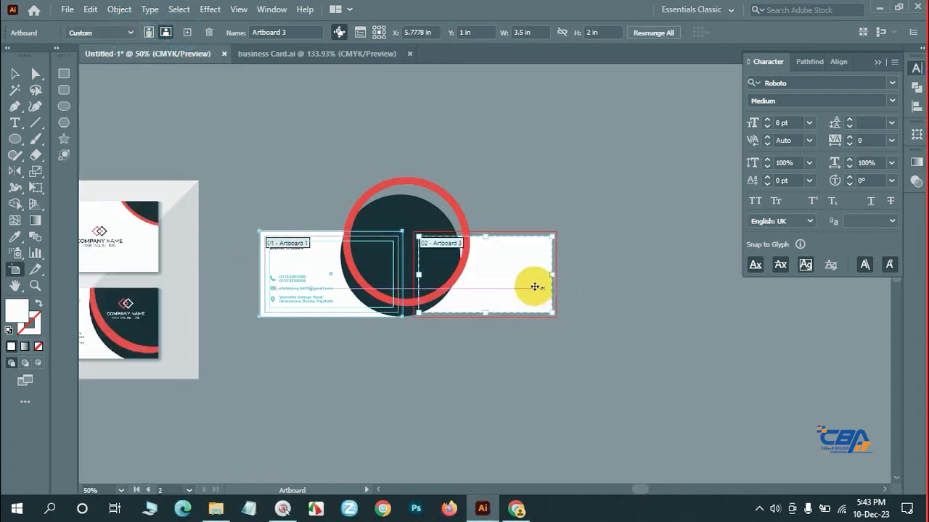
- Try to move Artboard 3 farther from the card, undo the move and leave artboard editing
{"action": "left_click_drag", "start_coordinate": [506, 278], "coordinate": [668, 288]}
{"action": "key", "text": "ctrl+z"}
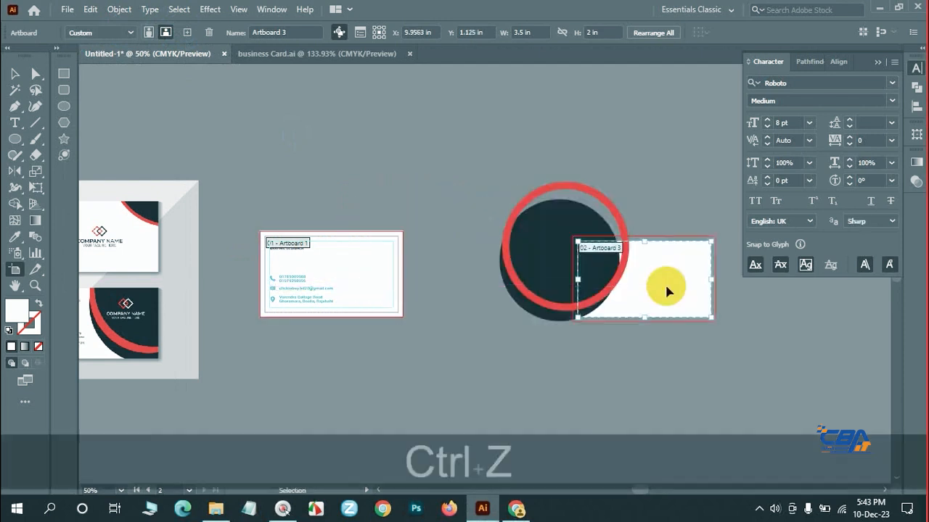
{"action": "left_click", "coordinate": [481, 366]}
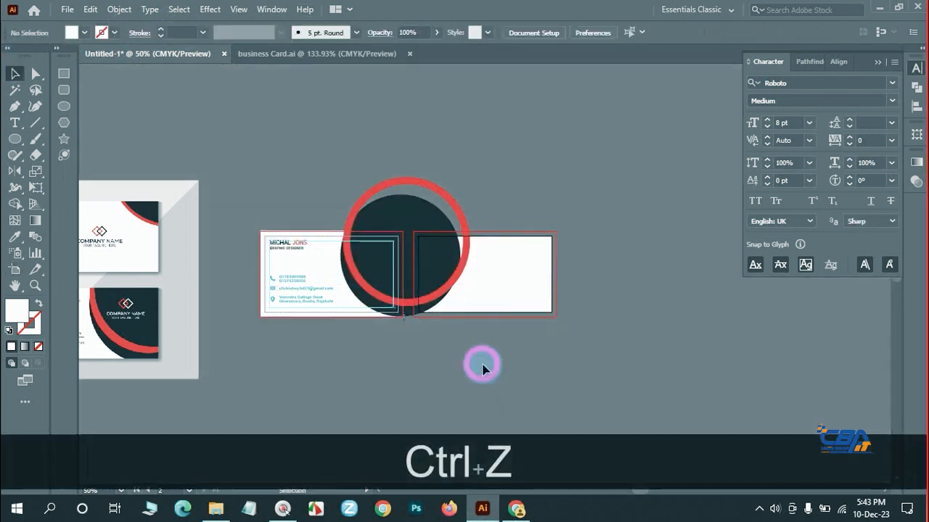
- Lock the white card background together with the dark circle and red ring
{"action": "key", "text": "ctrl+space"}
{"action": "left_click", "coordinate": [449, 309], "text": "ctrl"}
{"action": "left_click", "coordinate": [453, 255], "text": "ctrl"}
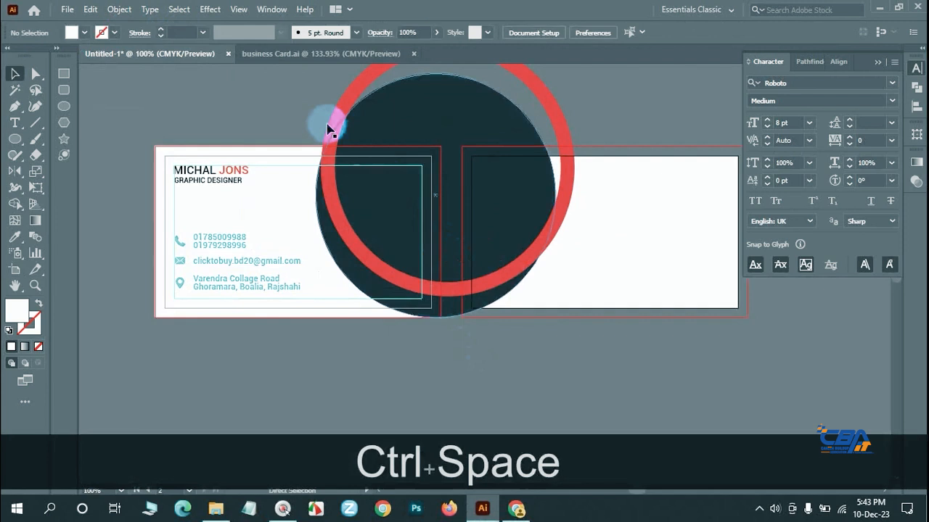
{"action": "left_click", "coordinate": [365, 189]}
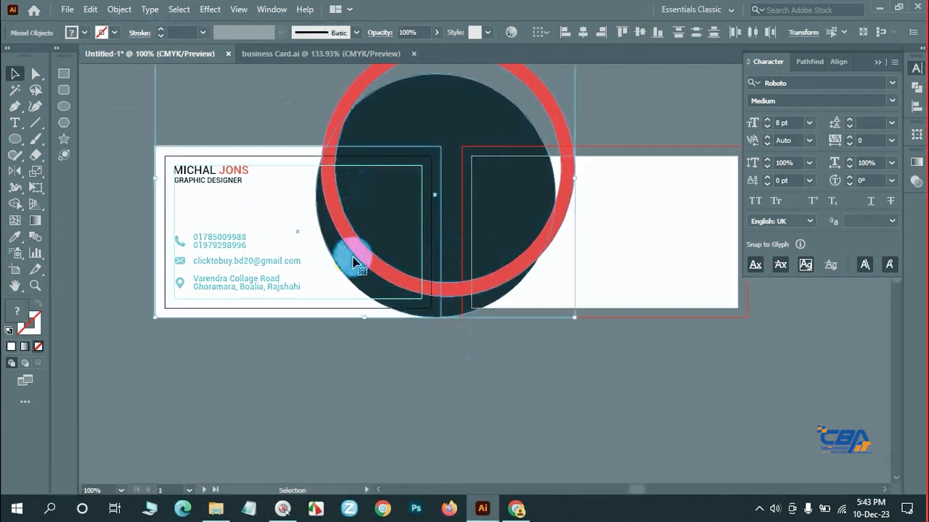
{"action": "key", "text": "ctrl+2"}
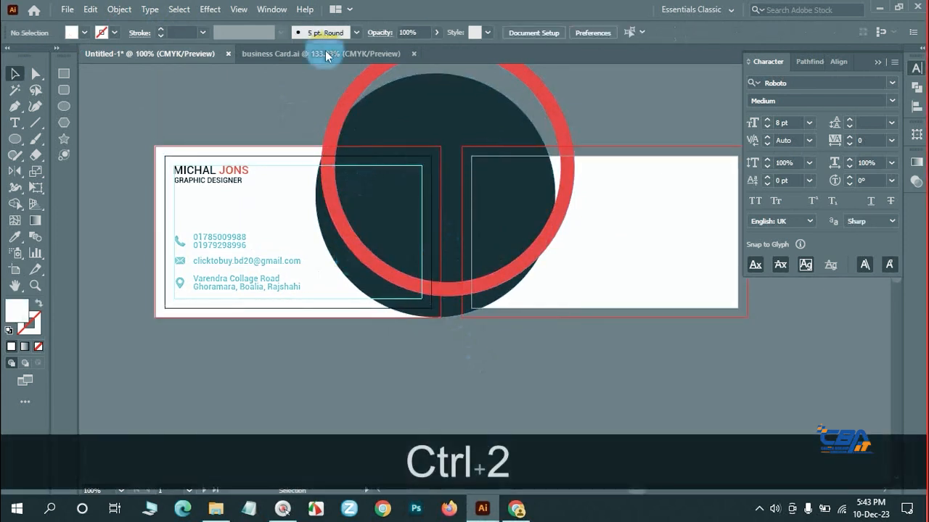
- Move Artboard 3 farther away from the first card and leave artboard editing
{"action": "left_click", "coordinate": [14, 270]}
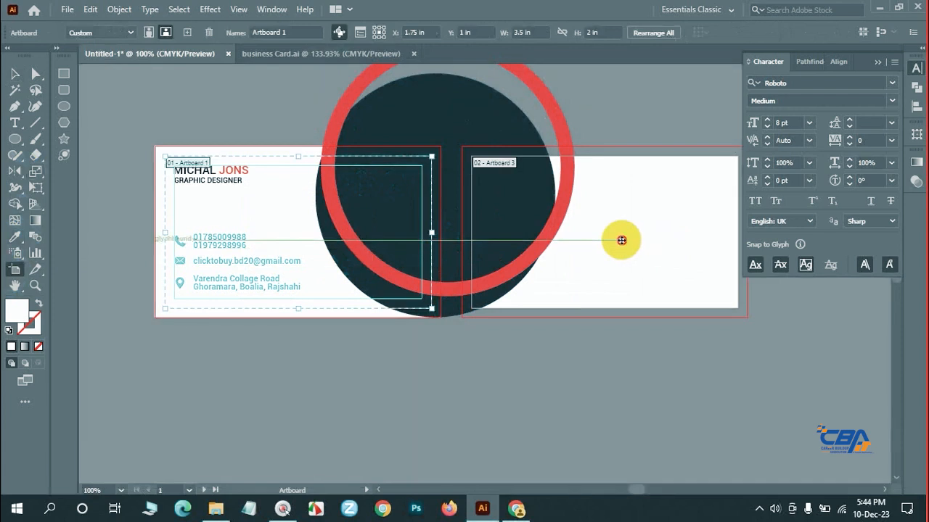
{"action": "left_click_drag", "start_coordinate": [613, 239], "coordinate": [498, 212]}
{"action": "key", "text": "space"}
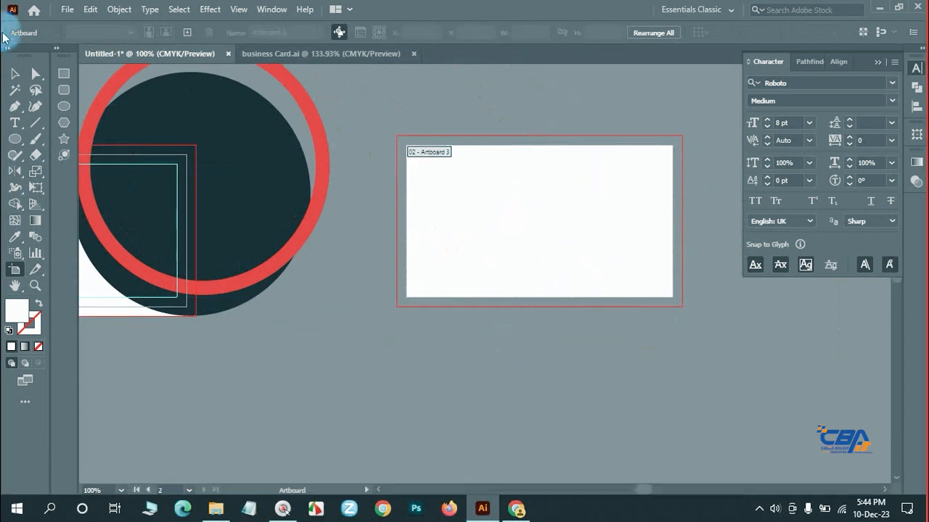
{"action": "left_click", "coordinate": [13, 74]}
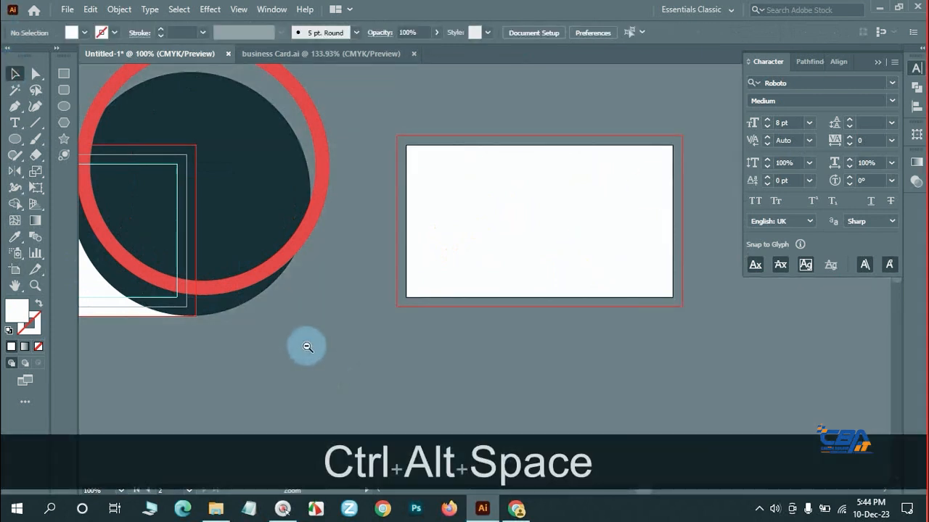
{"action": "left_click", "coordinate": [309, 339], "text": "ctrl+alt"}
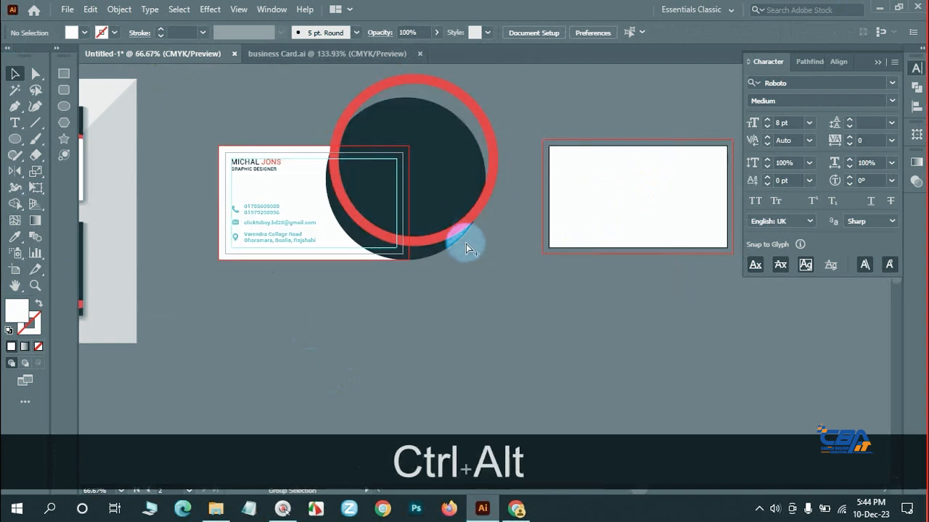
- Unlock all locked objects and clear the selection
{"action": "key", "text": "ctrl+alt+2"}
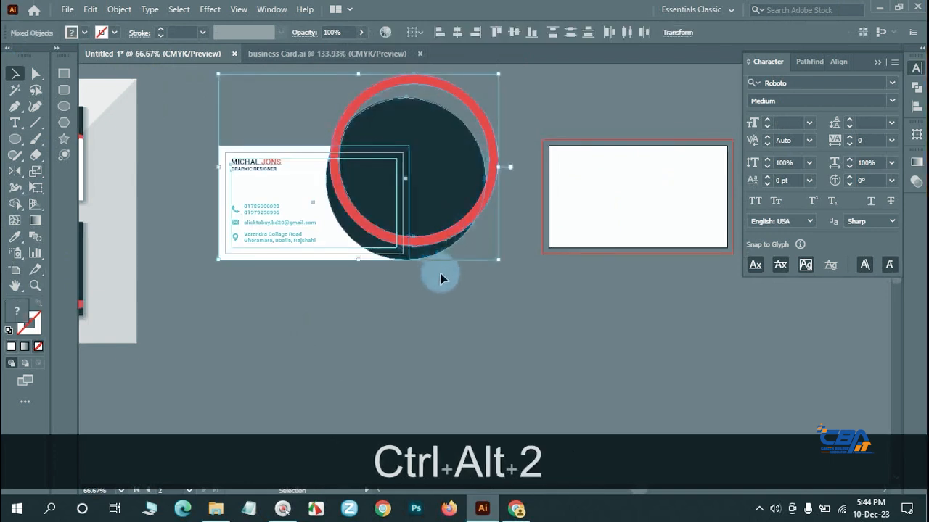
{"action": "left_click", "coordinate": [467, 388]}
{"action": "left_click_drag", "start_coordinate": [203, 124], "coordinate": [303, 289]}
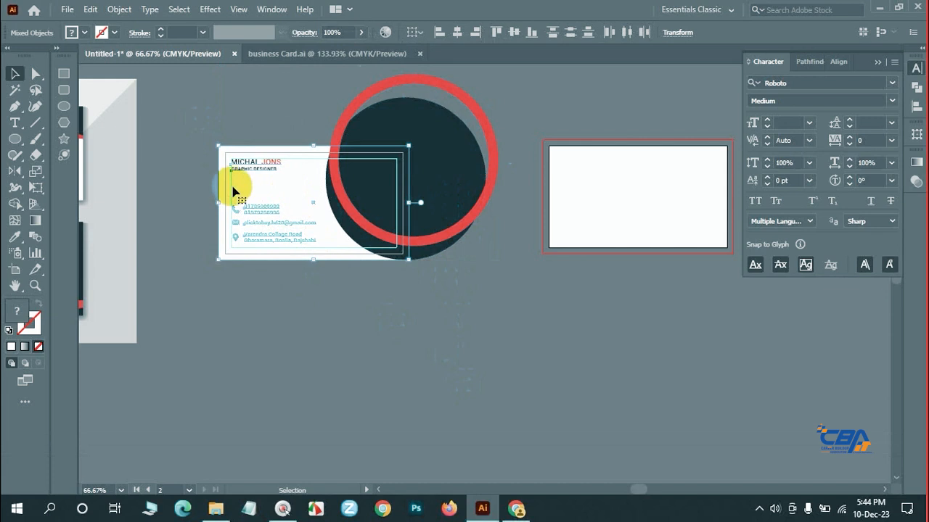
{"action": "left_click", "coordinate": [193, 245]}
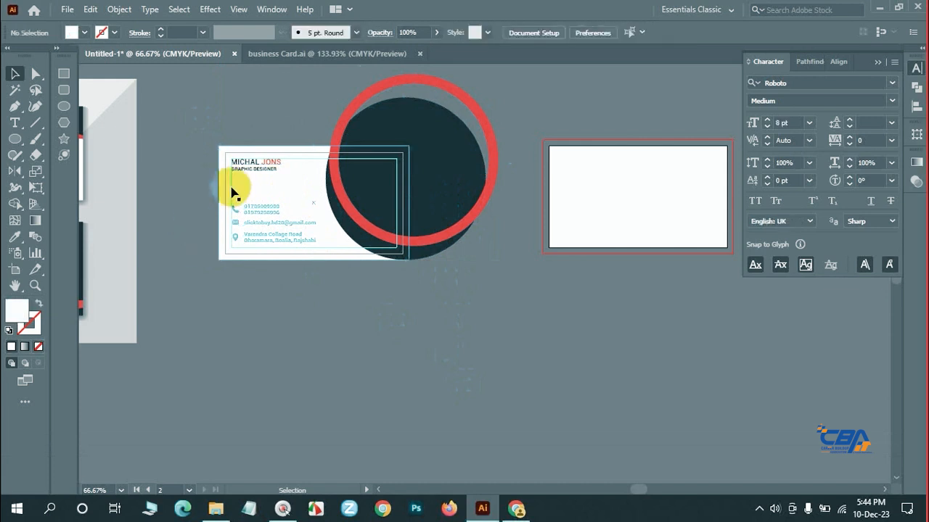
{"action": "right_click", "coordinate": [232, 187]}
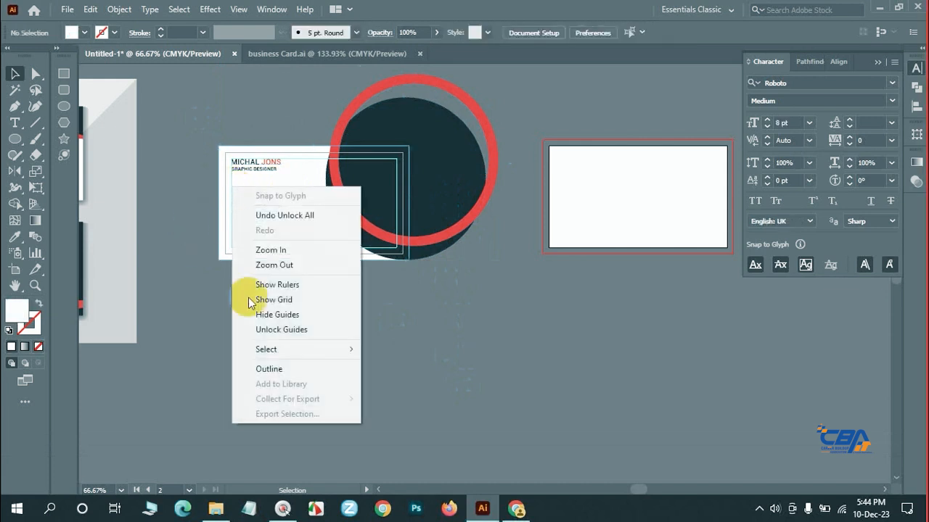
{"action": "left_click", "coordinate": [367, 354]}
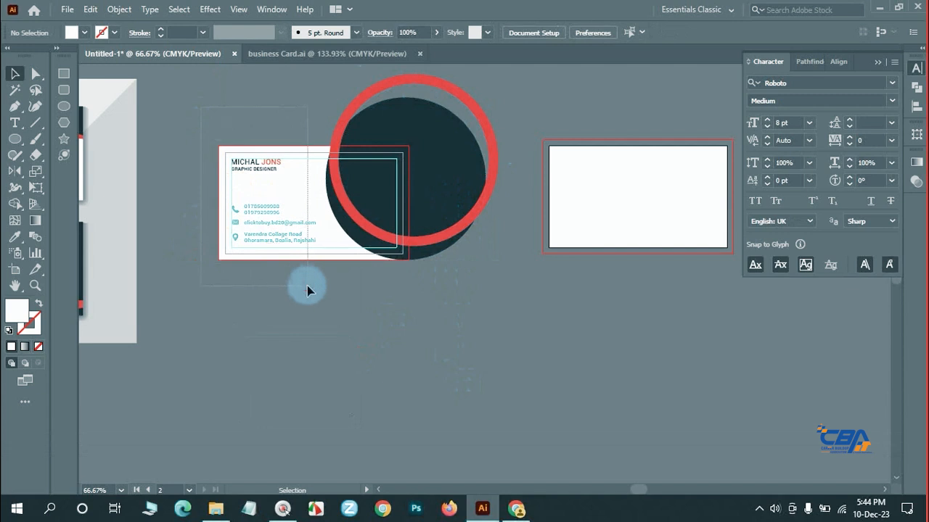
- Copy the first card's white background, inner frames and contact details onto the second artboard, aligning the background with its bleed
{"action": "left_click_drag", "start_coordinate": [307, 288], "coordinate": [609, 204]}
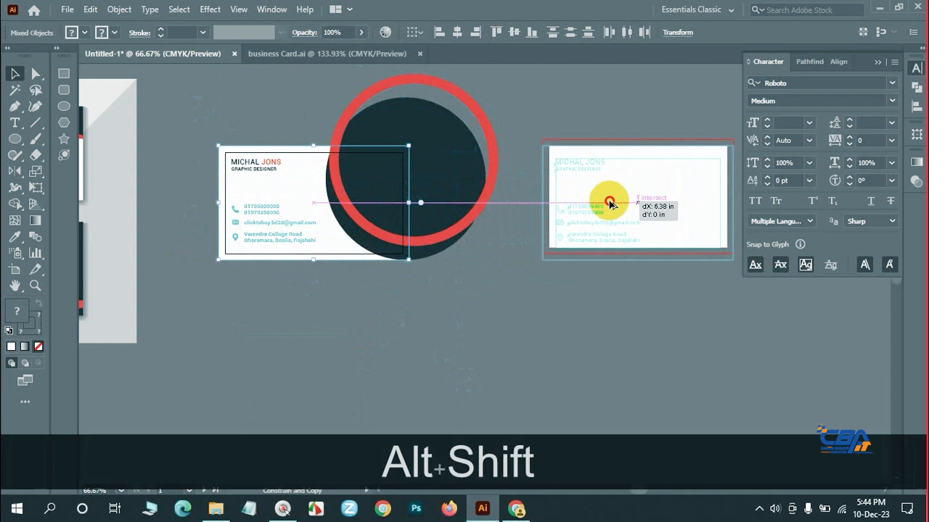
{"action": "left_click_drag", "start_coordinate": [609, 203], "coordinate": [602, 191]}
{"action": "left_click", "coordinate": [617, 327]}
- Delete the name and title, phone numbers, e-mail and address texts from the second card
{"action": "key", "text": "ctrl+space"}
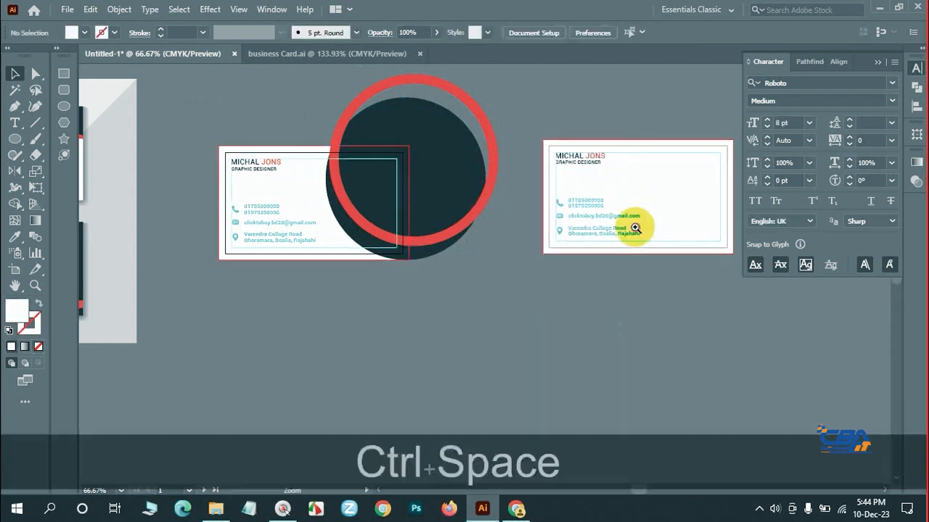
{"action": "left_click", "coordinate": [635, 227]}
{"action": "left_click", "coordinate": [414, 183]}
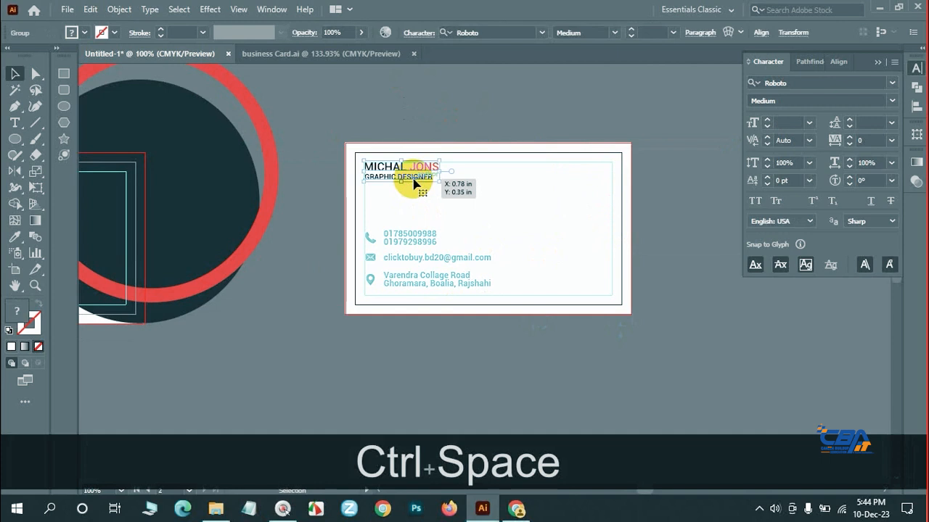
{"action": "key", "text": "BackSpace"}
{"action": "left_click", "coordinate": [400, 242]}
{"action": "key", "text": "BackSpace"}
{"action": "left_click", "coordinate": [405, 257]}
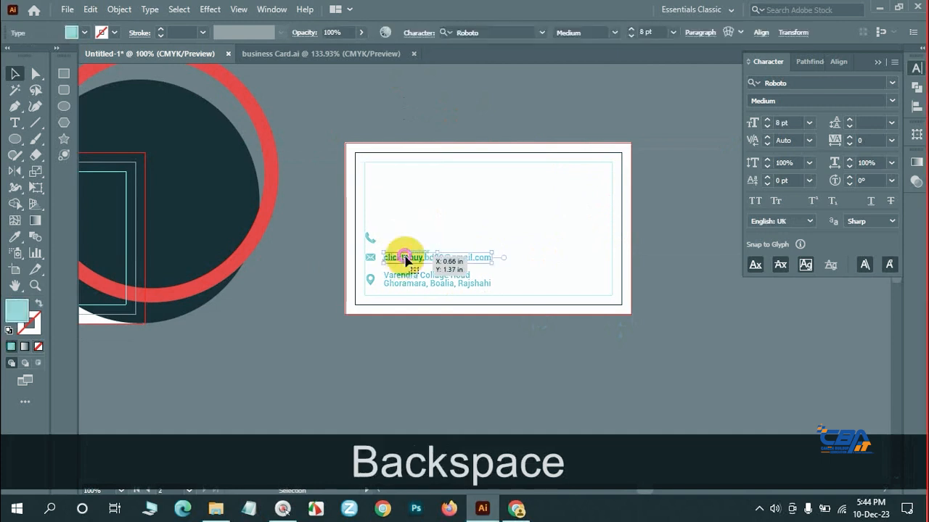
{"action": "key", "text": "BackSpace"}
{"action": "left_click", "coordinate": [409, 280]}
{"action": "key", "text": "BackSpace"}
- Delete the envelope, phone and location icons from the second card
{"action": "left_click", "coordinate": [374, 257]}
{"action": "key", "text": "BackSpace"}
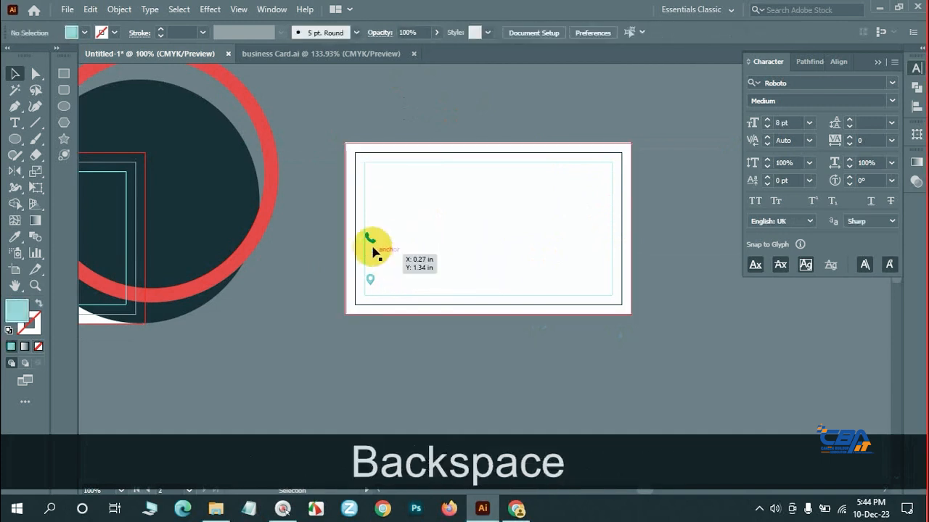
{"action": "left_click", "coordinate": [370, 241]}
{"action": "key", "text": "BackSpace"}
{"action": "left_click", "coordinate": [370, 283]}
{"action": "key", "text": "BackSpace"}
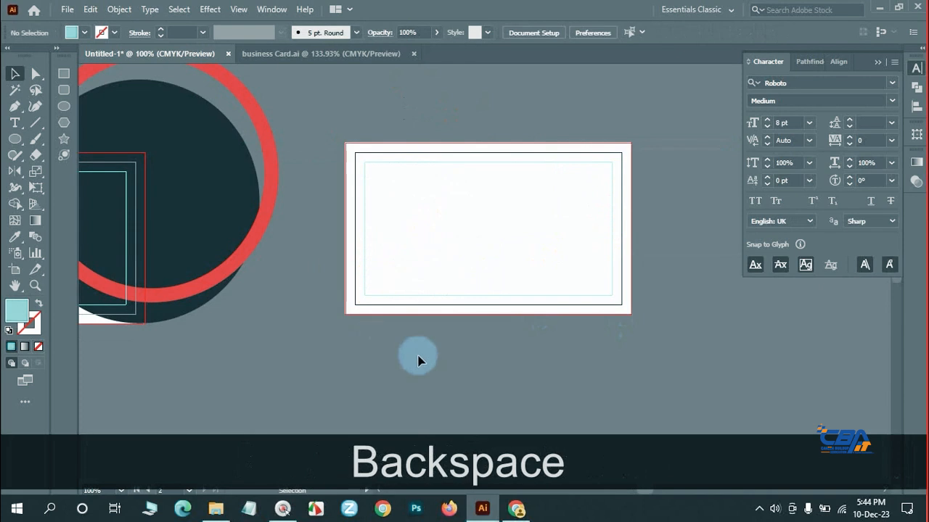
- Copy the dark circle and red ring from the first card to the second card, undoing the extra move
{"action": "left_click", "coordinate": [340, 296], "text": "ctrl+alt"}
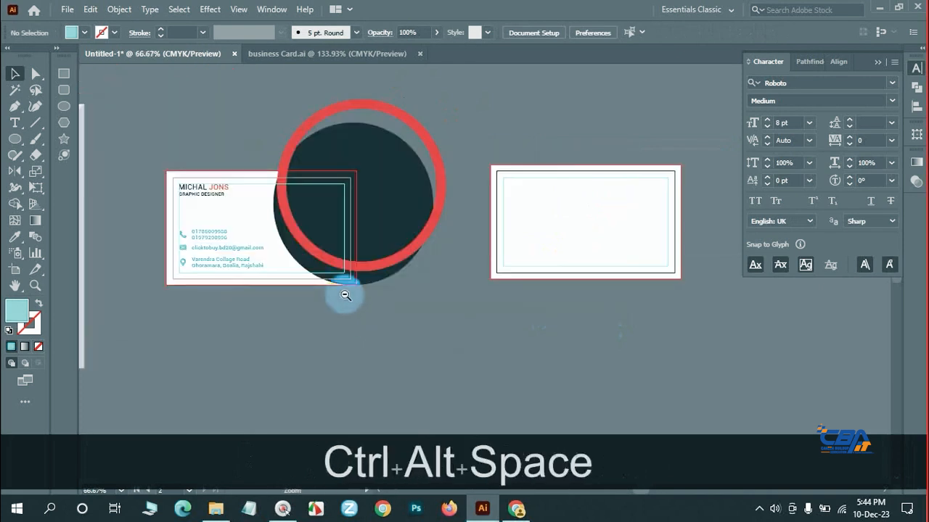
{"action": "left_click", "coordinate": [348, 289], "text": "ctrl+alt"}
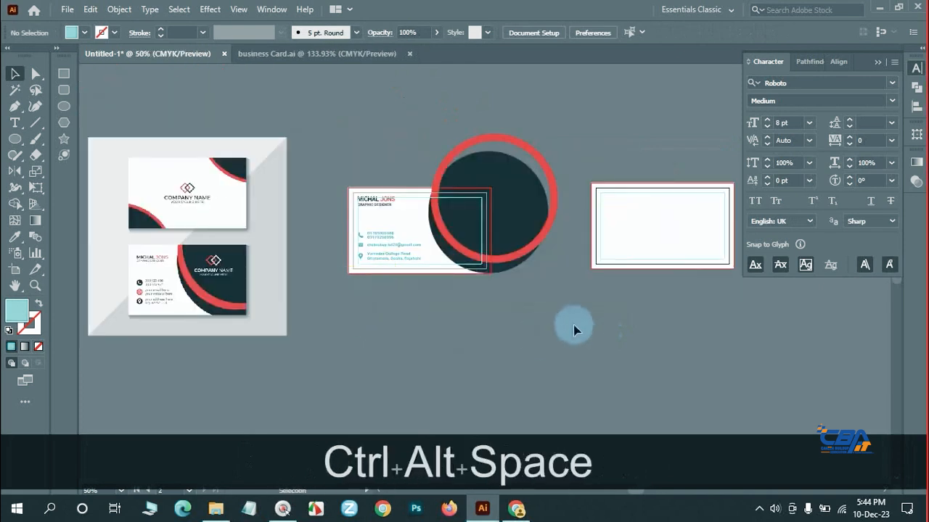
{"action": "left_click_drag", "start_coordinate": [556, 124], "coordinate": [728, 192]}
{"action": "left_click_drag", "start_coordinate": [666, 221], "coordinate": [541, 252]}
{"action": "left_click_drag", "start_coordinate": [613, 197], "coordinate": [628, 187]}
{"action": "key", "text": "ctrl+z"}
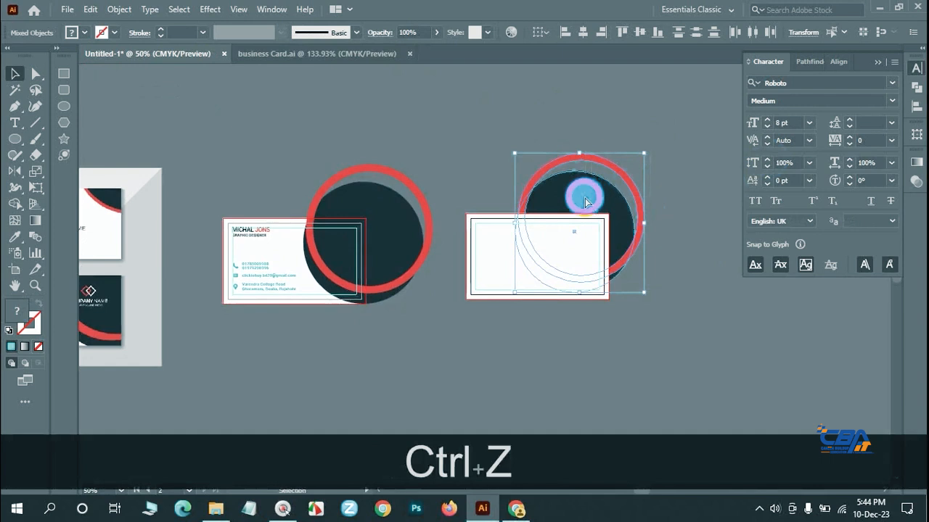
- Group the copied circle and ring and place the group in front, over the second card's upper-right corner
{"action": "key", "text": "ctrl+g"}
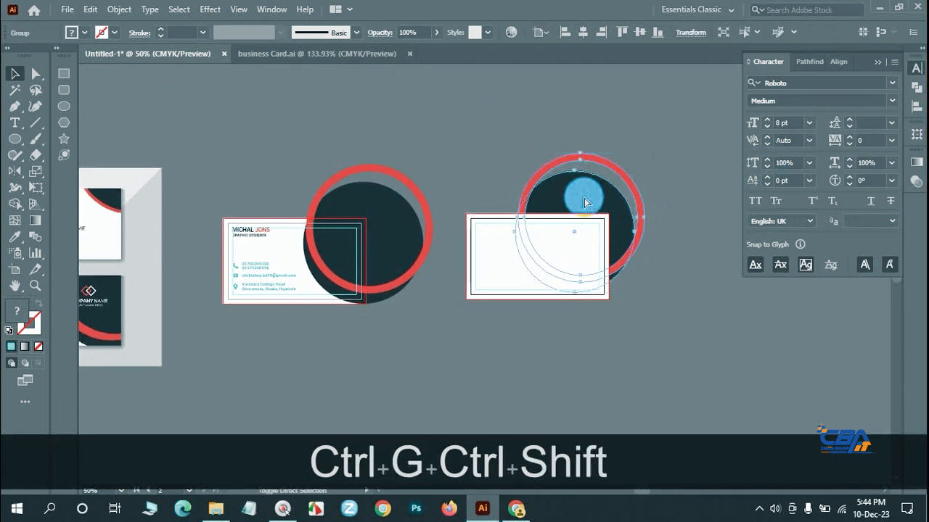
{"action": "key", "text": "ctrl+shift+bracketright"}
{"action": "left_click_drag", "start_coordinate": [598, 189], "coordinate": [639, 148]}
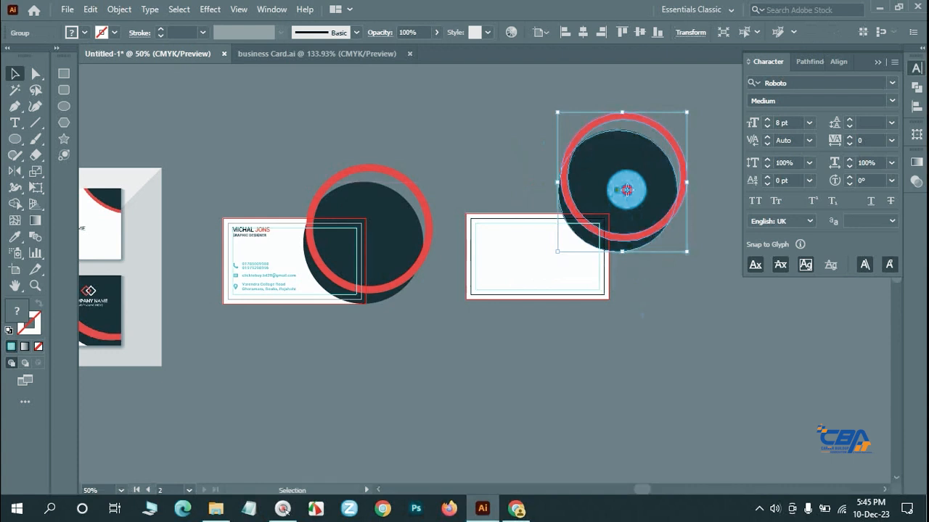
- Duplicate the circle group near the second card's lower-left corner and reflect the duplicate across the horizontal axis
{"action": "left_click_drag", "start_coordinate": [627, 189], "coordinate": [460, 359]}
{"action": "right_click", "coordinate": [461, 356]}
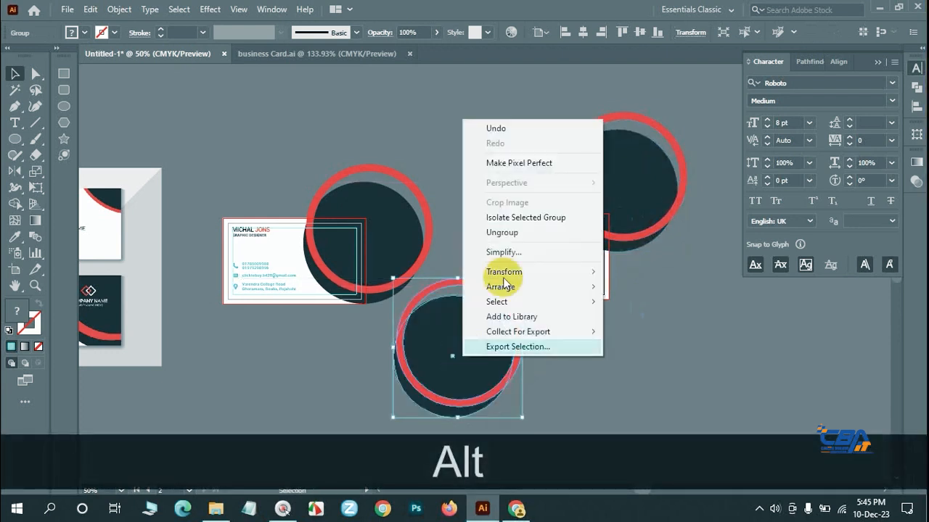
{"action": "mouse_move", "coordinate": [504, 272]}
{"action": "left_click", "coordinate": [645, 318]}
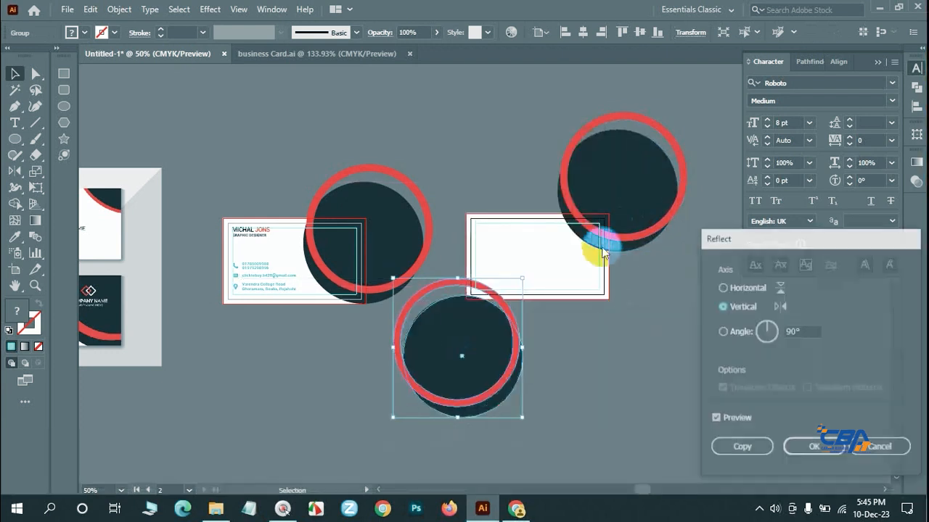
{"action": "left_click", "coordinate": [739, 290]}
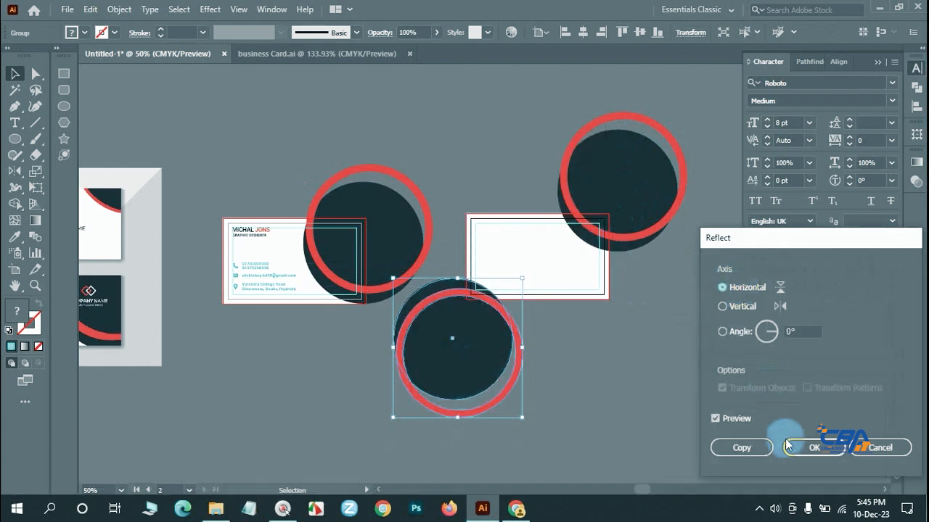
{"action": "left_click", "coordinate": [814, 448]}
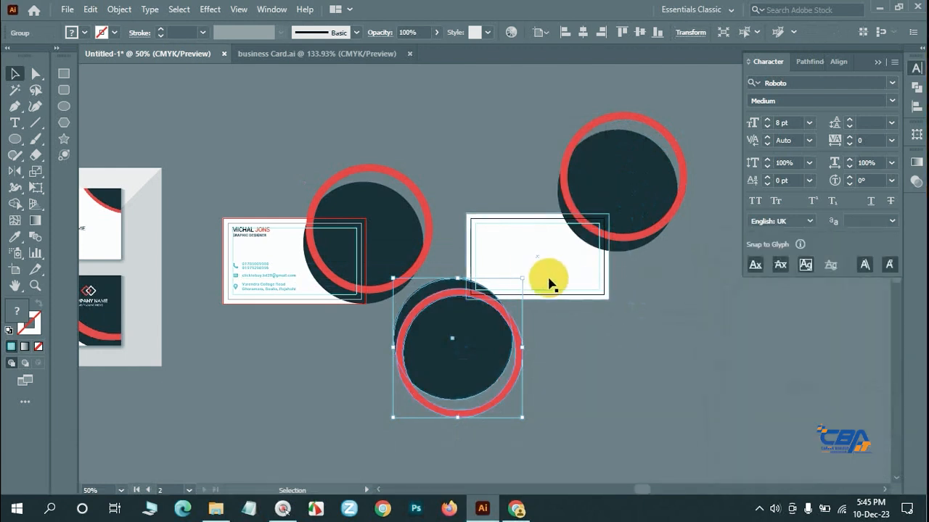
- Rotate the reflected circle group clockwise and shift it up over the second card's lower-left corner
{"action": "left_click_drag", "start_coordinate": [528, 273], "coordinate": [549, 369]}
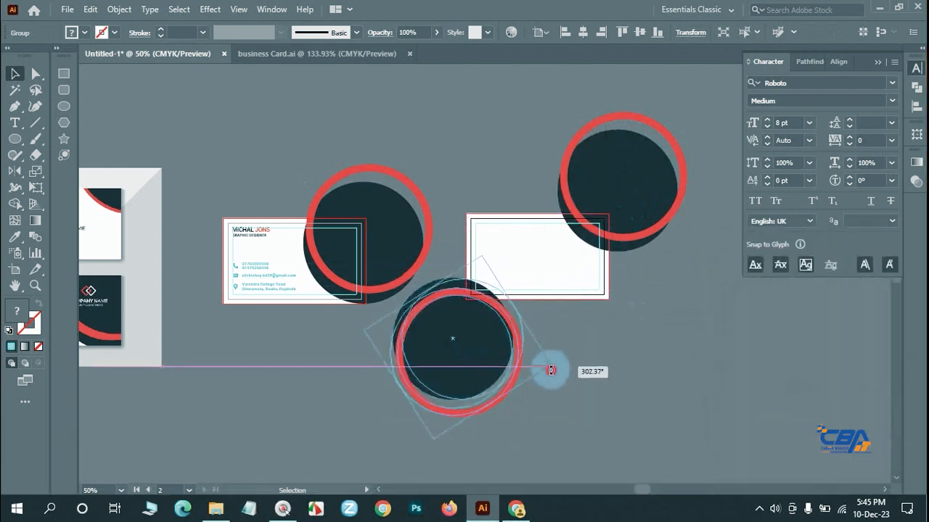
{"action": "left_click_drag", "start_coordinate": [448, 352], "coordinate": [448, 331]}
{"action": "left_click", "coordinate": [616, 356]}
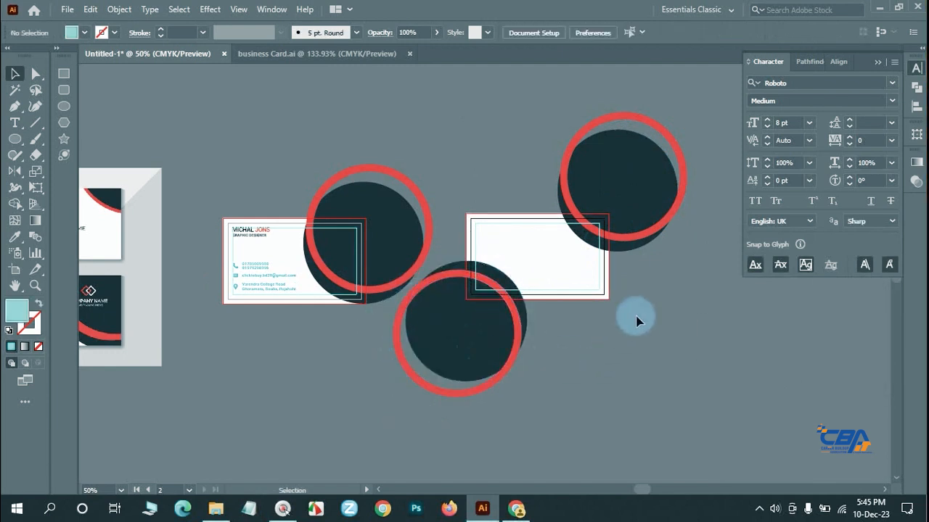
- Draw a small square above the cards, swap its fill and stroke, and set the stroke weight to 5 pt
{"action": "key", "text": "space"}
{"action": "left_click_drag", "start_coordinate": [326, 340], "coordinate": [450, 358]}
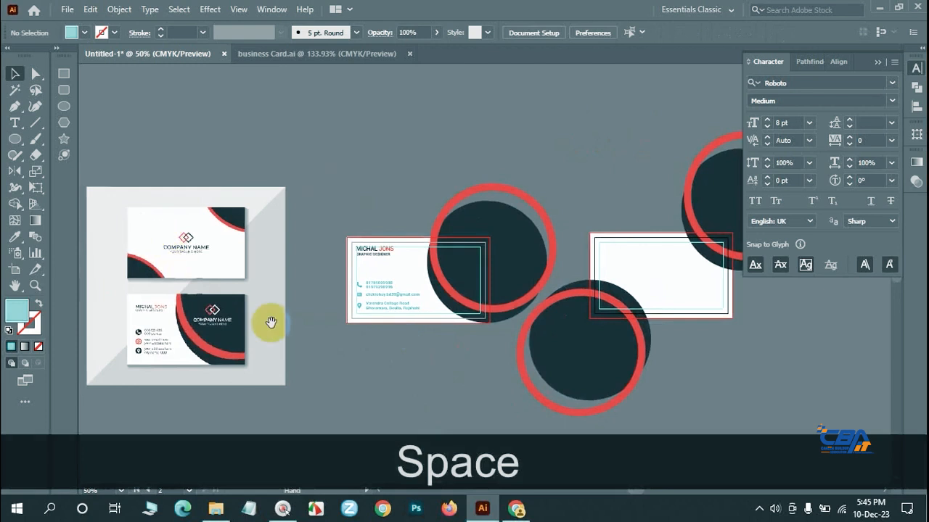
{"action": "left_click_drag", "start_coordinate": [682, 346], "coordinate": [496, 370]}
{"action": "left_click", "coordinate": [64, 73]}
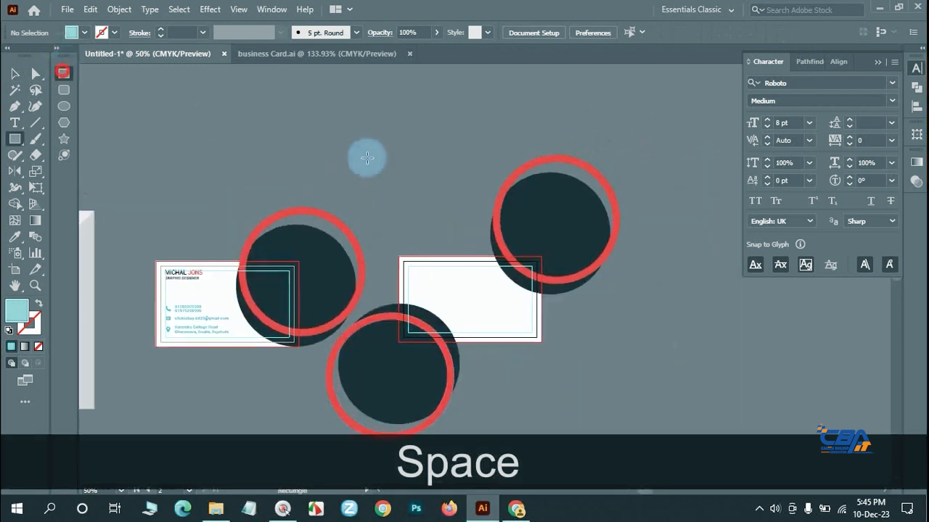
{"action": "left_click_drag", "start_coordinate": [360, 141], "coordinate": [382, 164]}
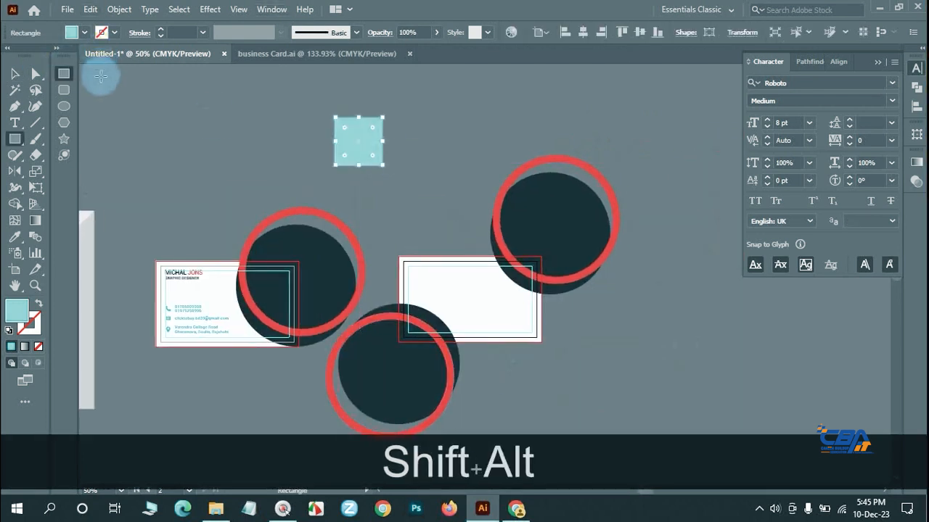
{"action": "key", "text": "shift+x"}
{"action": "left_click", "coordinate": [182, 33]}
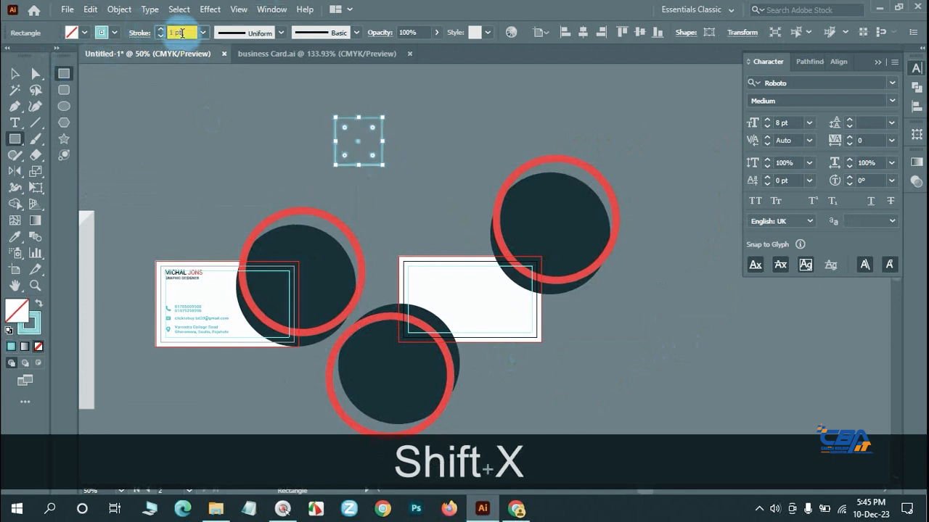
- Rotate the outlined square into a diamond and duplicate it sideways so the two diamonds overlap
{"action": "left_click", "coordinate": [16, 74]}
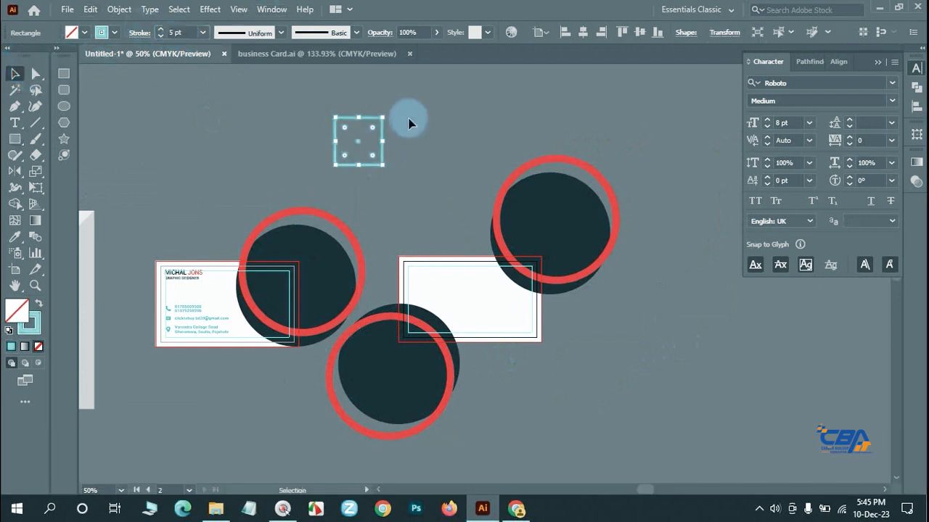
{"action": "left_click_drag", "start_coordinate": [387, 116], "coordinate": [423, 191]}
{"action": "left_click", "coordinate": [400, 153]}
{"action": "left_click", "coordinate": [432, 207]}
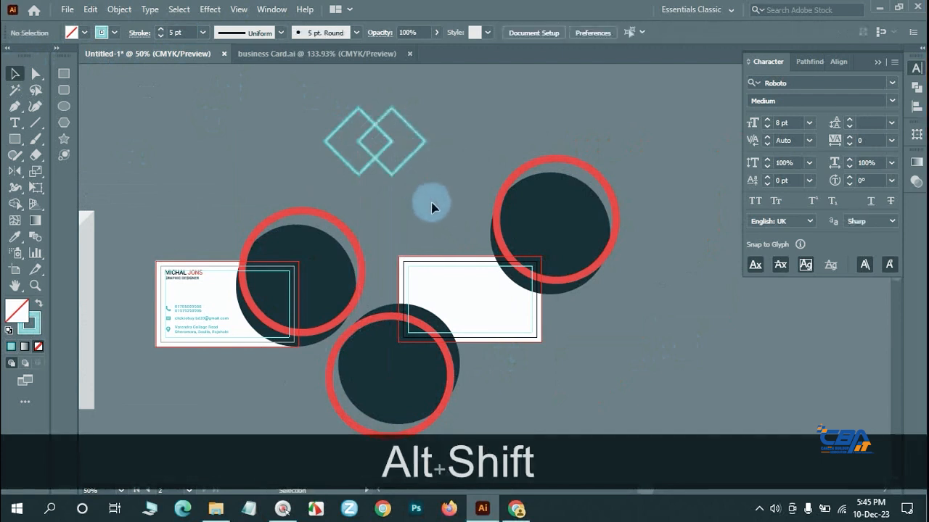
- Expand the two overlapping diamond outlines above the cards into filled shapes
{"action": "left_click", "coordinate": [324, 131]}
{"action": "left_click", "coordinate": [119, 9]}
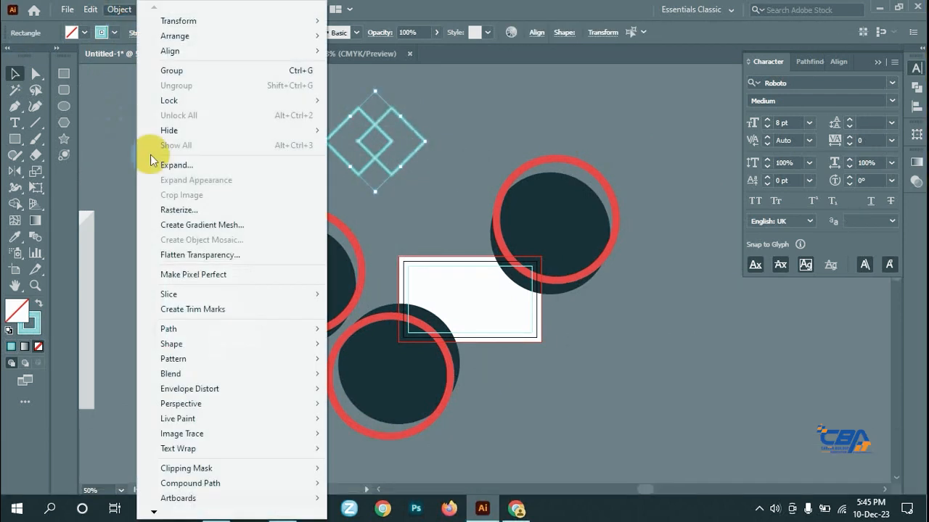
{"action": "left_click", "coordinate": [156, 164]}
{"action": "left_click", "coordinate": [587, 309]}
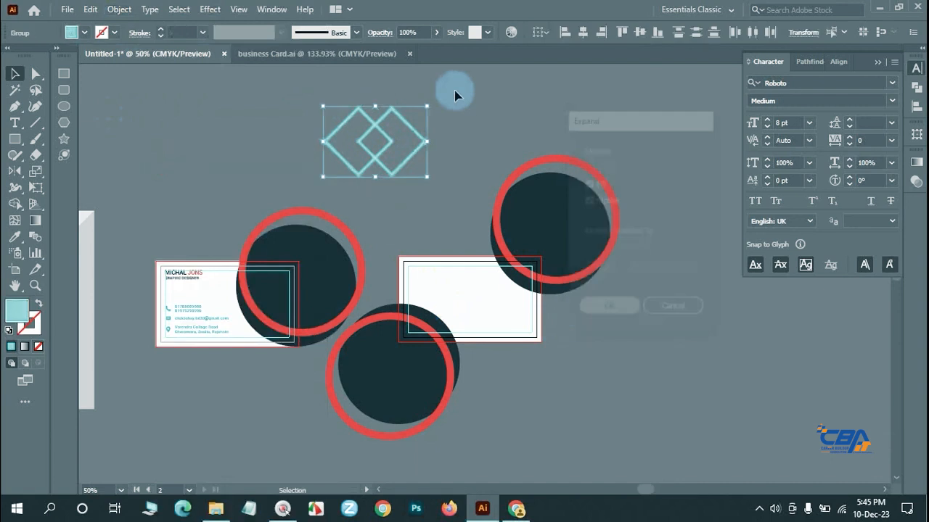
- Scale the diamond logo down and place it in the upper middle of the second card
{"action": "left_click_drag", "start_coordinate": [424, 93], "coordinate": [398, 132]}
{"action": "left_click_drag", "start_coordinate": [375, 142], "coordinate": [472, 296]}
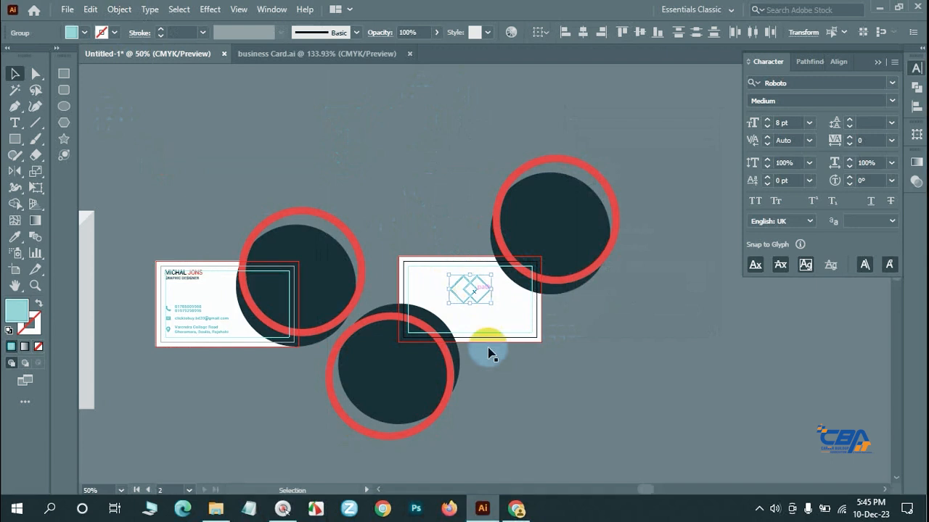
{"action": "left_click", "coordinate": [514, 424]}
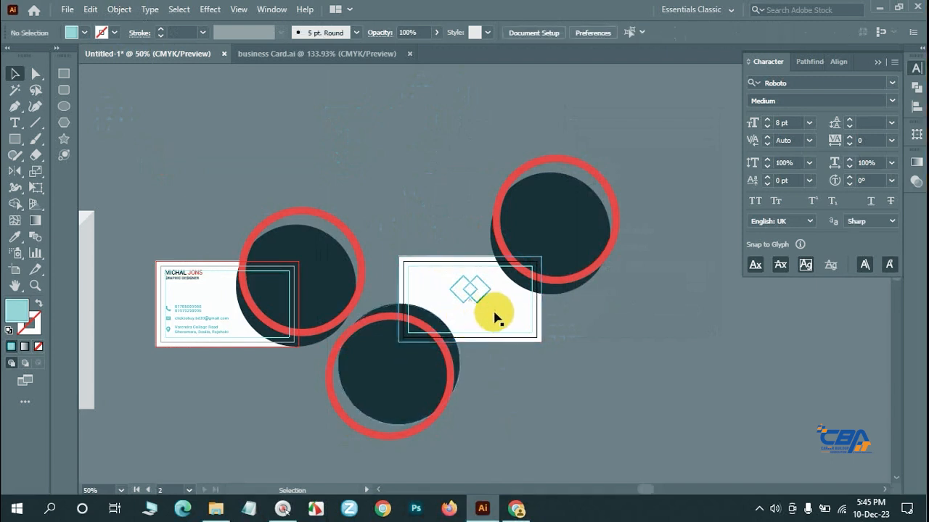
{"action": "left_click", "coordinate": [602, 347]}
- Paste a copy of the second card's white background rectangle in place and bring it to the front
{"action": "left_click", "coordinate": [506, 319]}
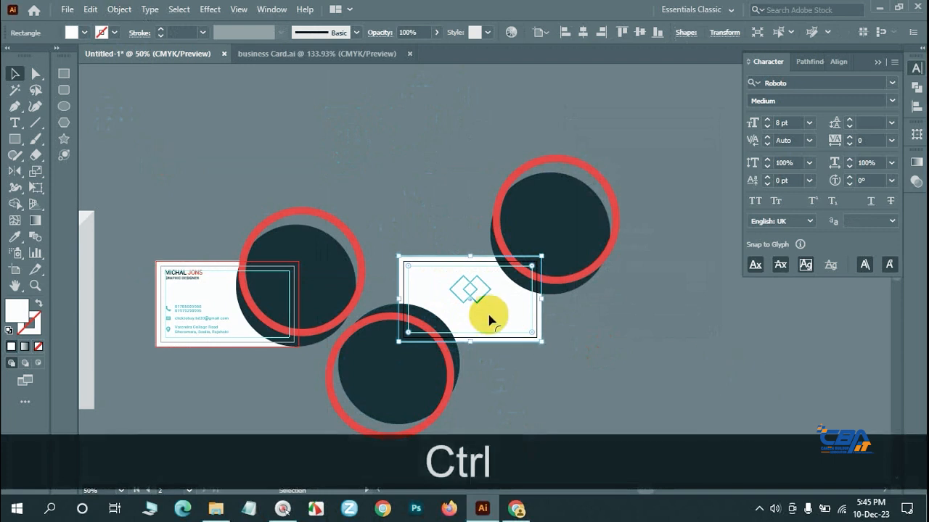
{"action": "right_click", "coordinate": [490, 319]}
{"action": "left_click", "coordinate": [743, 366]}
{"action": "left_click", "coordinate": [497, 319]}
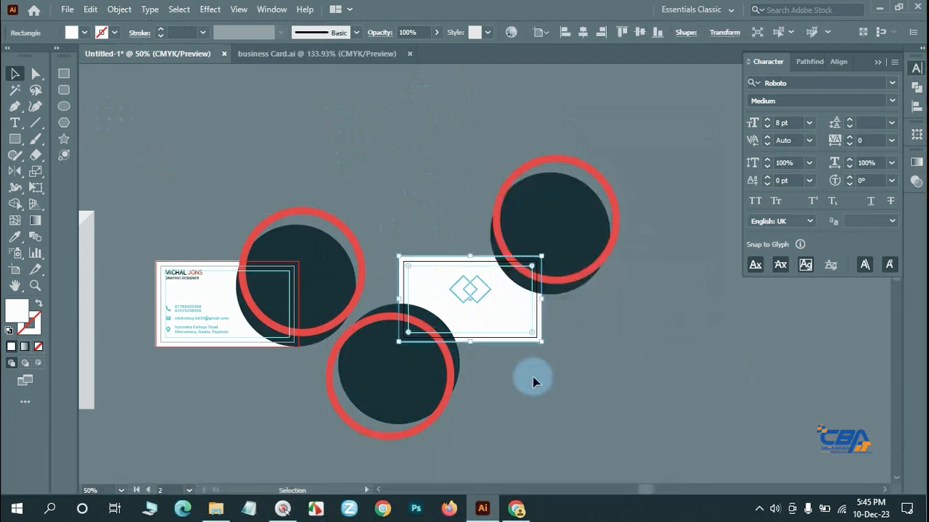
{"action": "left_click", "coordinate": [532, 377]}
{"action": "left_click", "coordinate": [508, 308]}
{"action": "key", "text": "ctrl+c"}
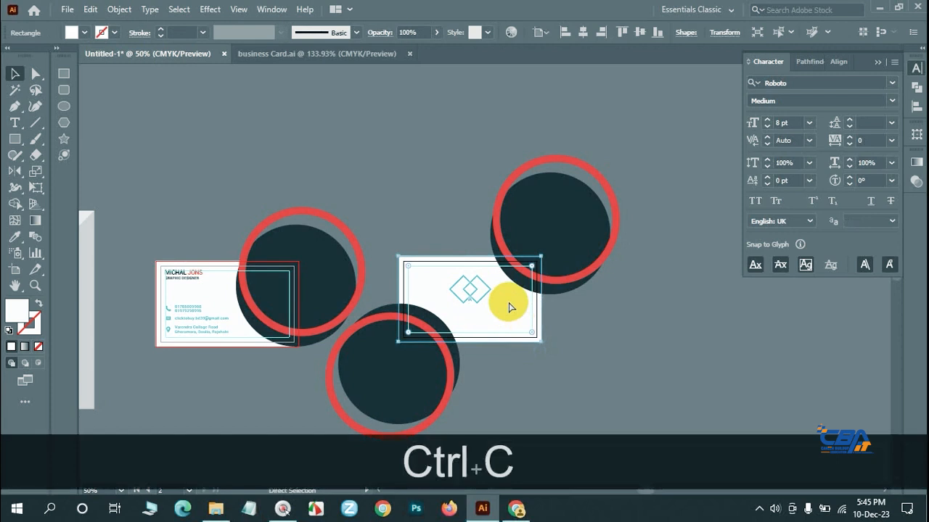
{"action": "key", "text": "ctrl+f"}
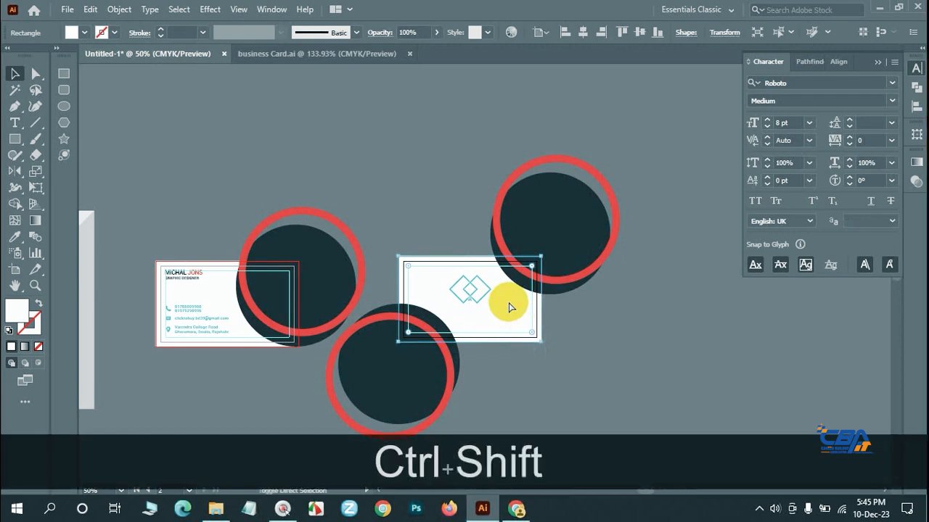
{"action": "key", "text": "ctrl+shift+bracketright"}
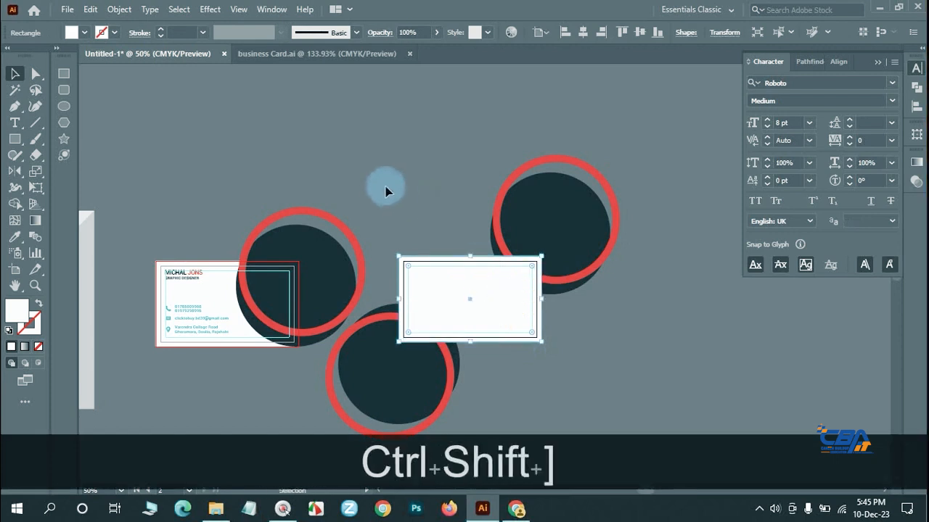
- Make a clipping mask from all of the second card's artwork using the front rectangle
{"action": "left_click_drag", "start_coordinate": [385, 186], "coordinate": [573, 372]}
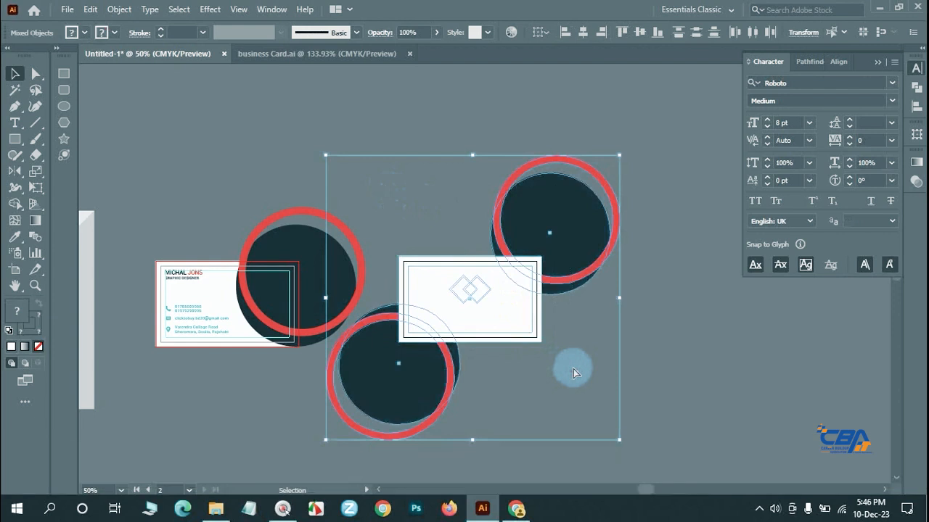
{"action": "key", "text": "ctrl+7"}
{"action": "left_click", "coordinate": [622, 365]}
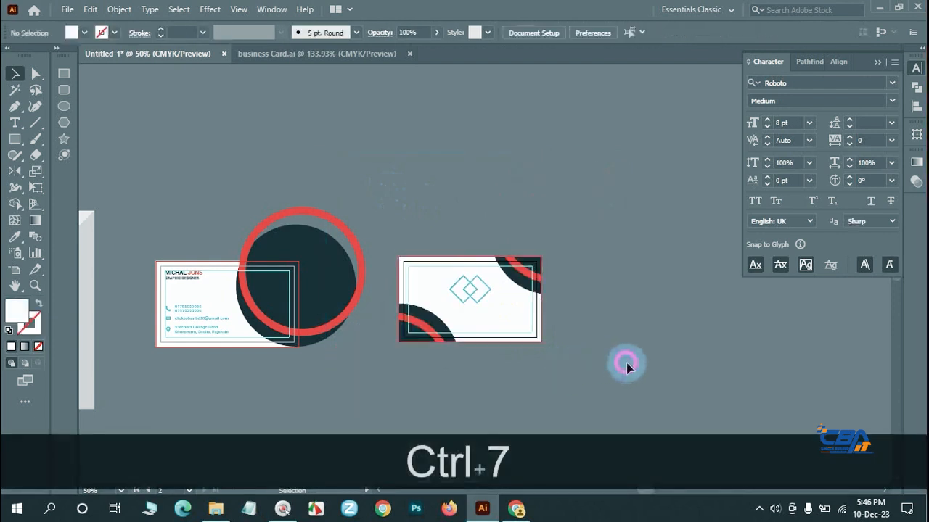
- Paste a copy of the first card's white background rectangle in place and bring it to the front
{"action": "left_click", "coordinate": [201, 294]}
{"action": "key", "text": "ctrl+c"}
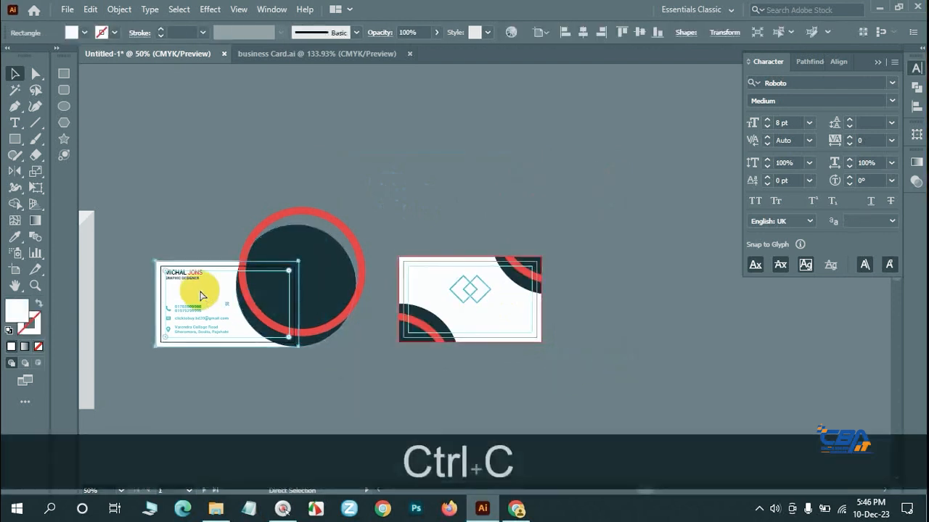
{"action": "key", "text": "ctrl+f"}
{"action": "key", "text": "ctrl+shift+bracketright"}
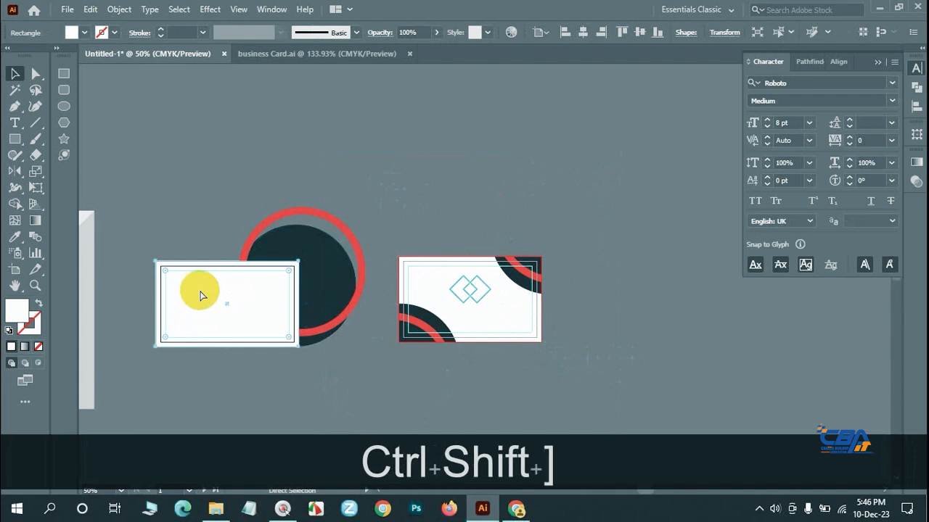
- Select all of the first card's artwork and make a clipping mask with its front rectangle
{"action": "key", "text": "ctrl+7"}
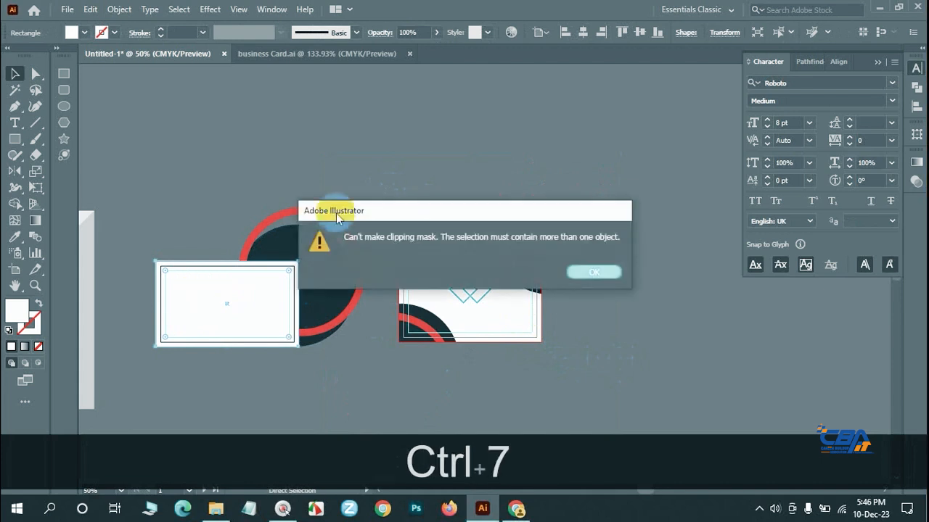
{"action": "left_click", "coordinate": [594, 272]}
{"action": "left_click_drag", "start_coordinate": [189, 191], "coordinate": [345, 402]}
{"action": "key", "text": "ctrl+7"}
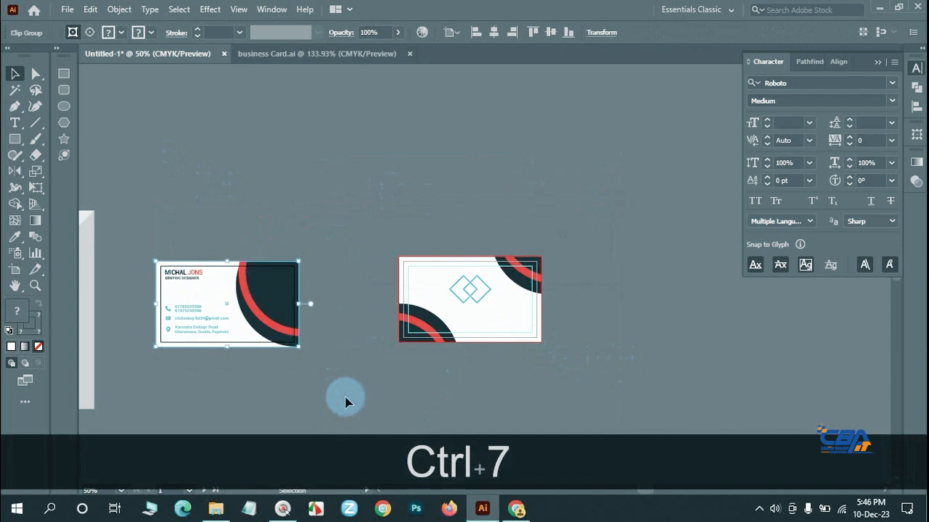
{"action": "left_click", "coordinate": [317, 380]}
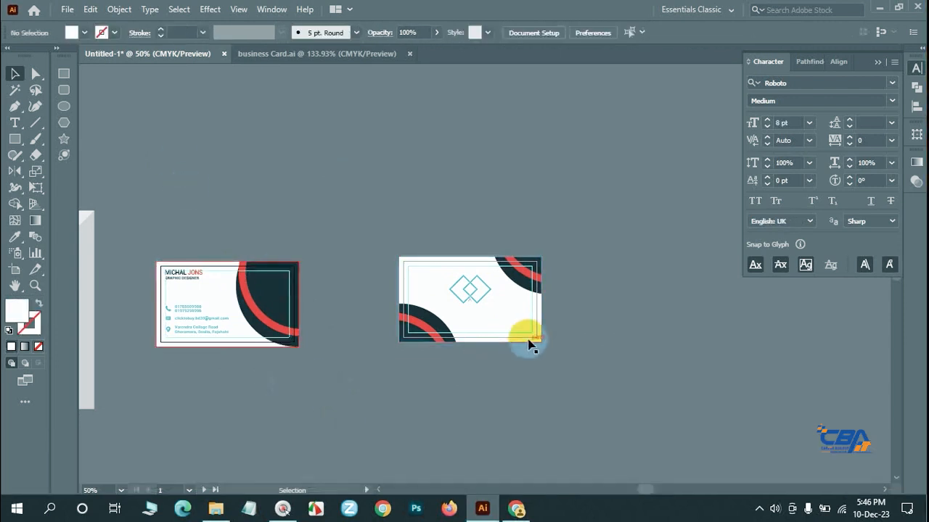
- Switch to File Explorer and open the All Mockup > Business Card folder on drive D, showing large thumbnails
{"action": "left_click", "coordinate": [223, 511]}
{"action": "left_click", "coordinate": [64, 392]}
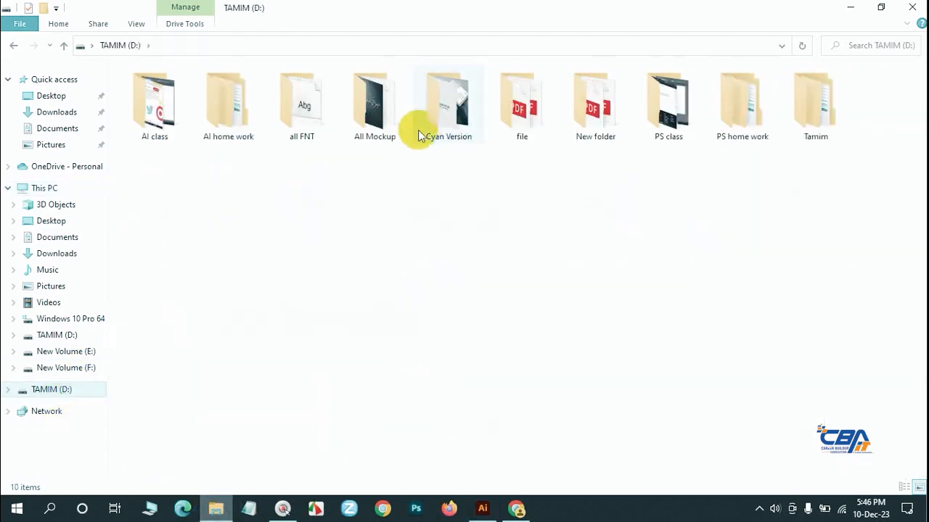
{"action": "double_click", "coordinate": [378, 124]}
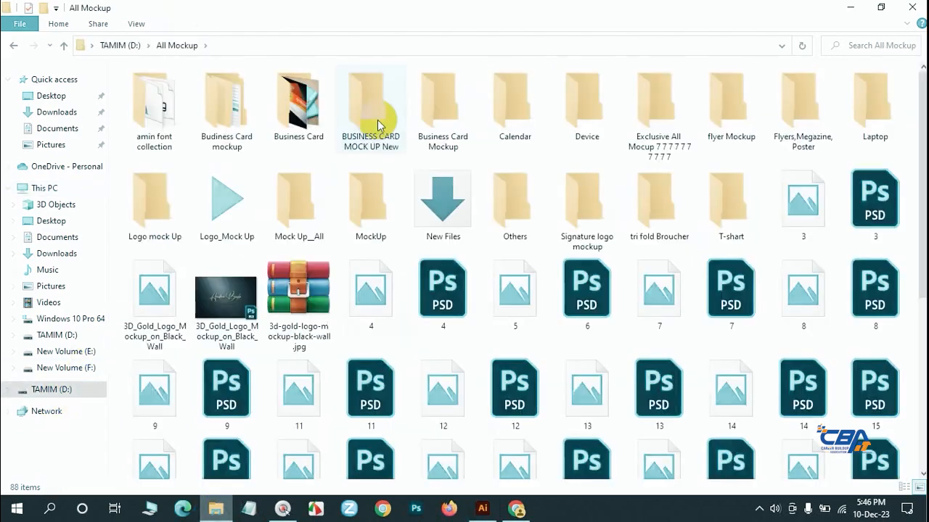
{"action": "double_click", "coordinate": [313, 122]}
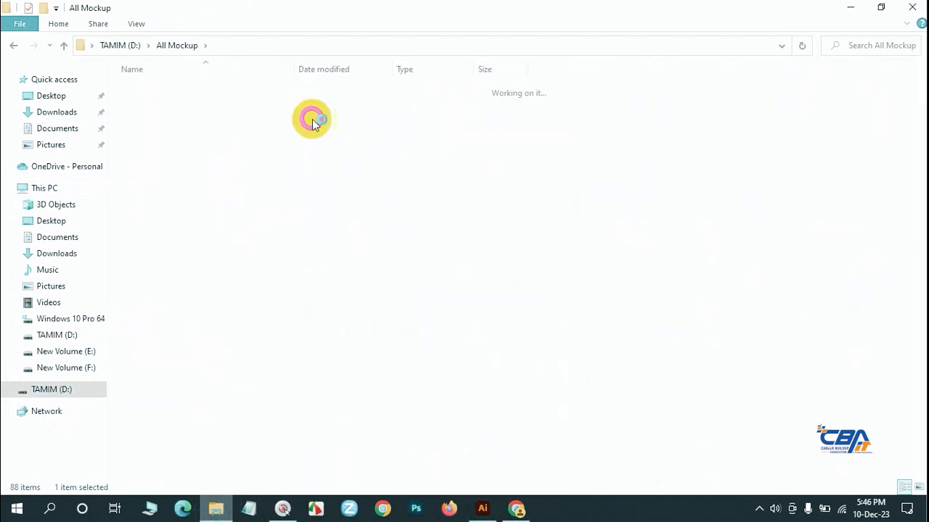
{"action": "left_click", "coordinate": [918, 487]}
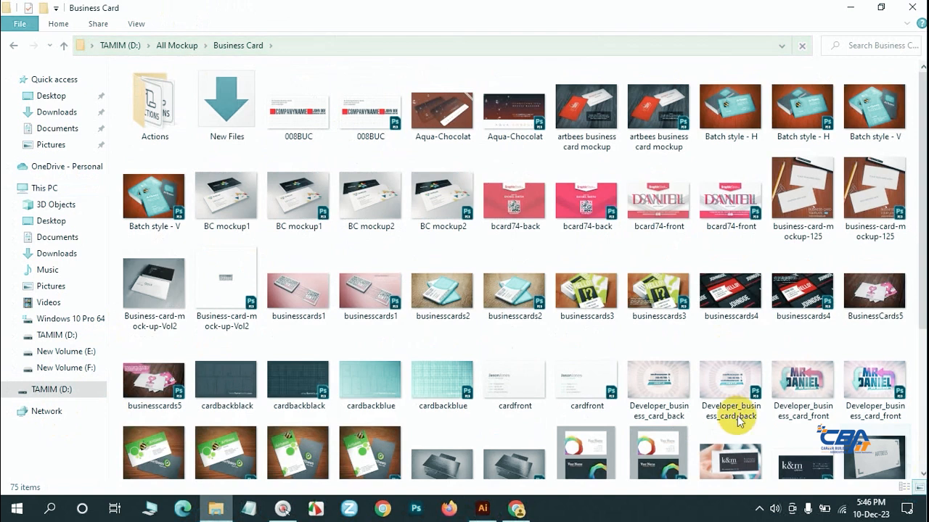
- Preview the businesscards2 image, look over the mockups, and open the Batch style - H PSD in Photoshop
{"action": "double_click", "coordinate": [448, 314]}
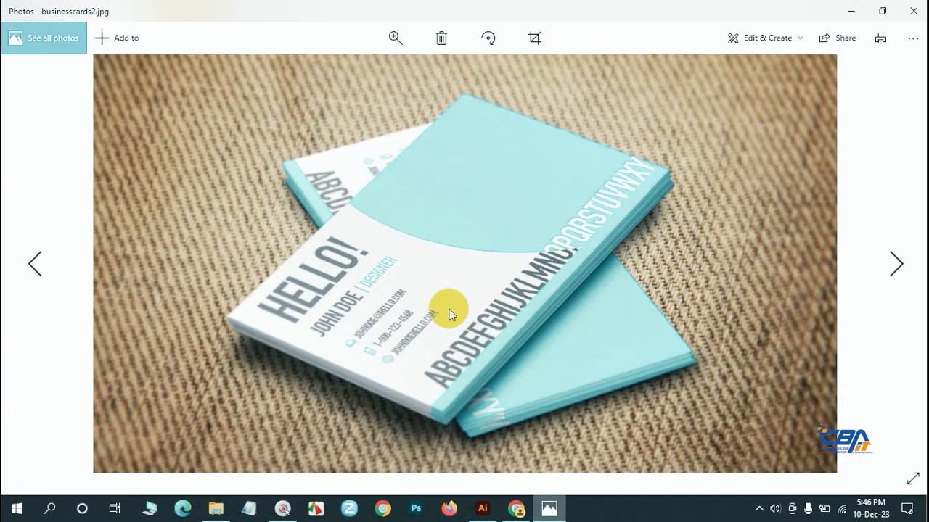
{"action": "left_click", "coordinate": [913, 11]}
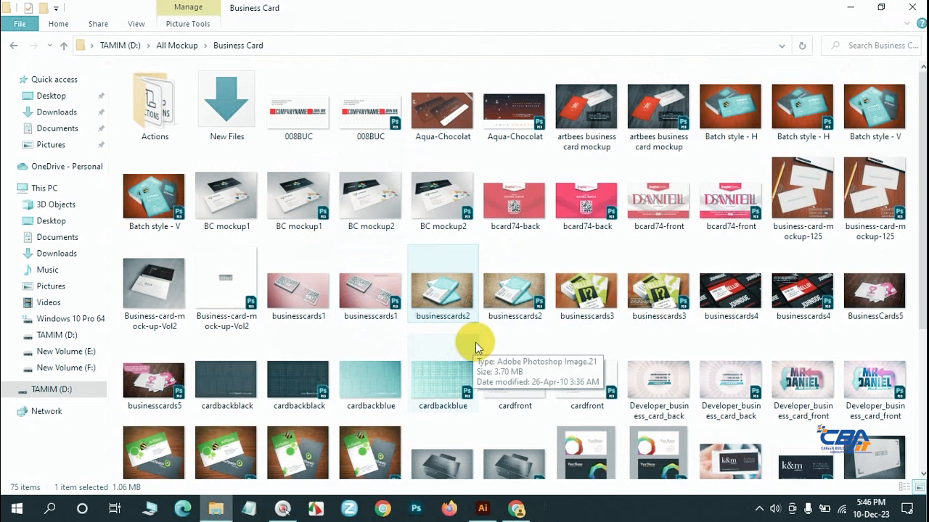
{"action": "scroll", "coordinate": [475, 342], "scroll_direction": "down", "scroll_amount": 3}
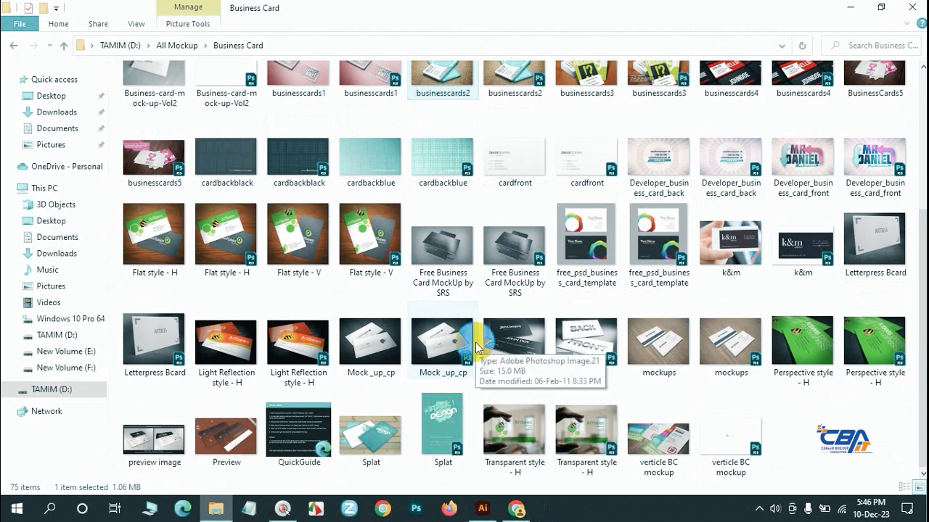
{"action": "scroll", "coordinate": [475, 346], "scroll_direction": "up", "scroll_amount": 5}
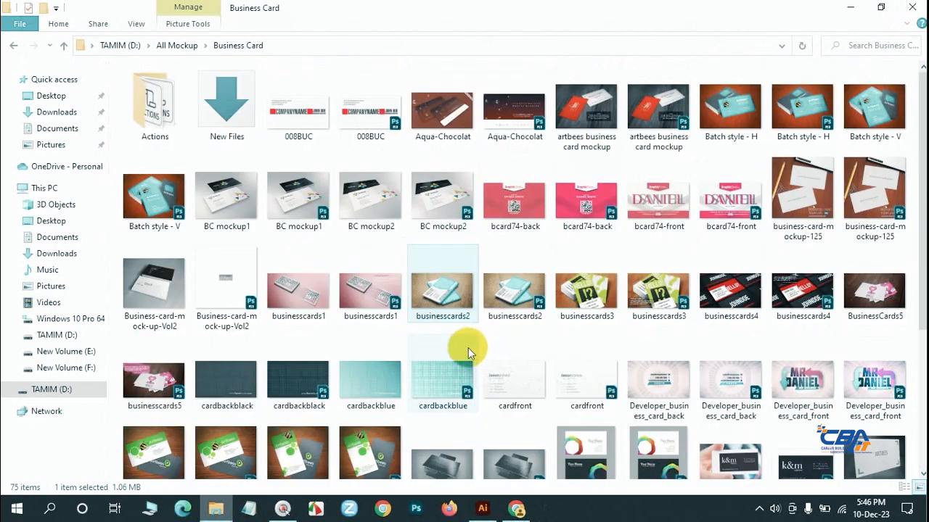
{"action": "left_click", "coordinate": [804, 104]}
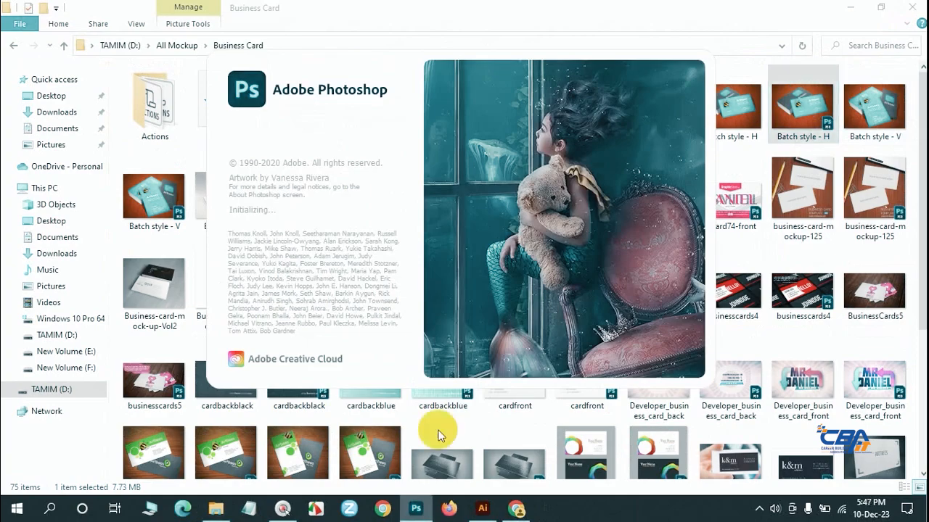
- Switch to Illustrator and copy the clipped first card
{"action": "left_click", "coordinate": [482, 510]}
{"action": "left_click_drag", "start_coordinate": [141, 232], "coordinate": [332, 402]}
{"action": "key", "text": "ctrl"}
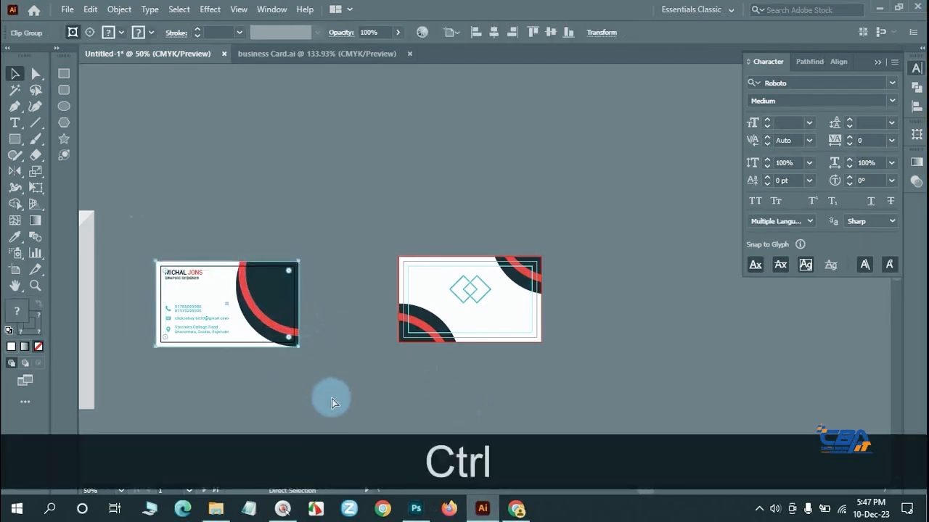
{"action": "key", "text": "ctrl+c"}
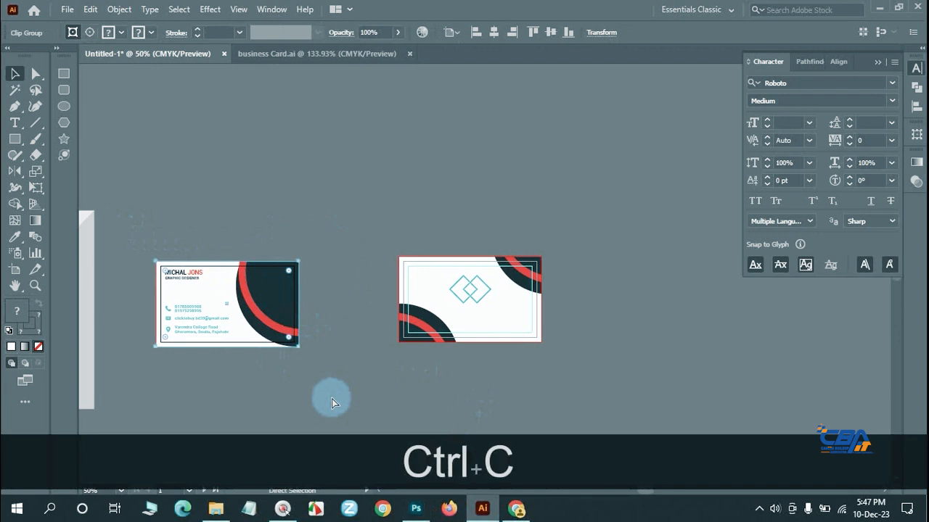
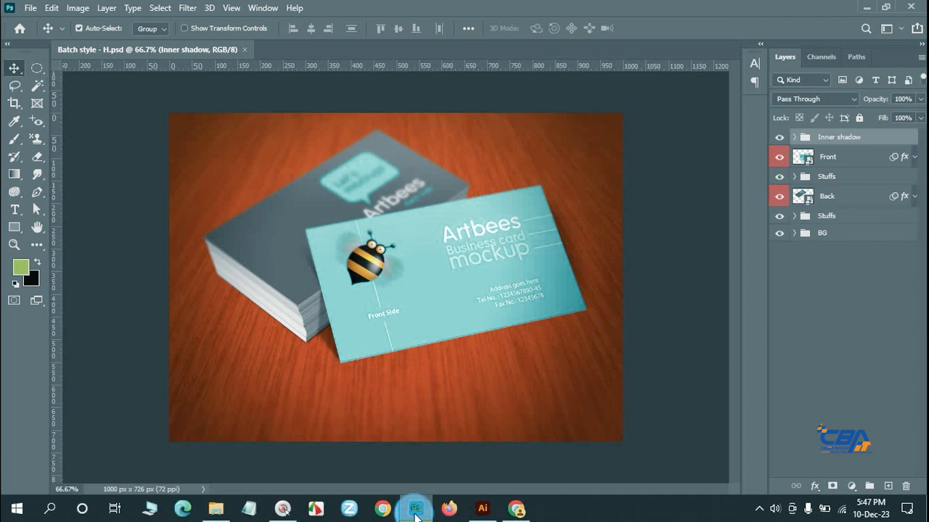
- Open the Front layer's smart object in the Photoshop mockup and hide its Front Side layer
{"action": "double_click", "coordinate": [804, 159]}
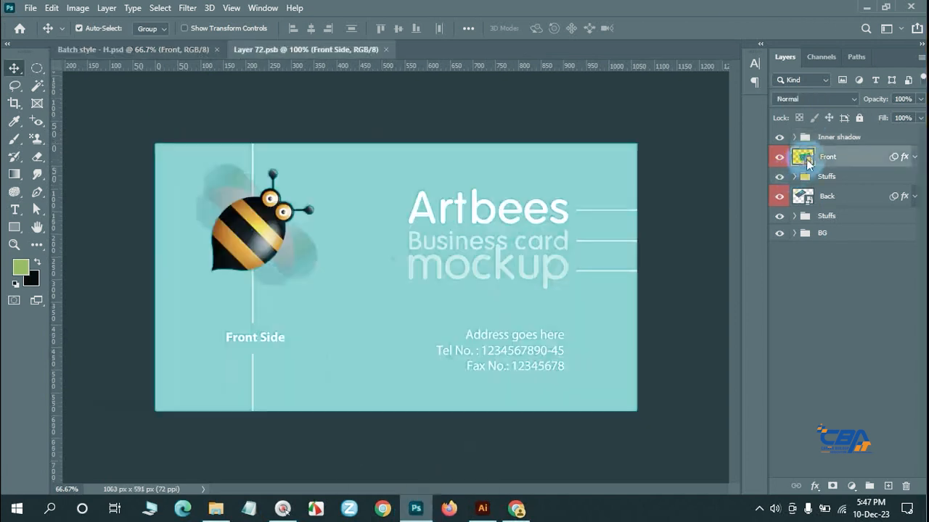
{"action": "left_click", "coordinate": [778, 140]}
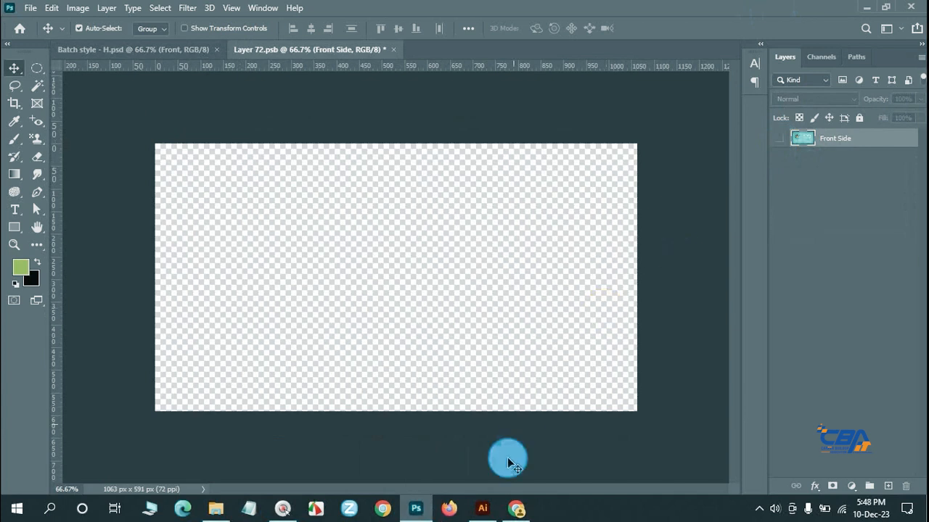
- Copy the first card again in Illustrator and paste it into the Photoshop smart object as a Smart Object, without adding it to the library
{"action": "left_click", "coordinate": [481, 506]}
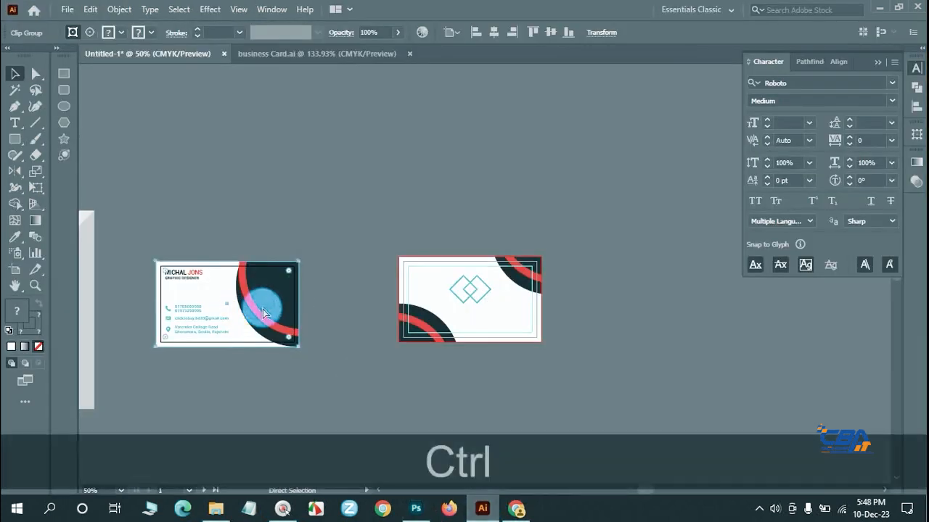
{"action": "key", "text": "ctrl+c"}
{"action": "left_click", "coordinate": [415, 509]}
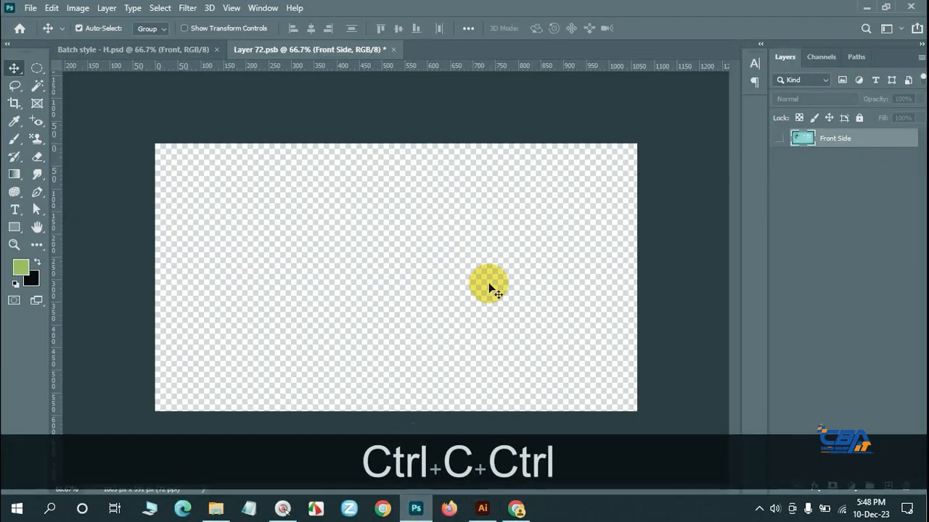
{"action": "key", "text": "ctrl+v"}
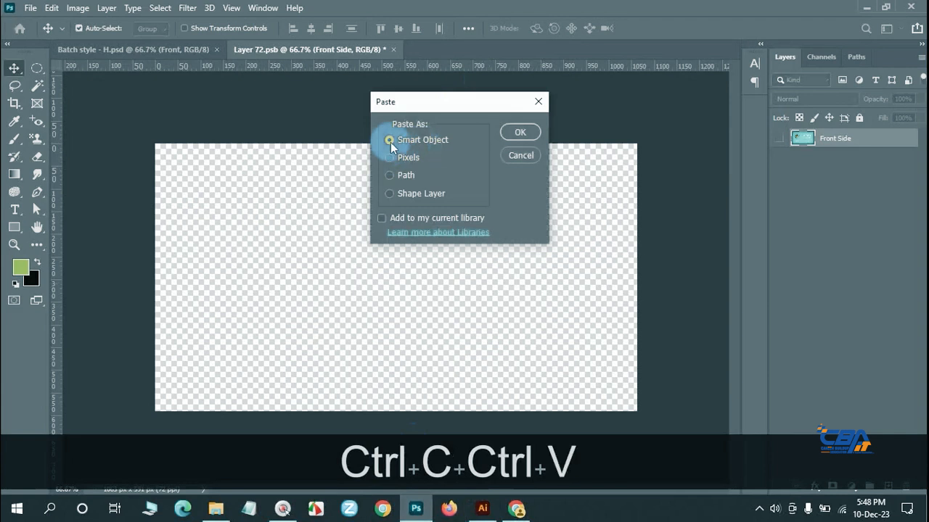
{"action": "left_click", "coordinate": [382, 218]}
{"action": "left_click", "coordinate": [517, 132]}
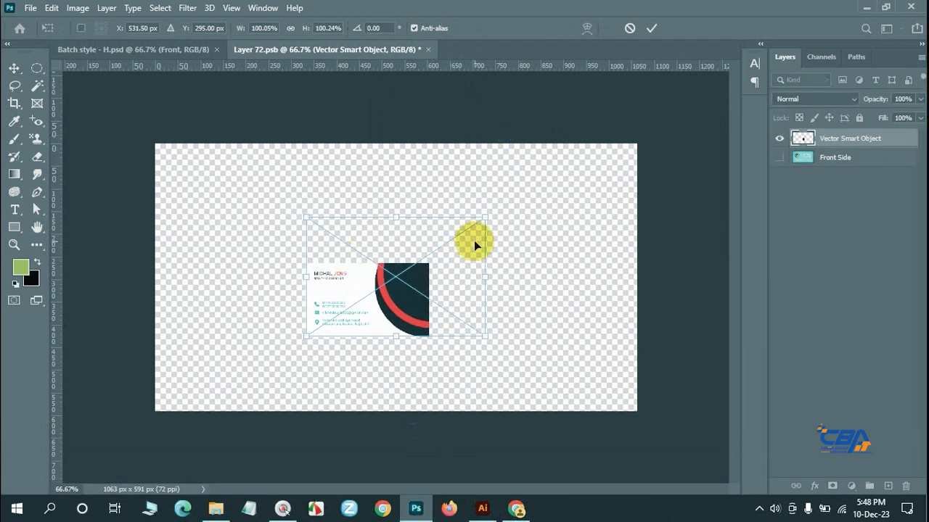
- Enlarge and reposition the pasted first card to cover the whole smart object canvas, and save it to update the Batch style - H mockup
{"action": "left_click_drag", "start_coordinate": [486, 337], "coordinate": [611, 418]}
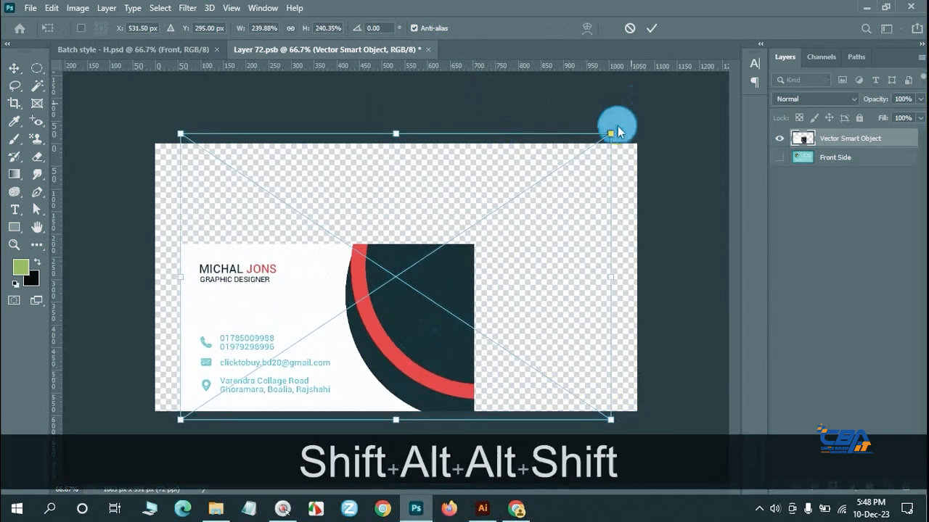
{"action": "left_click_drag", "start_coordinate": [611, 134], "coordinate": [680, 88]}
{"action": "left_click_drag", "start_coordinate": [467, 262], "coordinate": [557, 195]}
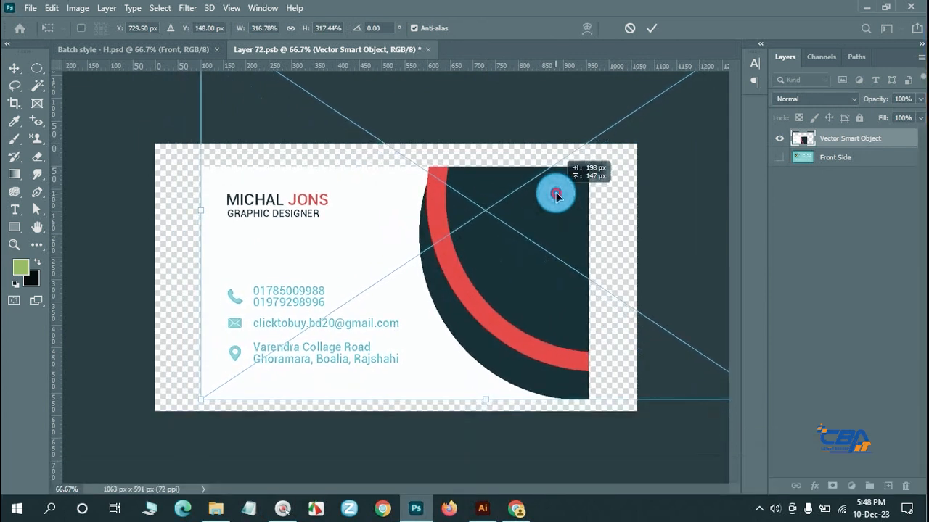
{"action": "left_click_drag", "start_coordinate": [205, 394], "coordinate": [120, 452]}
{"action": "left_click_drag", "start_coordinate": [419, 336], "coordinate": [445, 317]}
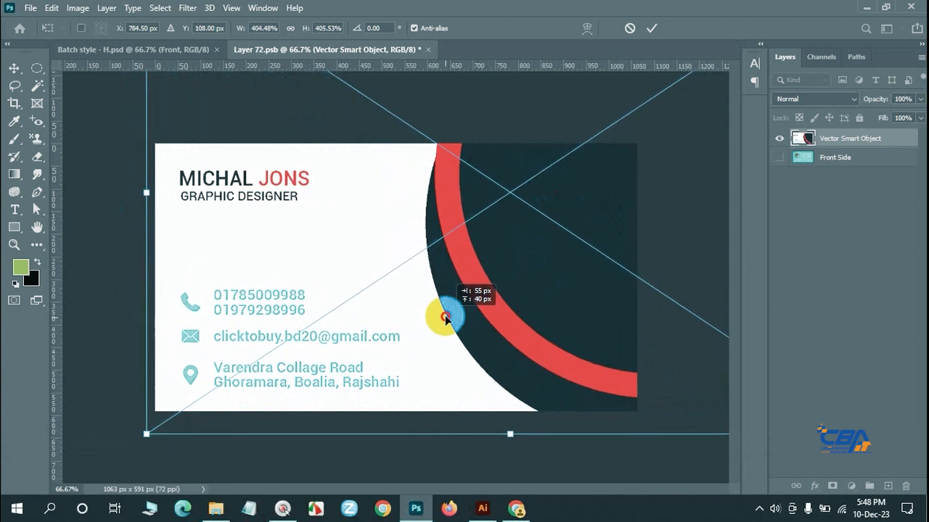
{"action": "left_click", "coordinate": [652, 28]}
{"action": "key", "text": "ctrl+s"}
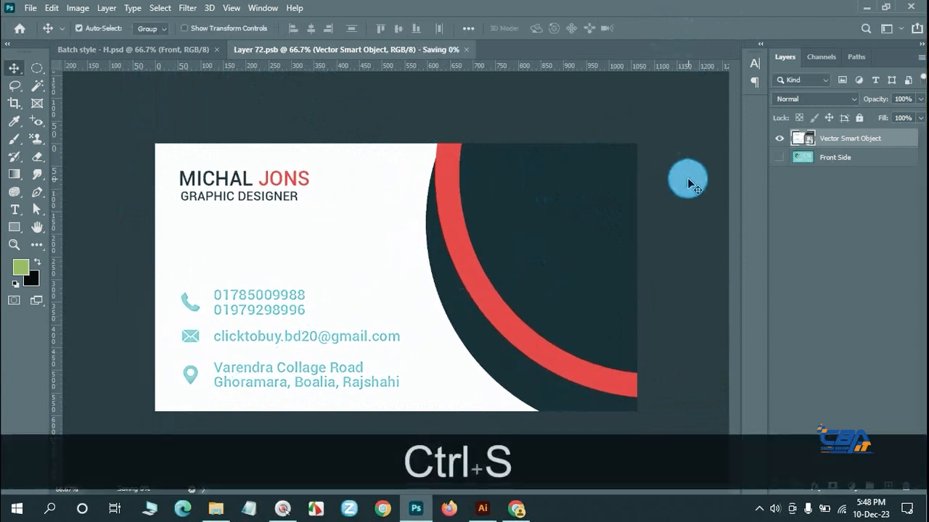
{"action": "left_click", "coordinate": [148, 48]}
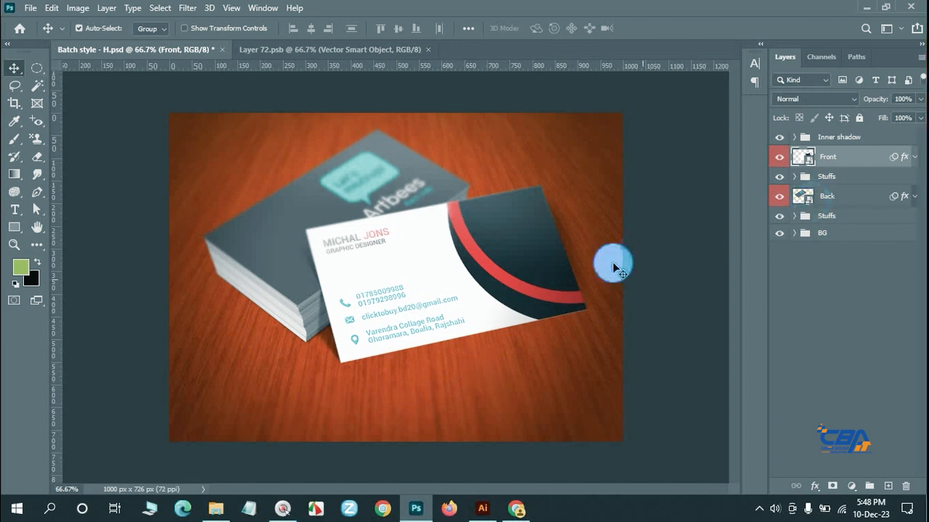
- Switch to Illustrator and copy the second card with the diamond logo
{"action": "left_click", "coordinate": [481, 507]}
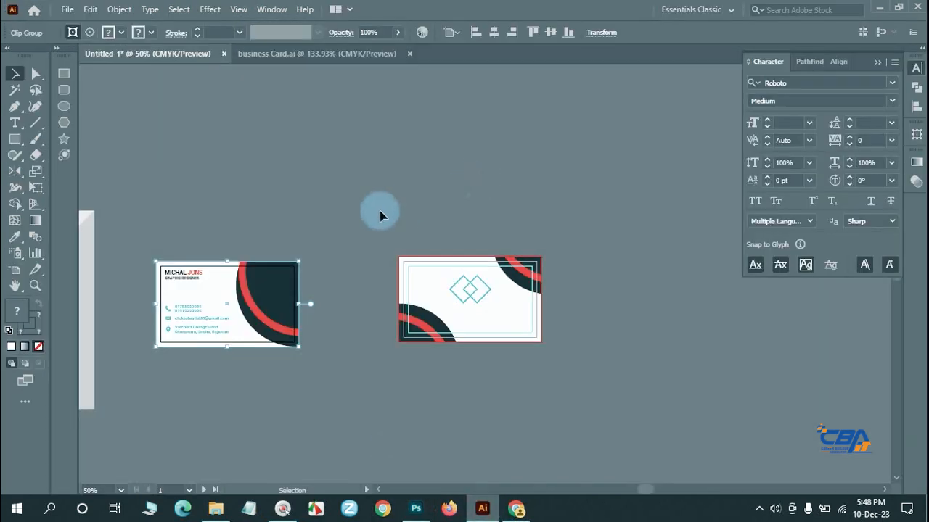
{"action": "left_click_drag", "start_coordinate": [379, 216], "coordinate": [659, 425]}
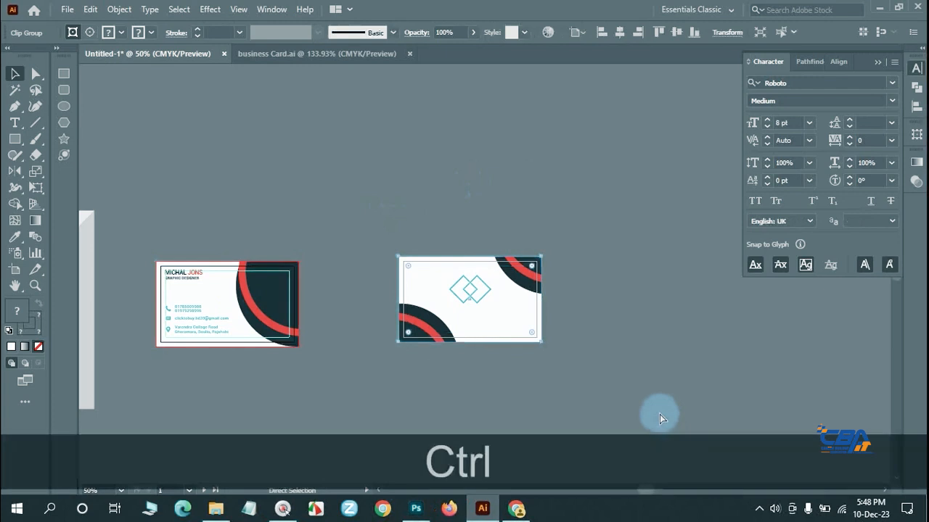
{"action": "key", "text": "ctrl+c"}
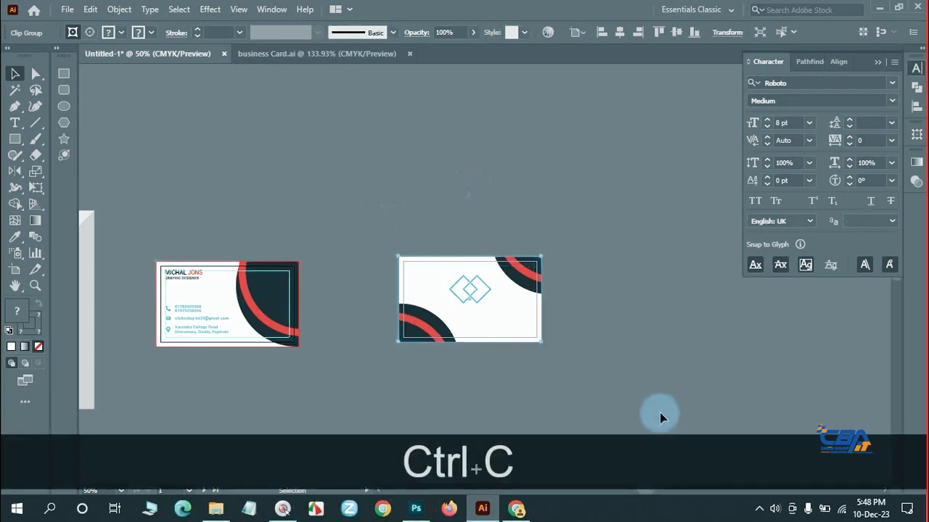
- In Photoshop, open the Back layer's smart object, hide its Back side layer, and paste the copied card as a Smart Object
{"action": "left_click", "coordinate": [415, 508]}
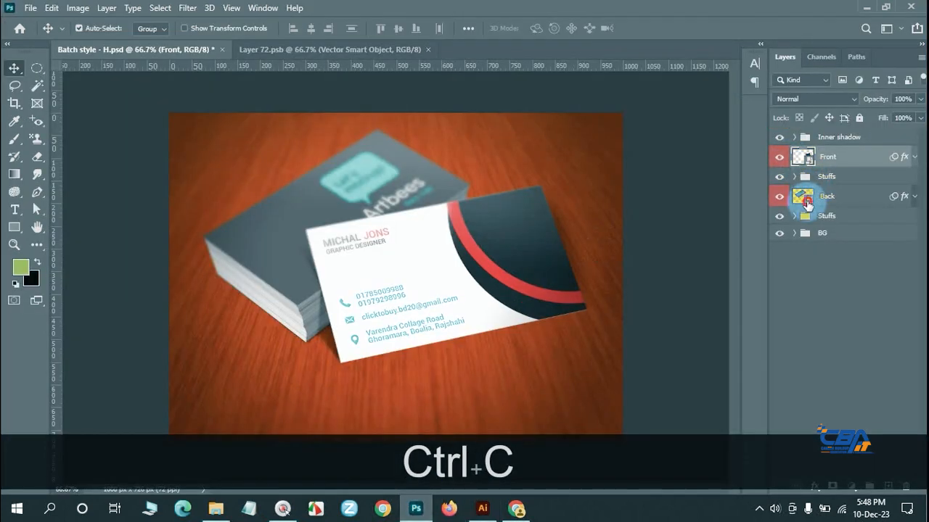
{"action": "double_click", "coordinate": [805, 197]}
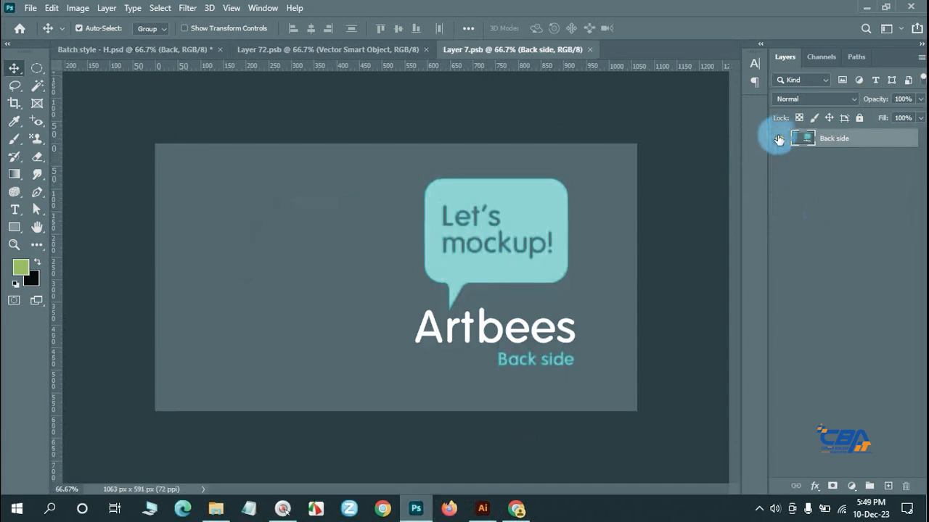
{"action": "left_click", "coordinate": [778, 139]}
{"action": "key", "text": "ctrl+v"}
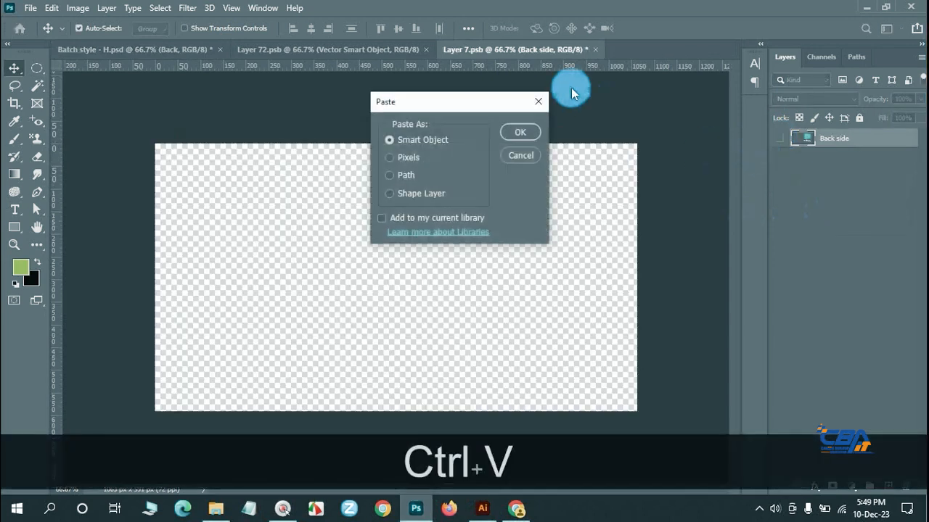
{"action": "left_click", "coordinate": [517, 134]}
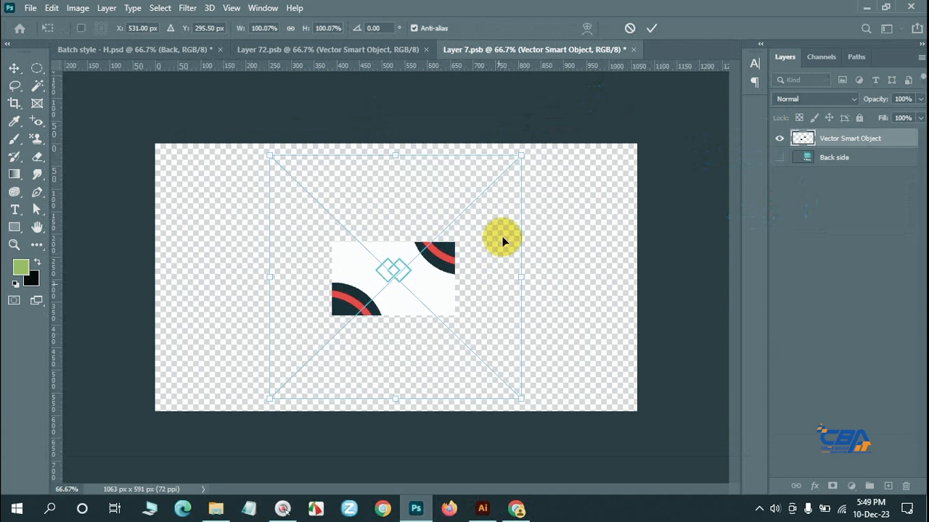
- Scale the pasted second card proportionally to about 438% and shift it slightly right to X 585 px
{"action": "left_click_drag", "start_coordinate": [520, 155], "coordinate": [644, 114]}
{"action": "left_click", "coordinate": [485, 334], "text": "ctrl+alt"}
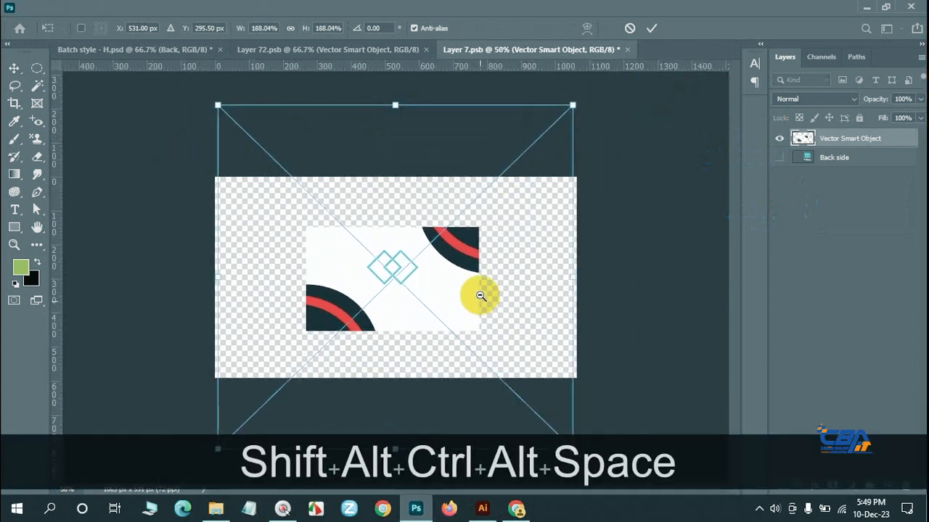
{"action": "left_click", "coordinate": [479, 296], "text": "ctrl+alt"}
{"action": "left_click", "coordinate": [471, 294], "text": "ctrl+alt"}
{"action": "left_click_drag", "start_coordinate": [455, 337], "coordinate": [545, 394]}
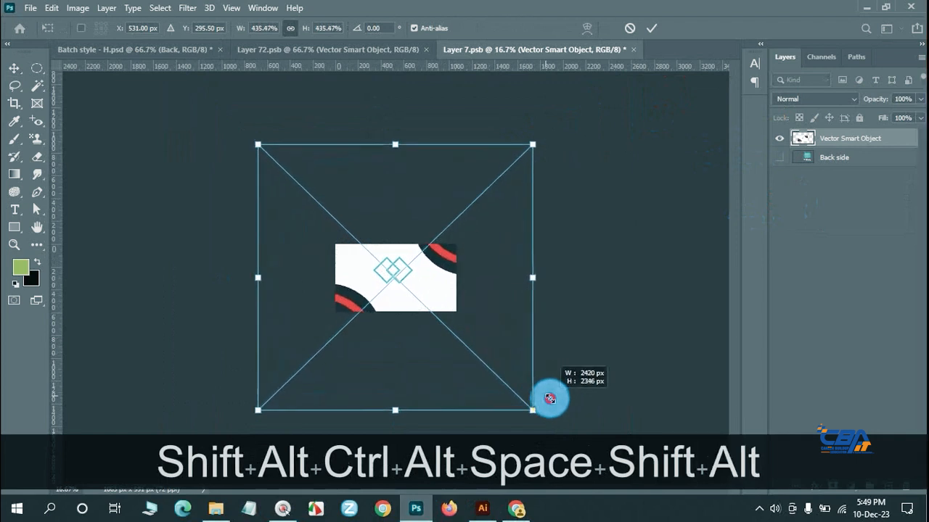
{"action": "left_click_drag", "start_coordinate": [452, 290], "coordinate": [457, 287]}
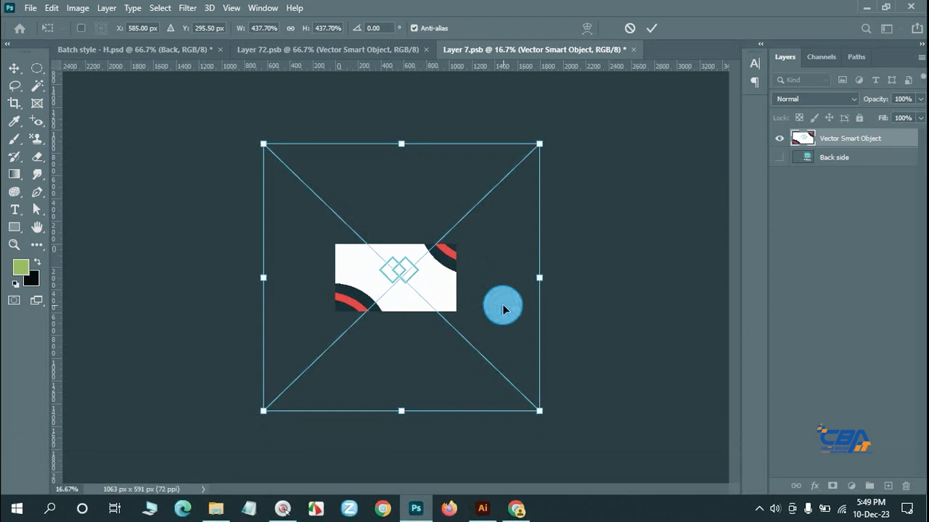
- Nudge the second card to X 561 px, Y 307.5 px, and save the smart object to update the Batch style - H mockup
{"action": "key", "text": "Down"}
{"action": "key", "text": "Down"}
{"action": "key", "text": "Down"}
{"action": "key", "text": "Down"}
{"action": "key", "text": "Down"}
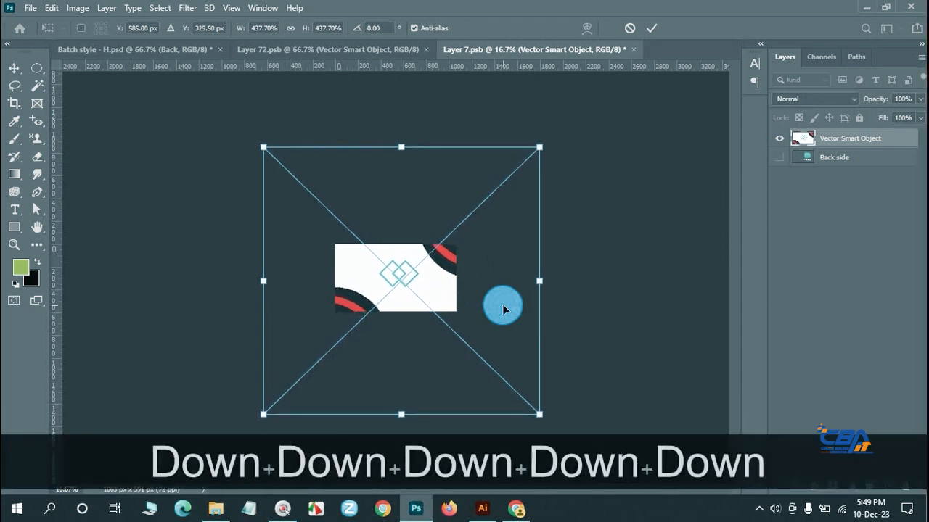
{"action": "key", "text": "Left"}
{"action": "key", "text": "Left"}
{"action": "key", "text": "Left"}
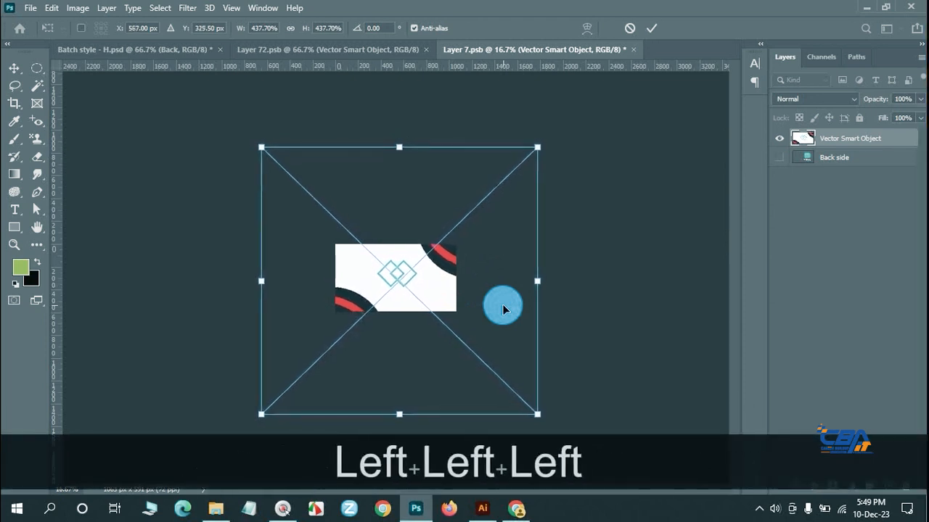
{"action": "key", "text": "Left"}
{"action": "key", "text": "Up"}
{"action": "key", "text": "Up"}
{"action": "key", "text": "Up"}
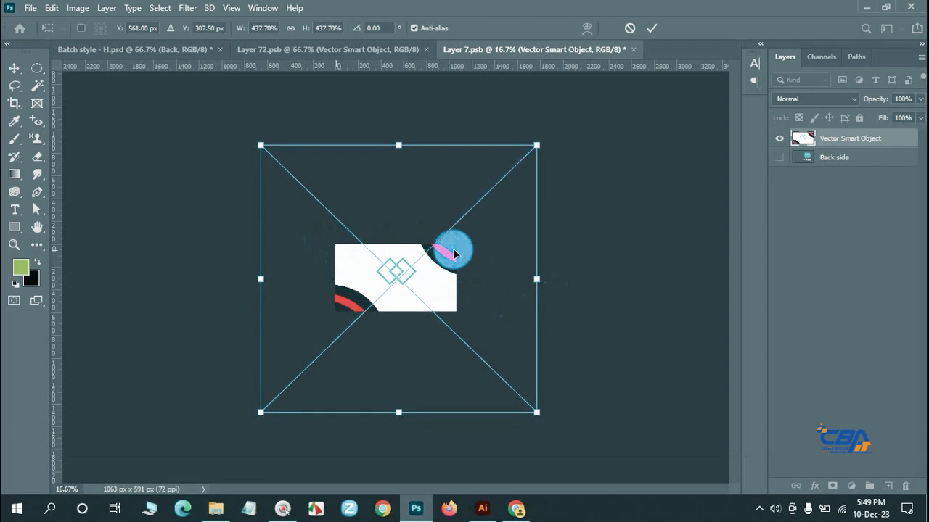
{"action": "left_click", "coordinate": [651, 28]}
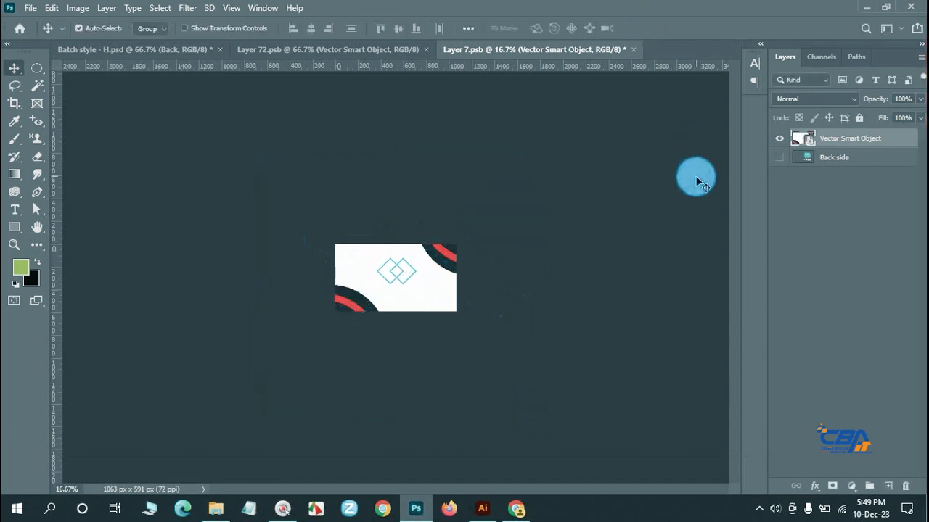
{"action": "key", "text": "ctrl+s"}
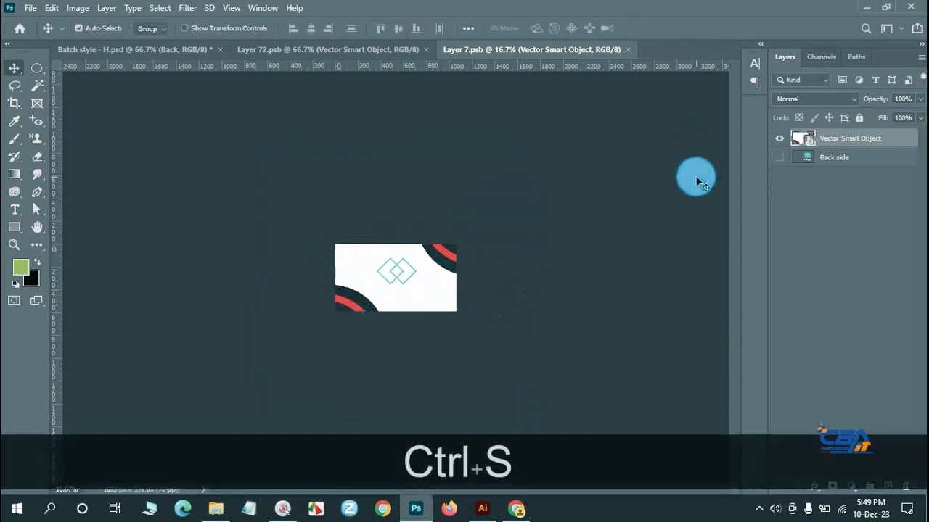
{"action": "left_click", "coordinate": [125, 50]}
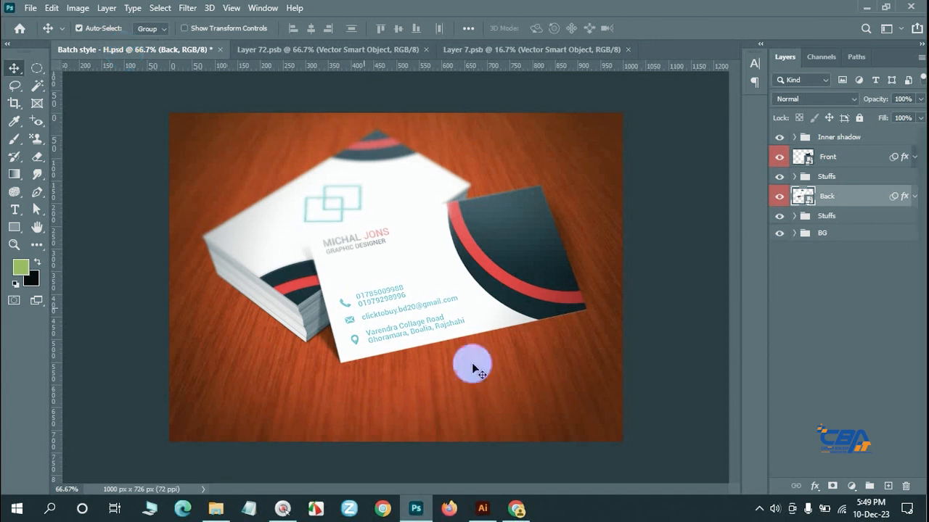
- Switch to Chrome and look through all Google image results for business card design
{"action": "left_click", "coordinate": [517, 509]}
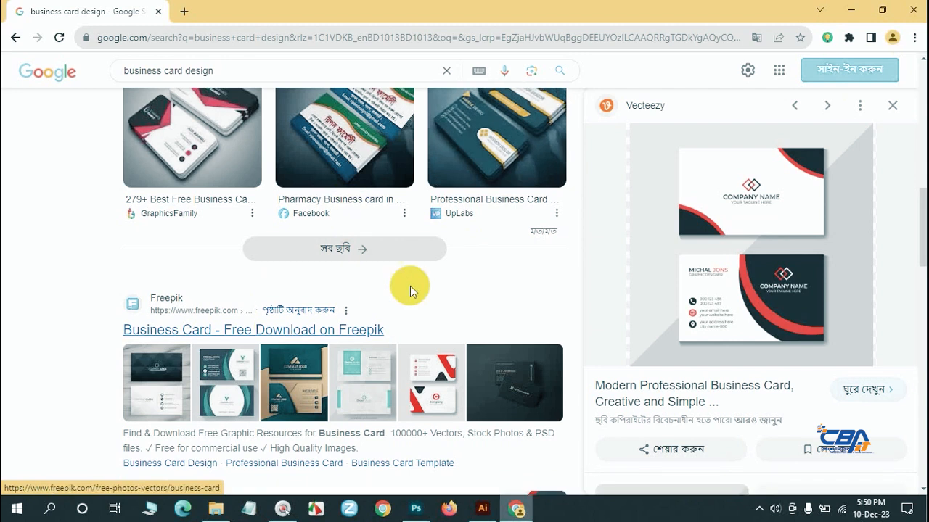
{"action": "left_click", "coordinate": [325, 250]}
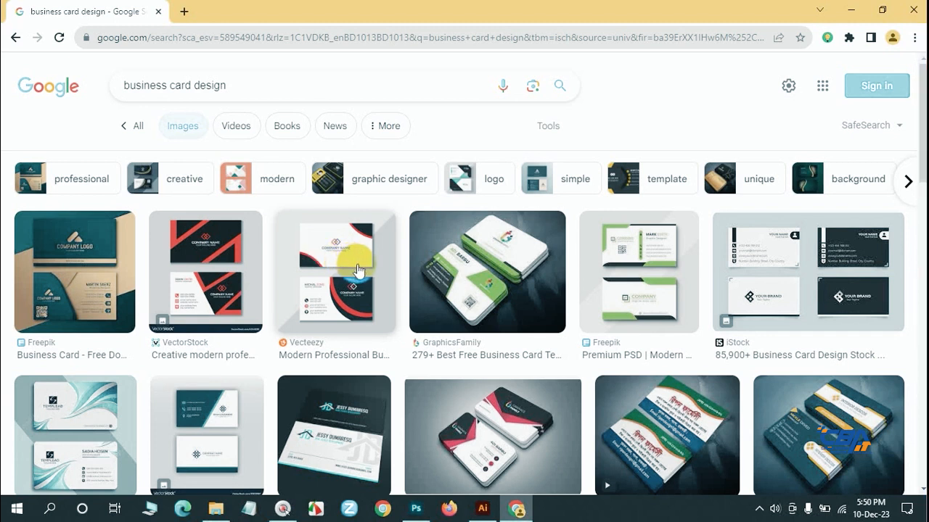
{"action": "scroll", "coordinate": [357, 270], "scroll_direction": "down", "scroll_amount": 2}
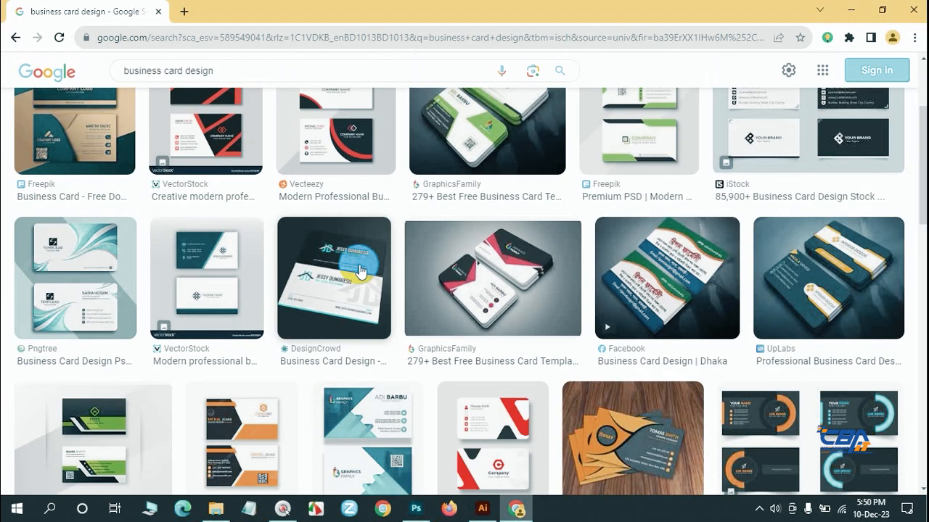
{"action": "scroll", "coordinate": [360, 271], "scroll_direction": "down", "scroll_amount": 2}
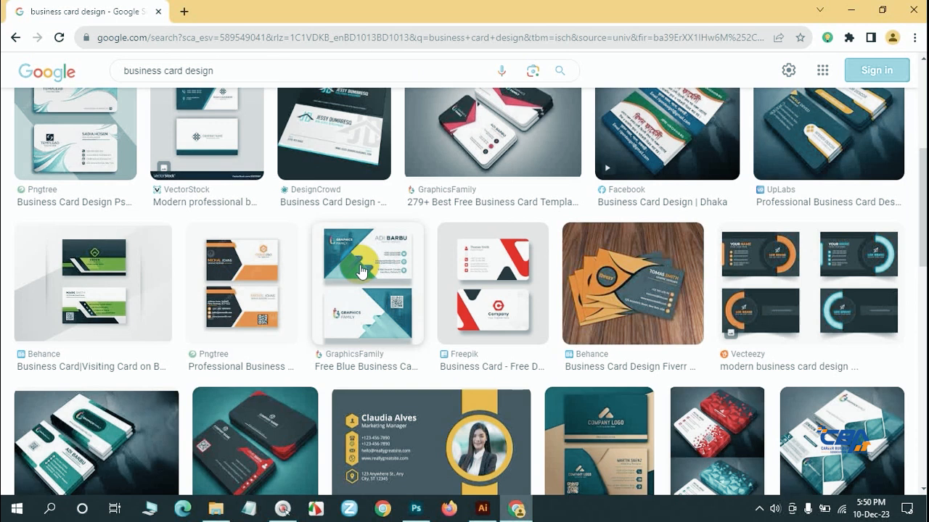
{"action": "scroll", "coordinate": [360, 270], "scroll_direction": "down", "scroll_amount": 2}
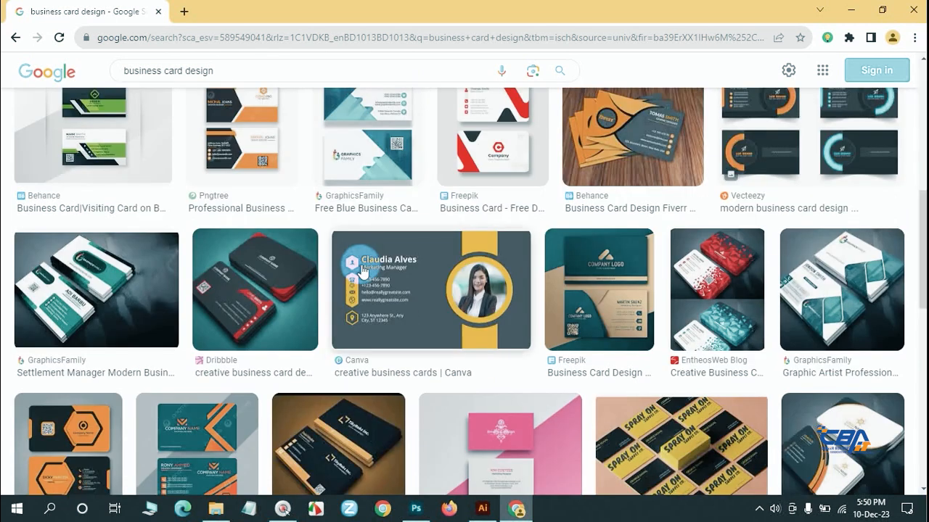
{"action": "left_click", "coordinate": [852, 14]}
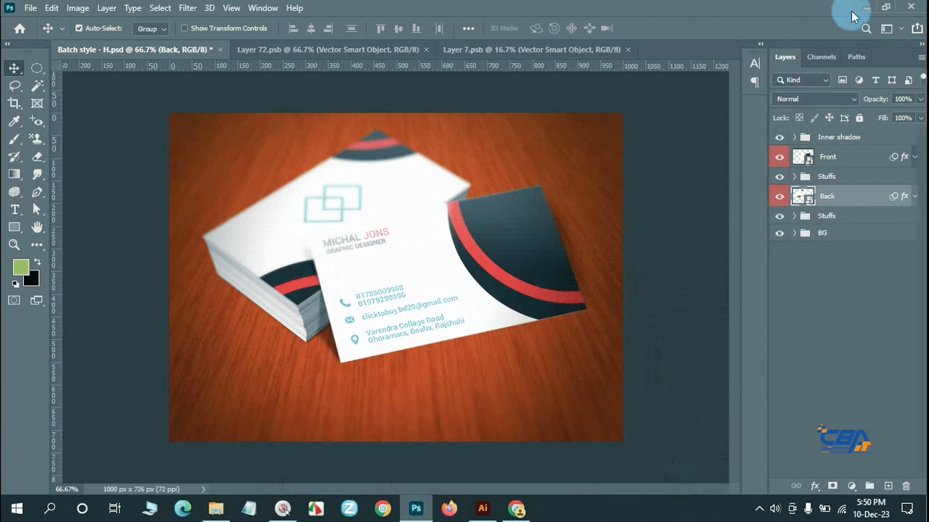
{"action": "left_click", "coordinate": [517, 509]}
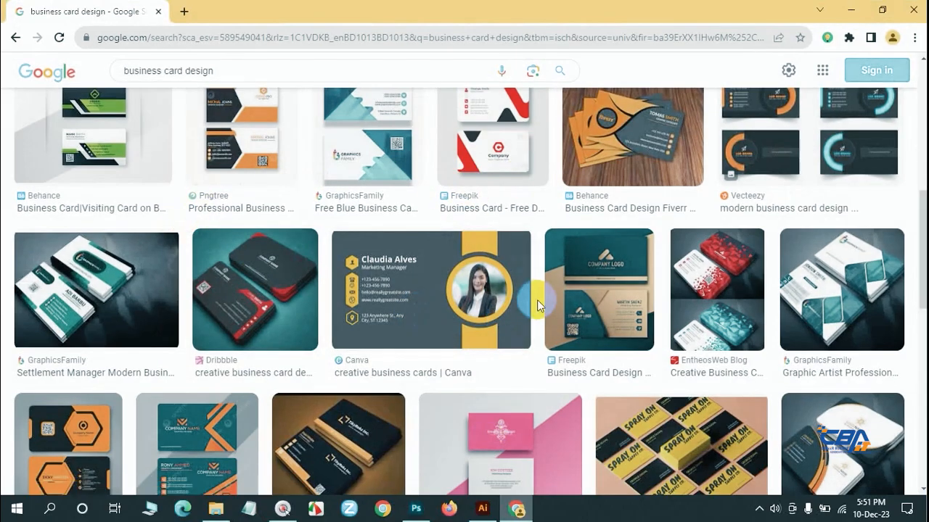
{"action": "scroll", "coordinate": [538, 305], "scroll_direction": "up", "scroll_amount": 2}
{"action": "scroll", "coordinate": [357, 296], "scroll_direction": "up", "scroll_amount": 2}
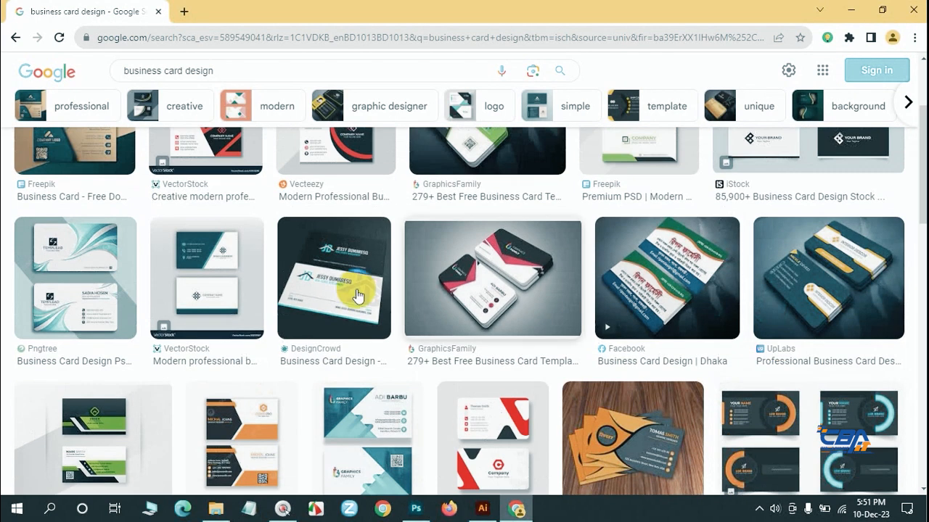
{"action": "scroll", "coordinate": [357, 296], "scroll_direction": "up", "scroll_amount": 2}
- Open the Vecteezy page of the red and dark business card, view its contributor's profile, and dismiss the promotional pop-up
{"action": "middle_click", "coordinate": [302, 346]}
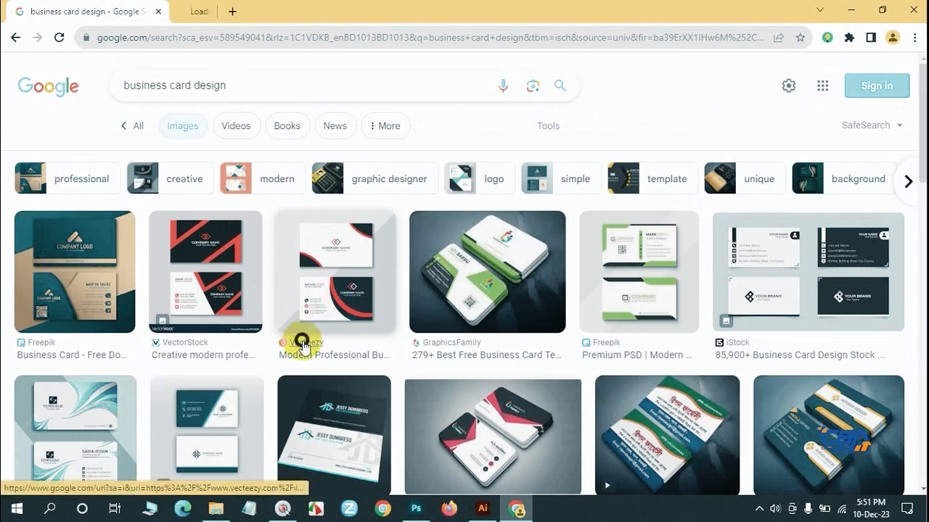
{"action": "left_click", "coordinate": [230, 10]}
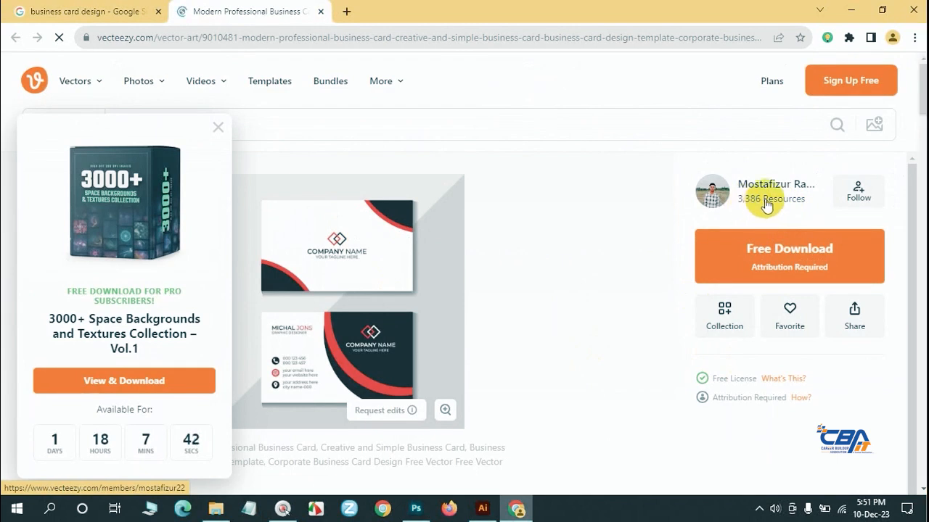
{"action": "left_click", "coordinate": [767, 186]}
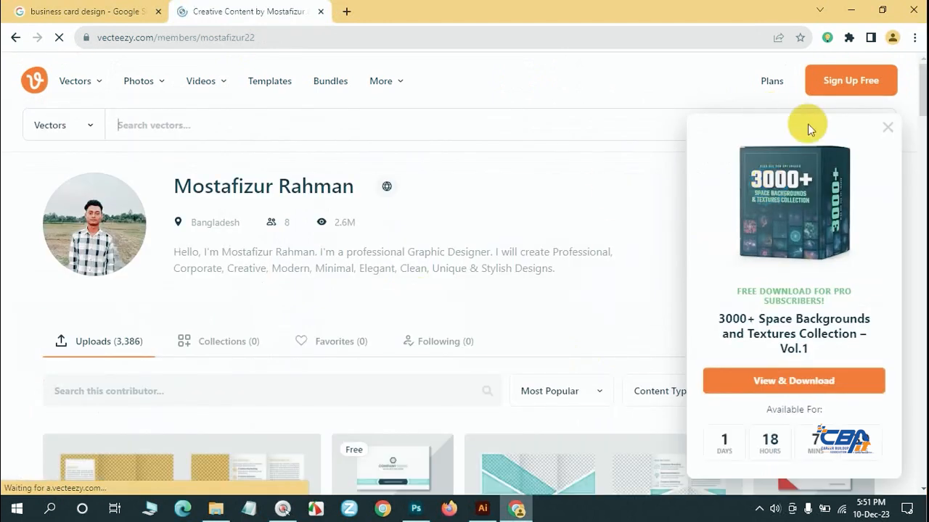
{"action": "left_click", "coordinate": [887, 128]}
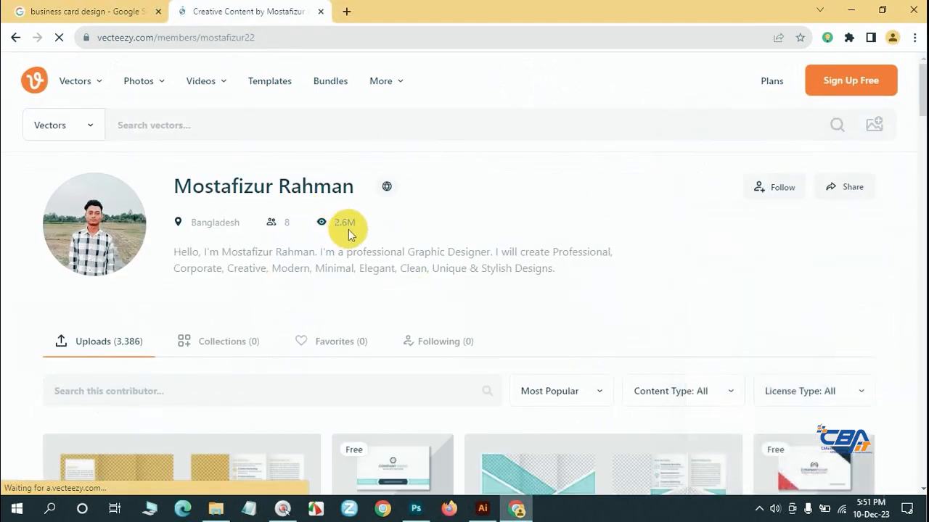
{"action": "mouse_move", "coordinate": [349, 230]}
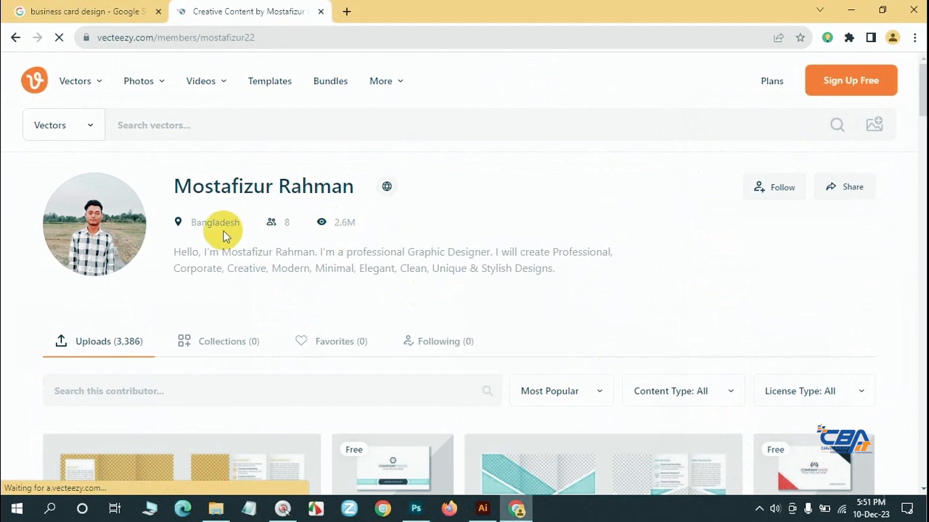
{"action": "mouse_move", "coordinate": [225, 235]}
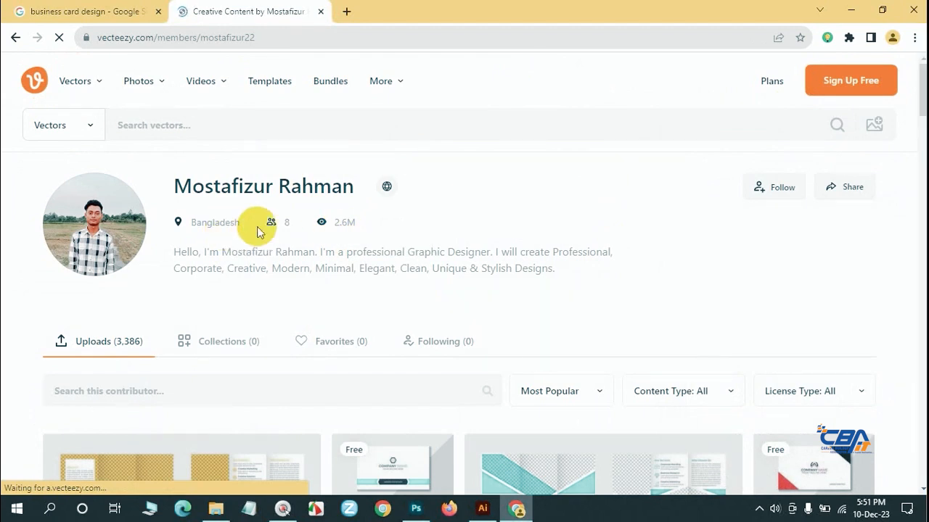
- Look through the contributor's Vecteezy uploads, view the orange Digital Marketing Agency flyer, and close the Vecteezy page
{"action": "mouse_move", "coordinate": [274, 224]}
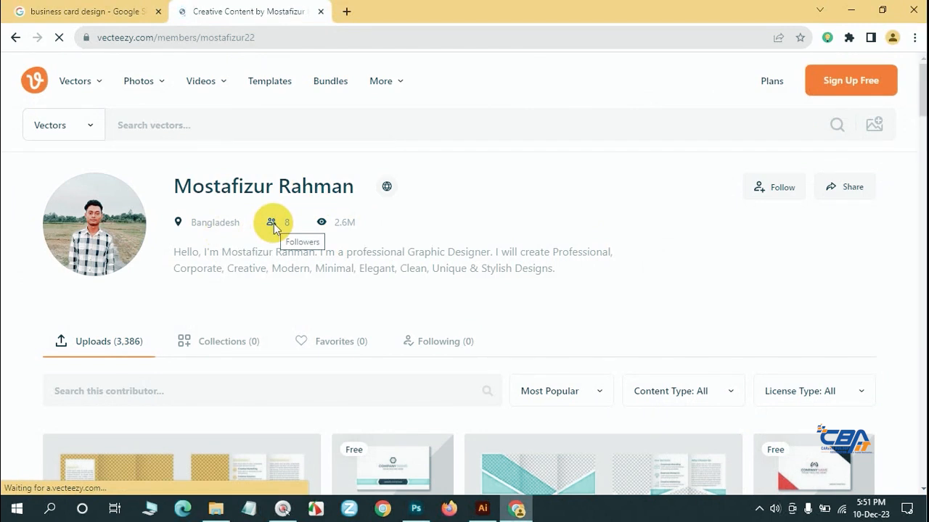
{"action": "scroll", "coordinate": [274, 224], "scroll_direction": "down", "scroll_amount": 2}
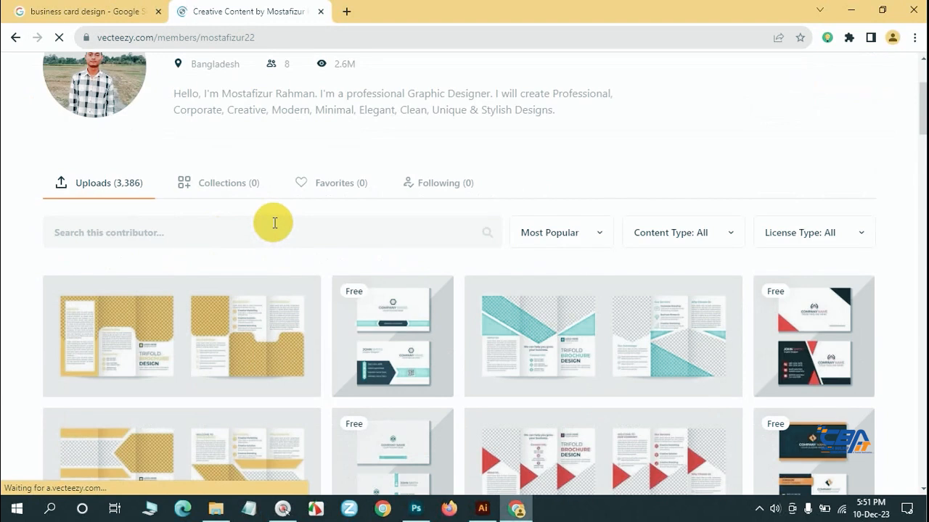
{"action": "scroll", "coordinate": [274, 224], "scroll_direction": "down", "scroll_amount": 2}
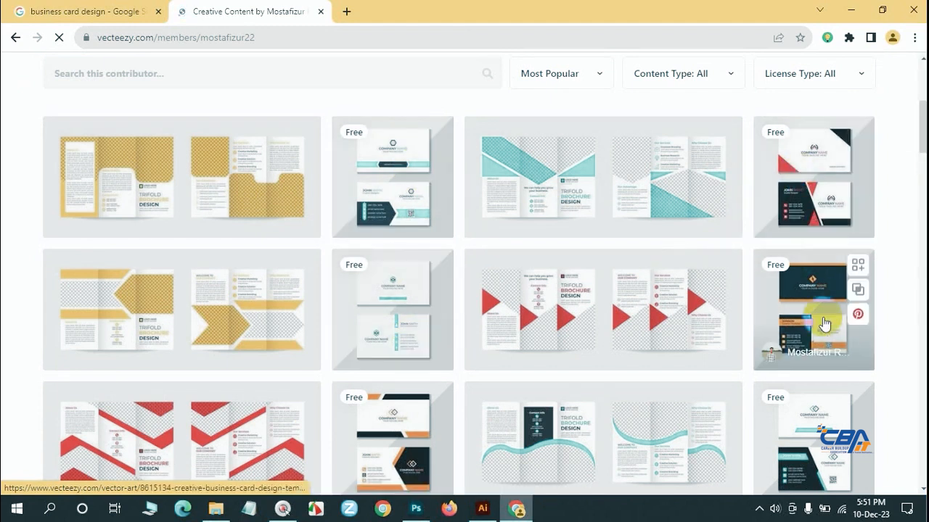
{"action": "scroll", "coordinate": [628, 312], "scroll_direction": "down", "scroll_amount": 2}
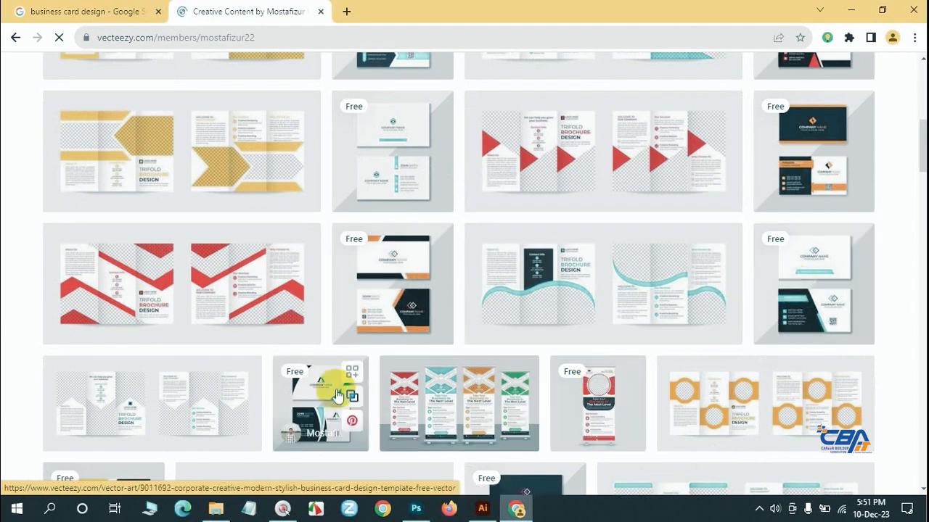
{"action": "scroll", "coordinate": [560, 305], "scroll_direction": "down", "scroll_amount": 4}
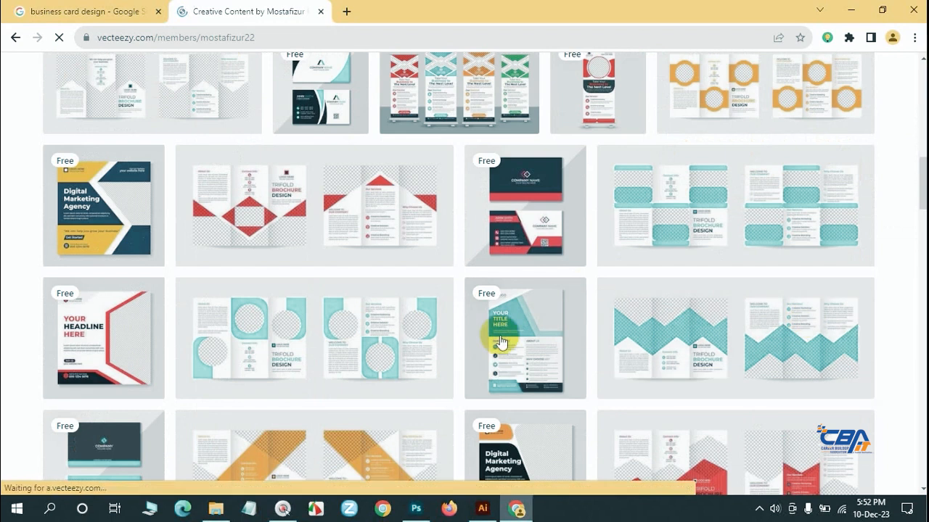
{"action": "scroll", "coordinate": [379, 326], "scroll_direction": "down", "scroll_amount": 4}
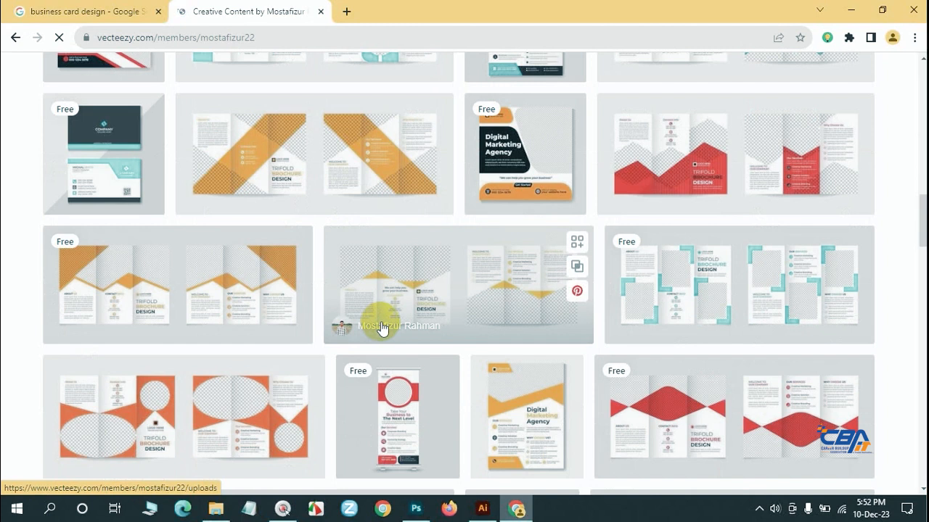
{"action": "scroll", "coordinate": [383, 328], "scroll_direction": "down", "scroll_amount": 2}
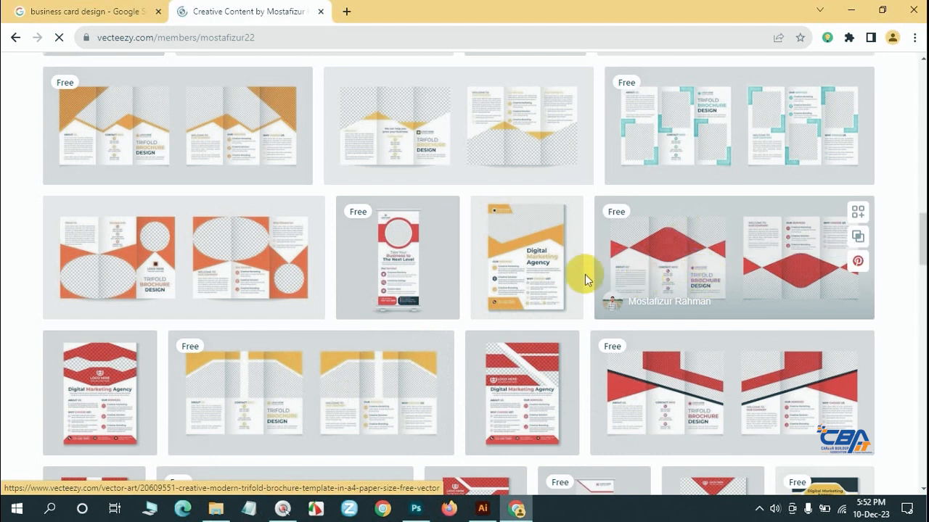
{"action": "left_click", "coordinate": [514, 261]}
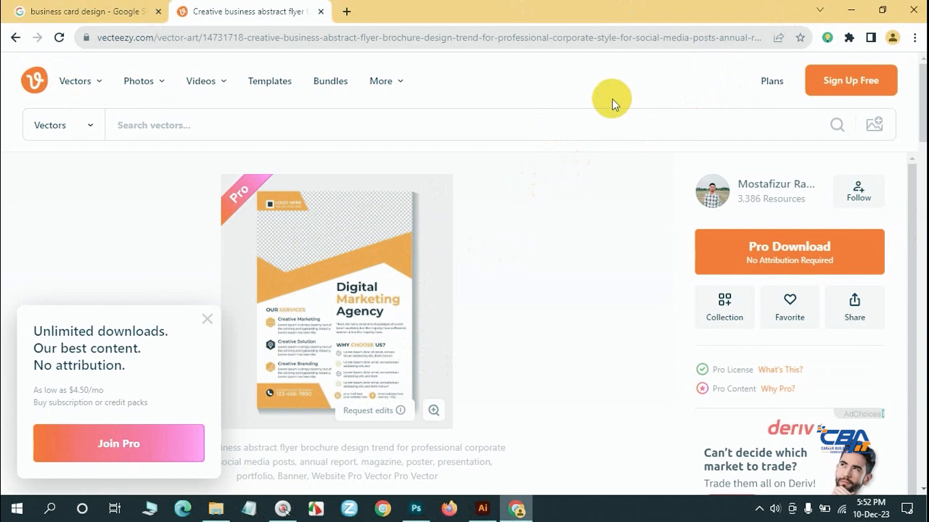
{"action": "left_click", "coordinate": [320, 11]}
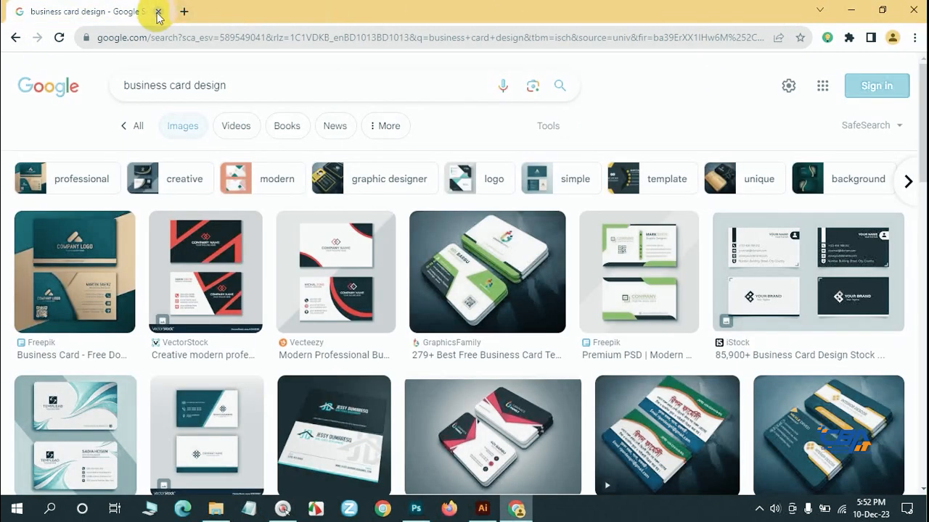
- Switch to File Explorer, look through the GD-128 folder on drive E: and its New folder, and return to the drive's root
{"action": "left_click", "coordinate": [215, 508]}
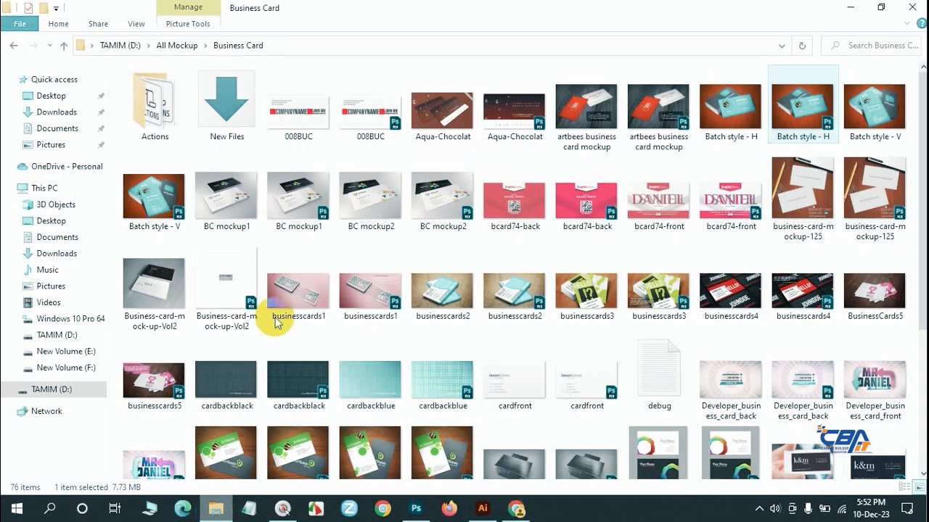
{"action": "left_click", "coordinate": [13, 45]}
{"action": "left_click", "coordinate": [76, 354]}
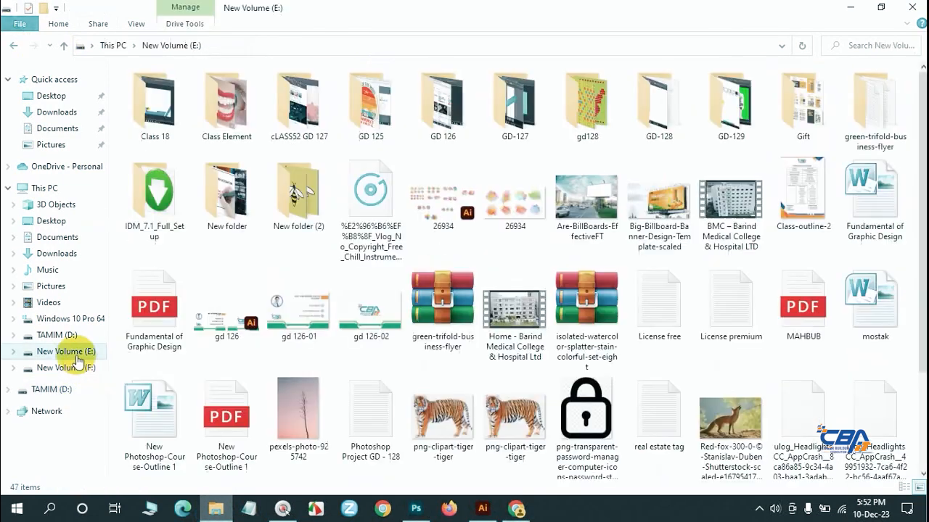
{"action": "double_click", "coordinate": [673, 125]}
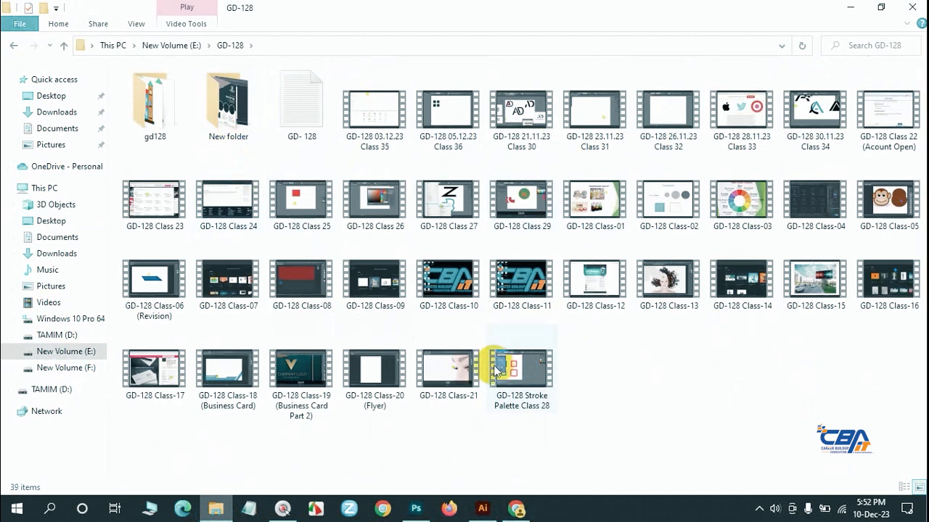
{"action": "double_click", "coordinate": [244, 150]}
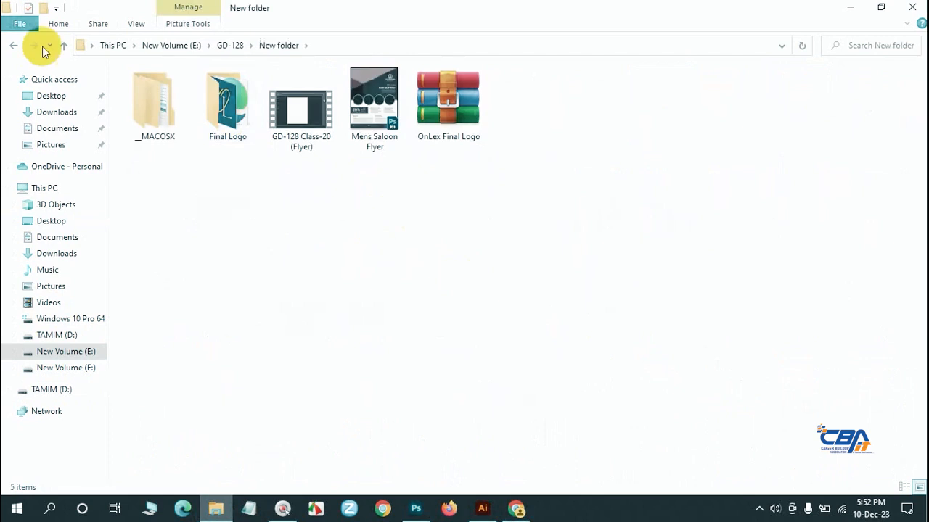
{"action": "left_click", "coordinate": [9, 46]}
{"action": "left_click", "coordinate": [10, 47]}
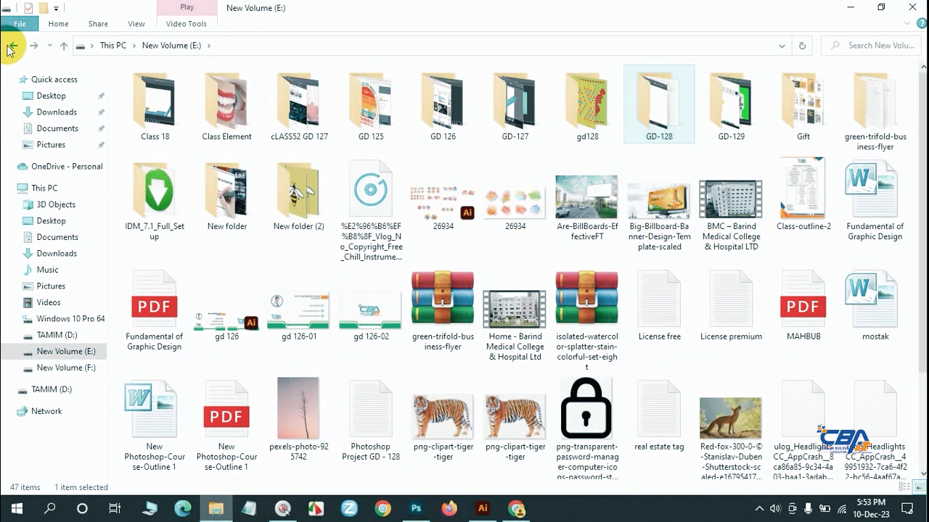
- View the GD-128 Final Project folder on drive F: as large thumbnails, and return to the drive's root
{"action": "left_click", "coordinate": [72, 368]}
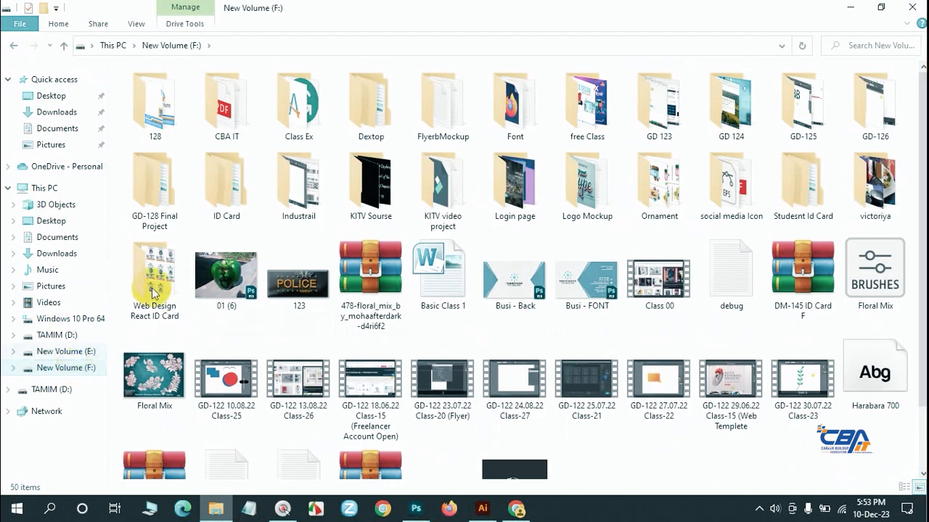
{"action": "left_click", "coordinate": [154, 195]}
{"action": "double_click", "coordinate": [155, 196]}
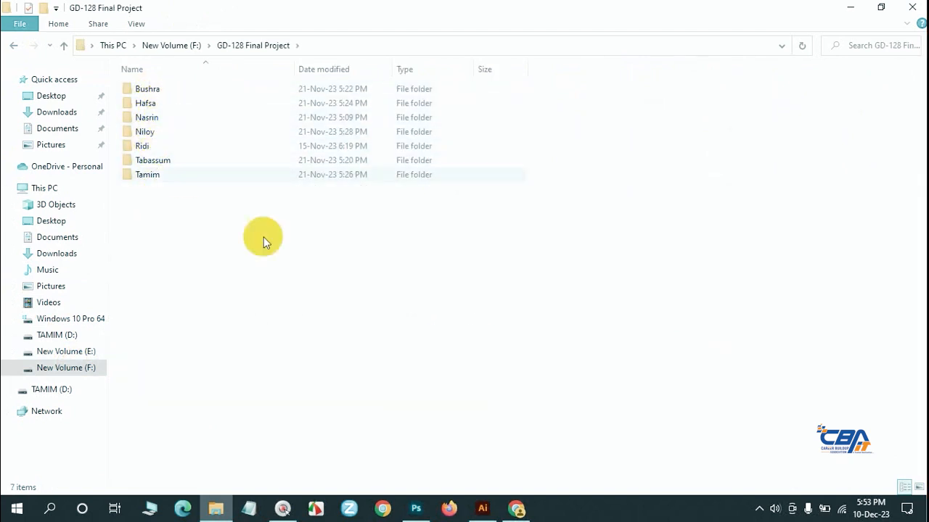
{"action": "left_click", "coordinate": [917, 487]}
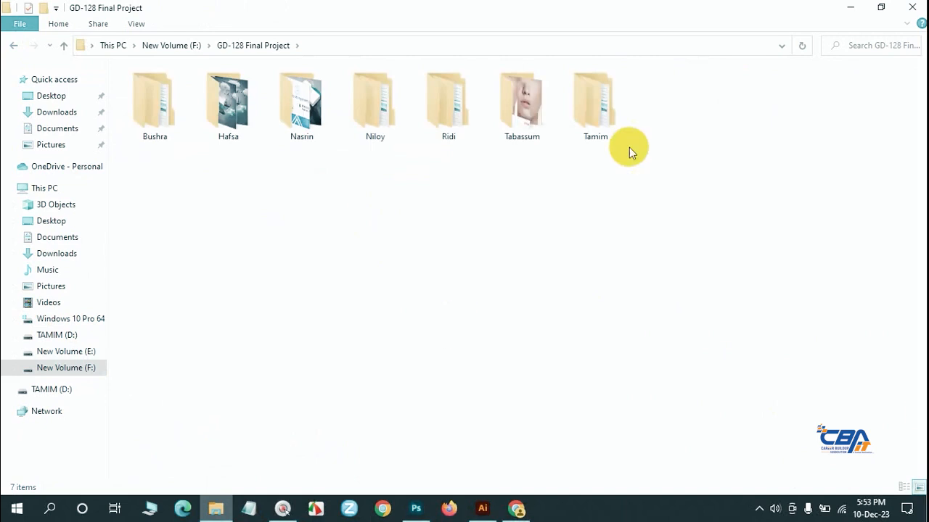
{"action": "left_click", "coordinate": [13, 46]}
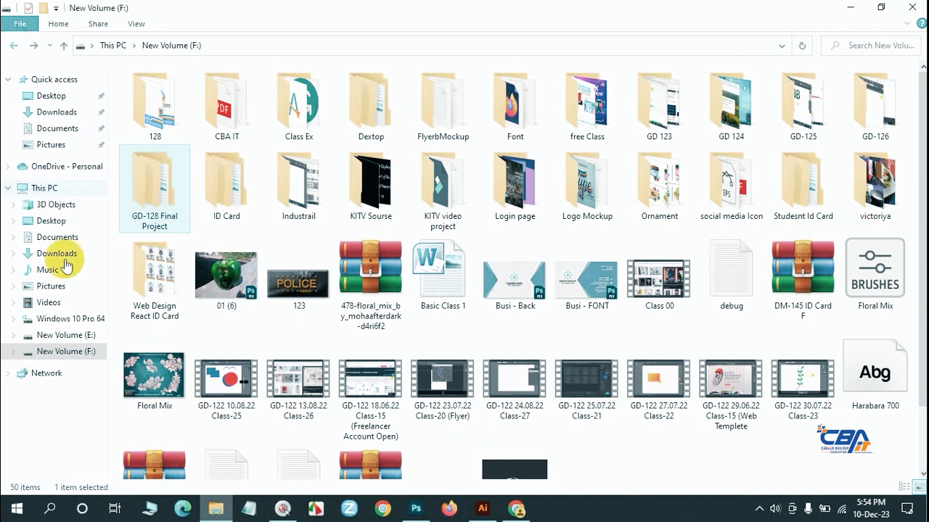
- Switch to Illustrator and examine the contact icons and details on the front business card at 100% zoom
{"action": "left_click", "coordinate": [518, 512]}
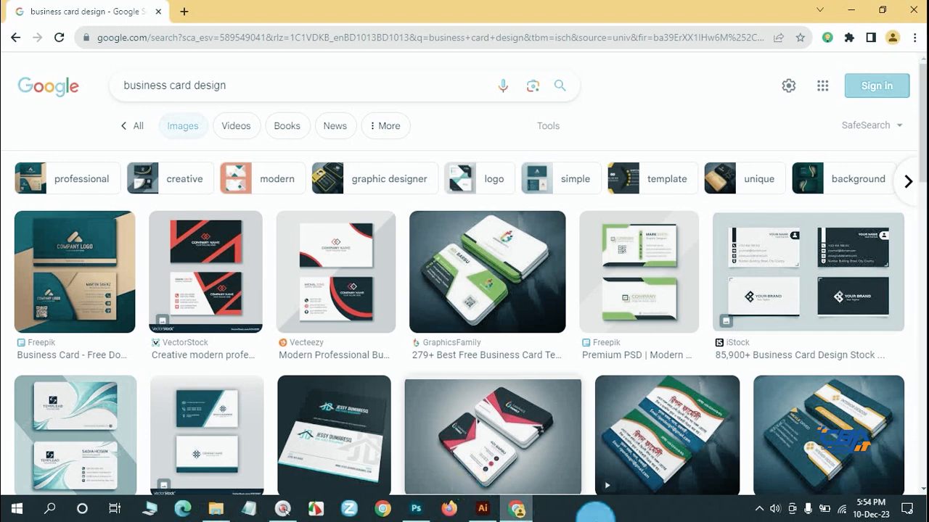
{"action": "left_click", "coordinate": [482, 507]}
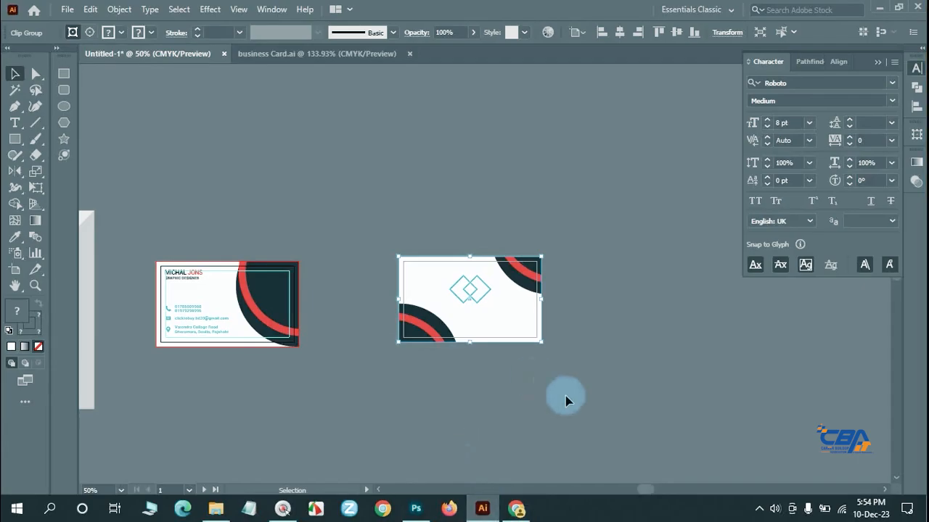
{"action": "key", "text": "ctrl+space"}
{"action": "left_click", "coordinate": [349, 317]}
{"action": "left_click", "coordinate": [351, 251]}
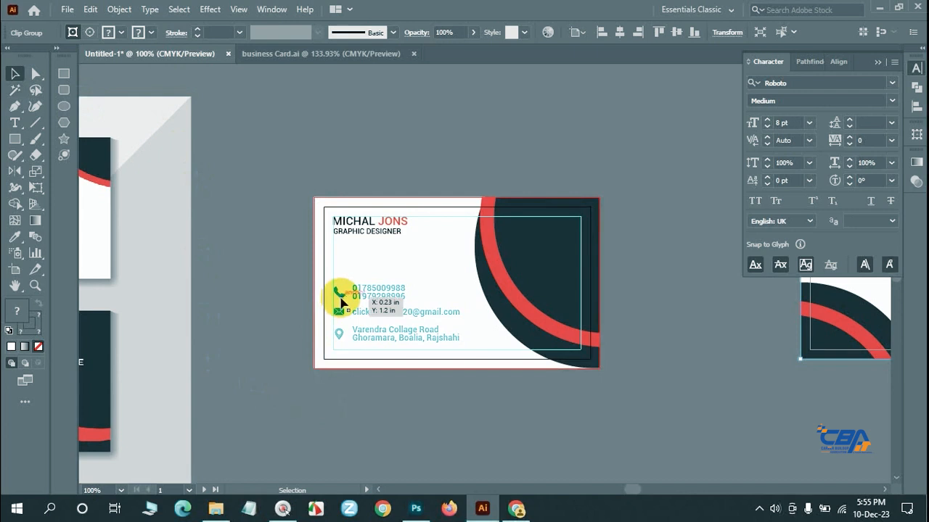
- Switch to Chrome, open a new window with the CBA IT profile, and go to the Freepik website
{"action": "left_click", "coordinate": [513, 510]}
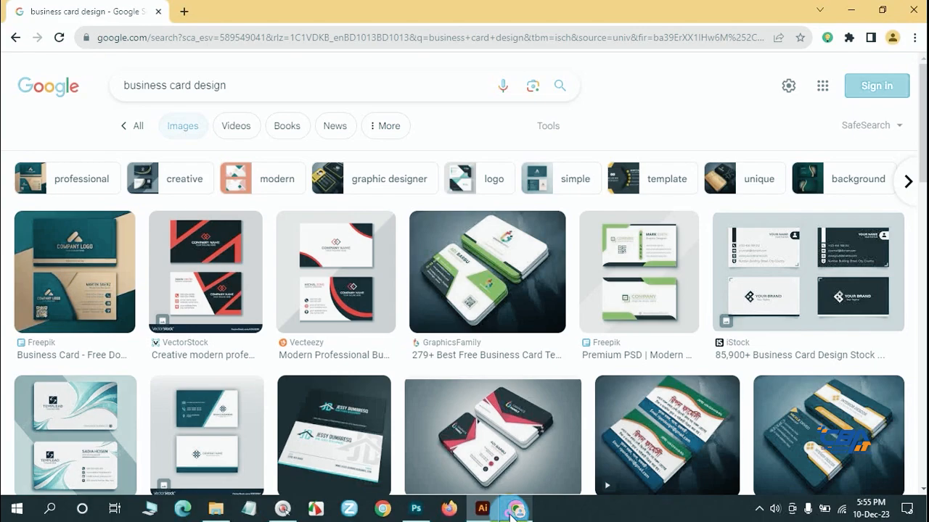
{"action": "left_click", "coordinate": [190, 13]}
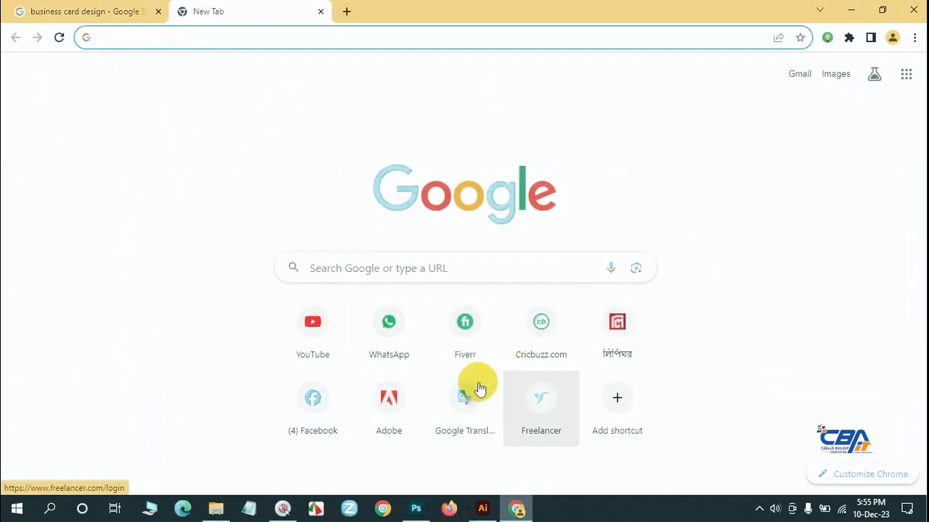
{"action": "left_click", "coordinate": [382, 510]}
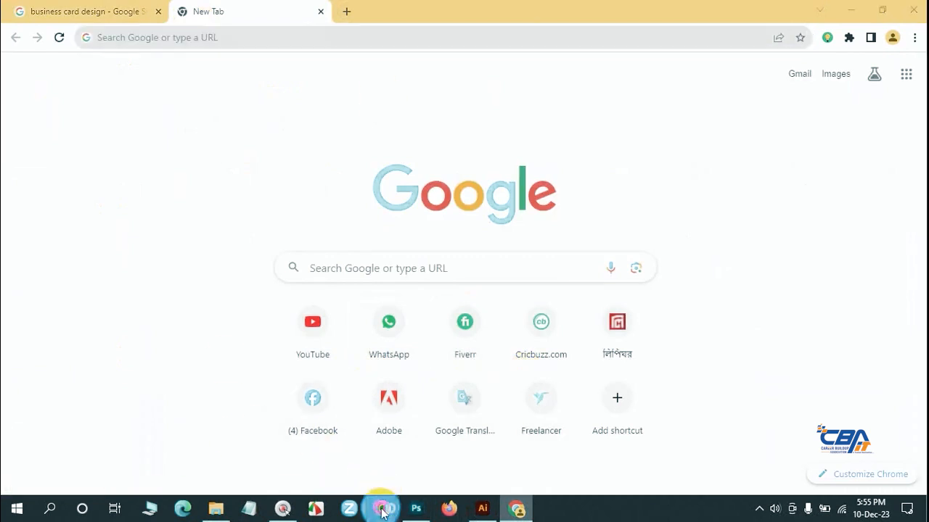
{"action": "left_click", "coordinate": [289, 236]}
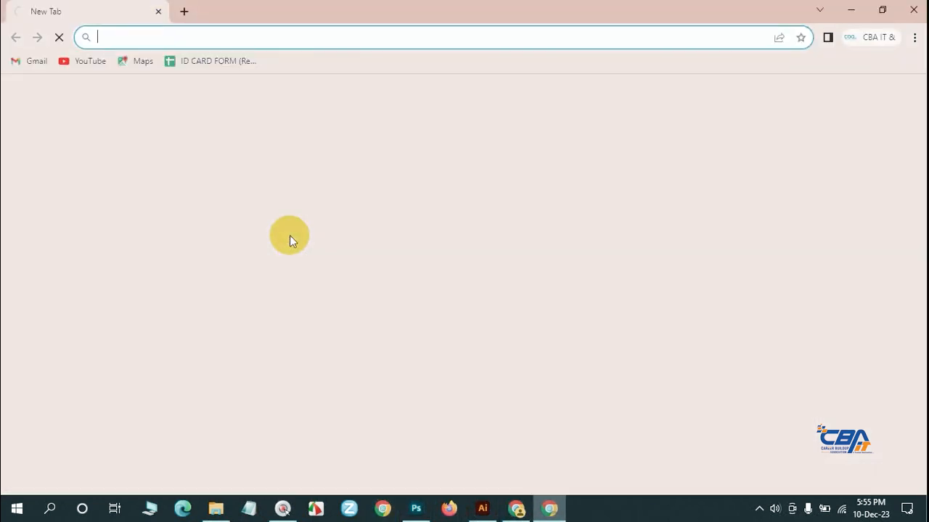
{"action": "left_click", "coordinate": [579, 361]}
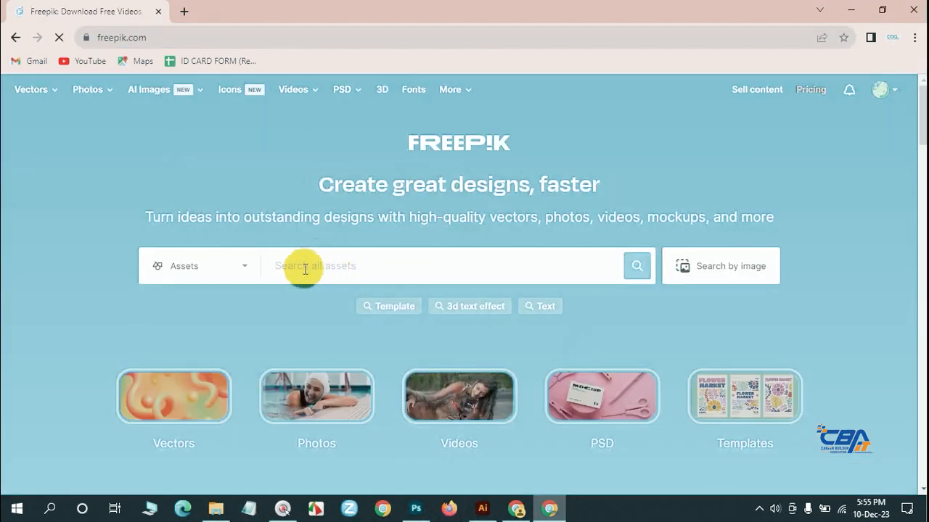
- Search Freepik for PHONE ICON and restrict the asset type to Vectors
{"action": "type", "text": "P"}
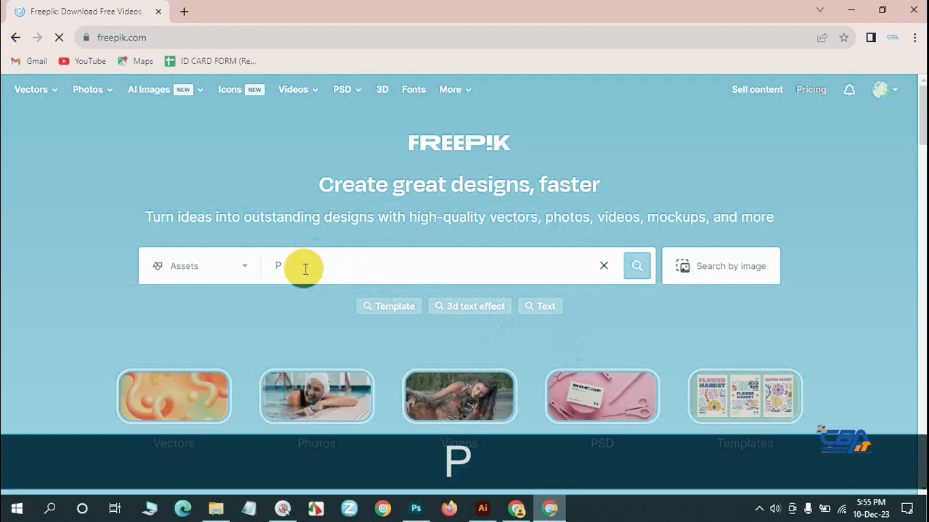
{"action": "type", "text": "HONE I"}
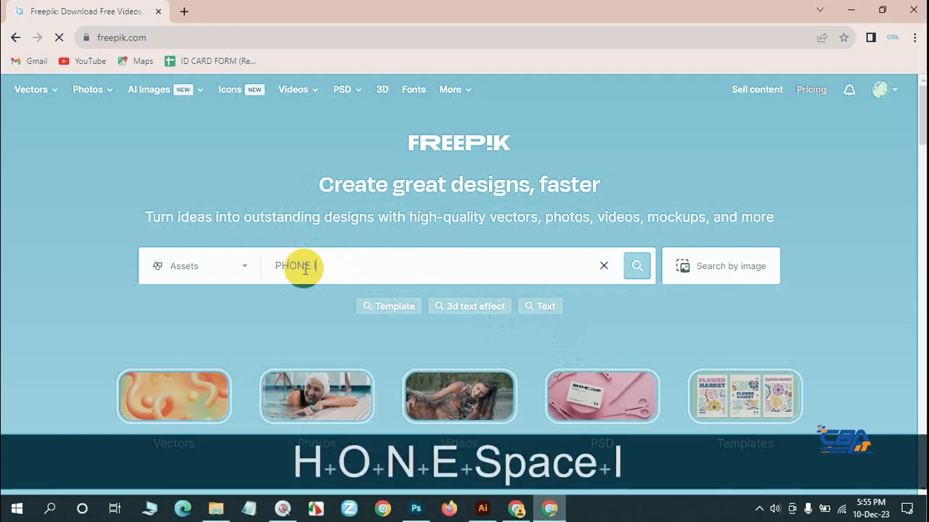
{"action": "type", "text": "CON"}
{"action": "key", "text": "Return"}
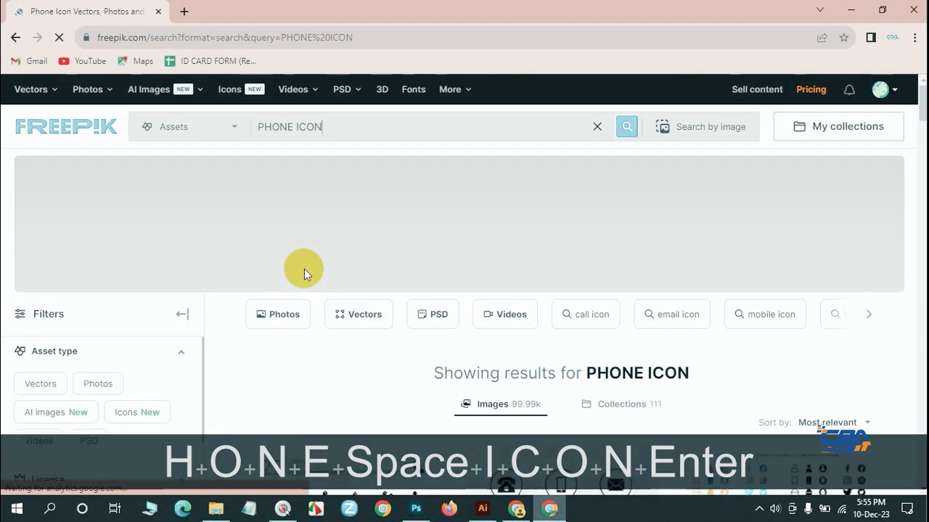
{"action": "scroll", "coordinate": [304, 269], "scroll_direction": "down", "scroll_amount": 2}
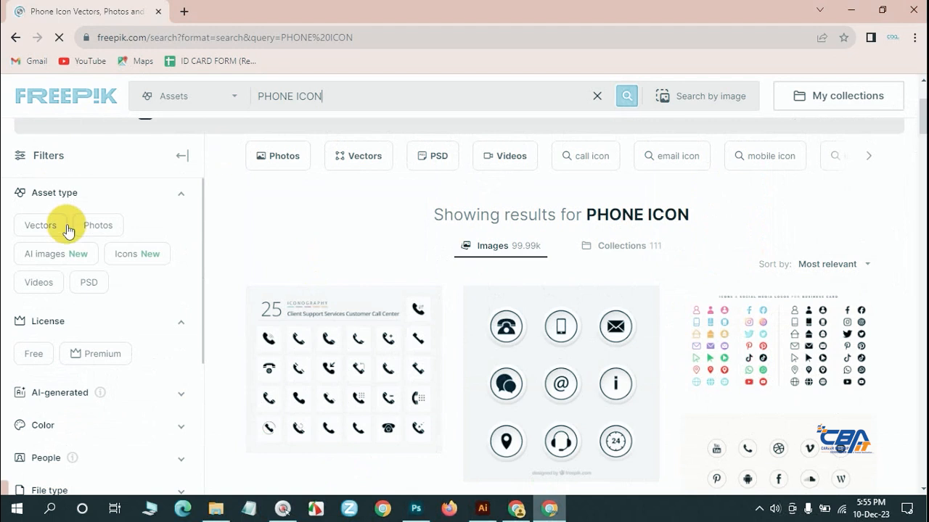
{"action": "left_click", "coordinate": [40, 225]}
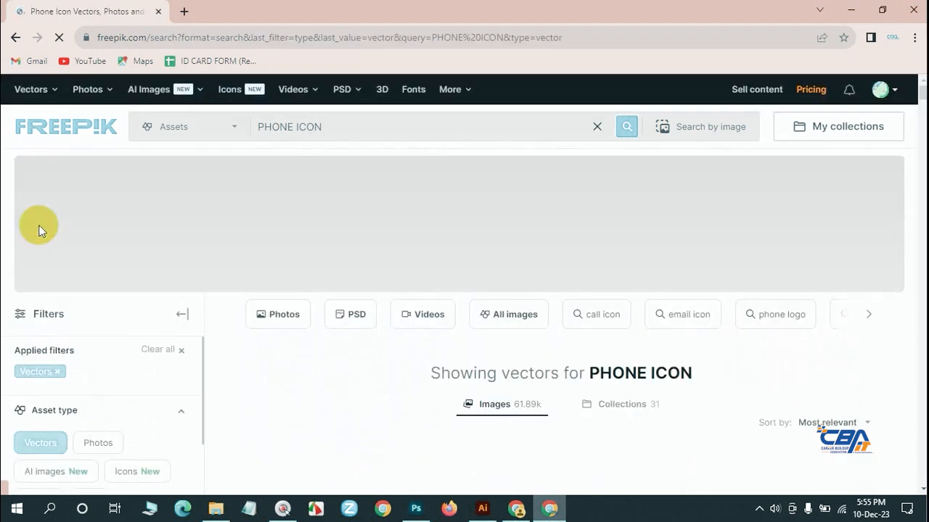
- Browse the phone icon vectors, view the call 25 solid glyph icon pack's details, and return to the results
{"action": "scroll", "coordinate": [359, 223], "scroll_direction": "down", "scroll_amount": 2}
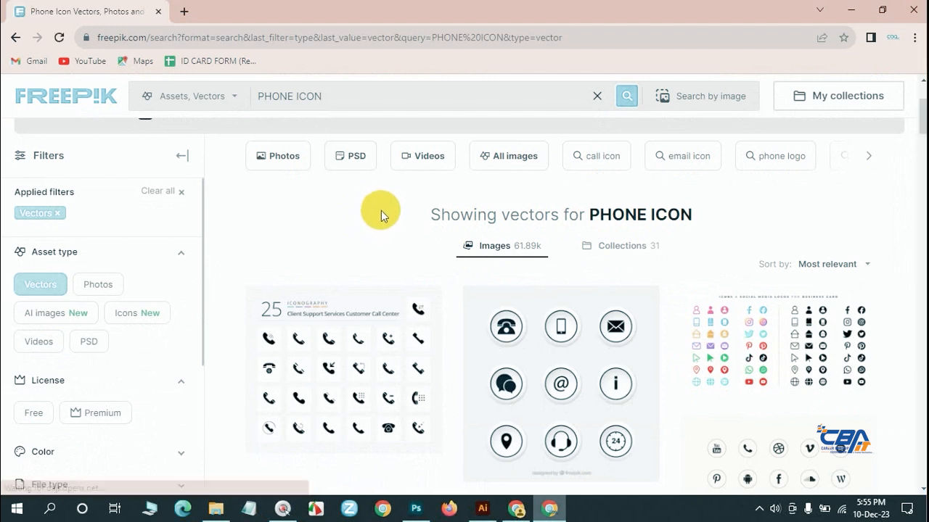
{"action": "scroll", "coordinate": [387, 268], "scroll_direction": "down", "scroll_amount": 2}
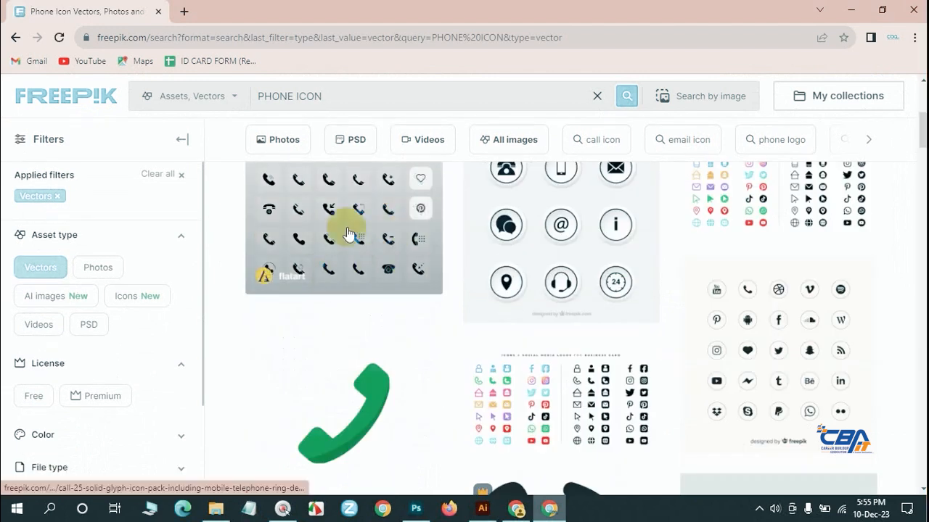
{"action": "left_click", "coordinate": [354, 245]}
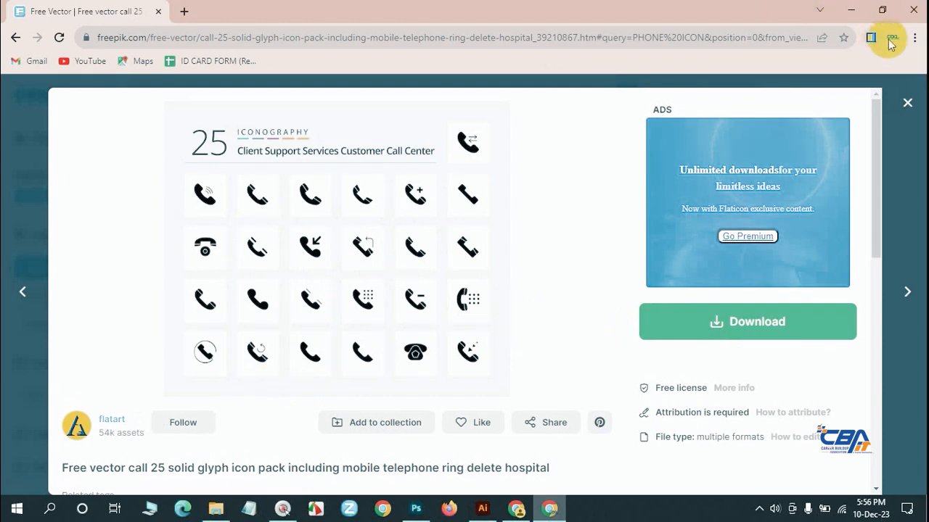
{"action": "left_click", "coordinate": [906, 103]}
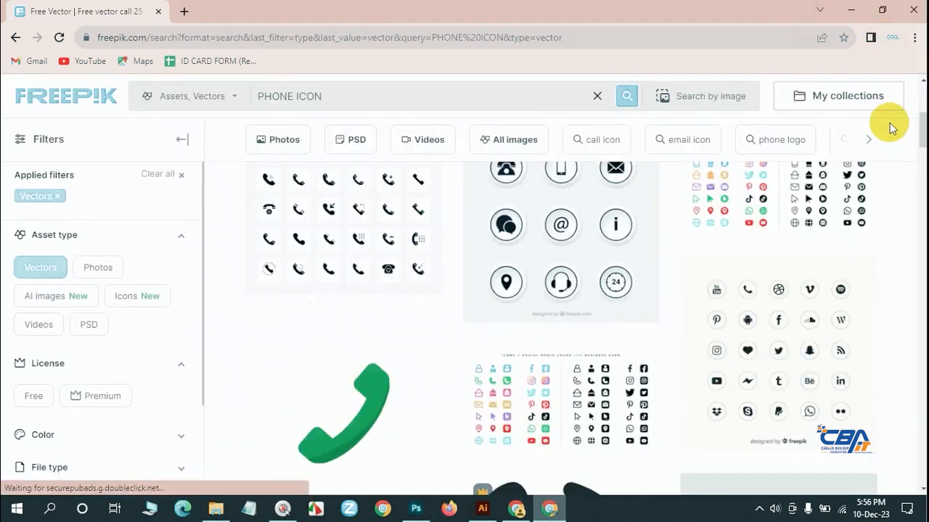
- View the Freepik account menu and browse further through the phone icon vectors down to the business card icon sets
{"action": "scroll", "coordinate": [775, 227], "scroll_direction": "up", "scroll_amount": 5}
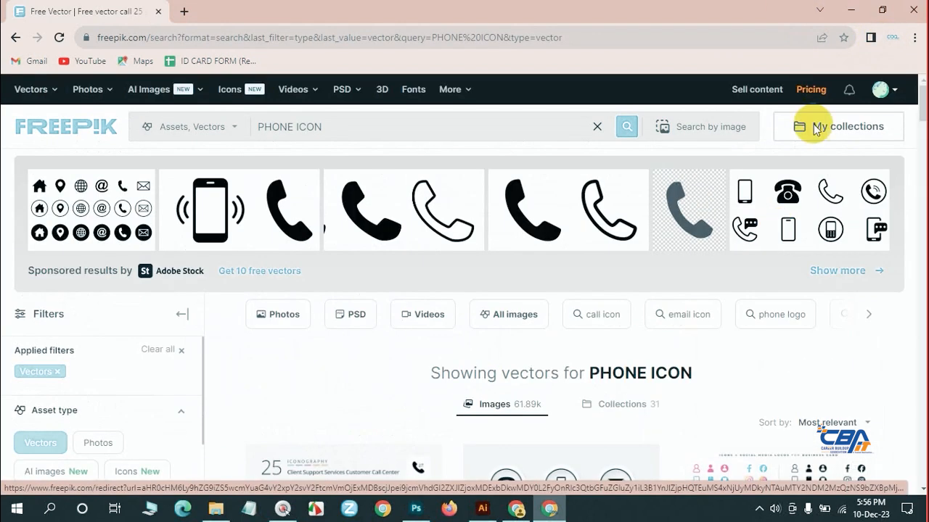
{"action": "left_click", "coordinate": [892, 91]}
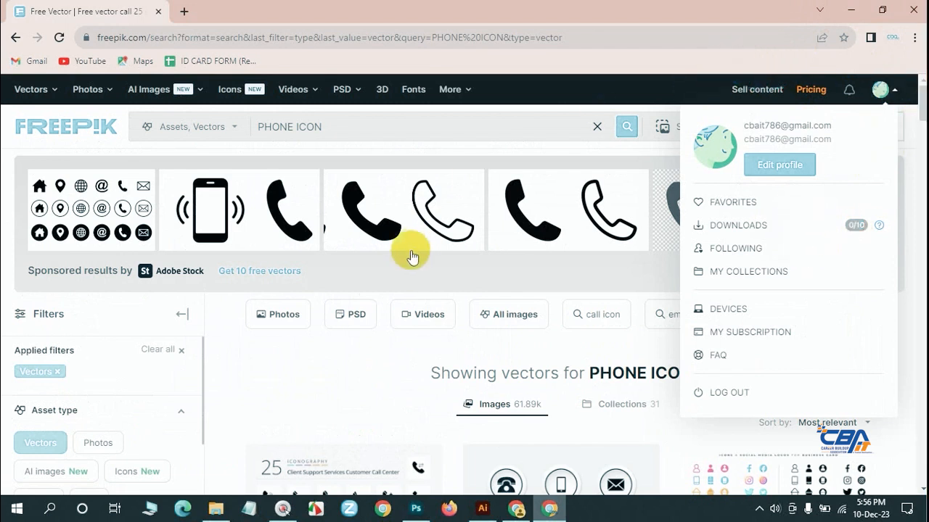
{"action": "scroll", "coordinate": [410, 251], "scroll_direction": "down", "scroll_amount": 4}
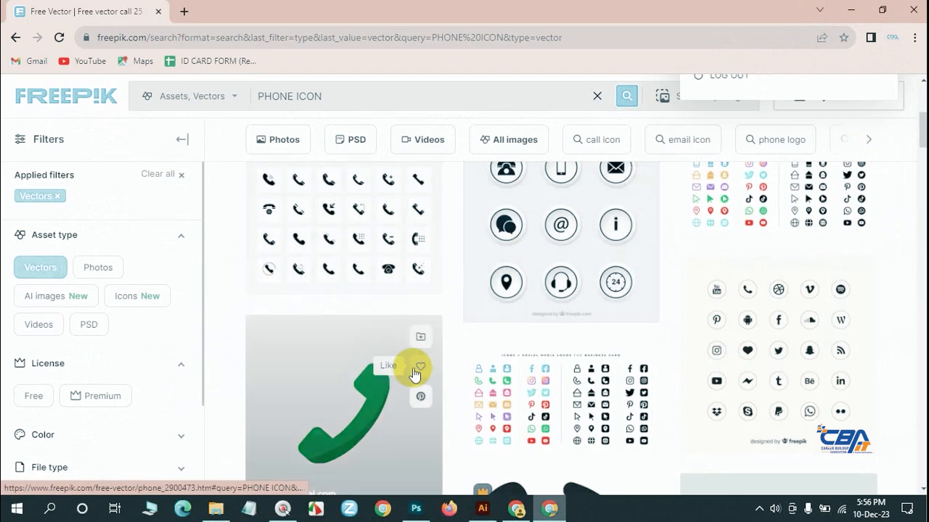
{"action": "scroll", "coordinate": [414, 369], "scroll_direction": "down", "scroll_amount": 2}
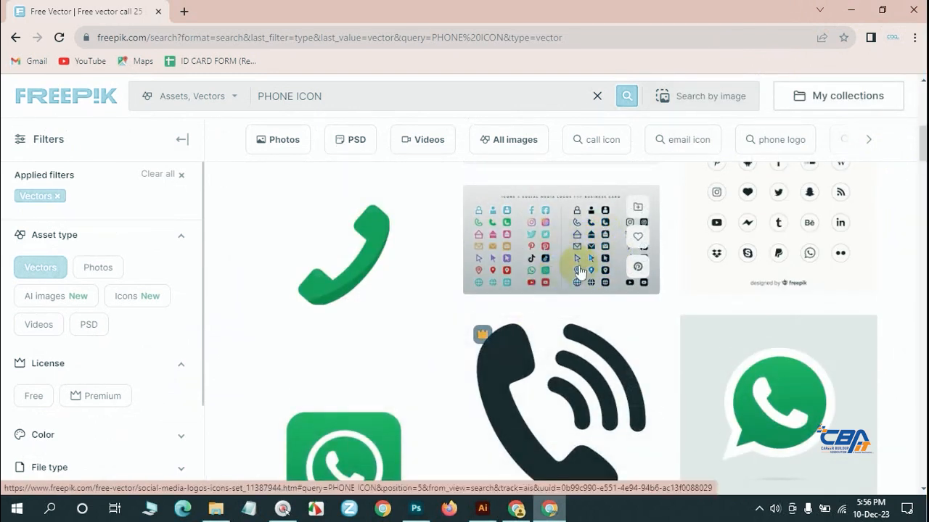
{"action": "scroll", "coordinate": [578, 274], "scroll_direction": "down", "scroll_amount": 3}
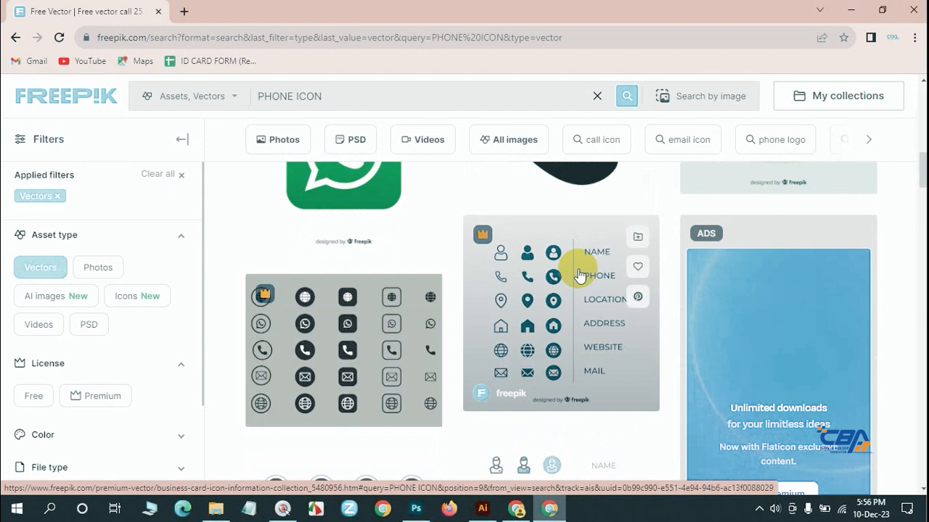
- Switch to Illustrator and draw a white circle about 1.5 in in diameter above the front business card
{"action": "left_click", "coordinate": [482, 508]}
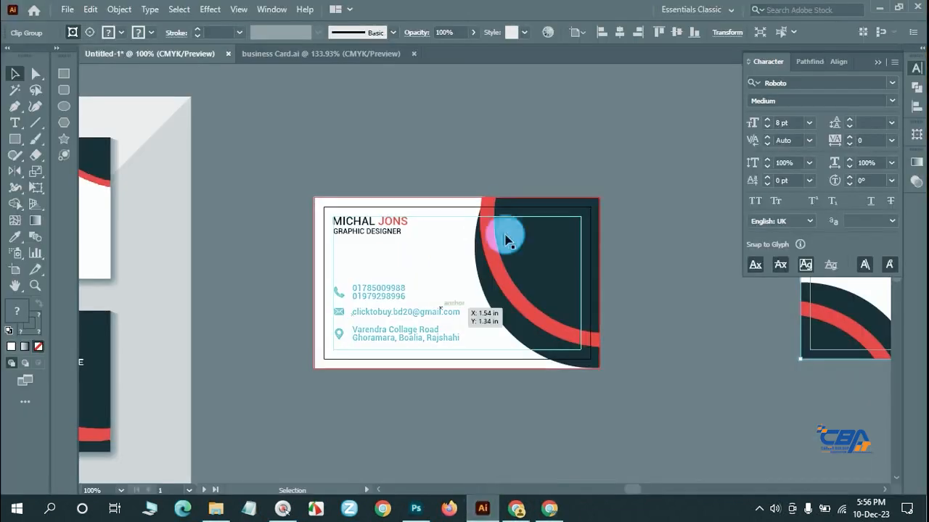
{"action": "left_click", "coordinate": [65, 106]}
{"action": "left_click_drag", "start_coordinate": [288, 109], "coordinate": [345, 165]}
{"action": "left_click", "coordinate": [14, 73]}
{"action": "left_click", "coordinate": [444, 150]}
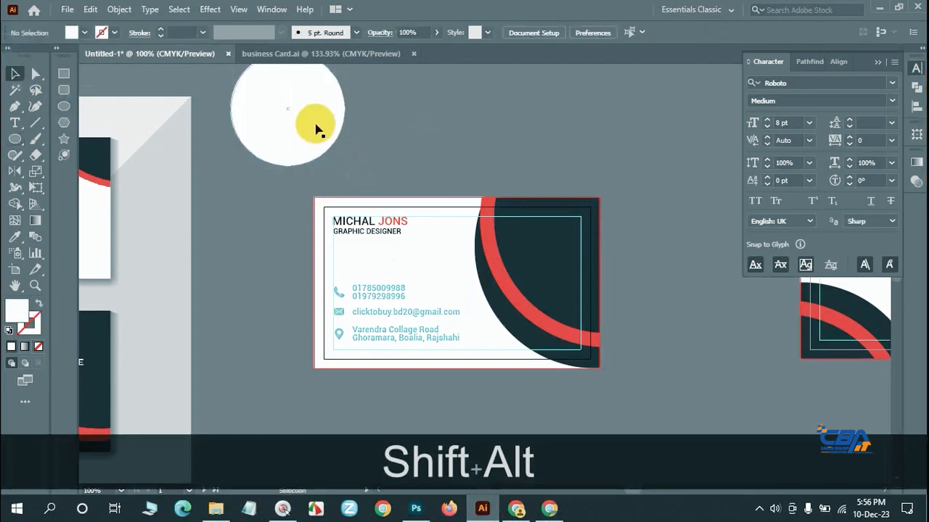
- Move the circle over the upper card in the reference image and clip the image to the circle with a clipping mask
{"action": "left_click_drag", "start_coordinate": [317, 129], "coordinate": [250, 228]}
{"action": "key", "text": "space"}
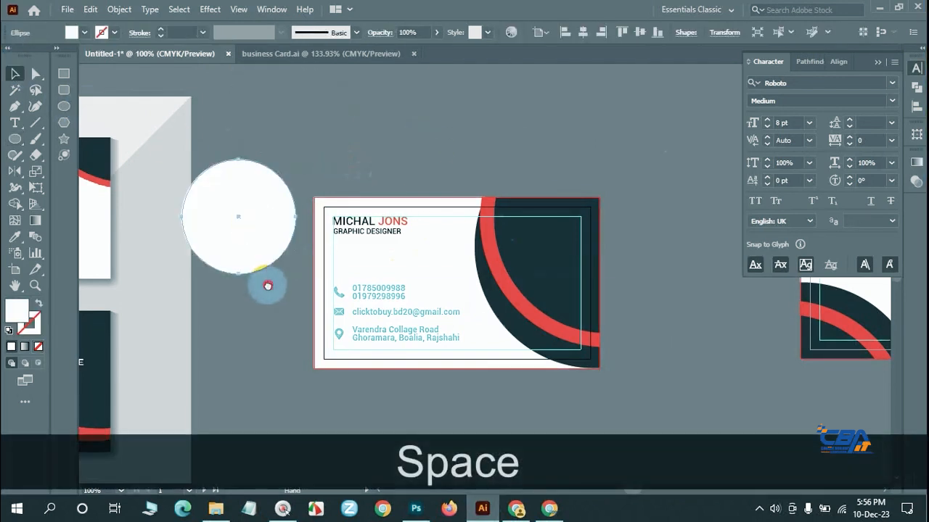
{"action": "left_click_drag", "start_coordinate": [268, 286], "coordinate": [521, 289]}
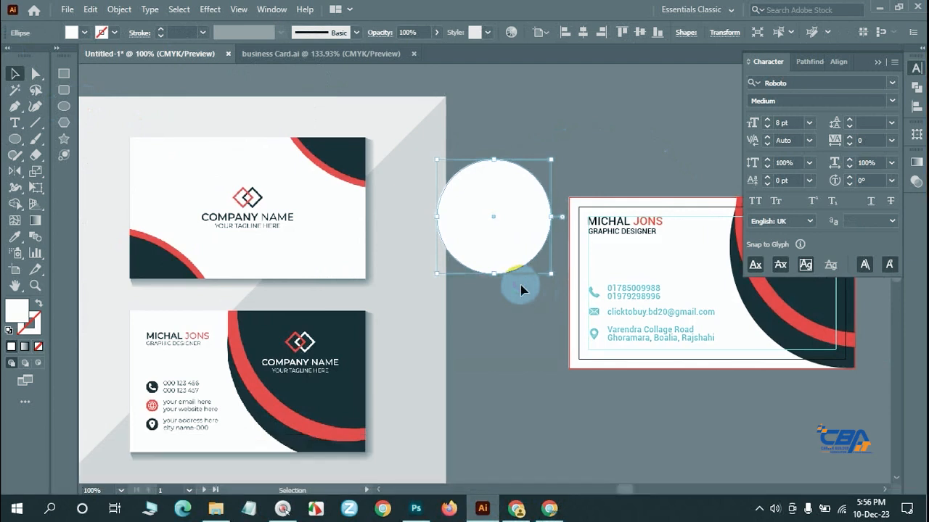
{"action": "left_click_drag", "start_coordinate": [474, 232], "coordinate": [229, 230]}
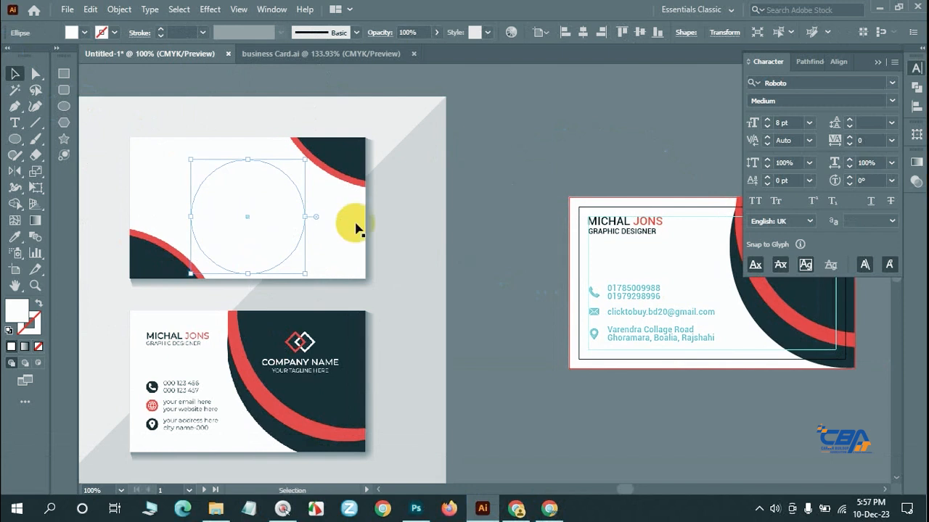
{"action": "left_click_drag", "start_coordinate": [510, 181], "coordinate": [215, 285]}
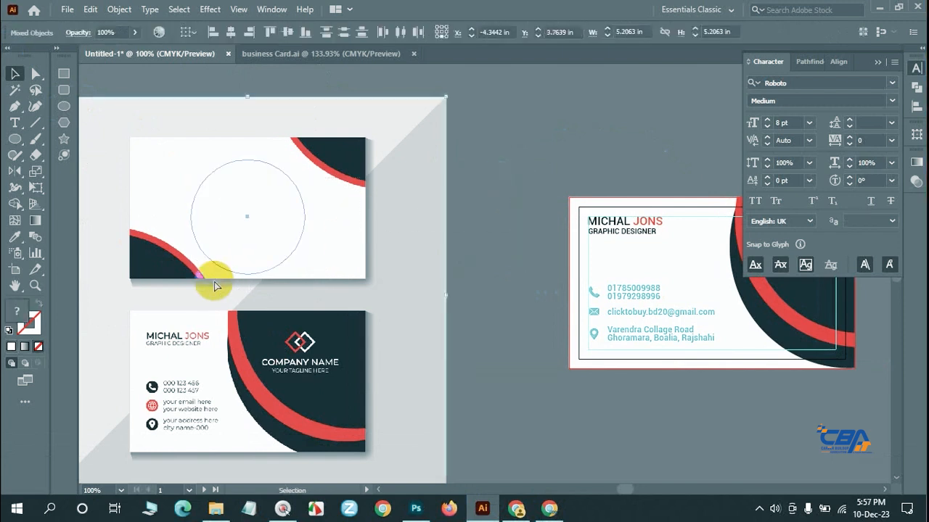
{"action": "key", "text": "ctrl+7"}
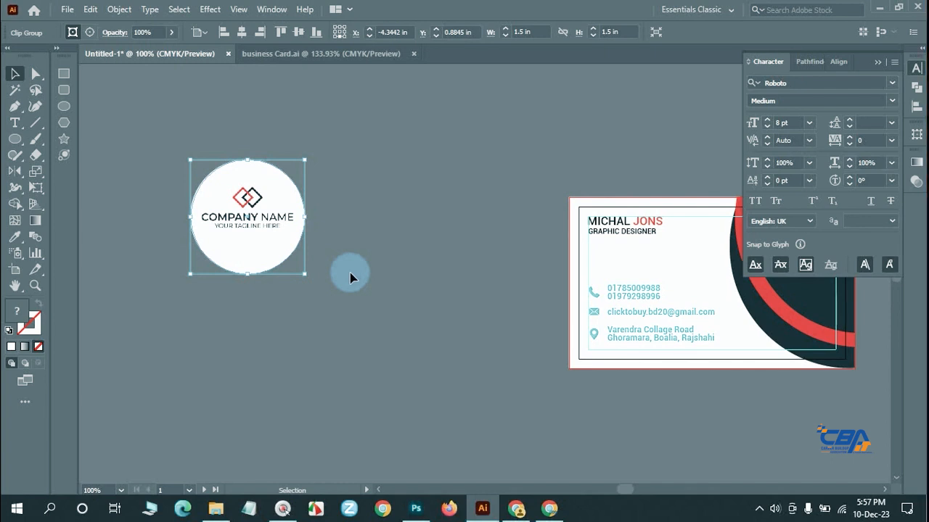
- Isolate the circular clip group and delete the reference image inside it
{"action": "double_click", "coordinate": [259, 215]}
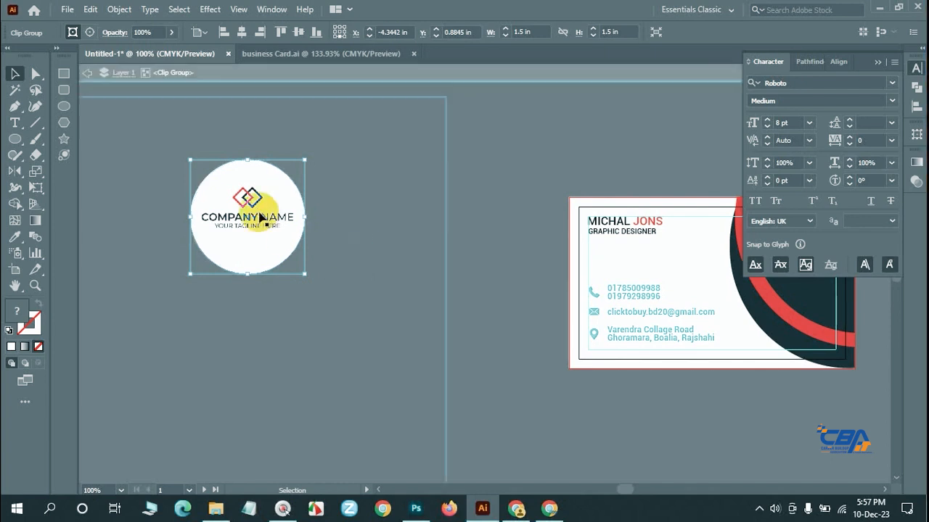
{"action": "left_click", "coordinate": [260, 216]}
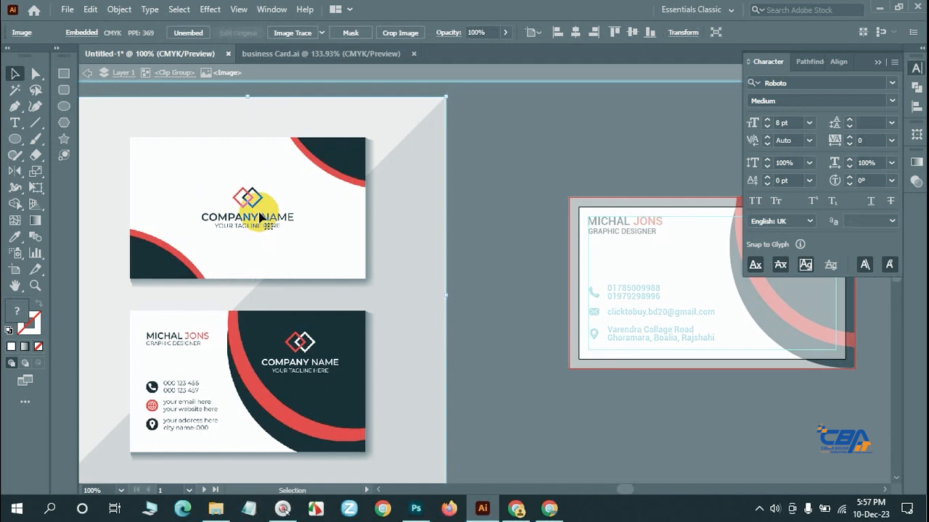
{"action": "key", "text": "BackSpace"}
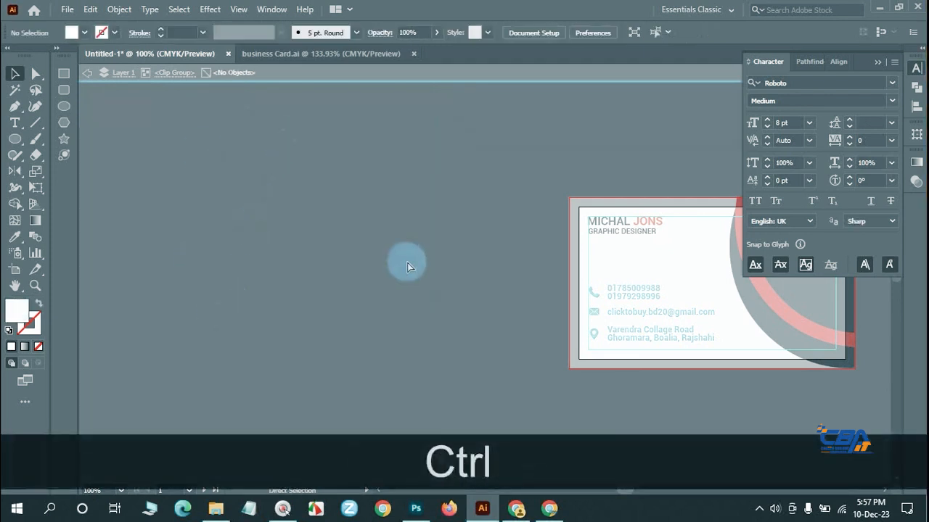
- Undo the image deletion and the clipping mask, and delete the reference image together with the circle
{"action": "key", "text": "ctrl+z"}
{"action": "key", "text": "ctrl+z"}
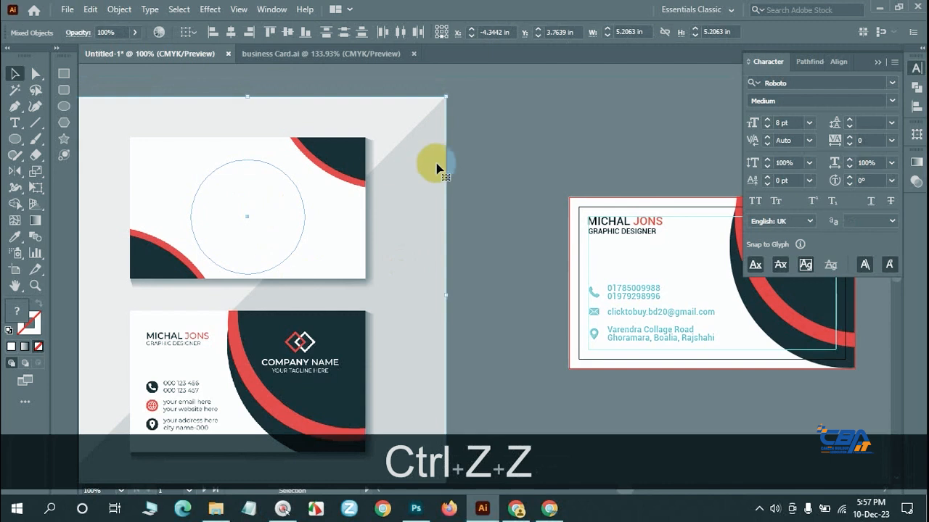
{"action": "left_click", "coordinate": [188, 308]}
{"action": "key", "text": "BackSpace"}
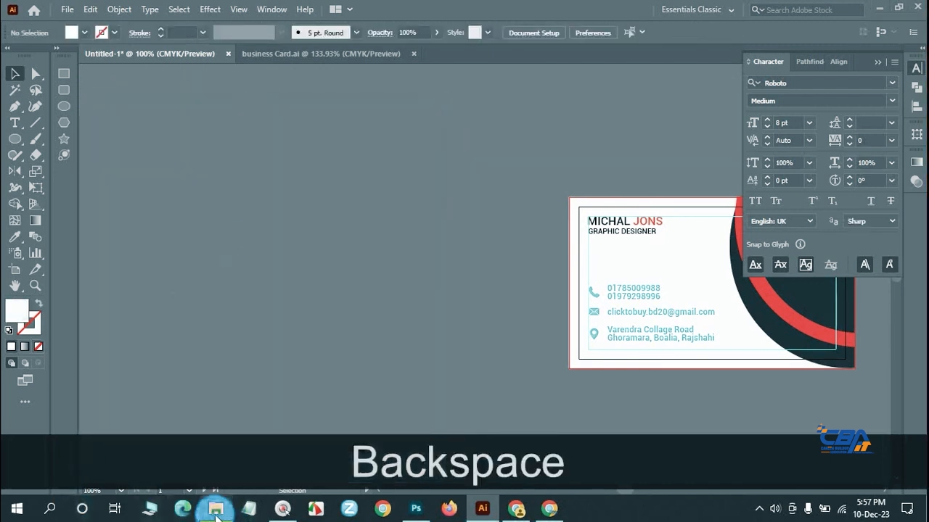
- Switch to File Explorer and open the Student Id Card Illustrator file from Studesnt Id Card > Mother Student ID Card File on drive F
{"action": "left_click", "coordinate": [217, 511]}
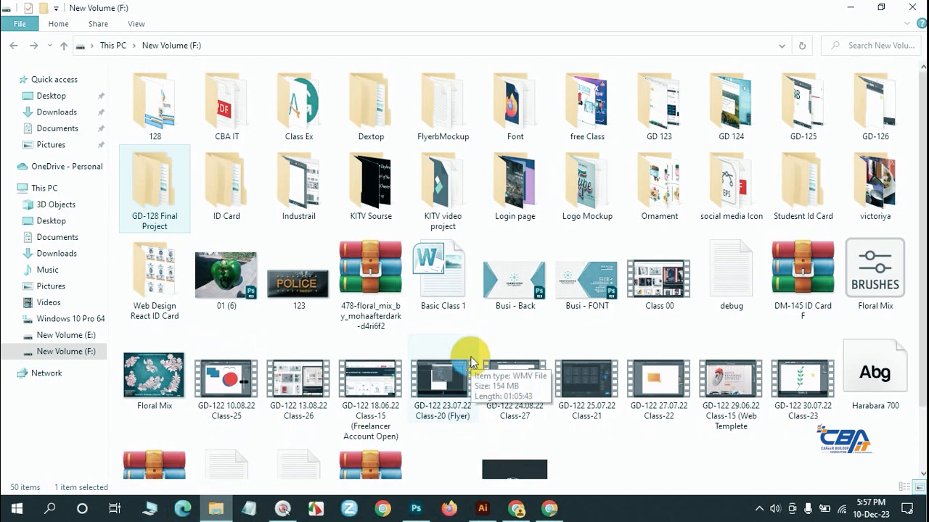
{"action": "double_click", "coordinate": [793, 204]}
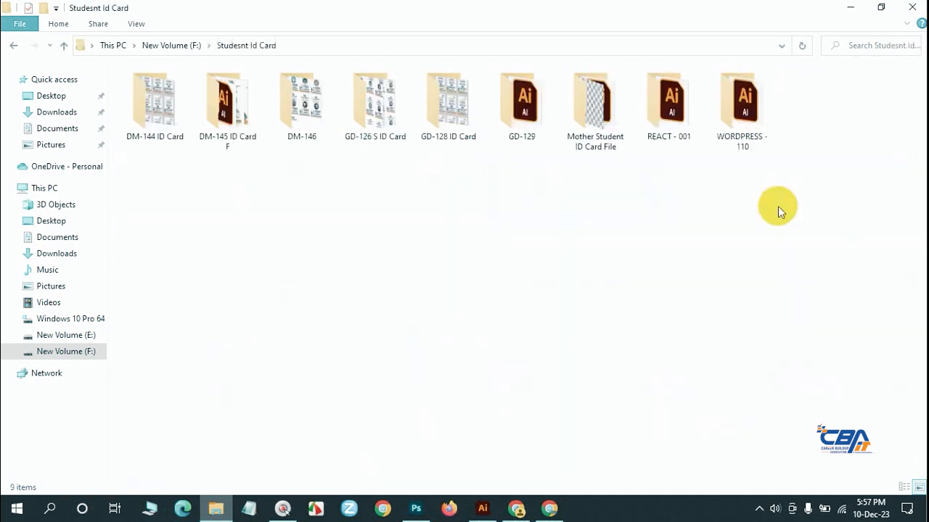
{"action": "double_click", "coordinate": [590, 129]}
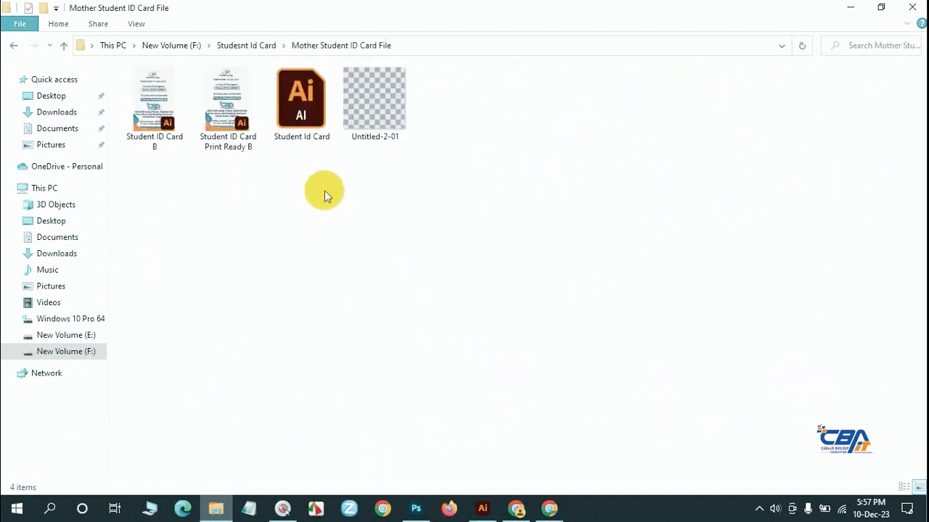
{"action": "left_click", "coordinate": [295, 113]}
{"action": "right_click", "coordinate": [299, 114]}
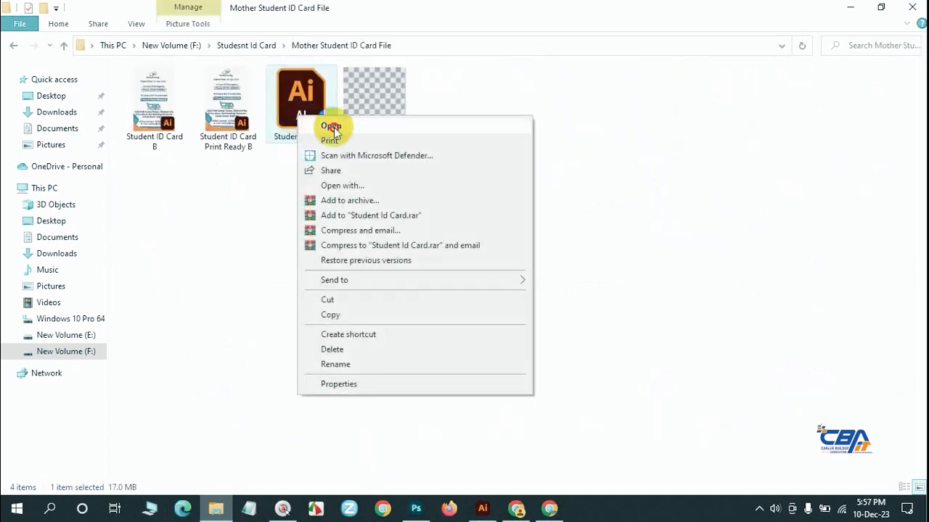
{"action": "left_click", "coordinate": [331, 126]}
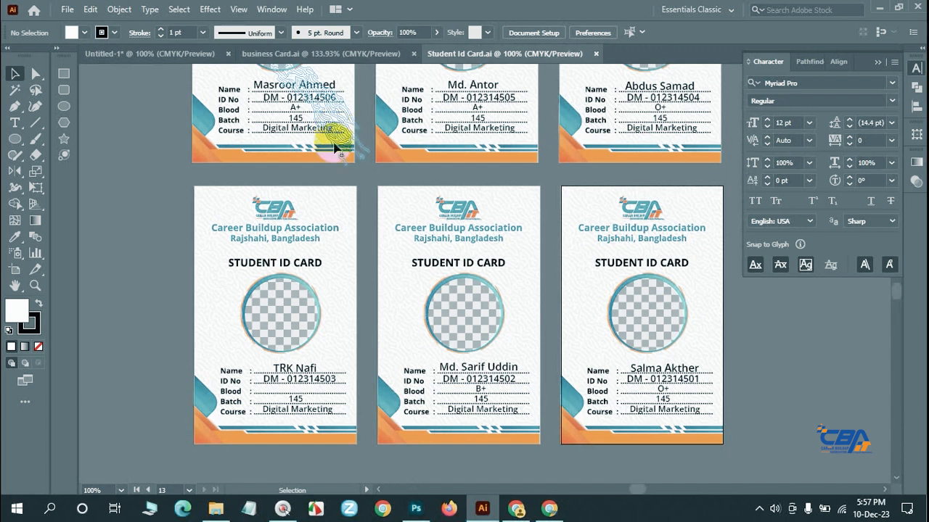
- Delete the checkered placeholder image inside the circular photo clip group of the first student ID card in the top row
{"action": "scroll", "coordinate": [236, 356], "scroll_direction": "up", "scroll_amount": 5}
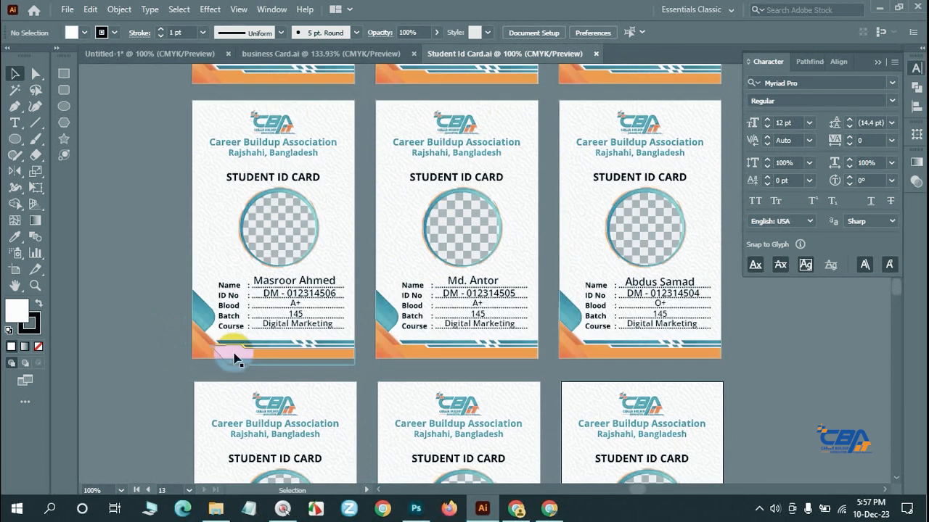
{"action": "scroll", "coordinate": [239, 357], "scroll_direction": "up", "scroll_amount": 12}
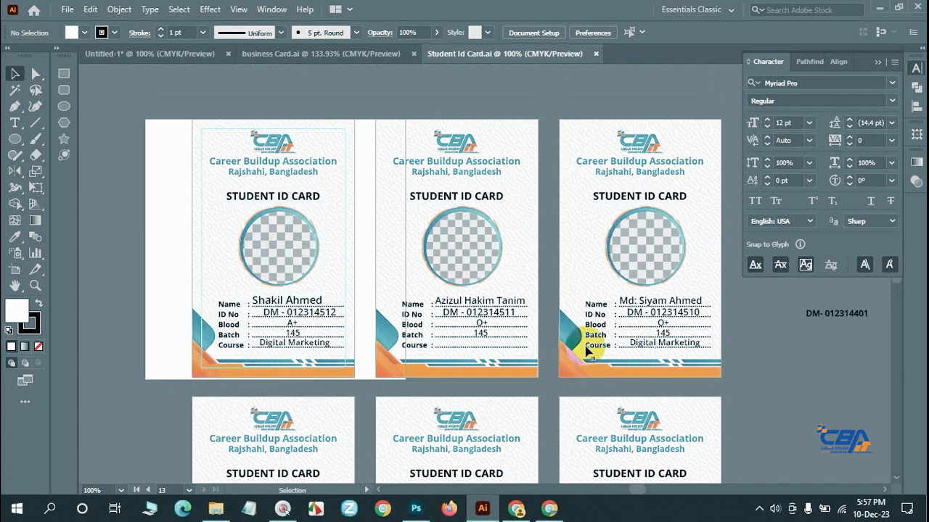
{"action": "key", "text": "ctrl+space"}
{"action": "left_click", "coordinate": [283, 269]}
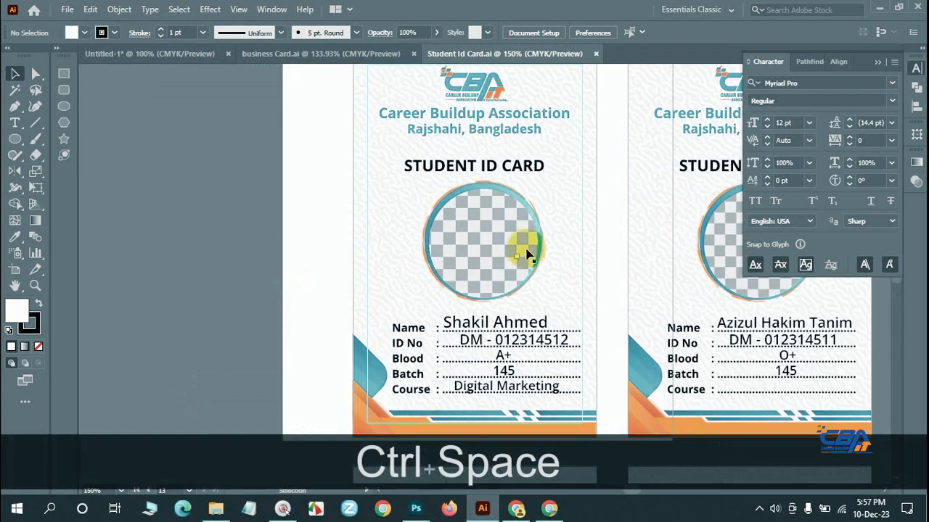
{"action": "double_click", "coordinate": [498, 248]}
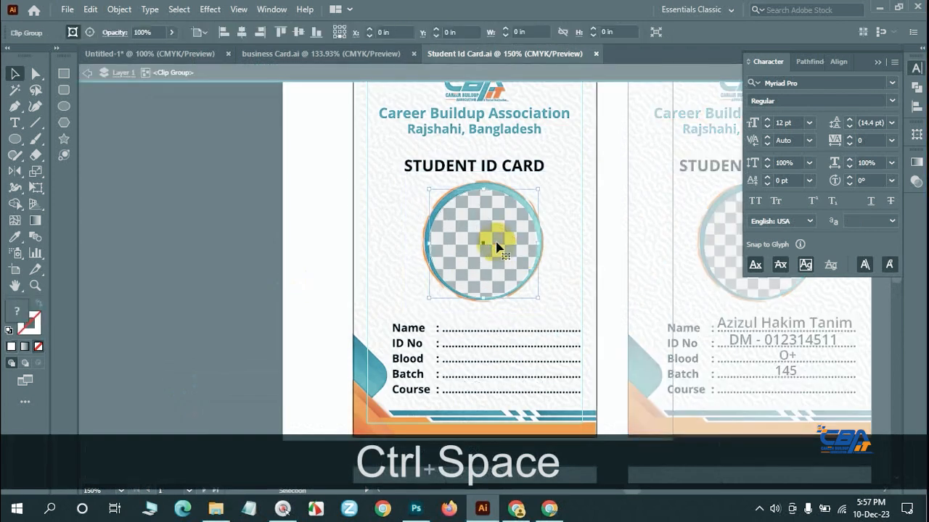
{"action": "double_click", "coordinate": [498, 248]}
{"action": "left_click", "coordinate": [498, 248]}
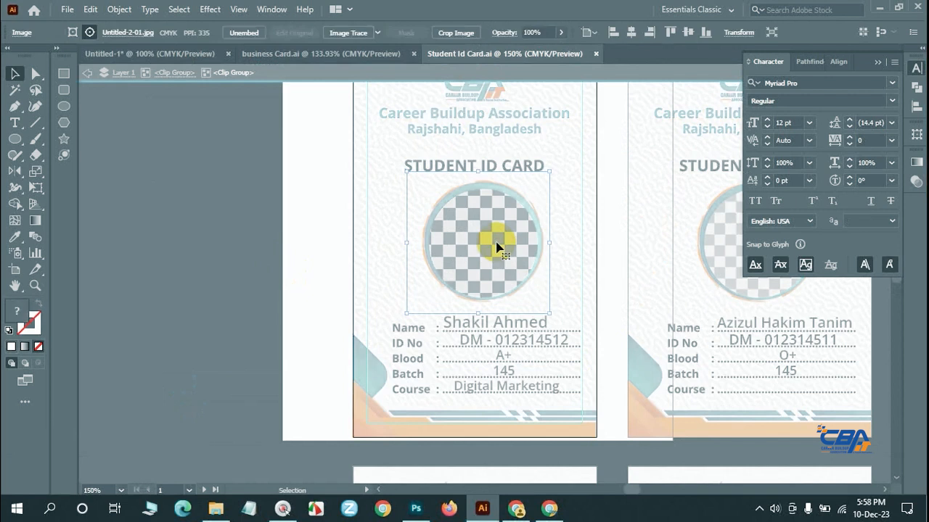
{"action": "key", "text": "BackSpace"}
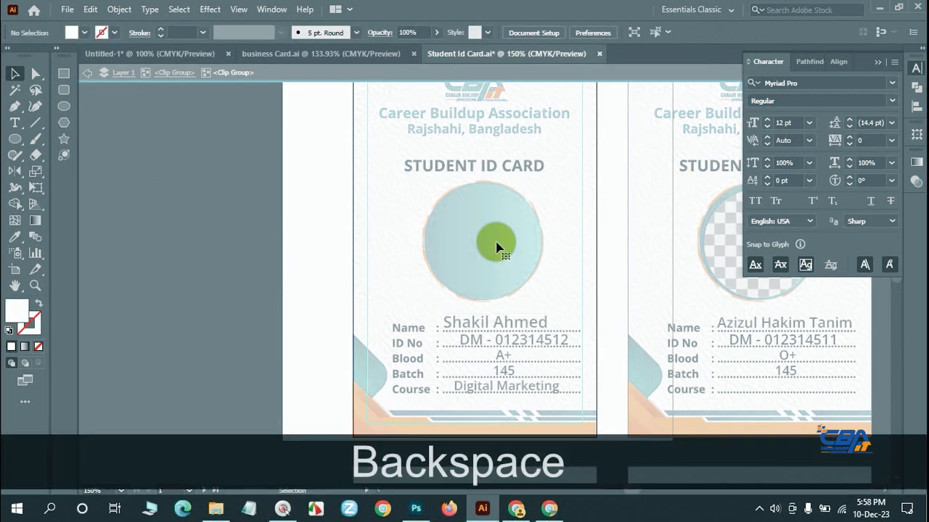
- Place the linked image 2-01 from the CBA IT Bangla LoGo folder over the circular photo frame inside the clip group
{"action": "left_click", "coordinate": [69, 9]}
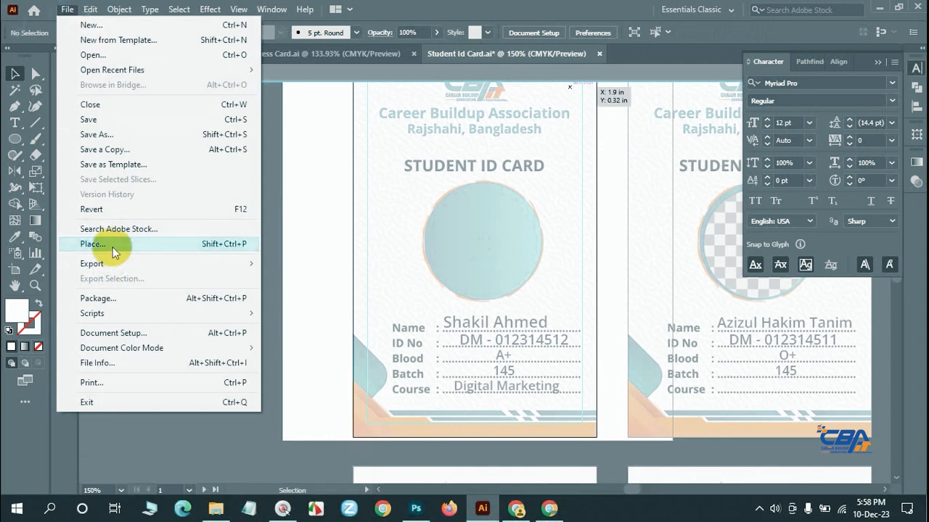
{"action": "left_click", "coordinate": [113, 247]}
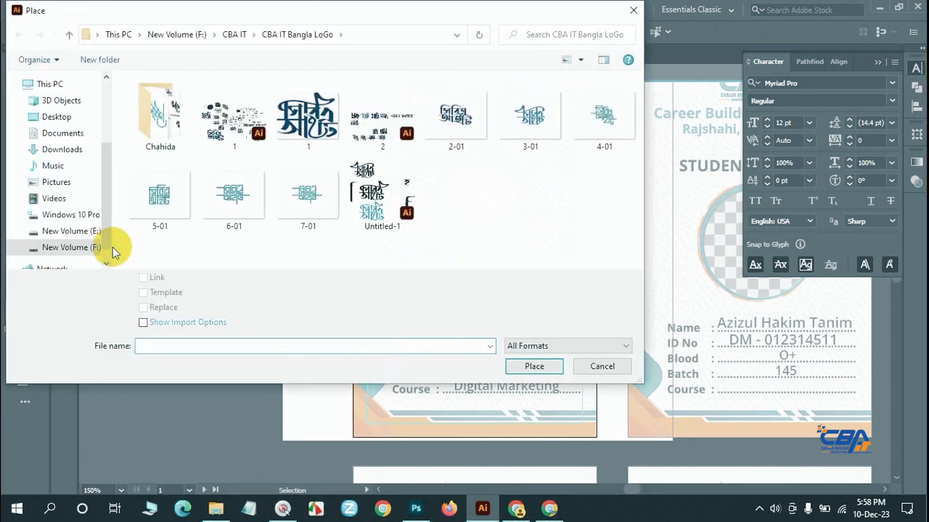
{"action": "left_click", "coordinate": [458, 124]}
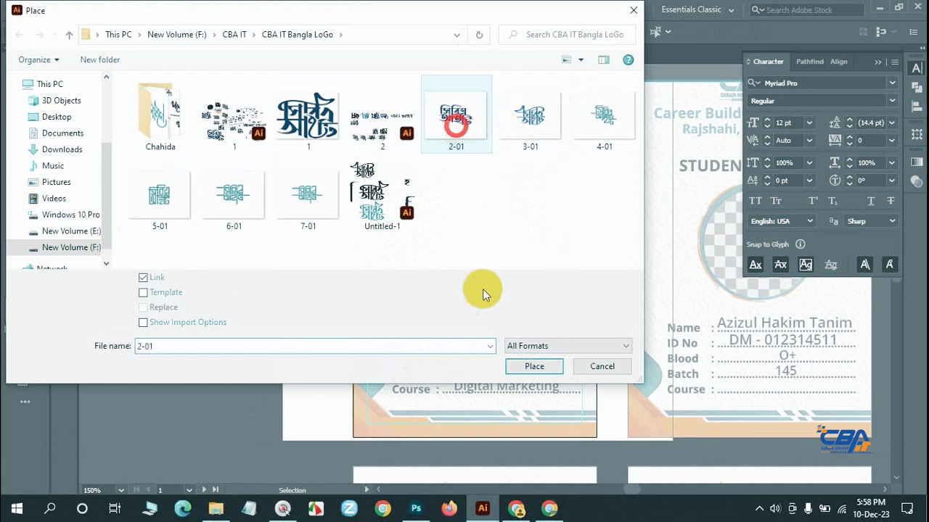
{"action": "left_click", "coordinate": [534, 367]}
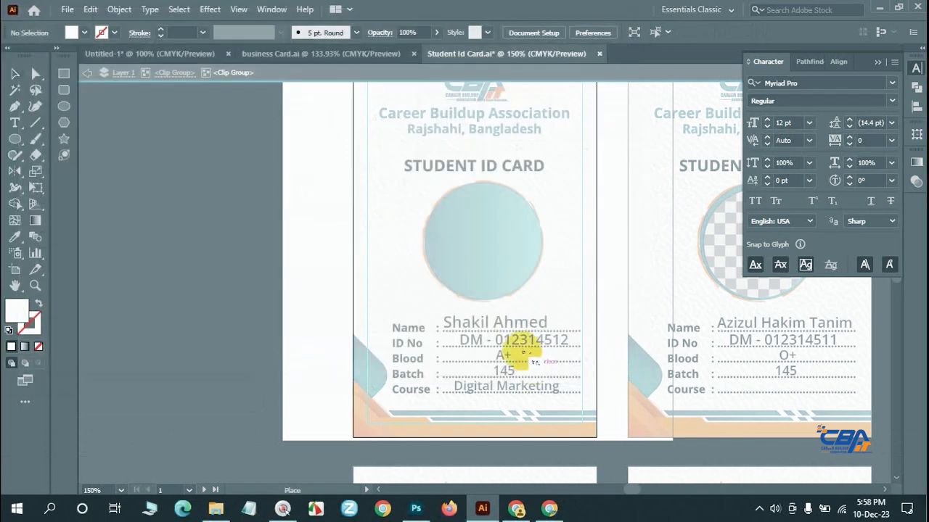
{"action": "left_click_drag", "start_coordinate": [414, 178], "coordinate": [587, 339]}
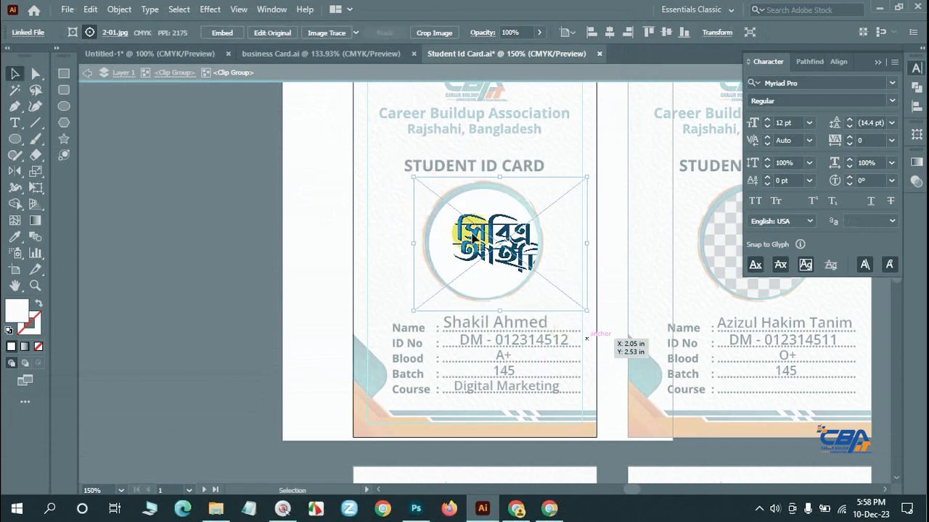
- Centre the placed logo image within the circular frame and exit the clip group's isolation mode
{"action": "mouse_move", "coordinate": [508, 257]}
{"action": "left_mouse_down"}
{"action": "mouse_move", "coordinate": [466, 256]}
{"action": "mouse_move", "coordinate": [496, 254]}
{"action": "left_mouse_up"}
{"action": "double_click", "coordinate": [232, 247]}
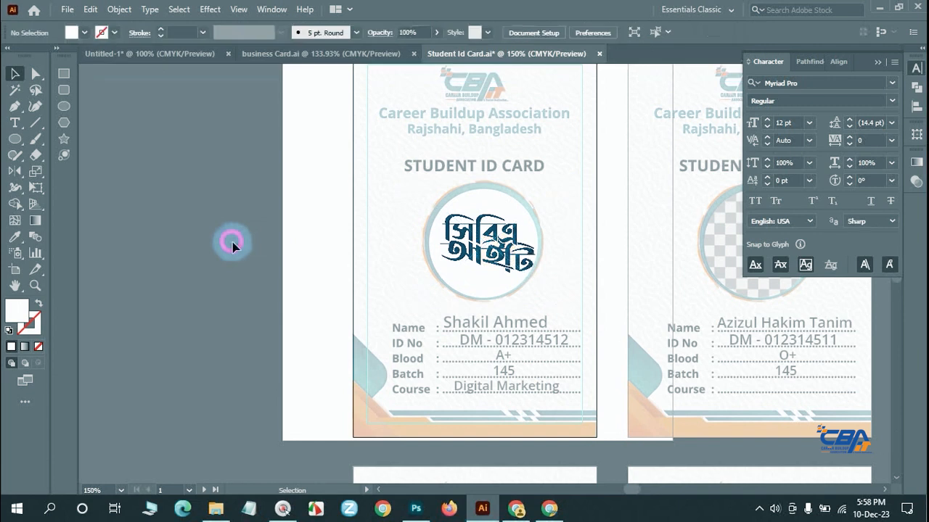
{"action": "left_click", "coordinate": [199, 248]}
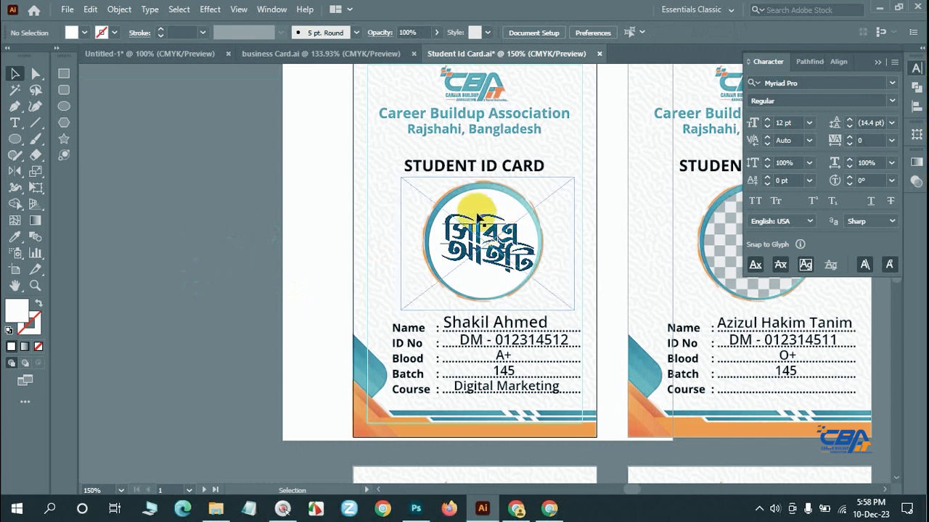
{"action": "left_click", "coordinate": [478, 216]}
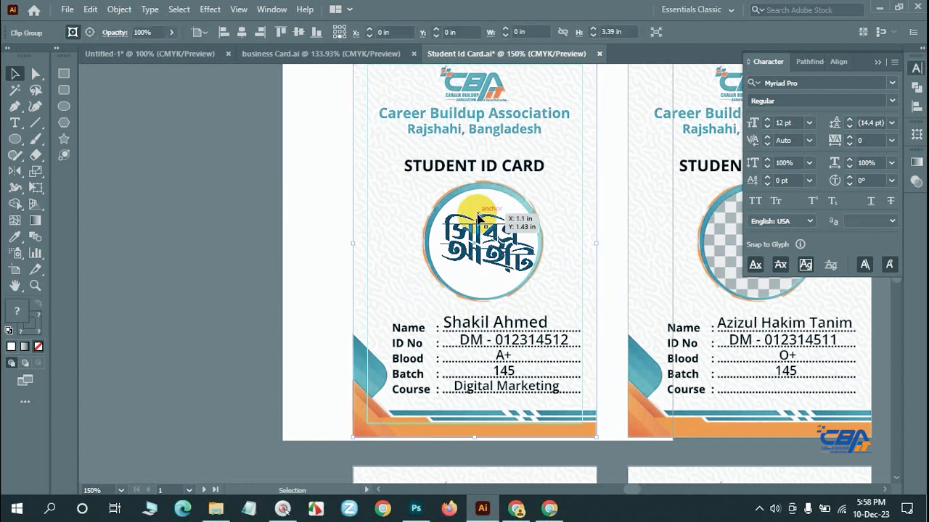
{"action": "left_click_drag", "start_coordinate": [479, 216], "coordinate": [473, 268]}
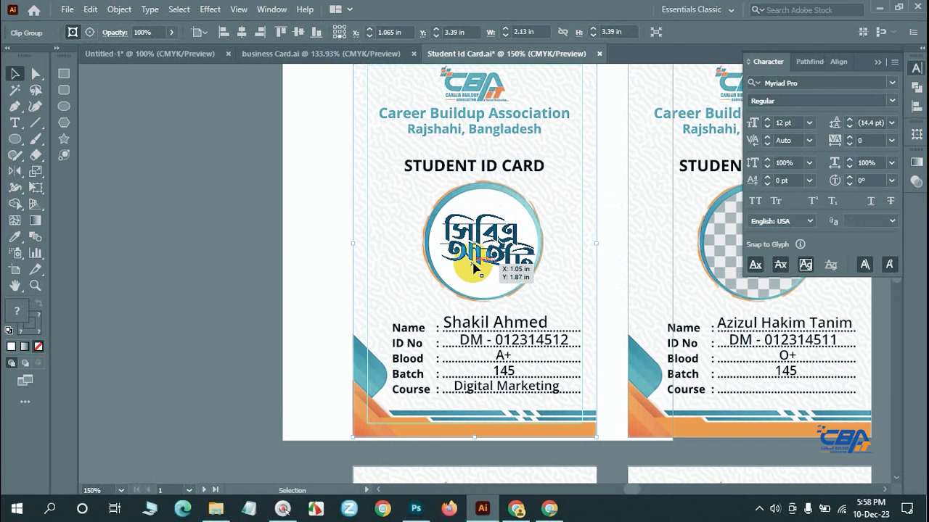
{"action": "key", "text": "ctrl+alt+space"}
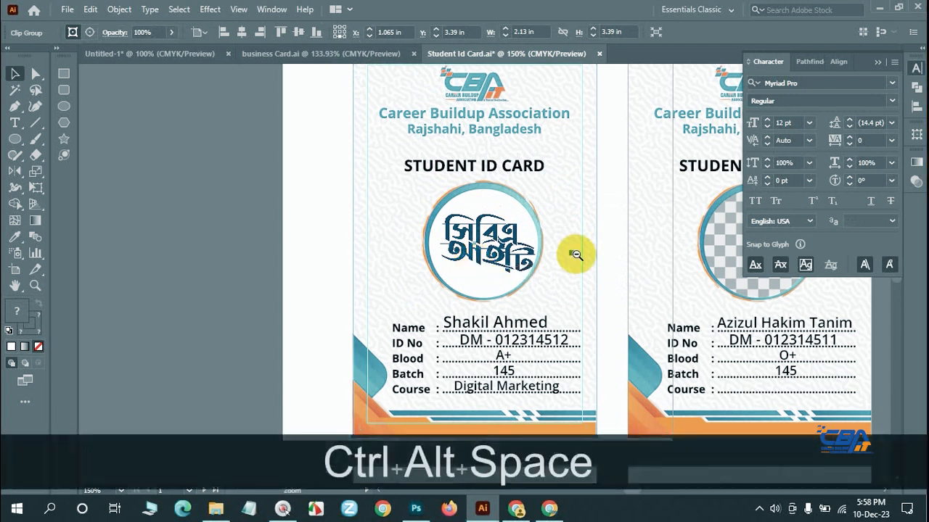
{"action": "left_click", "coordinate": [577, 254], "text": "ctrl+alt"}
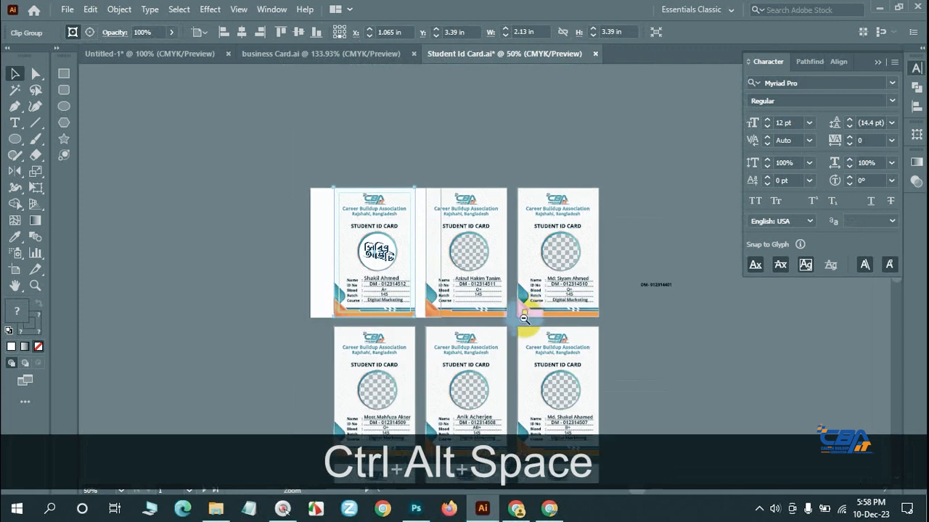
{"action": "left_click_drag", "start_coordinate": [521, 320], "coordinate": [562, 229]}
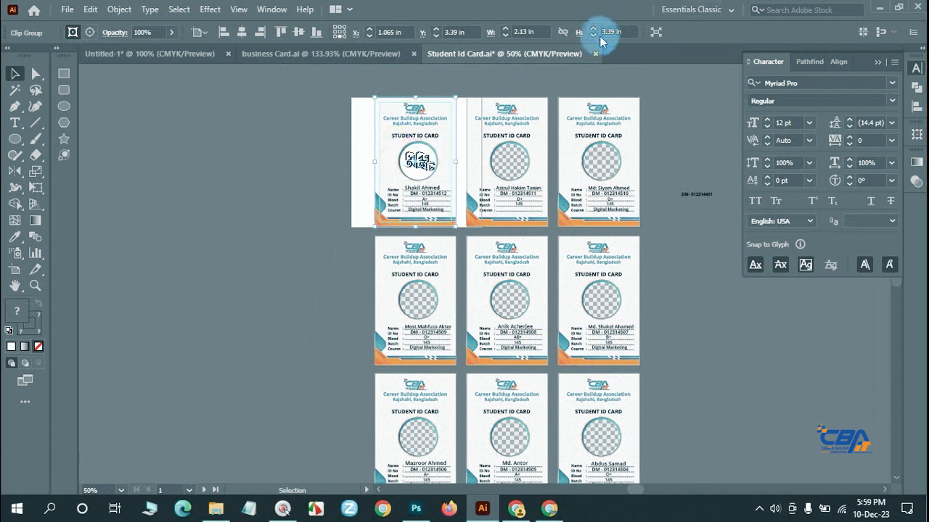
- Close the Student Id Card document and quit the program, discarding the unsaved changes to Student Id Card and Untitled-1
{"action": "left_click", "coordinate": [595, 54]}
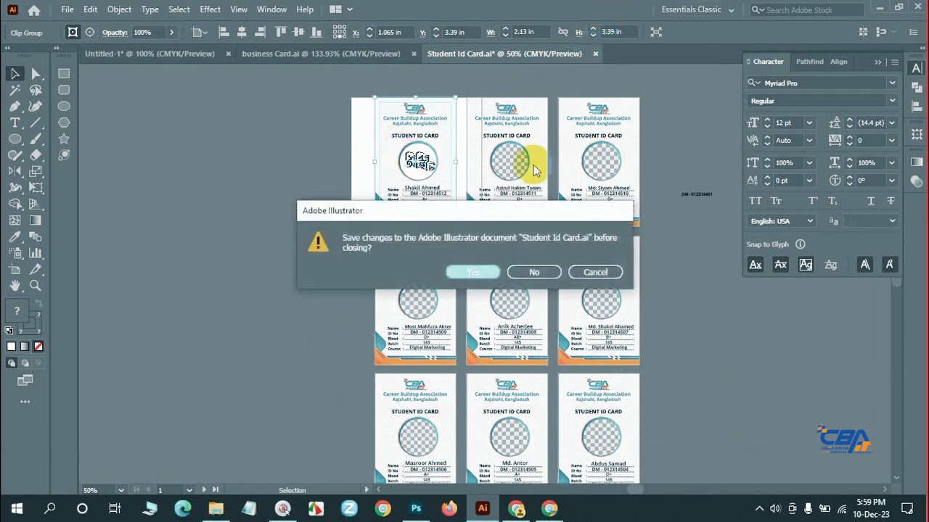
{"action": "left_click", "coordinate": [535, 272]}
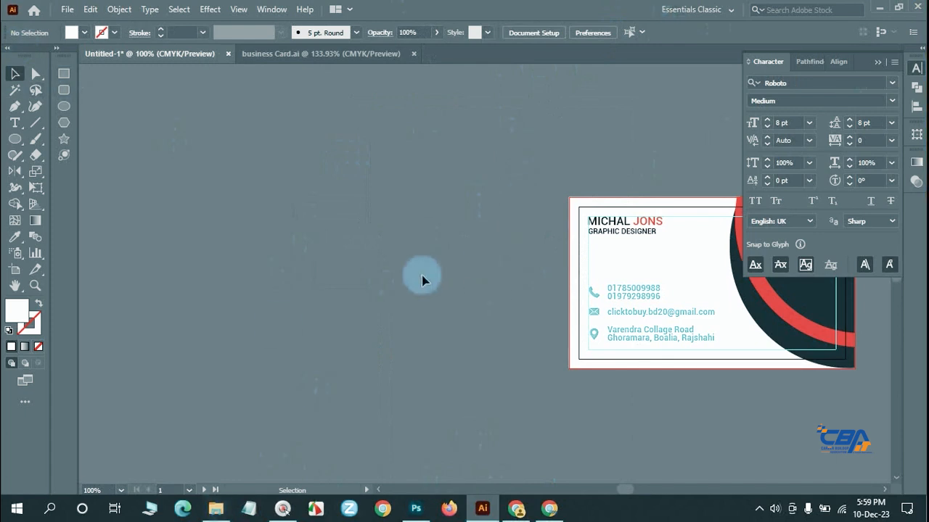
{"action": "left_click", "coordinate": [918, 8]}
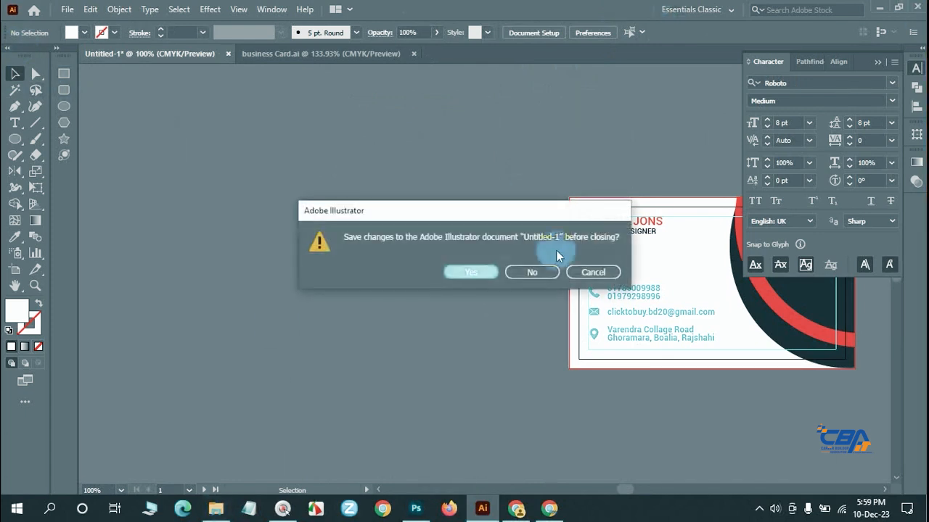
{"action": "left_click", "coordinate": [543, 272]}
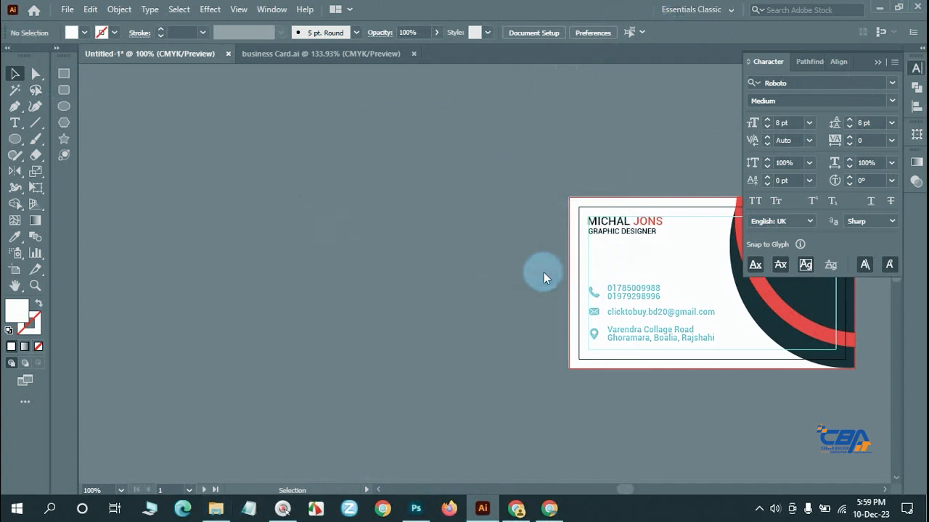